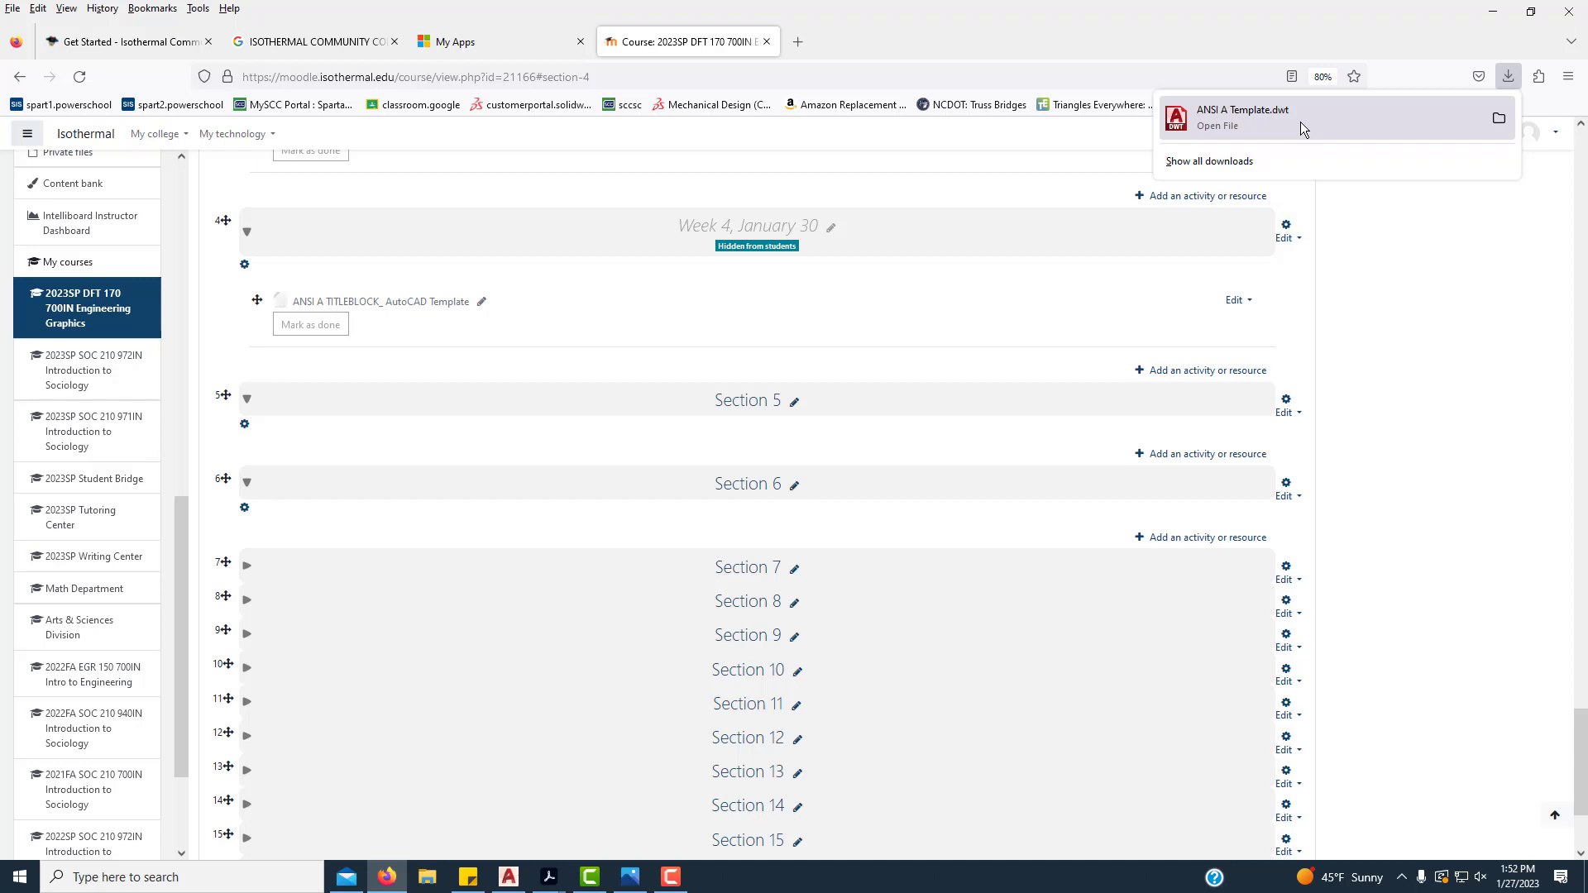
Step: Open the downloaded drawing template ANSI A Template.dwt
{"action": "left_click", "coordinate": [1300, 121]}
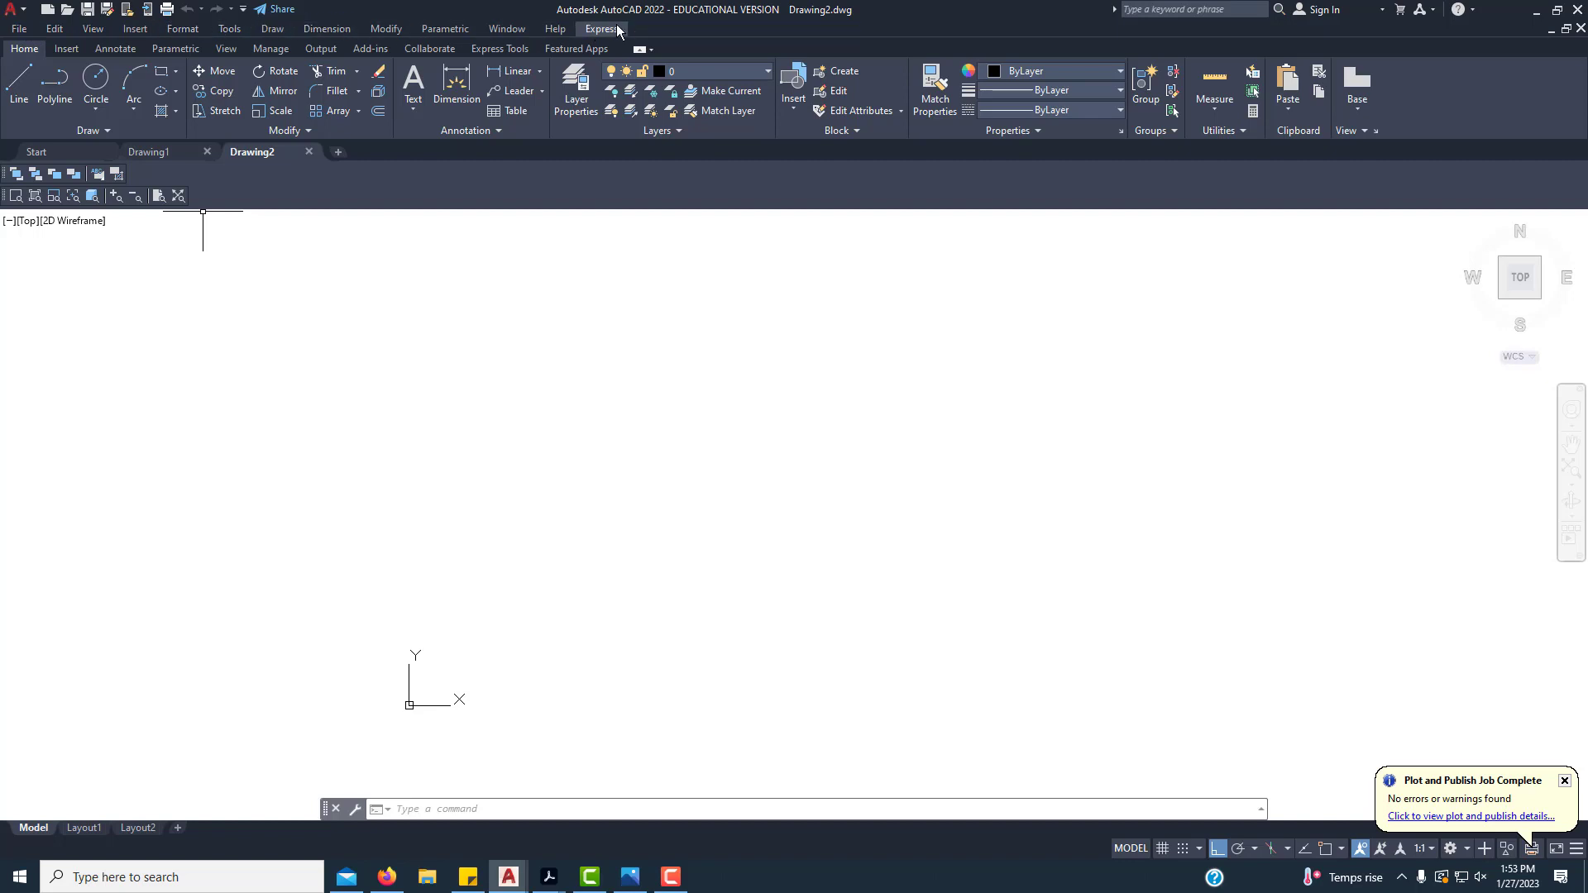
{"action": "left_click", "coordinate": [245, 10]}
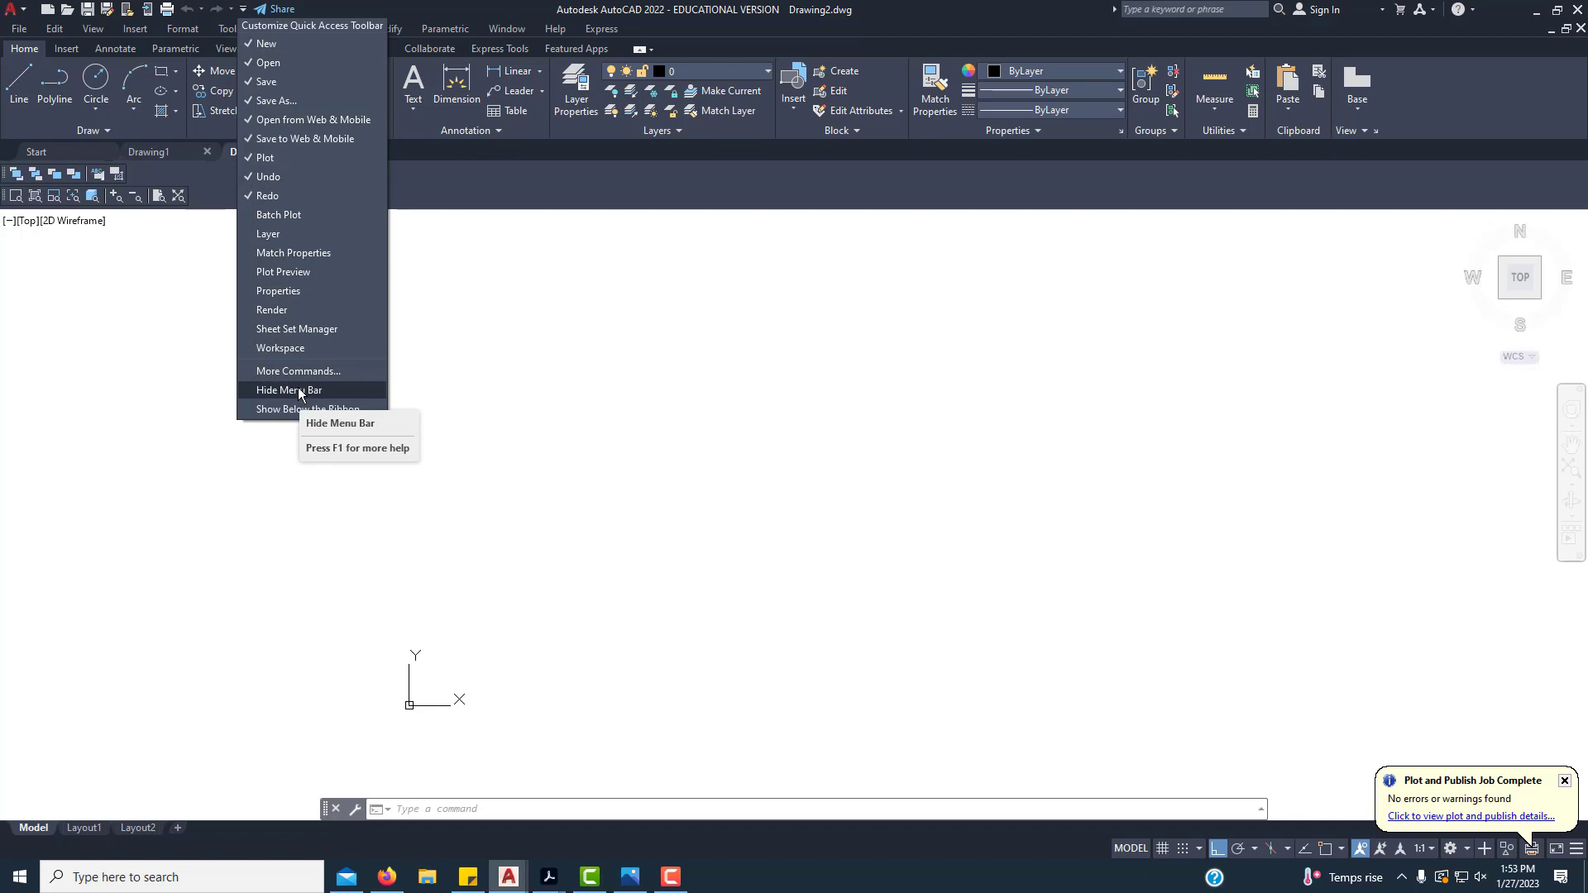
{"action": "left_click", "coordinate": [438, 267]}
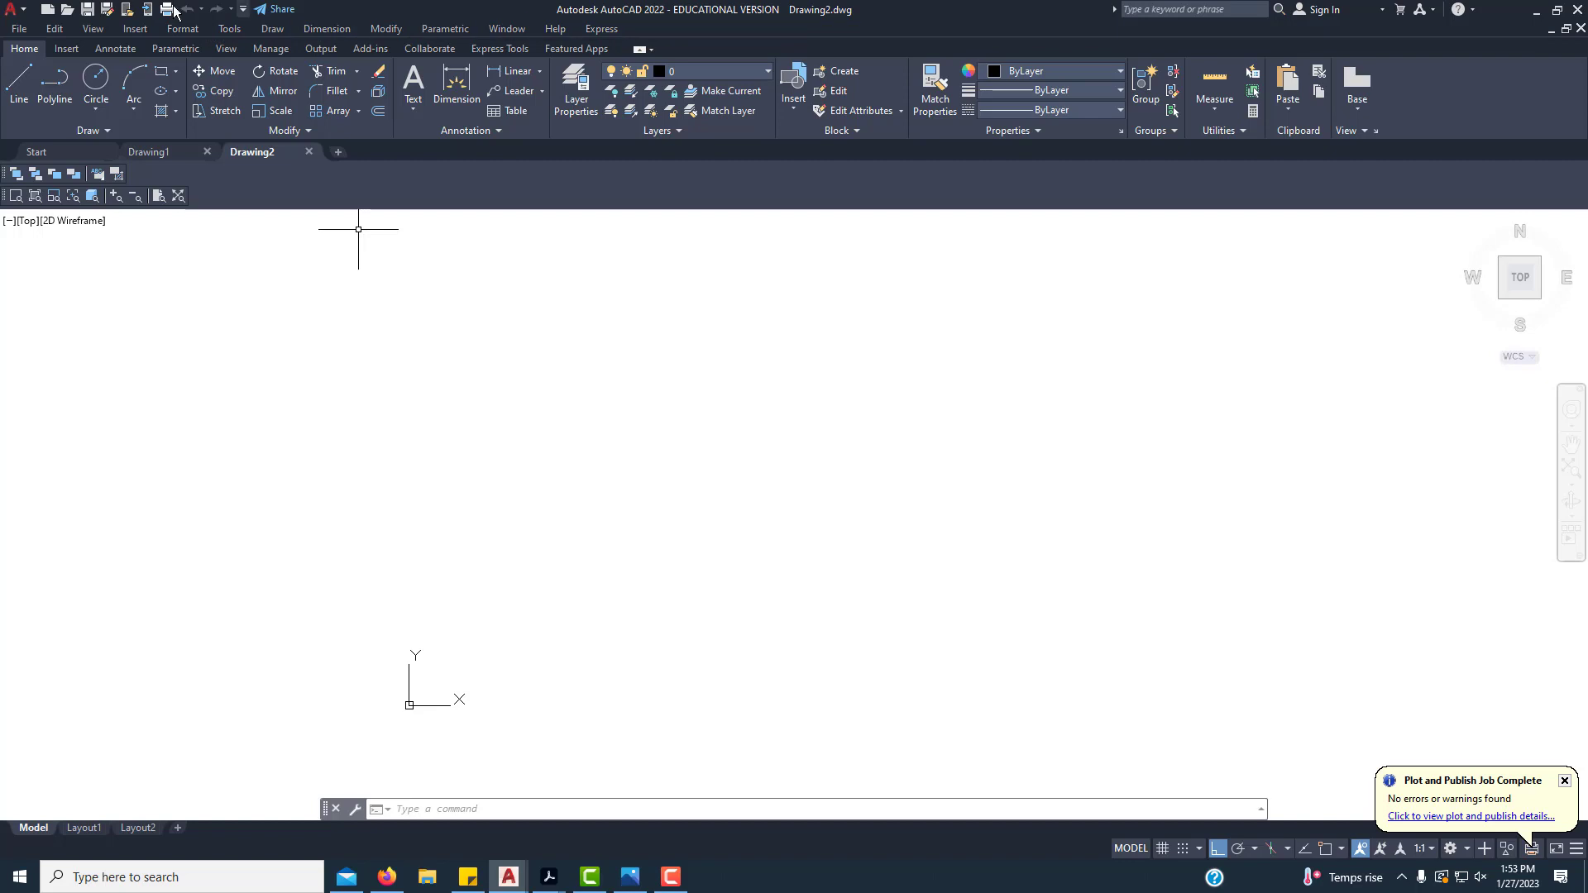
Step: Create a new drawing from the ANSI A Template stored in the EDD1 folder of Documents
{"action": "left_click", "coordinate": [18, 28]}
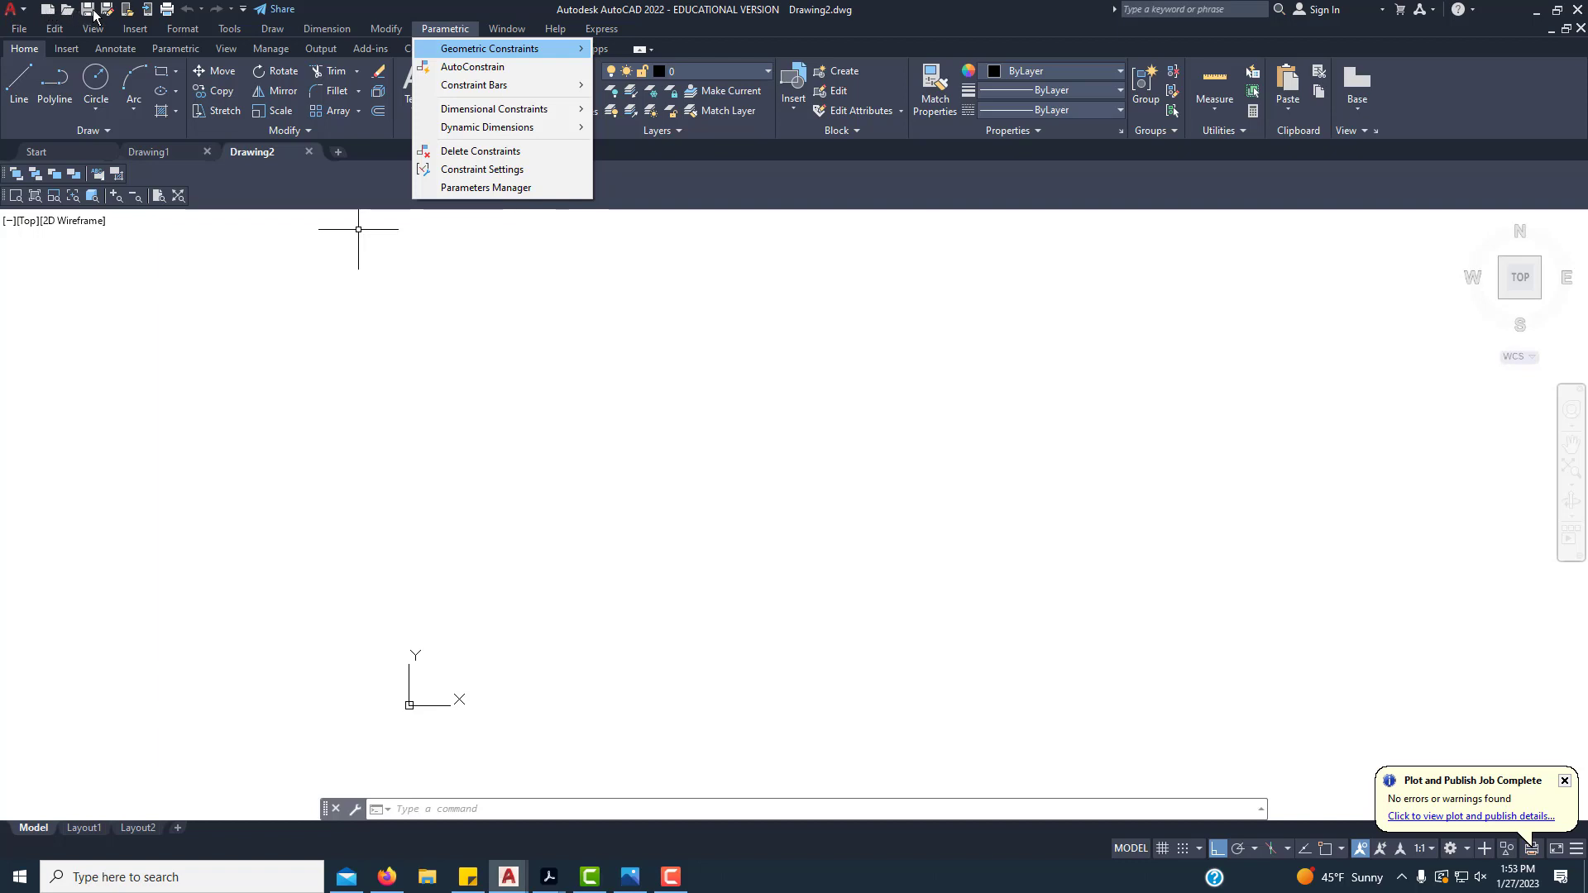
{"action": "mouse_move", "coordinate": [17, 30]}
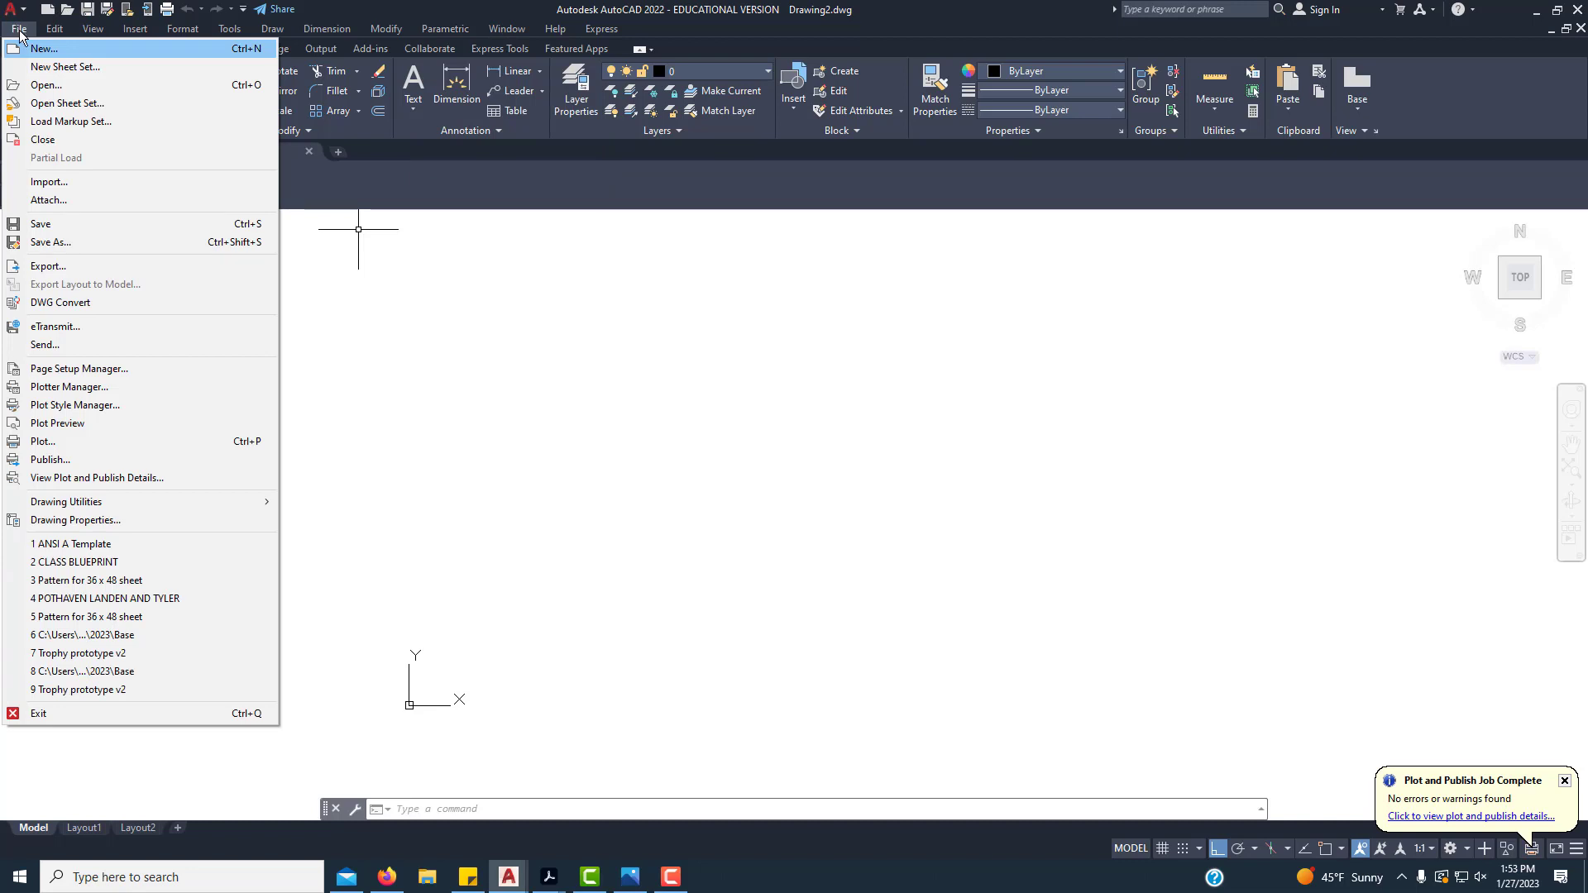
{"action": "left_click", "coordinate": [43, 49]}
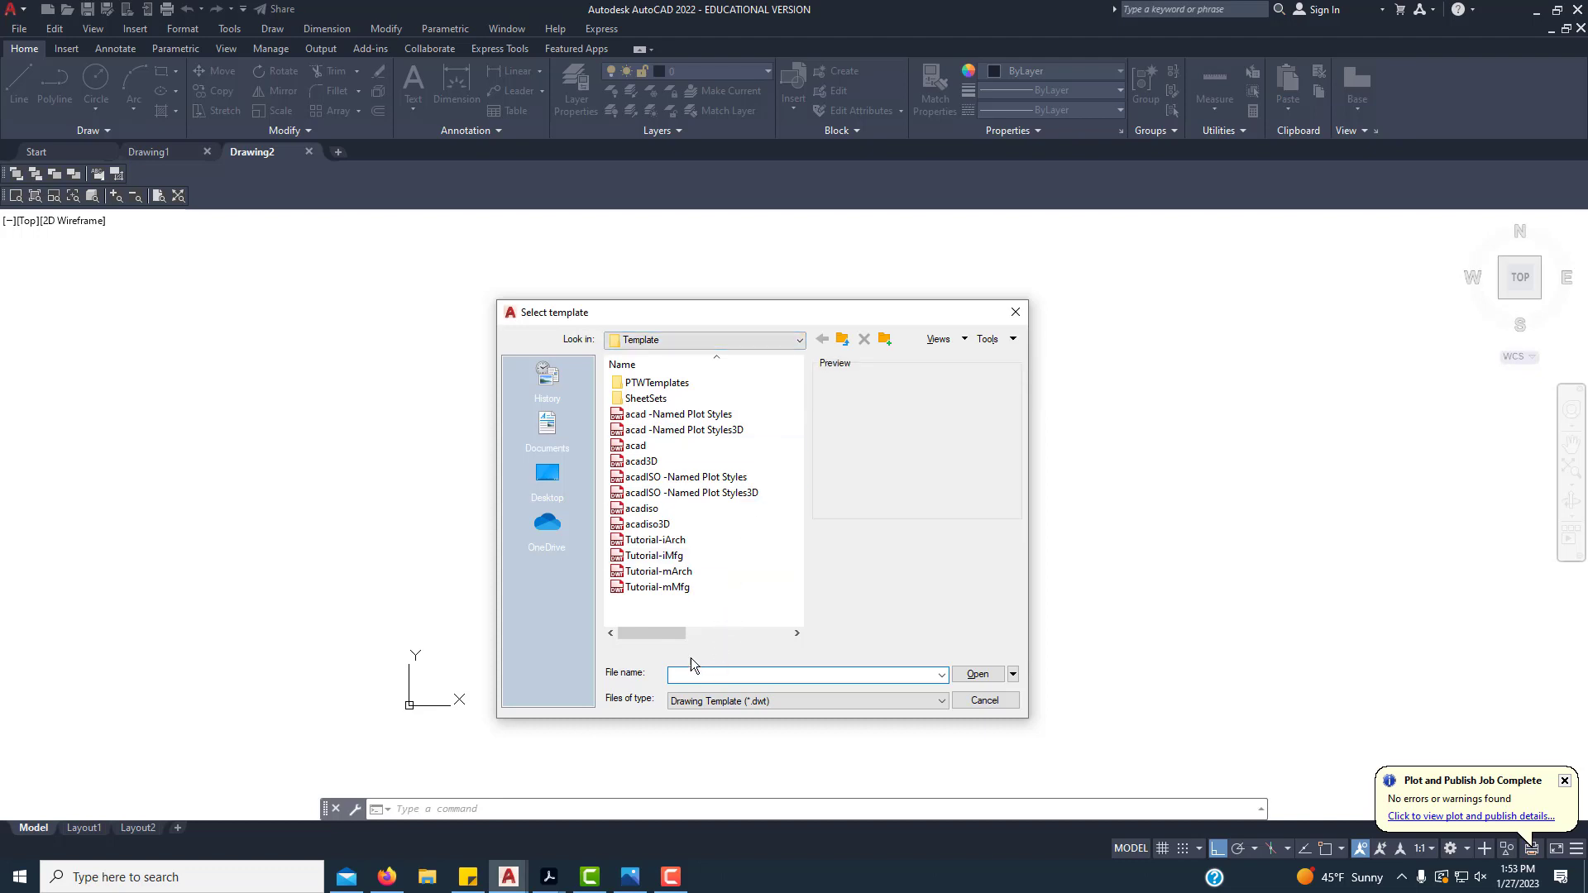
{"action": "left_click", "coordinate": [757, 340]}
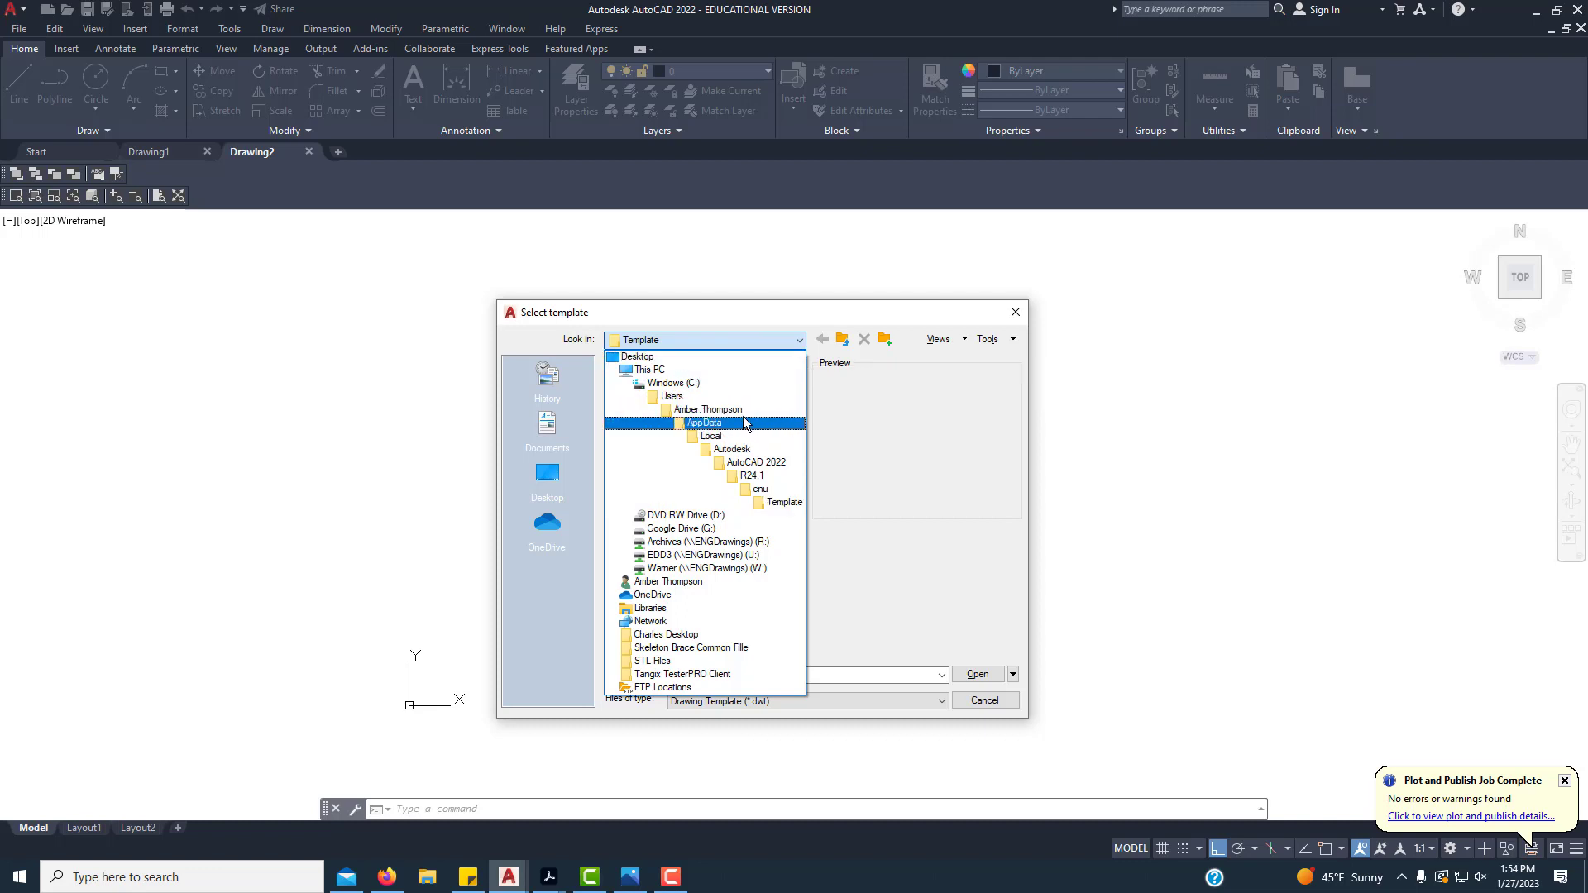
{"action": "left_click", "coordinate": [546, 426]}
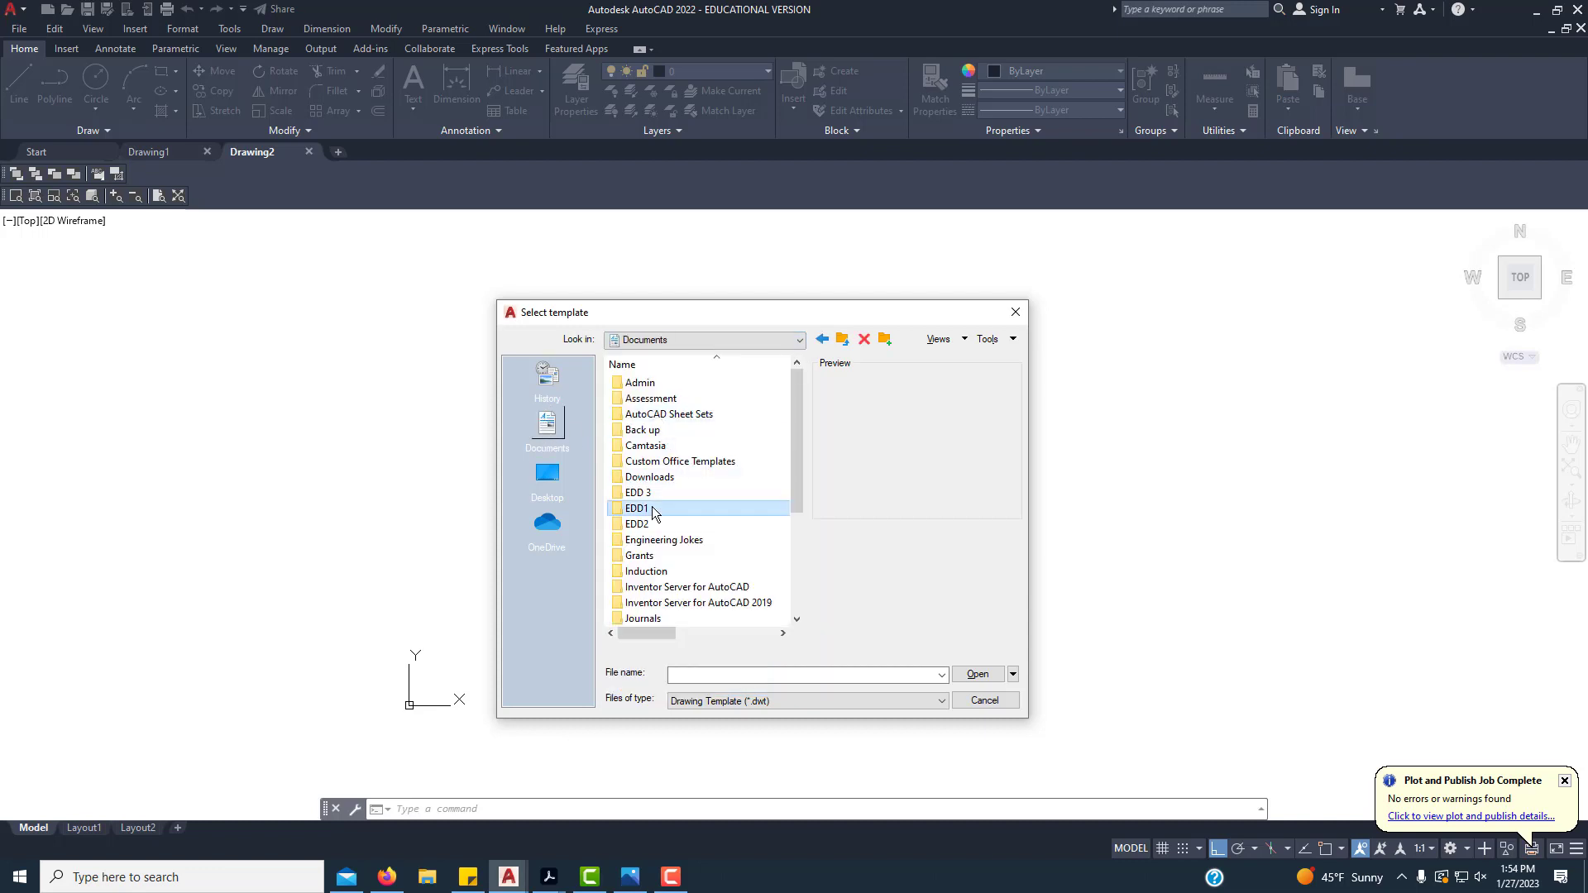
{"action": "double_click", "coordinate": [638, 508]}
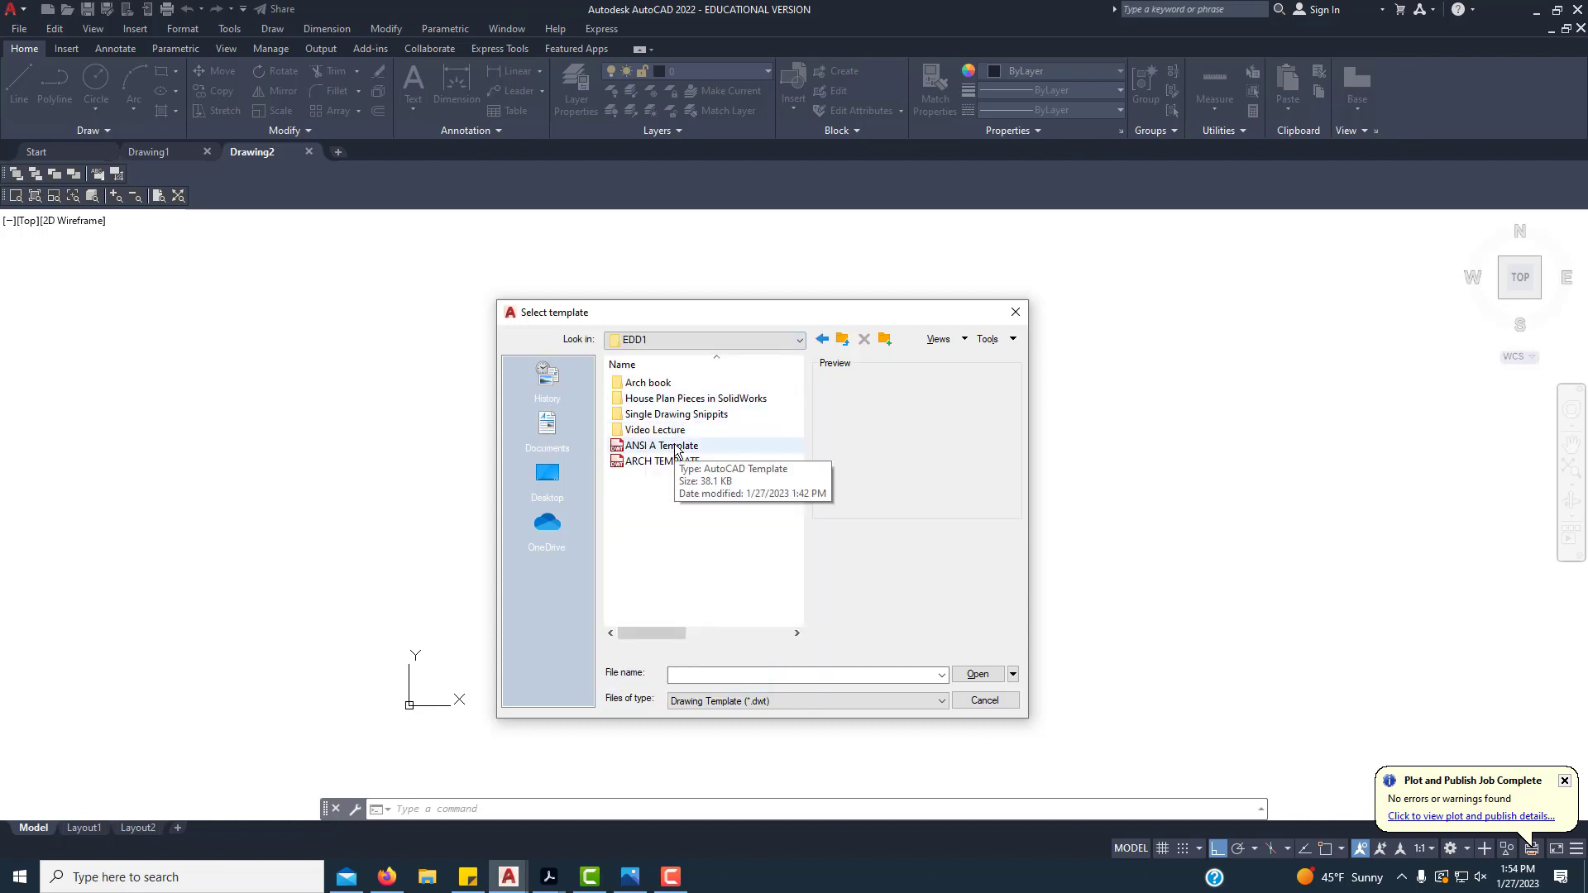
{"action": "left_click", "coordinate": [676, 447]}
{"action": "left_click", "coordinate": [976, 674]}
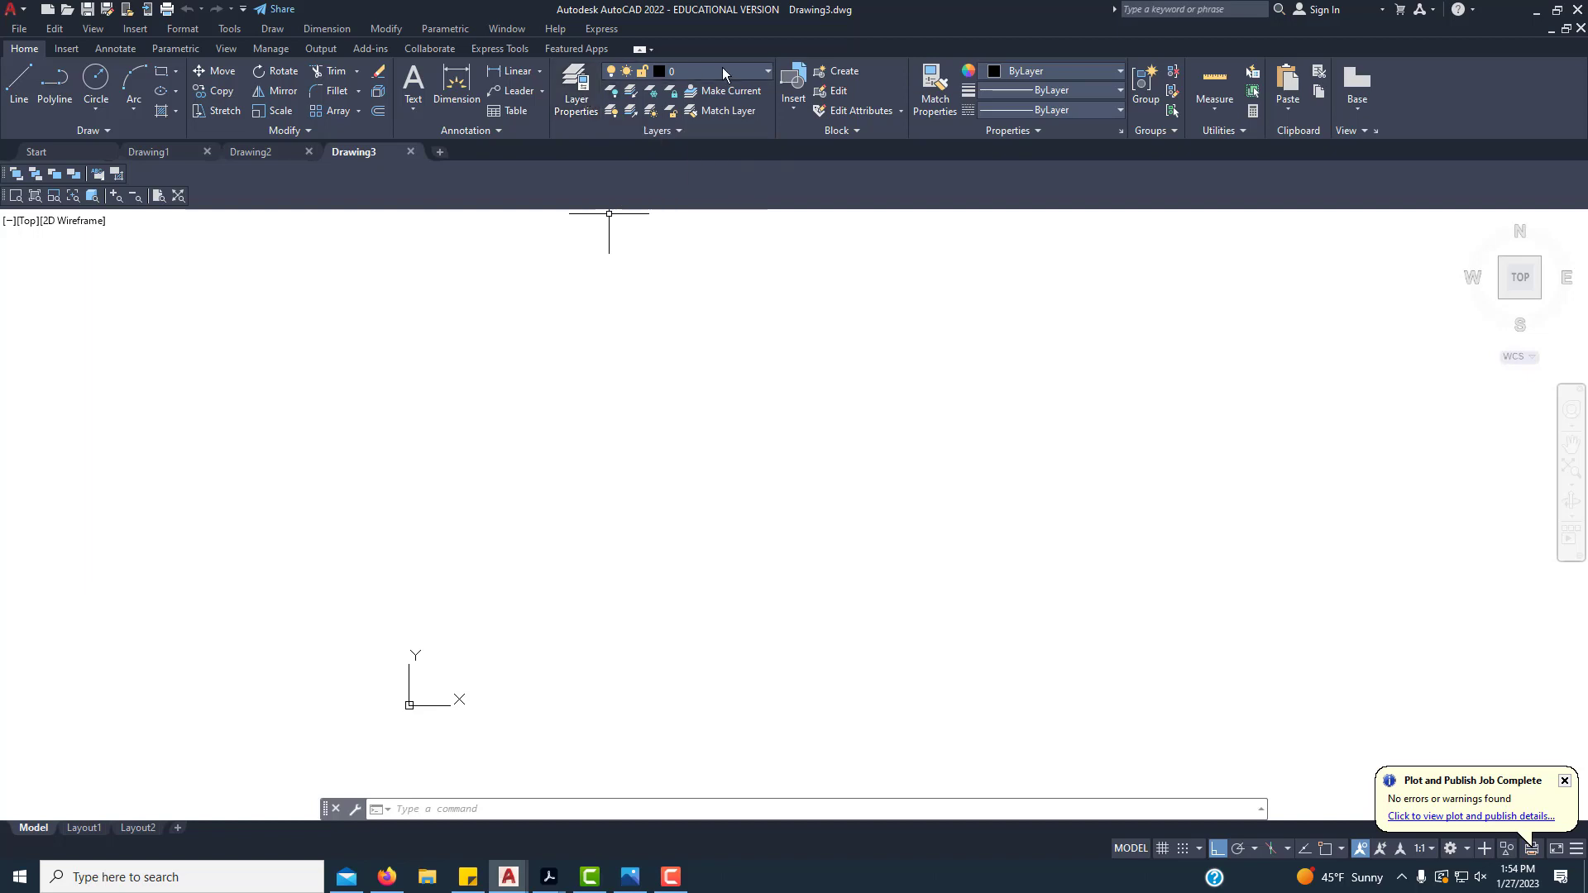
{"action": "left_click", "coordinate": [768, 71]}
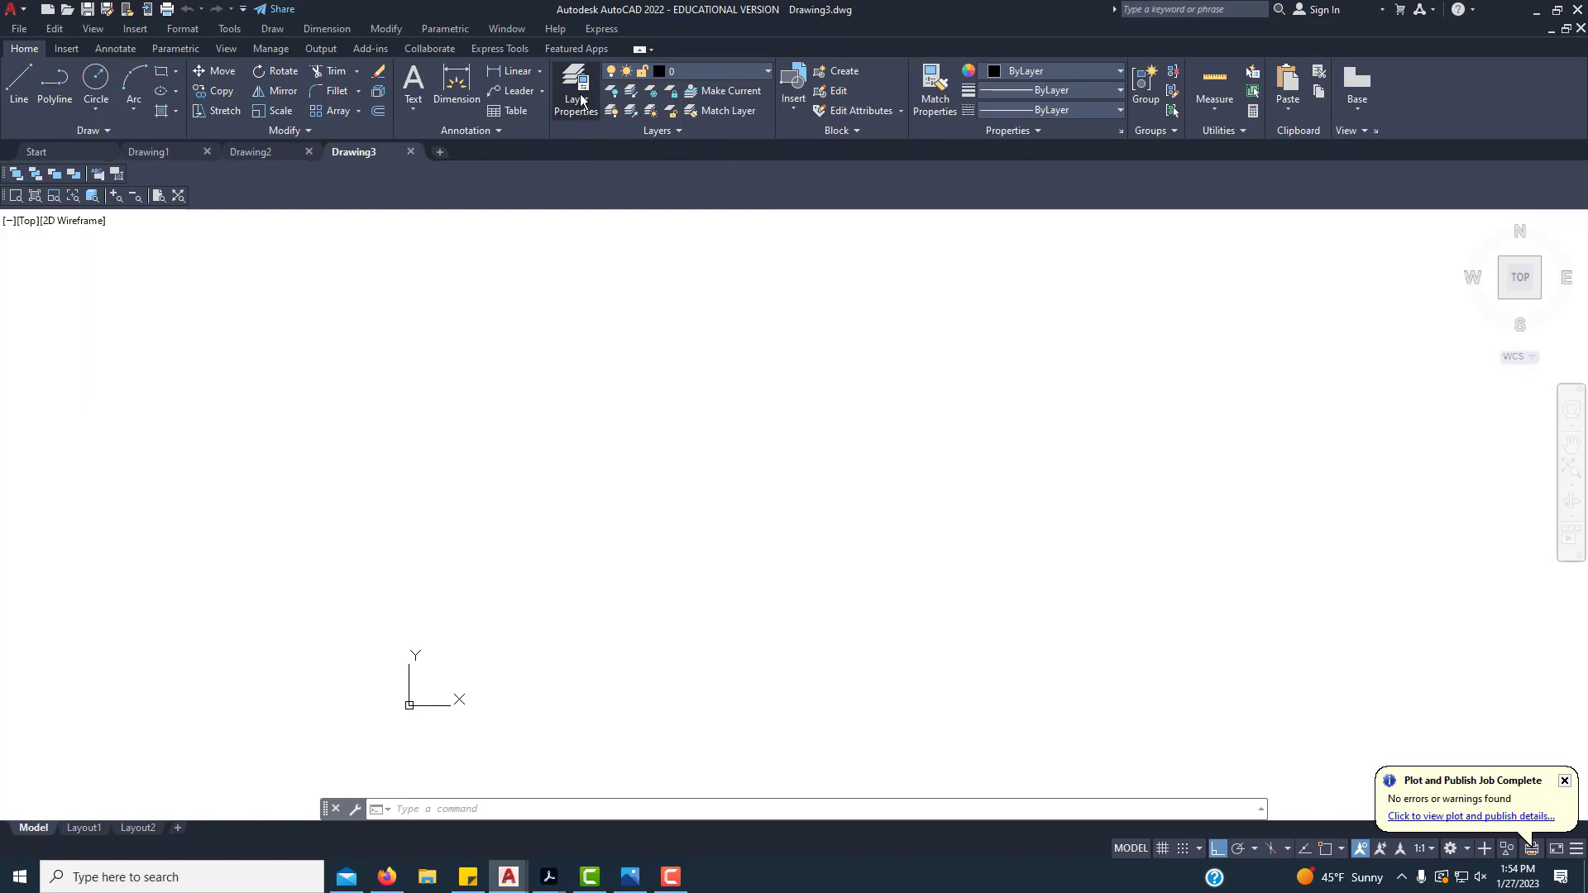
{"action": "left_click", "coordinate": [187, 29]}
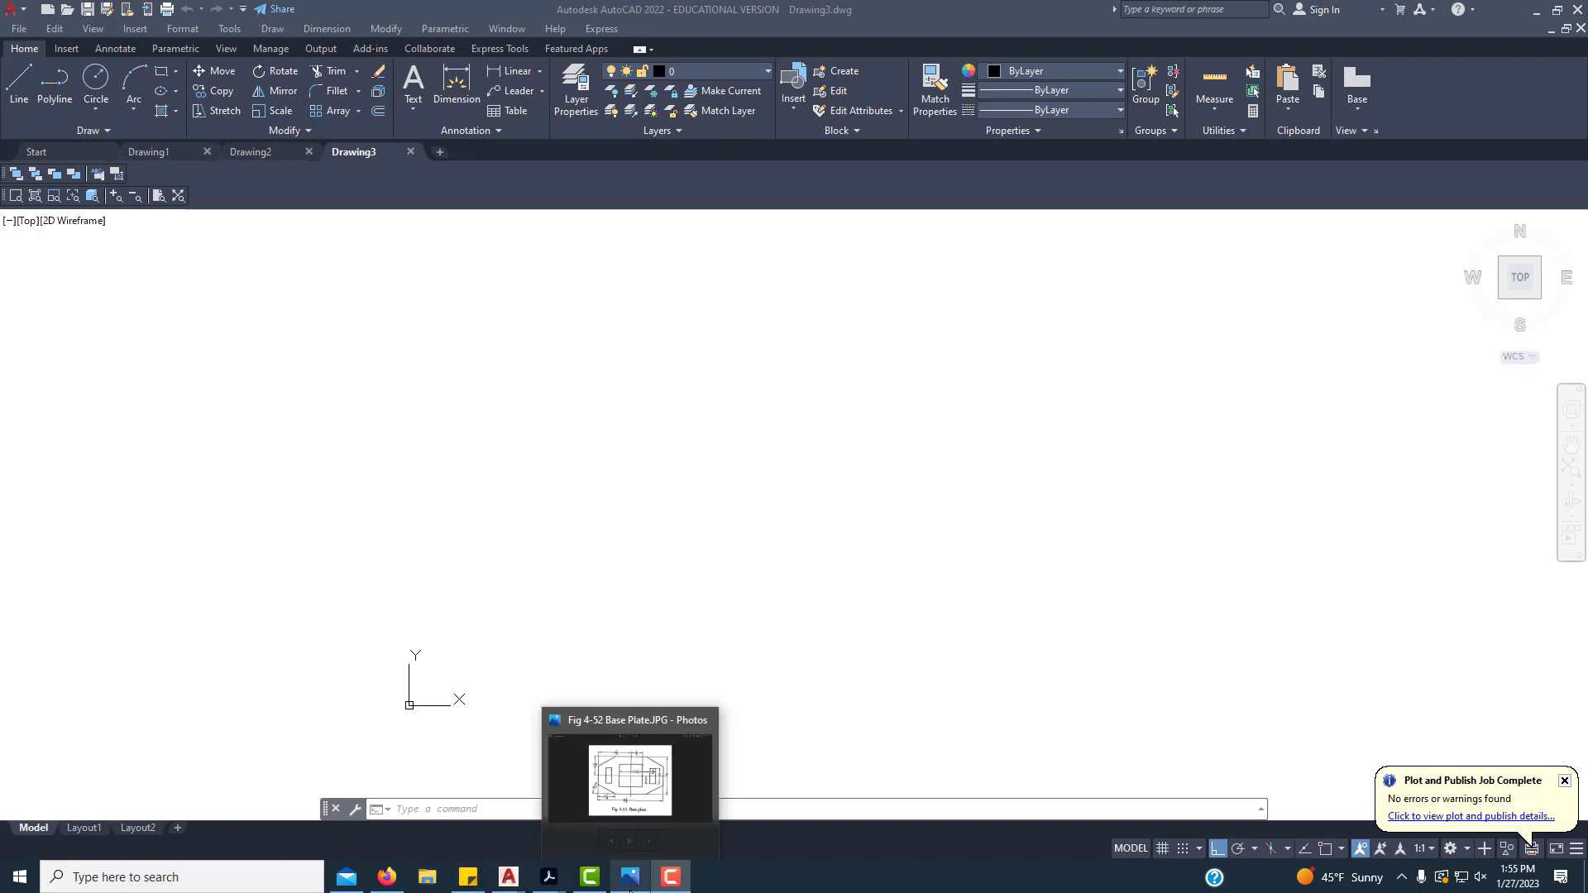
Step: Switch to Photos and copy the Fig 4-52 Base Plate image
{"action": "left_click", "coordinate": [629, 773]}
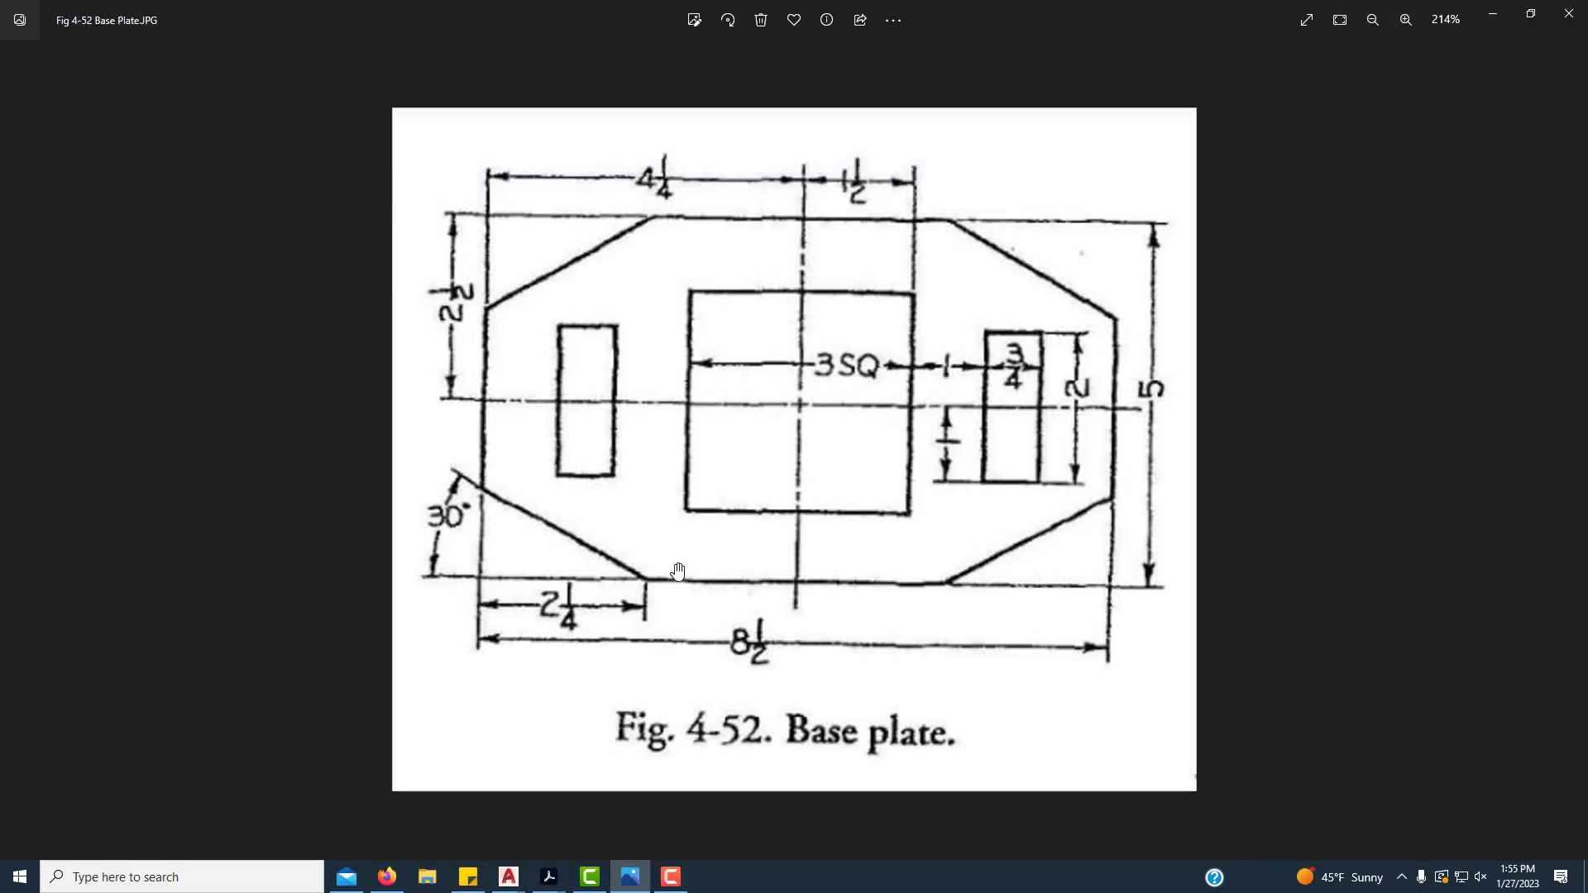
{"action": "right_click", "coordinate": [762, 293]}
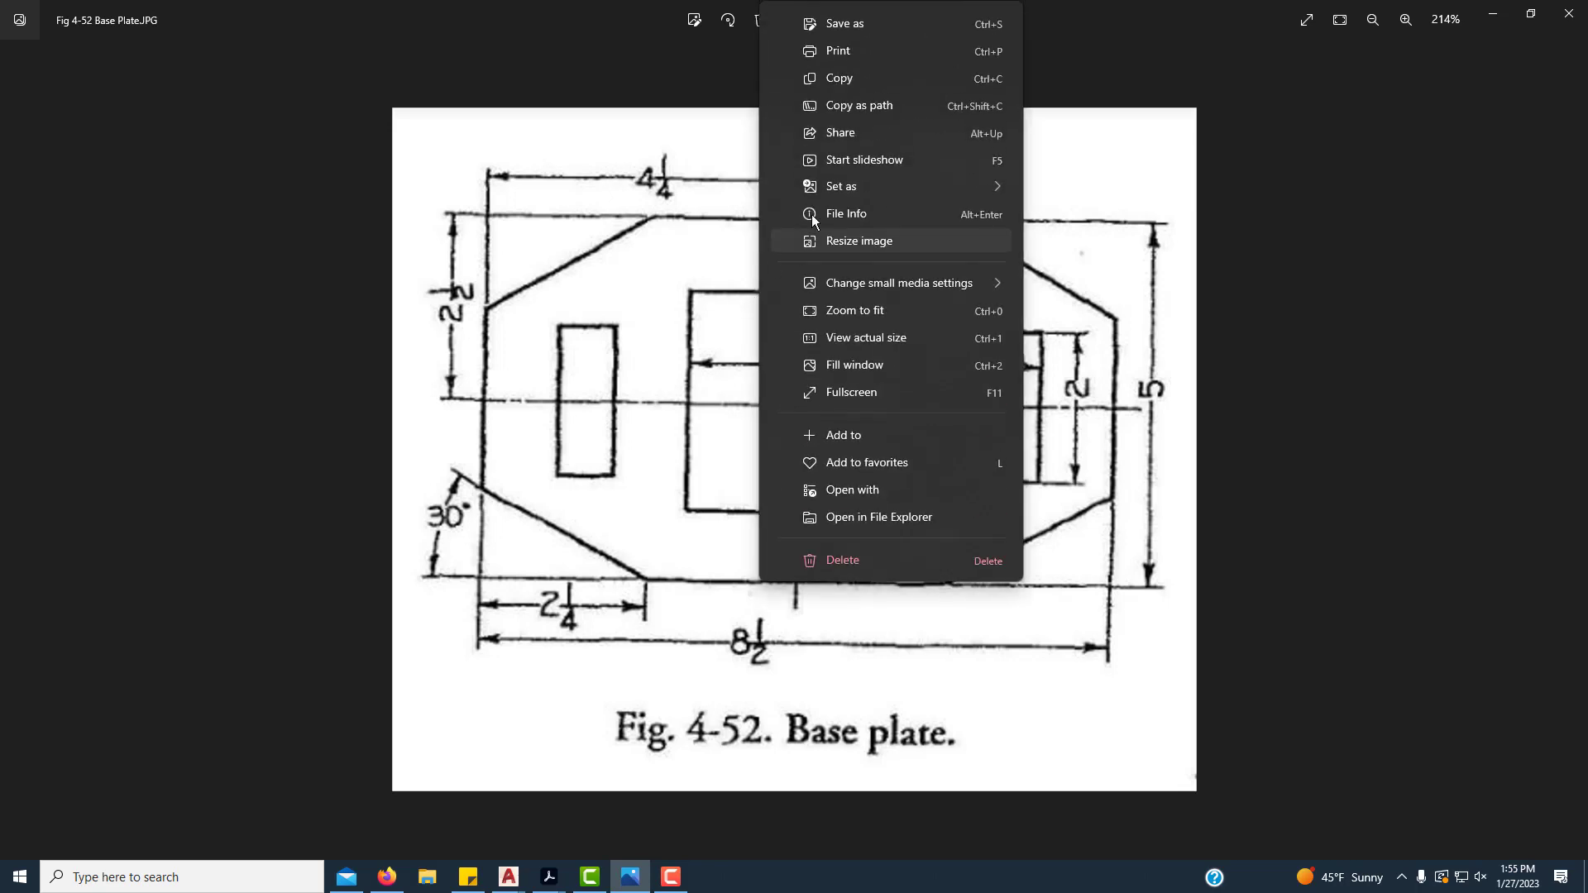
{"action": "left_click", "coordinate": [886, 81]}
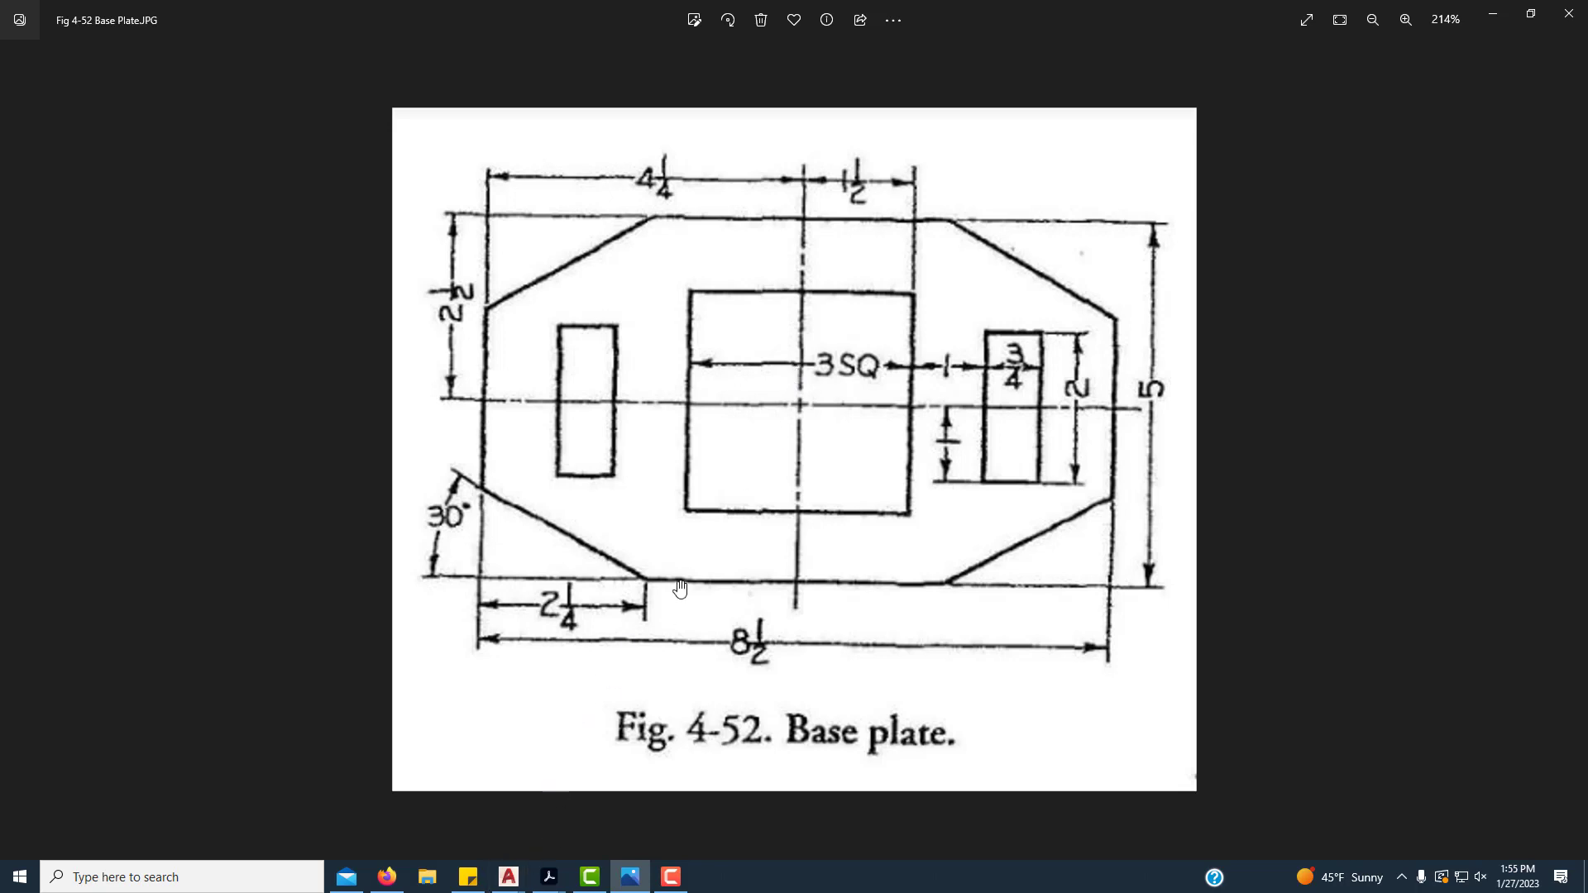
Step: Switch to AutoCAD's Drawing3 and paste the base plate image unrotated at about scale 1, in the empty area up and left of the origin
{"action": "mouse_move", "coordinate": [509, 877]}
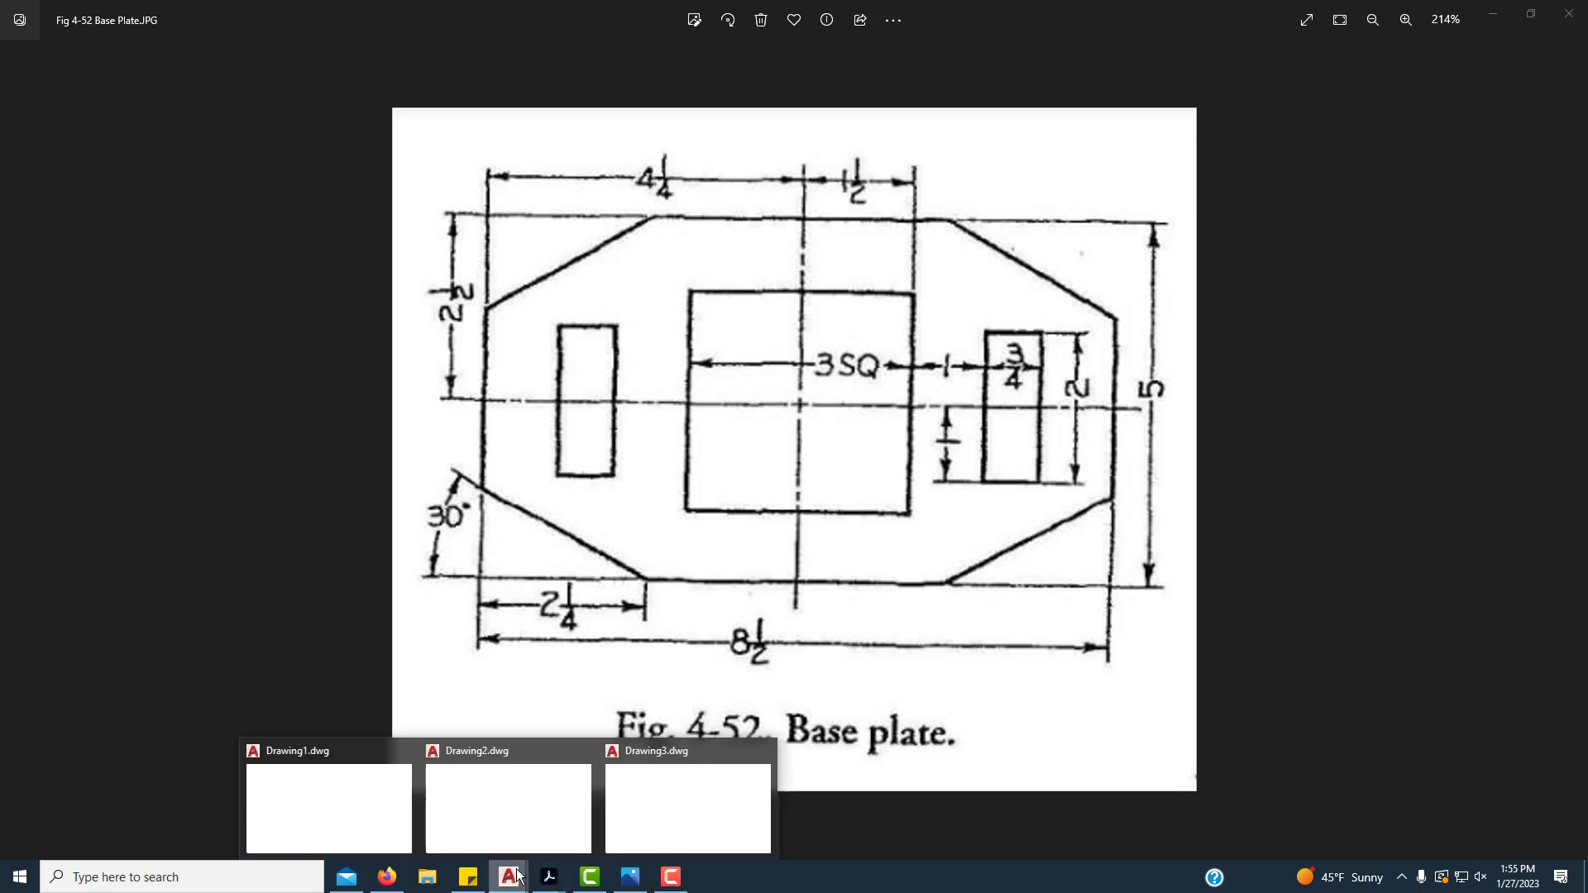
{"action": "left_click", "coordinate": [652, 790]}
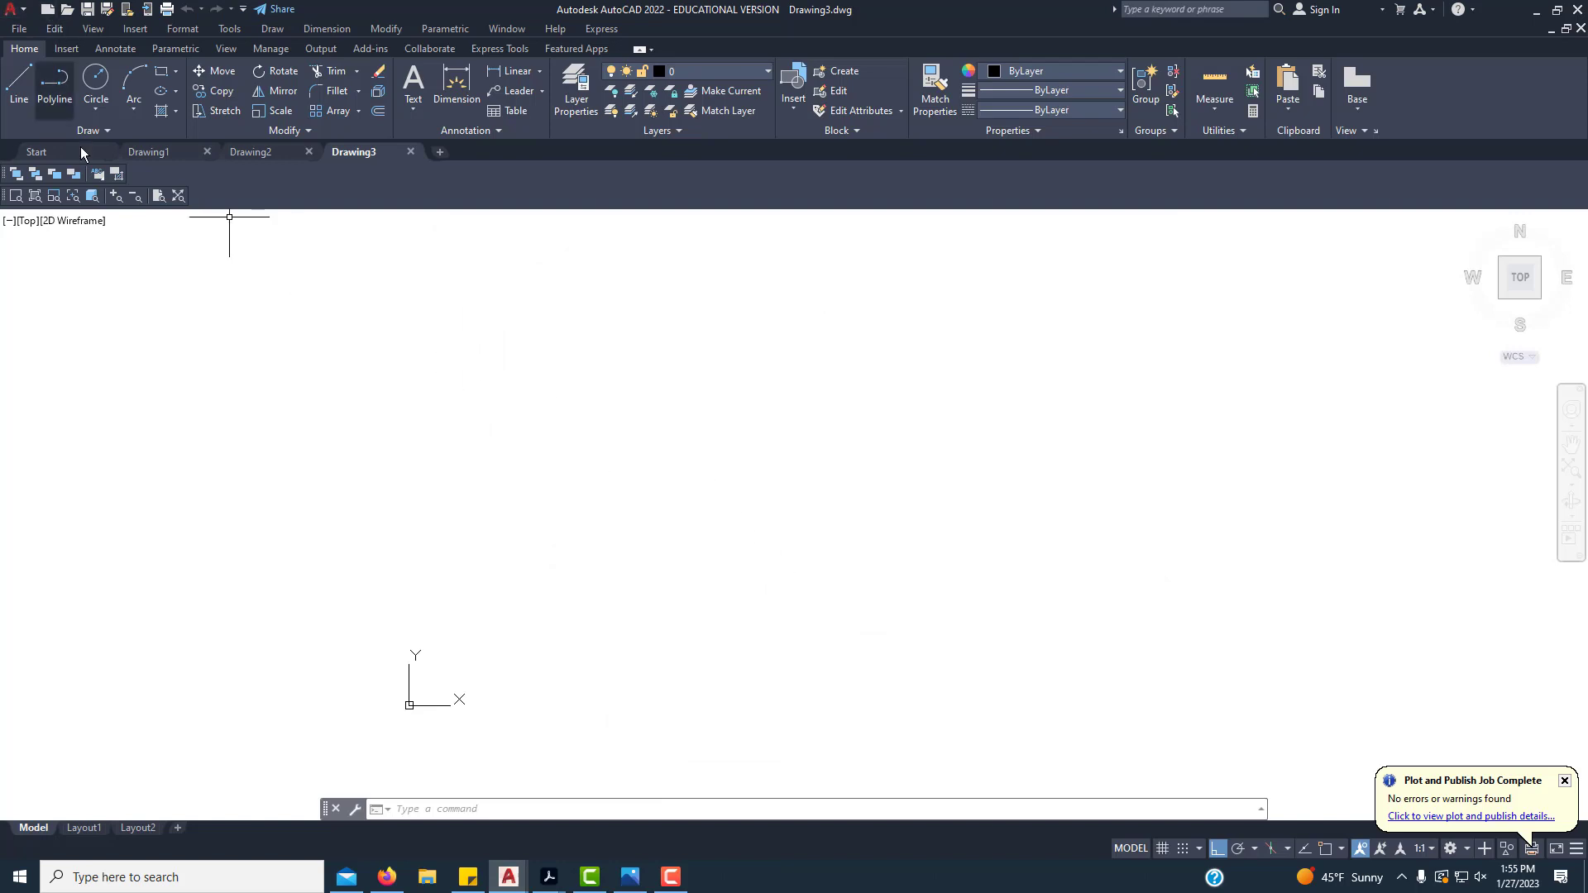
{"action": "left_click", "coordinate": [55, 28]}
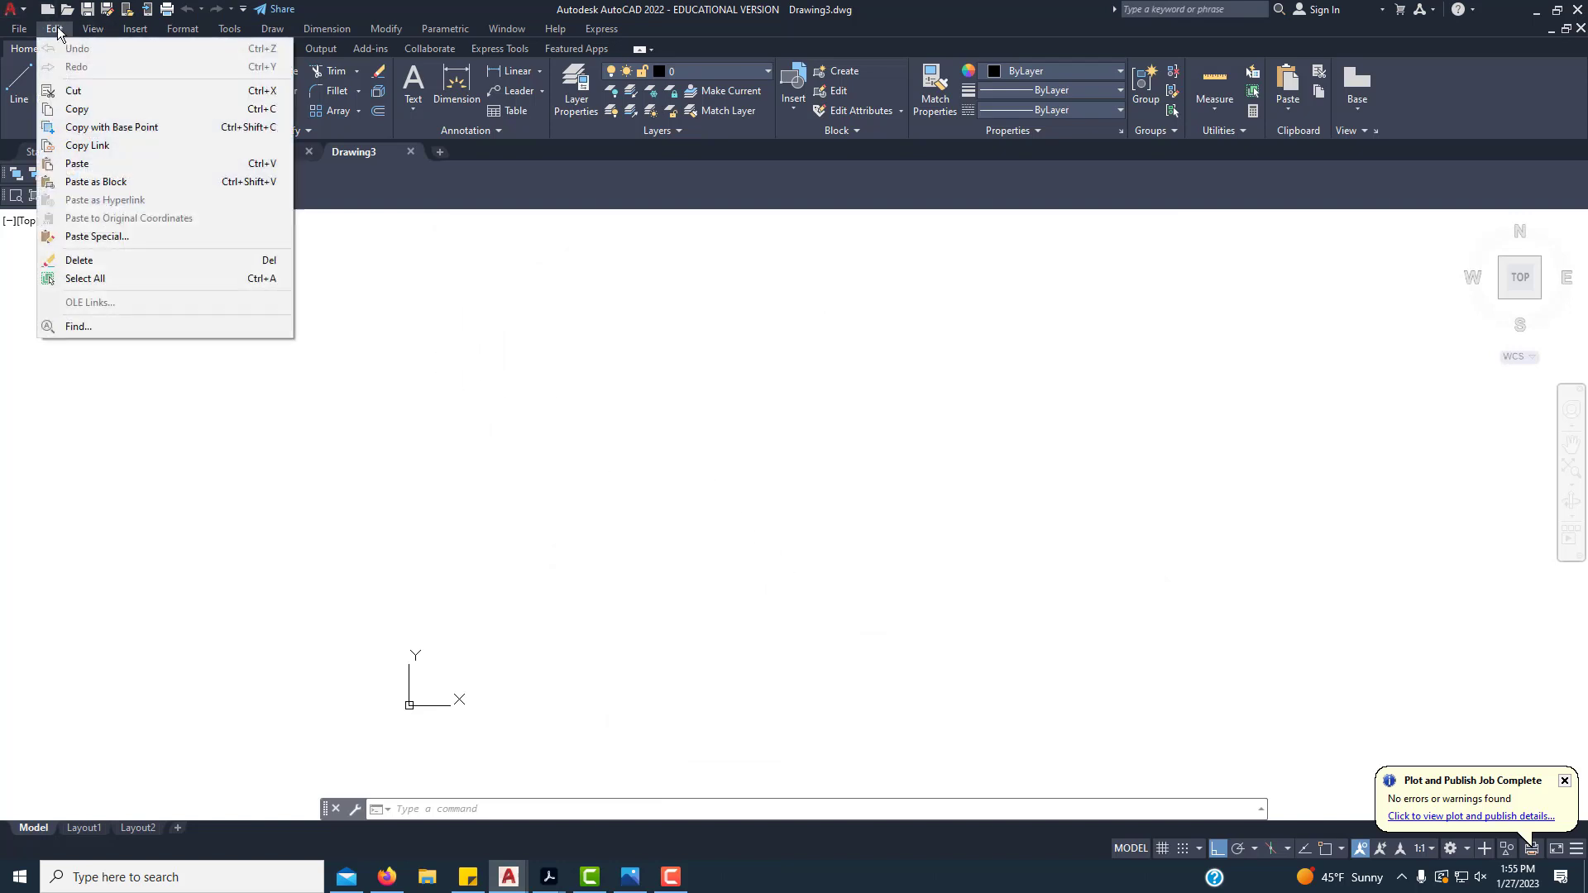
{"action": "left_click", "coordinate": [77, 163]}
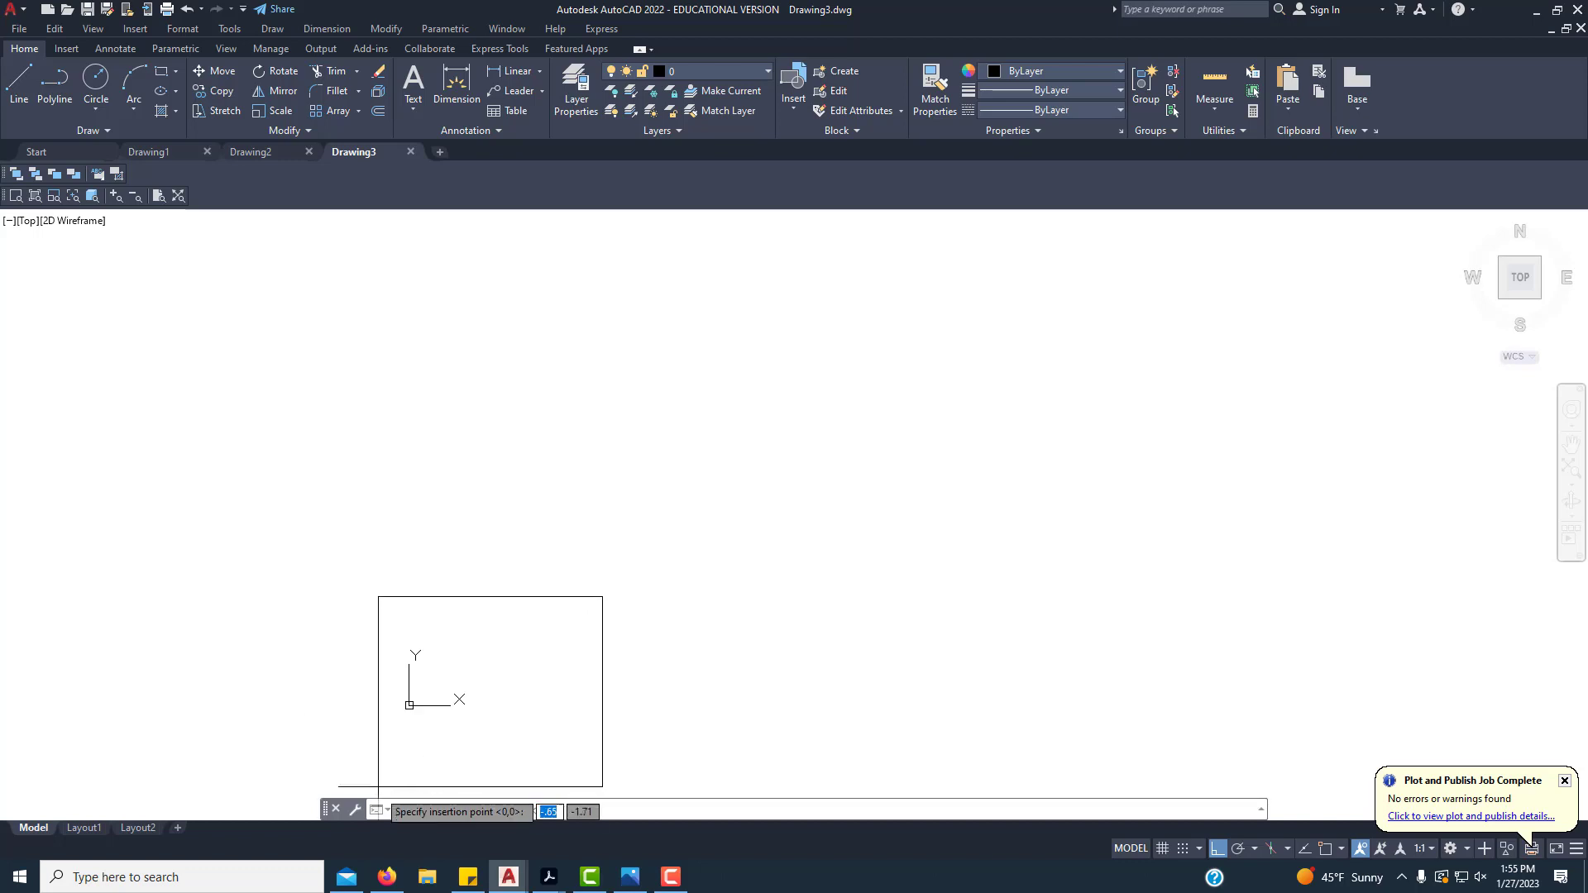
{"action": "left_click", "coordinate": [171, 471]}
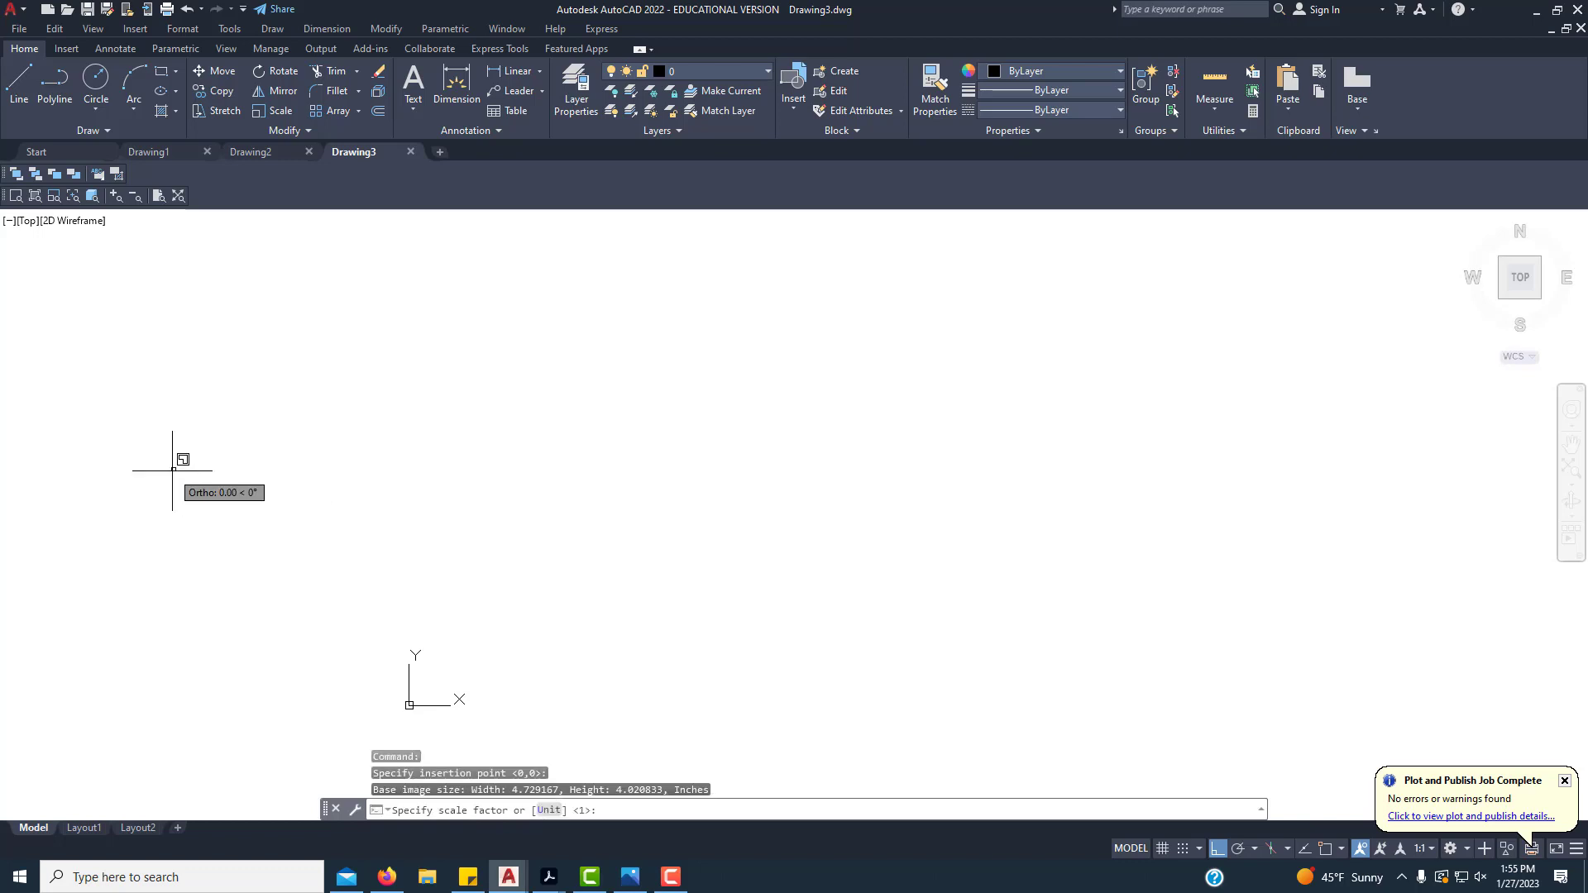
{"action": "left_click", "coordinate": [224, 418]}
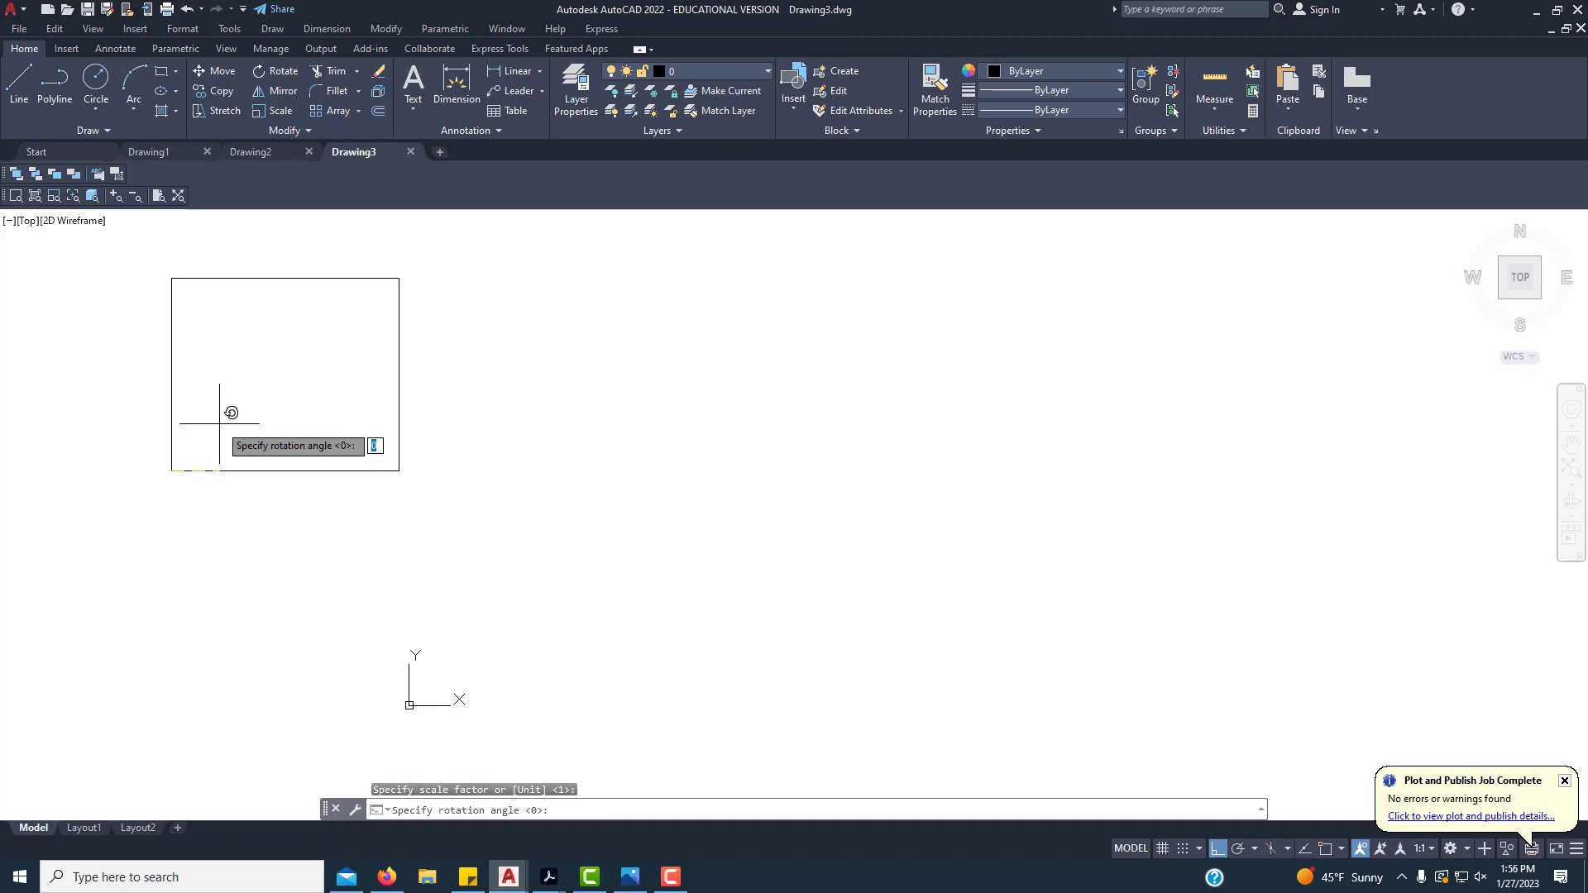
{"action": "left_click", "coordinate": [518, 398]}
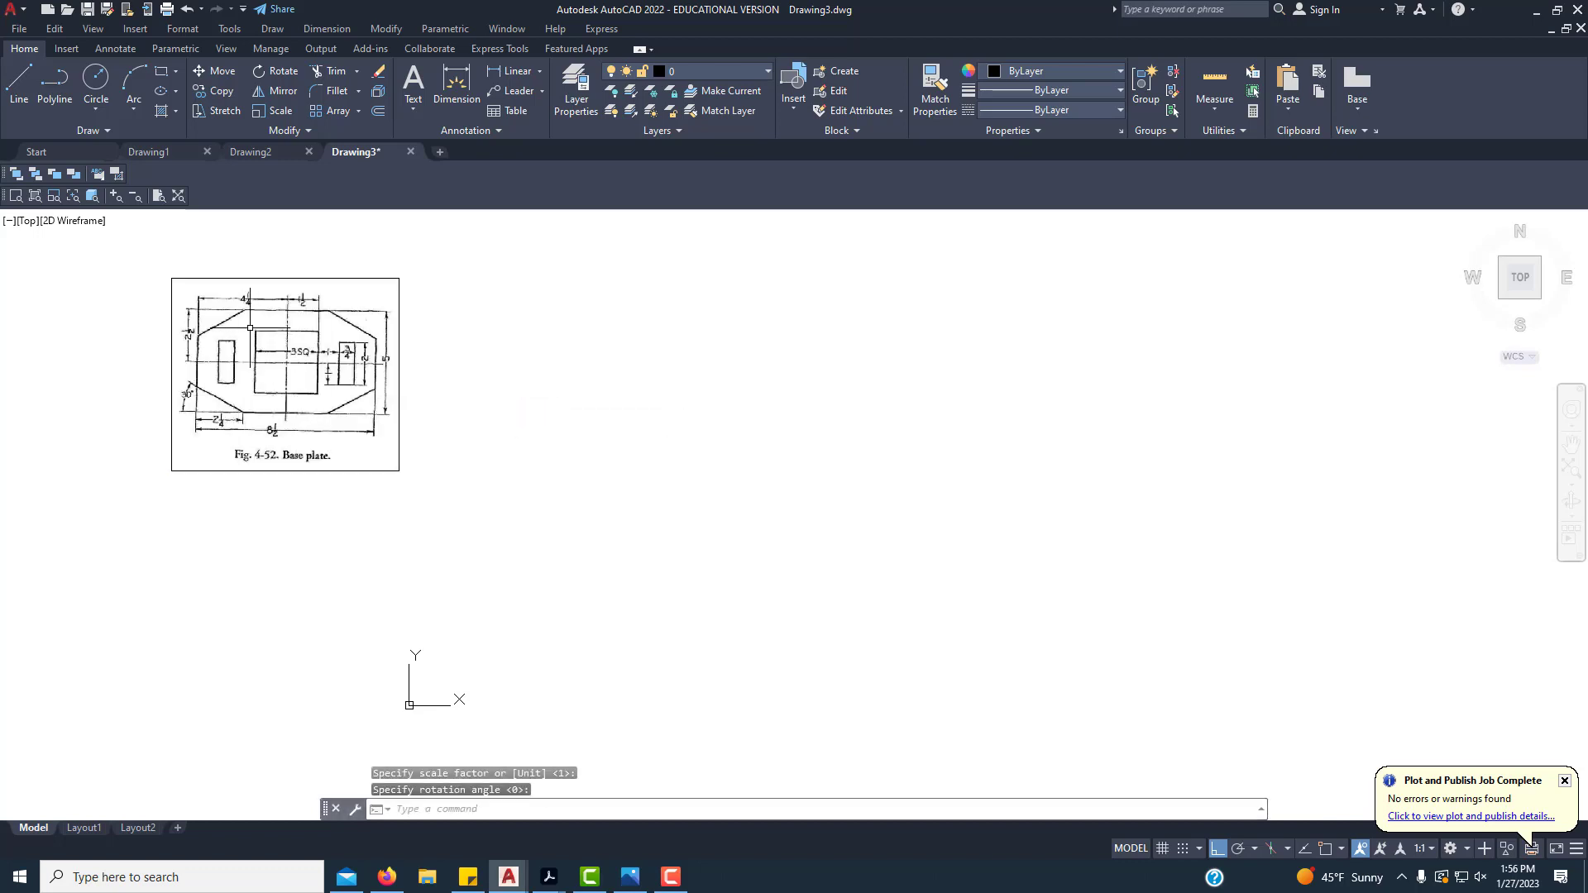
{"action": "scroll", "coordinate": [206, 343], "scroll_direction": "up", "scroll_amount": 2}
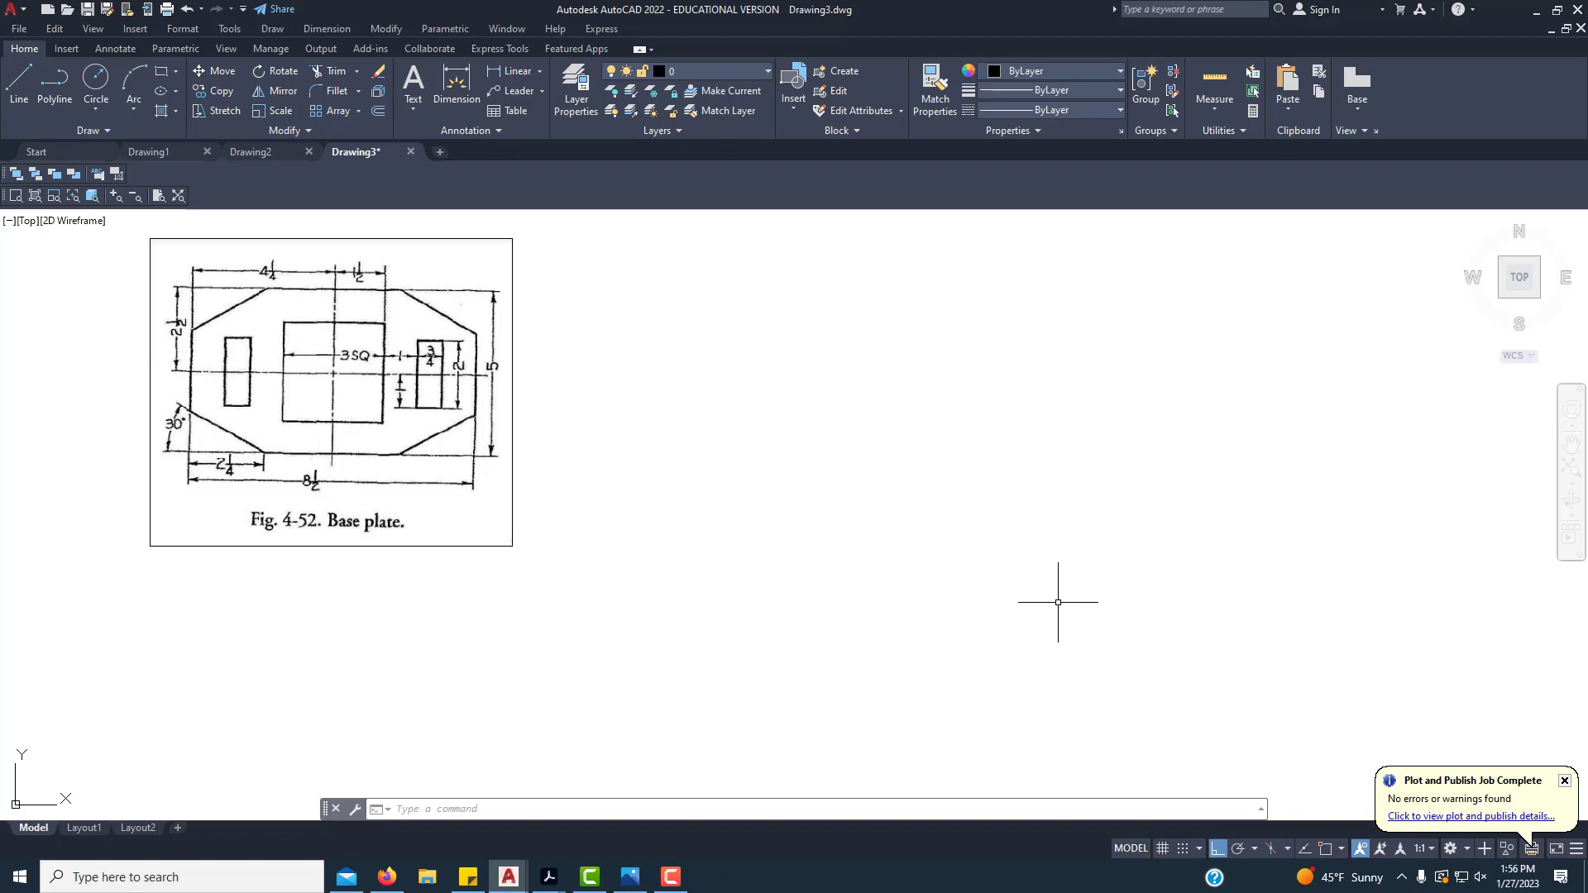
{"action": "left_click", "coordinate": [1564, 780]}
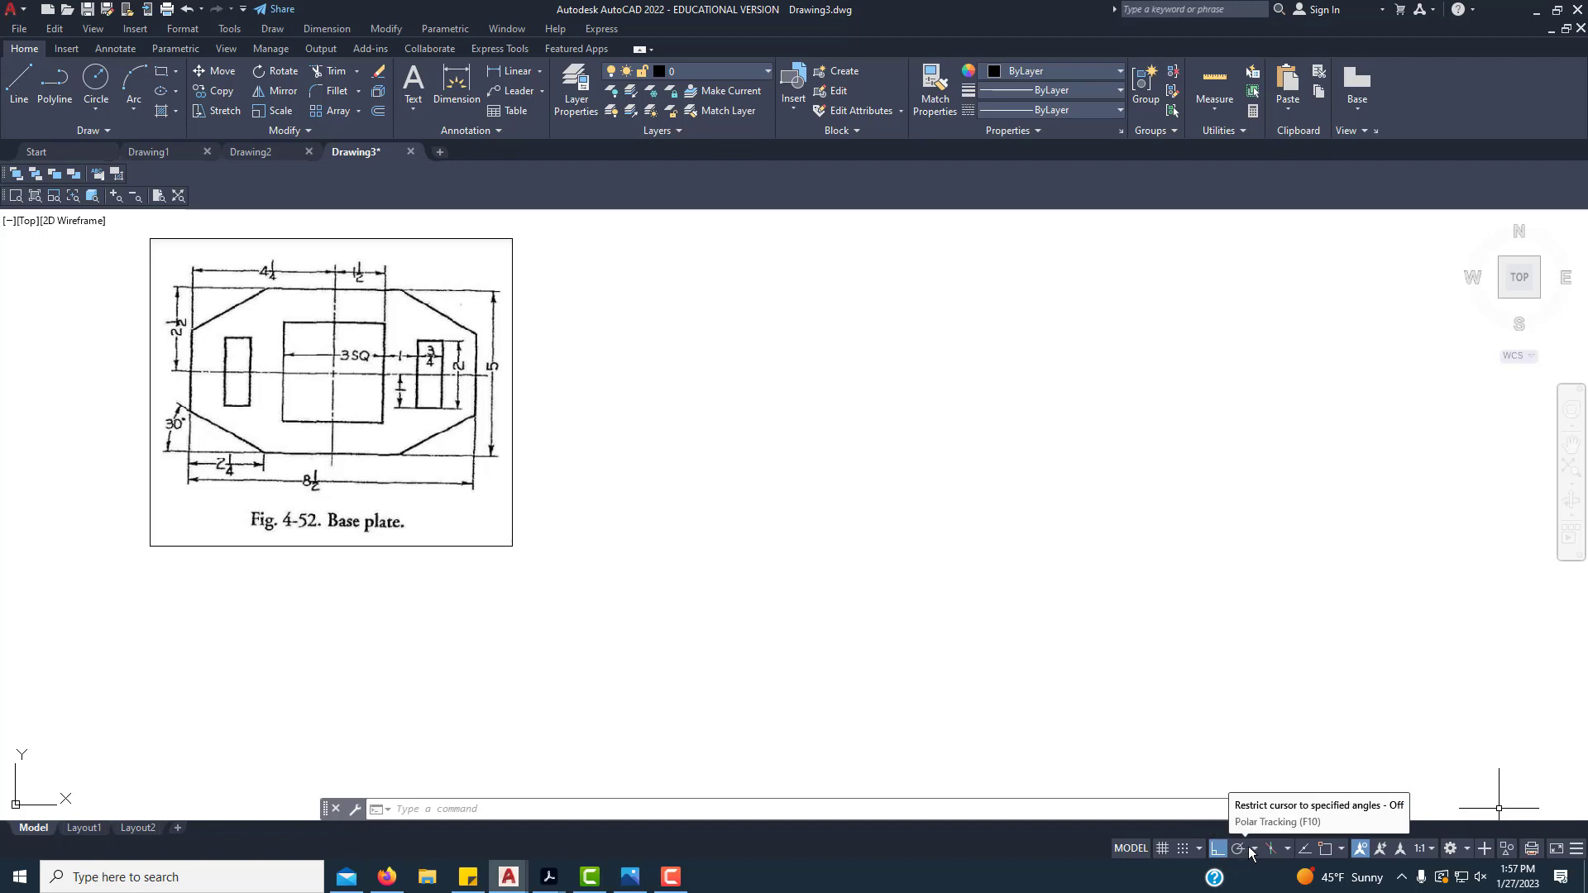
{"action": "left_click", "coordinate": [1257, 852]}
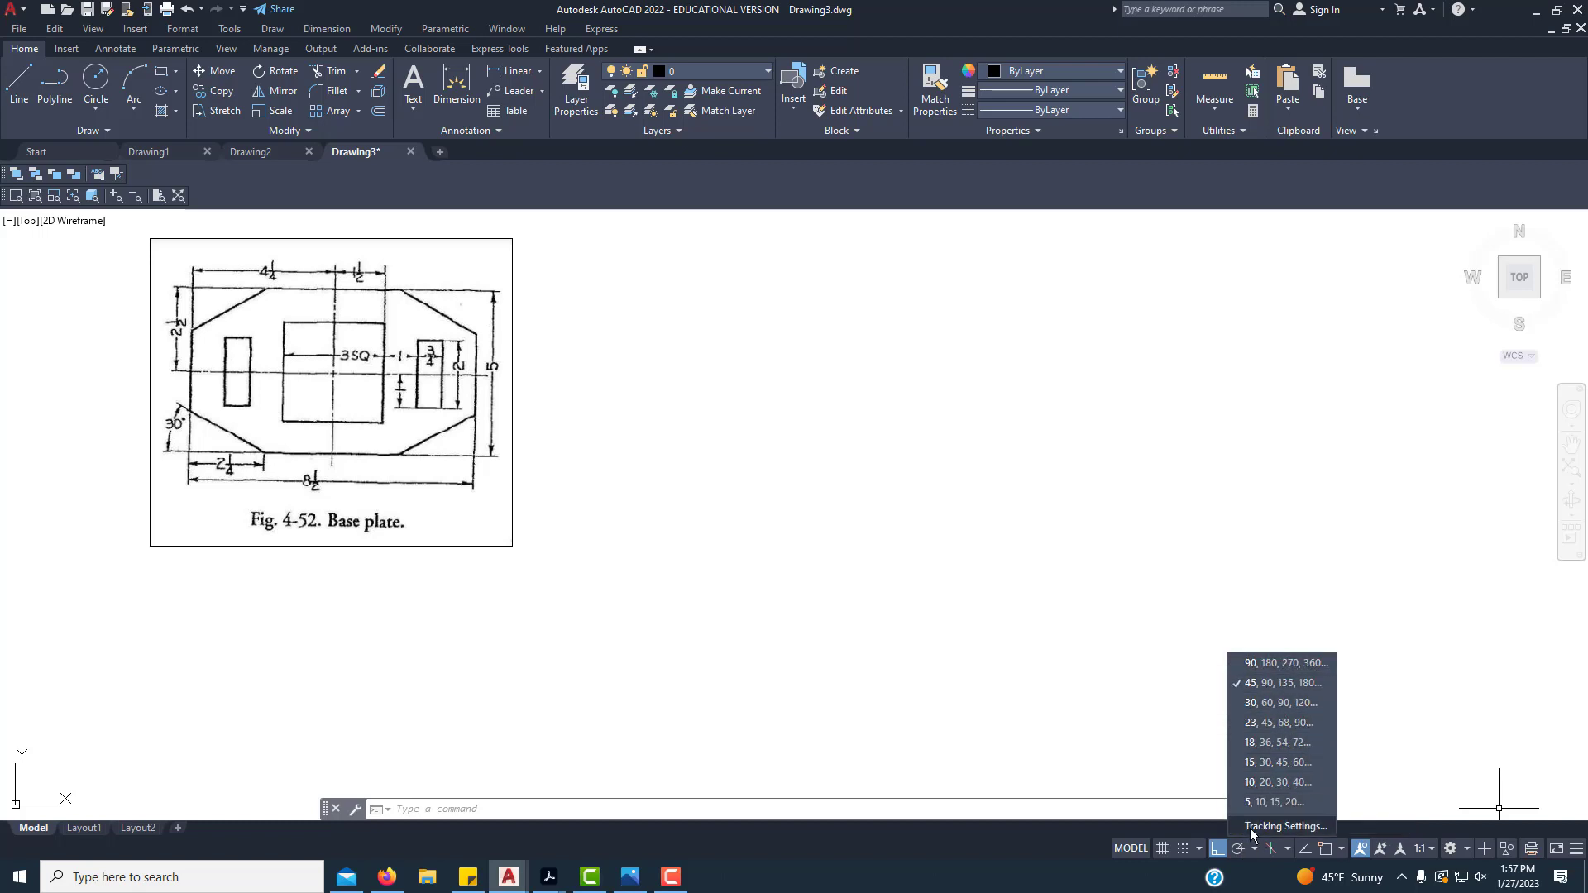
{"action": "left_click", "coordinate": [1219, 851]}
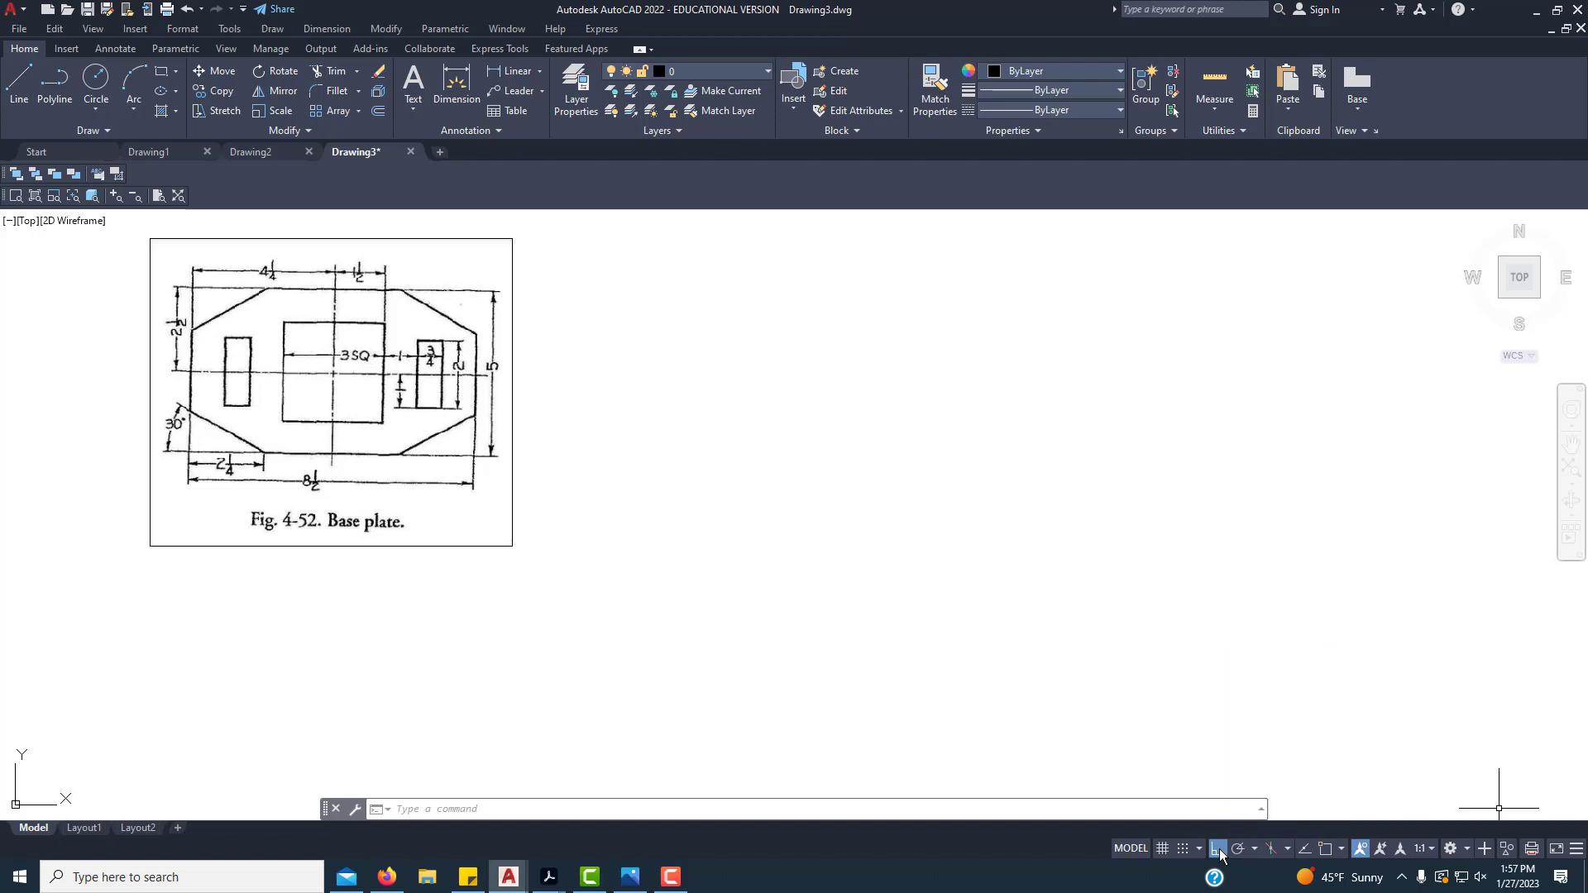
{"action": "left_click", "coordinate": [1219, 851]}
{"action": "left_click", "coordinate": [1219, 852]}
Step: Turn on object snap and review which snap modes are enabled
{"action": "left_click", "coordinate": [1342, 849]}
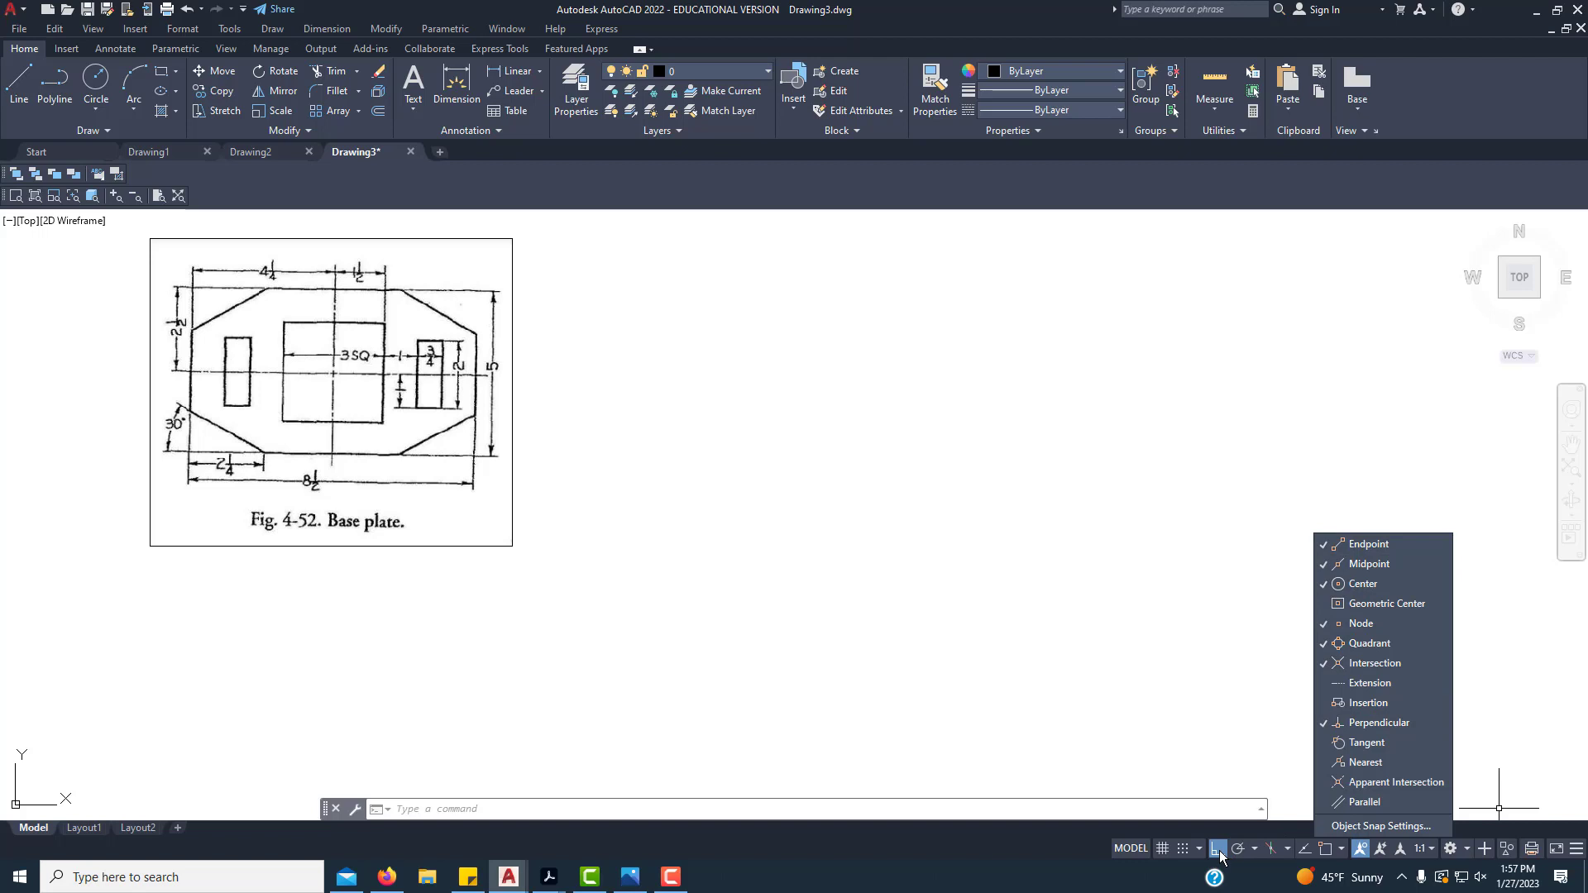
{"action": "left_click", "coordinate": [1325, 857]}
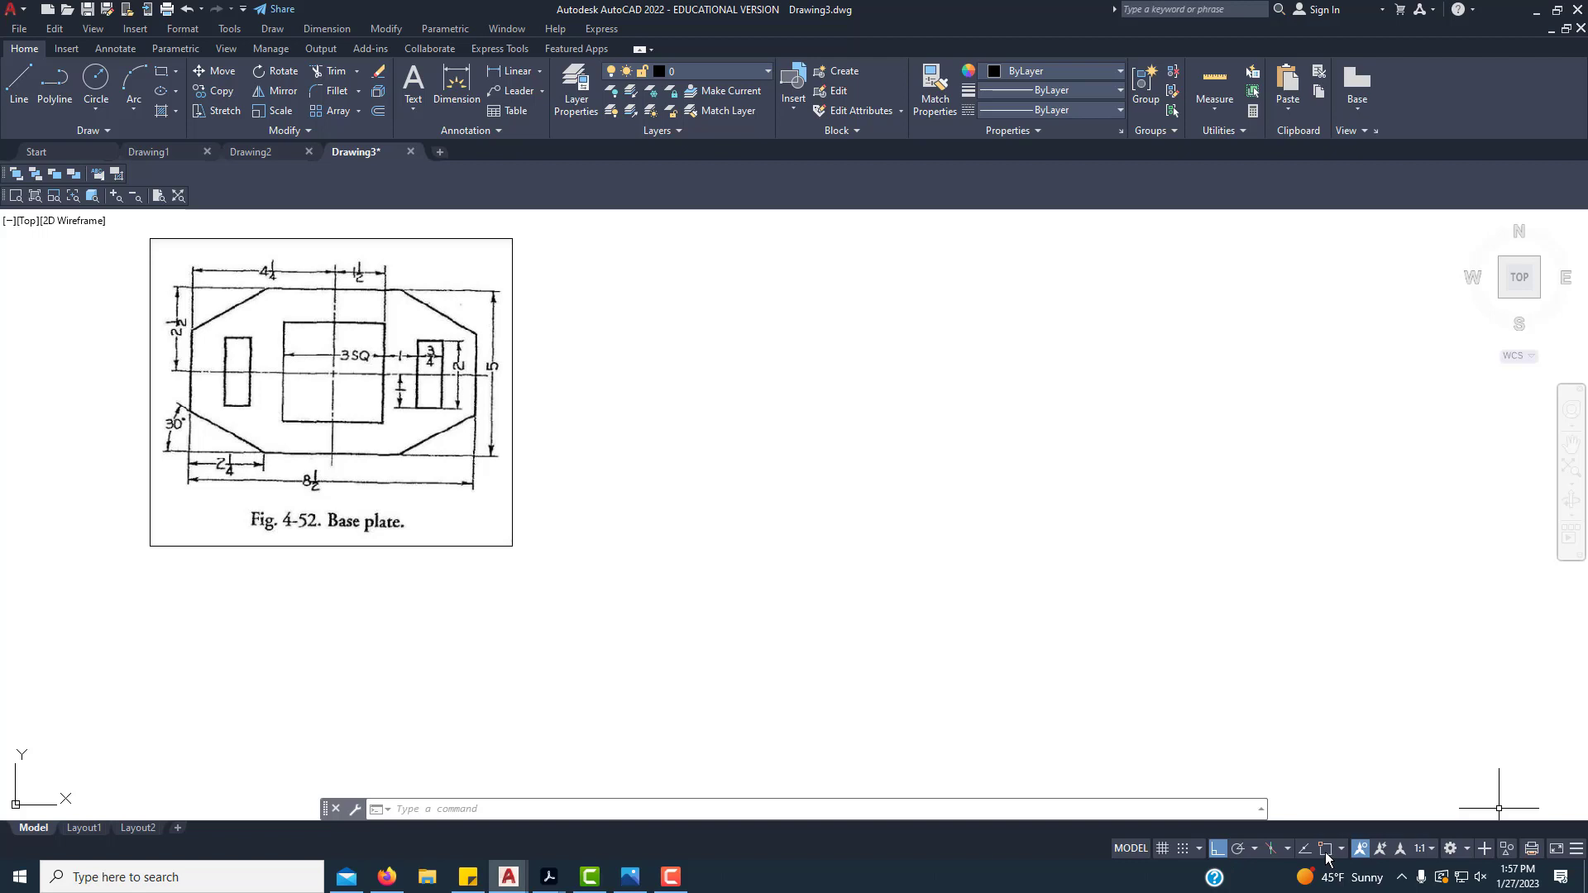
{"action": "left_click", "coordinate": [1326, 857]}
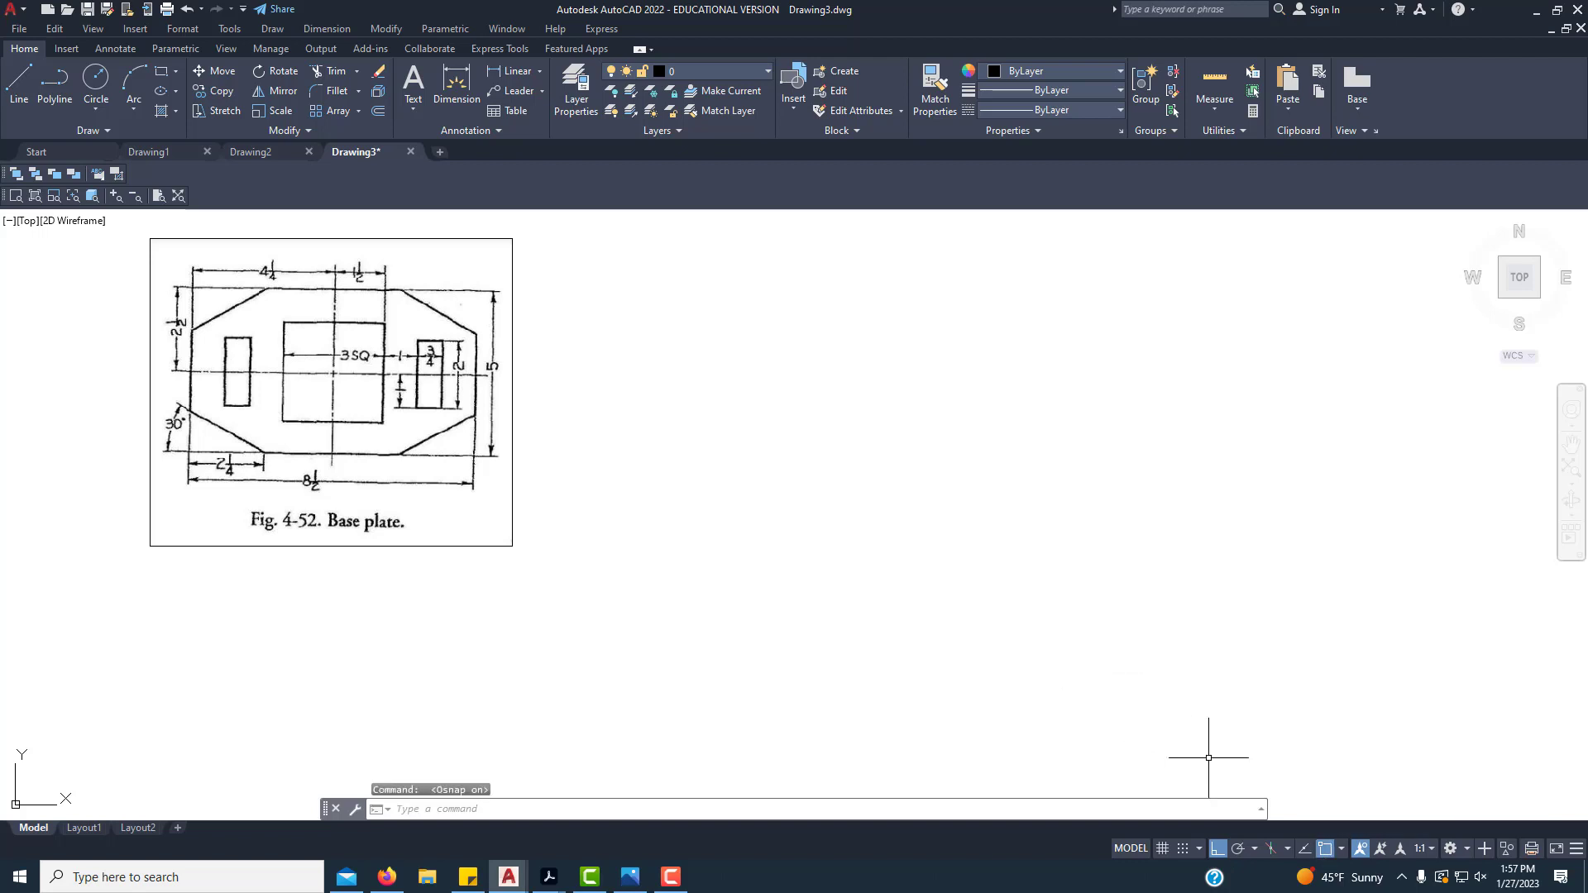
{"action": "left_click", "coordinate": [1342, 850]}
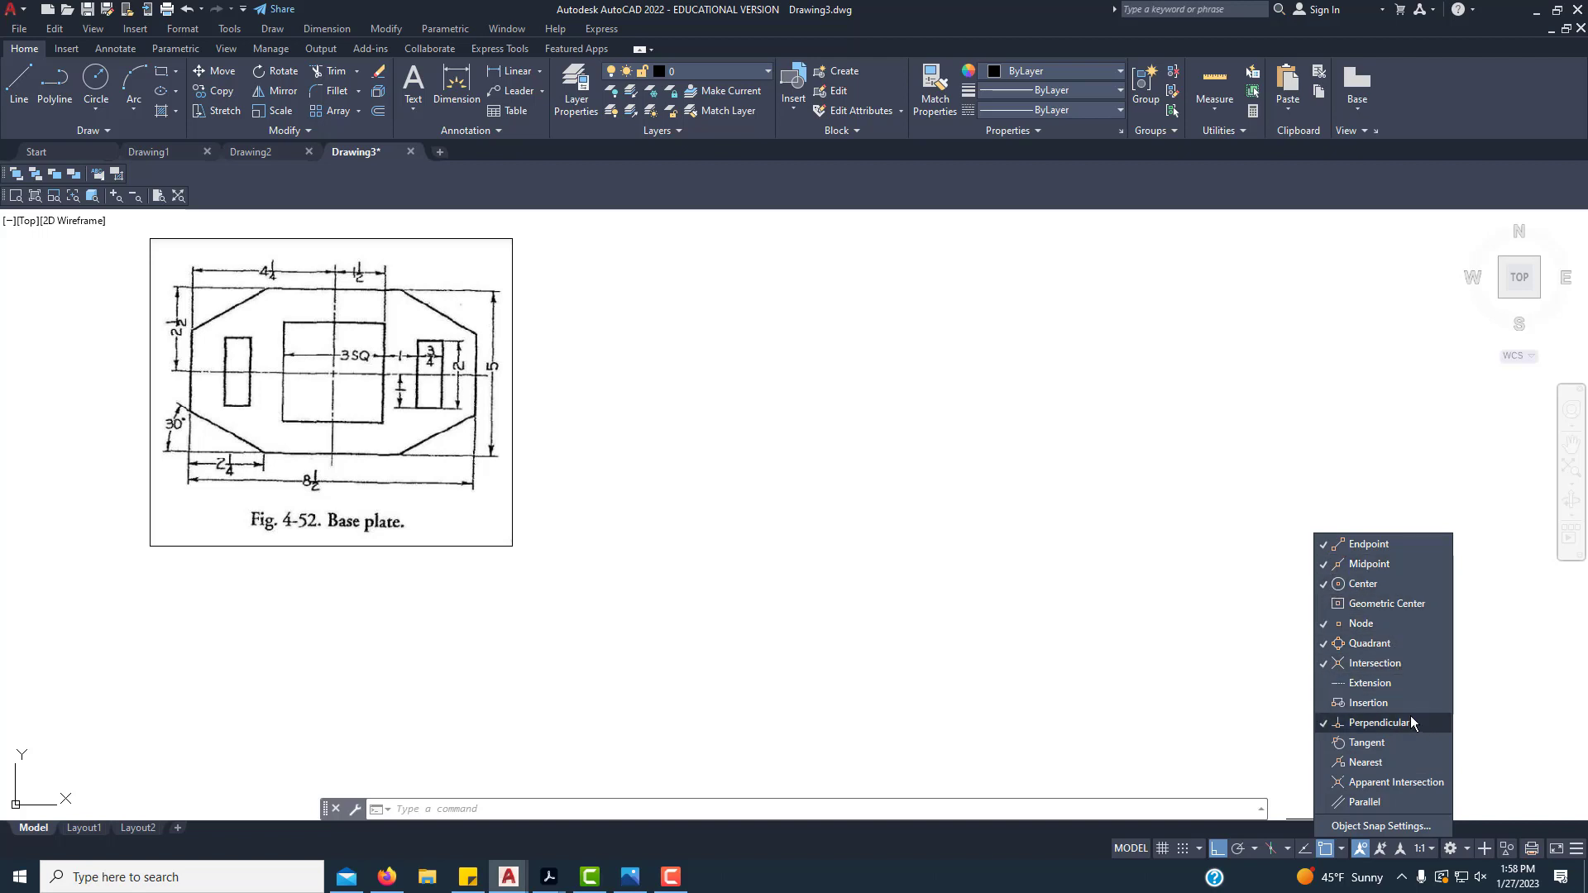
{"action": "left_click", "coordinate": [965, 558]}
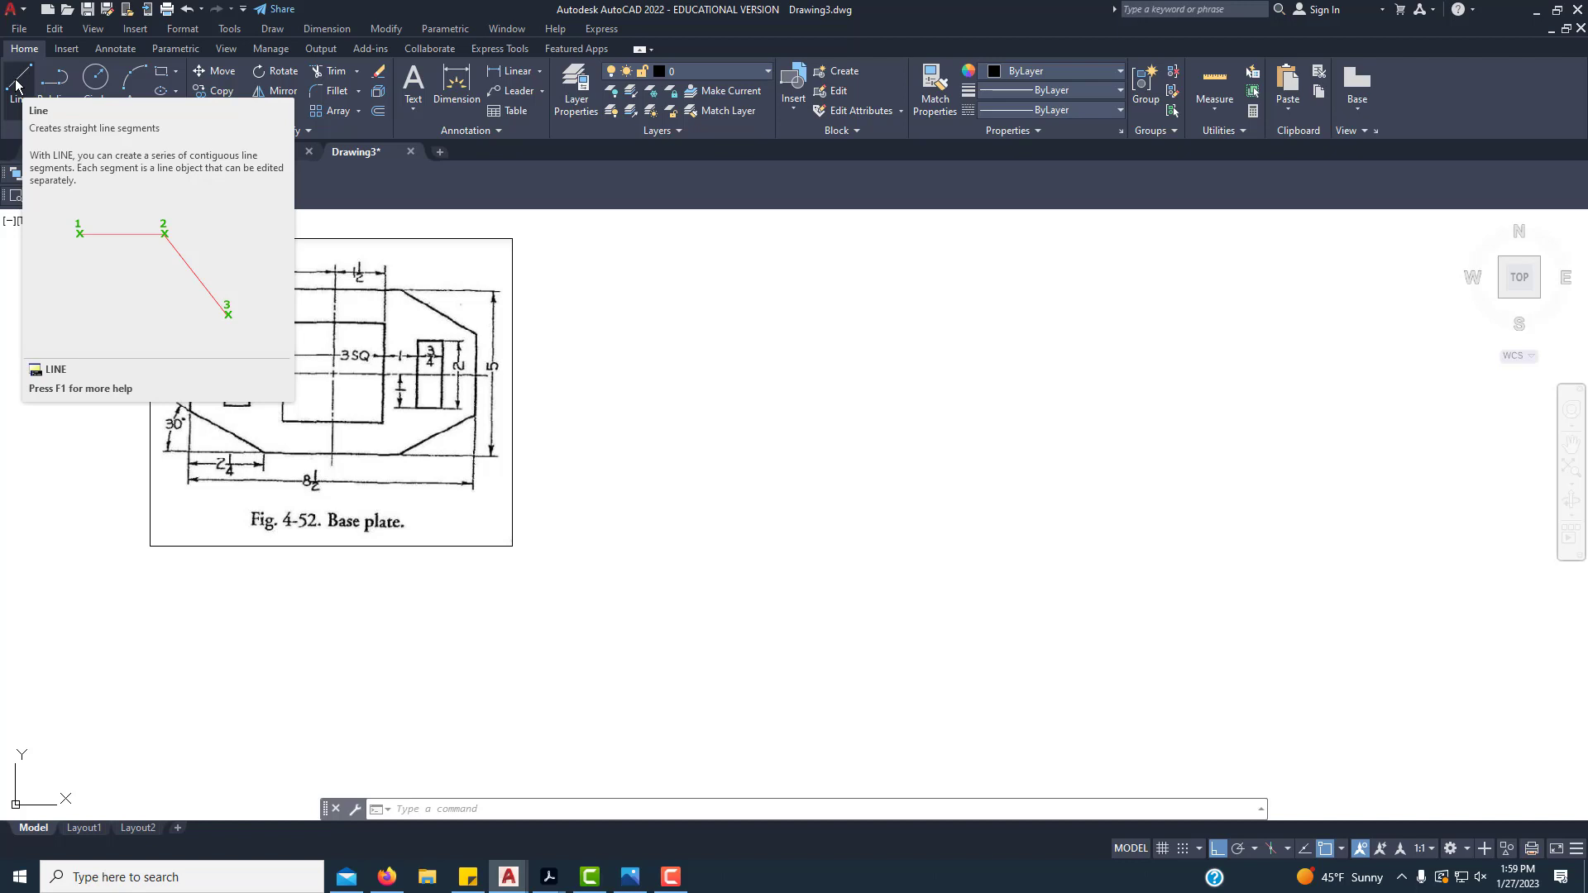
Step: Draw a vertical line about 6.56 units long, straight down, in the empty area beside the base plate image
{"action": "left_click", "coordinate": [15, 85]}
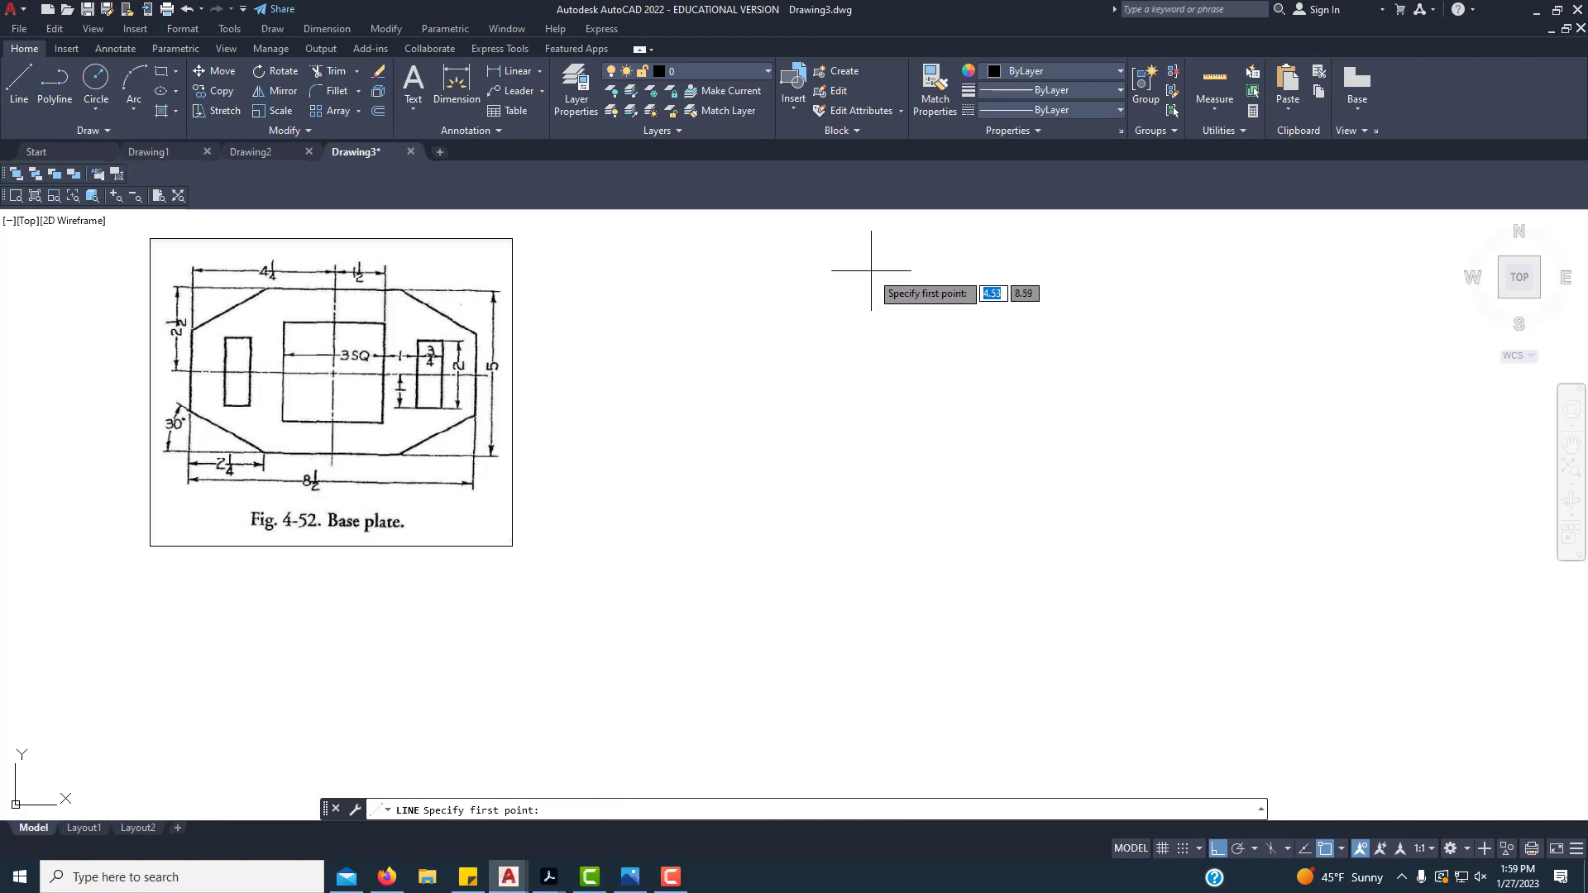
{"action": "left_click", "coordinate": [874, 241]}
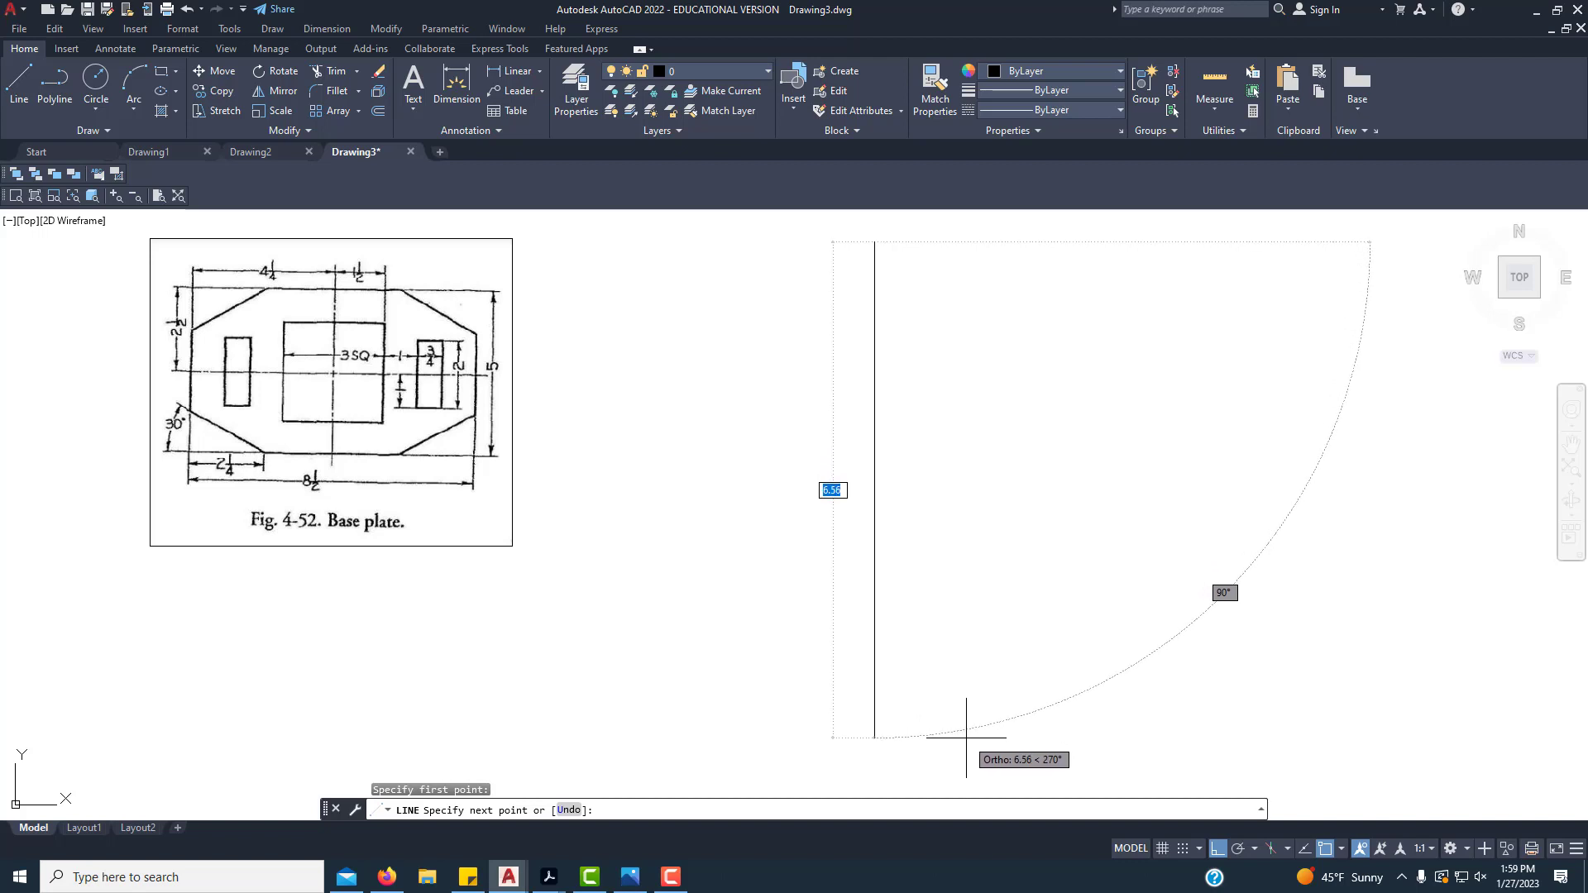
{"action": "left_click", "coordinate": [966, 738]}
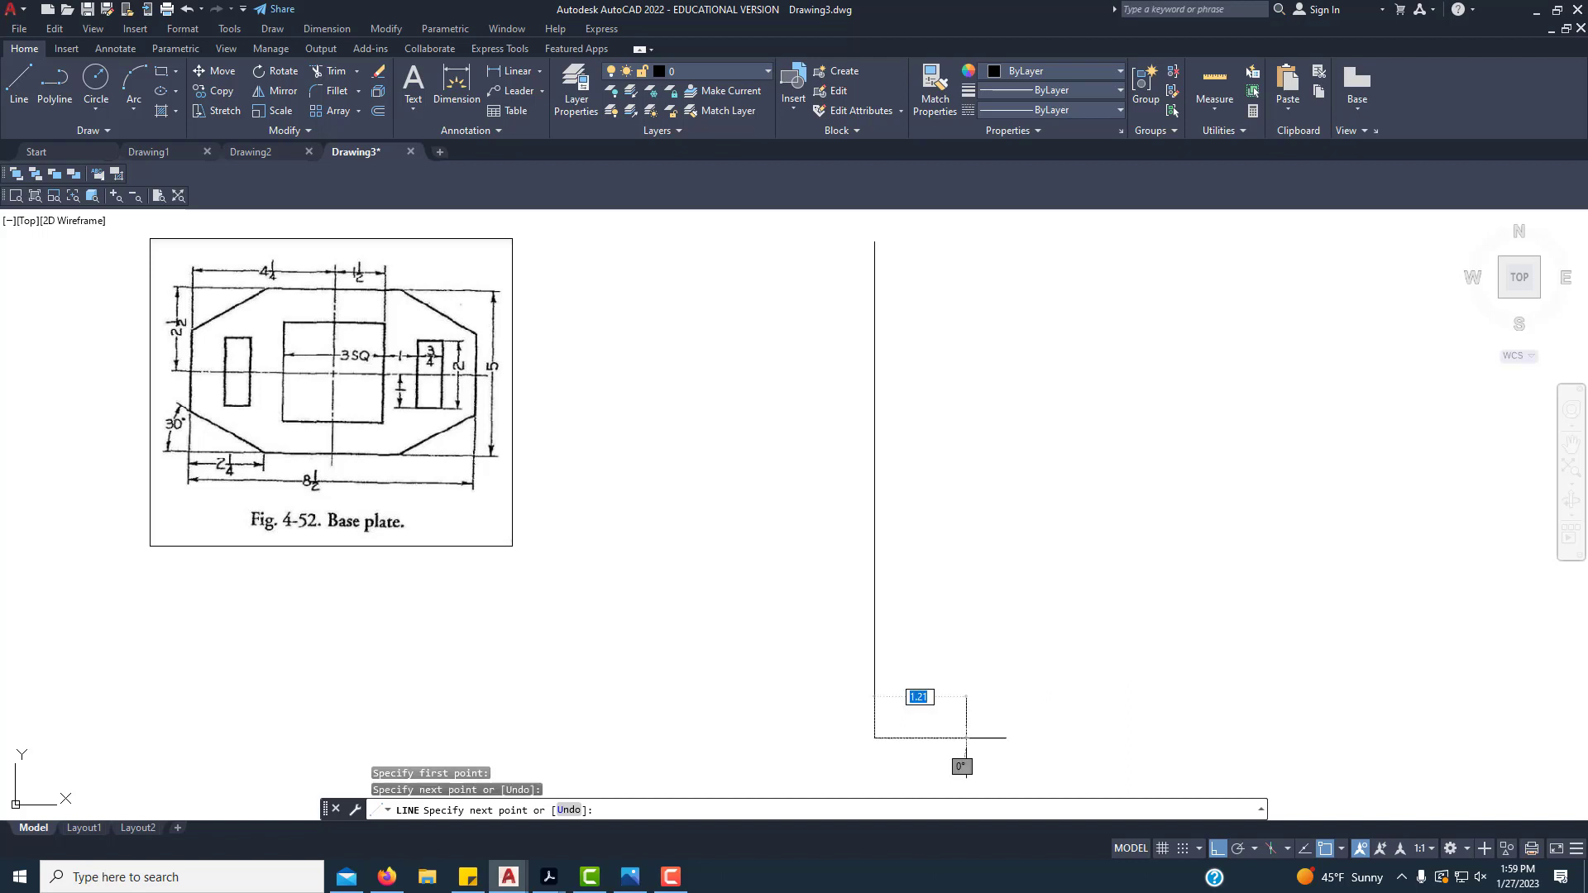
{"action": "right_click", "coordinate": [1006, 628]}
{"action": "left_click", "coordinate": [1045, 642]}
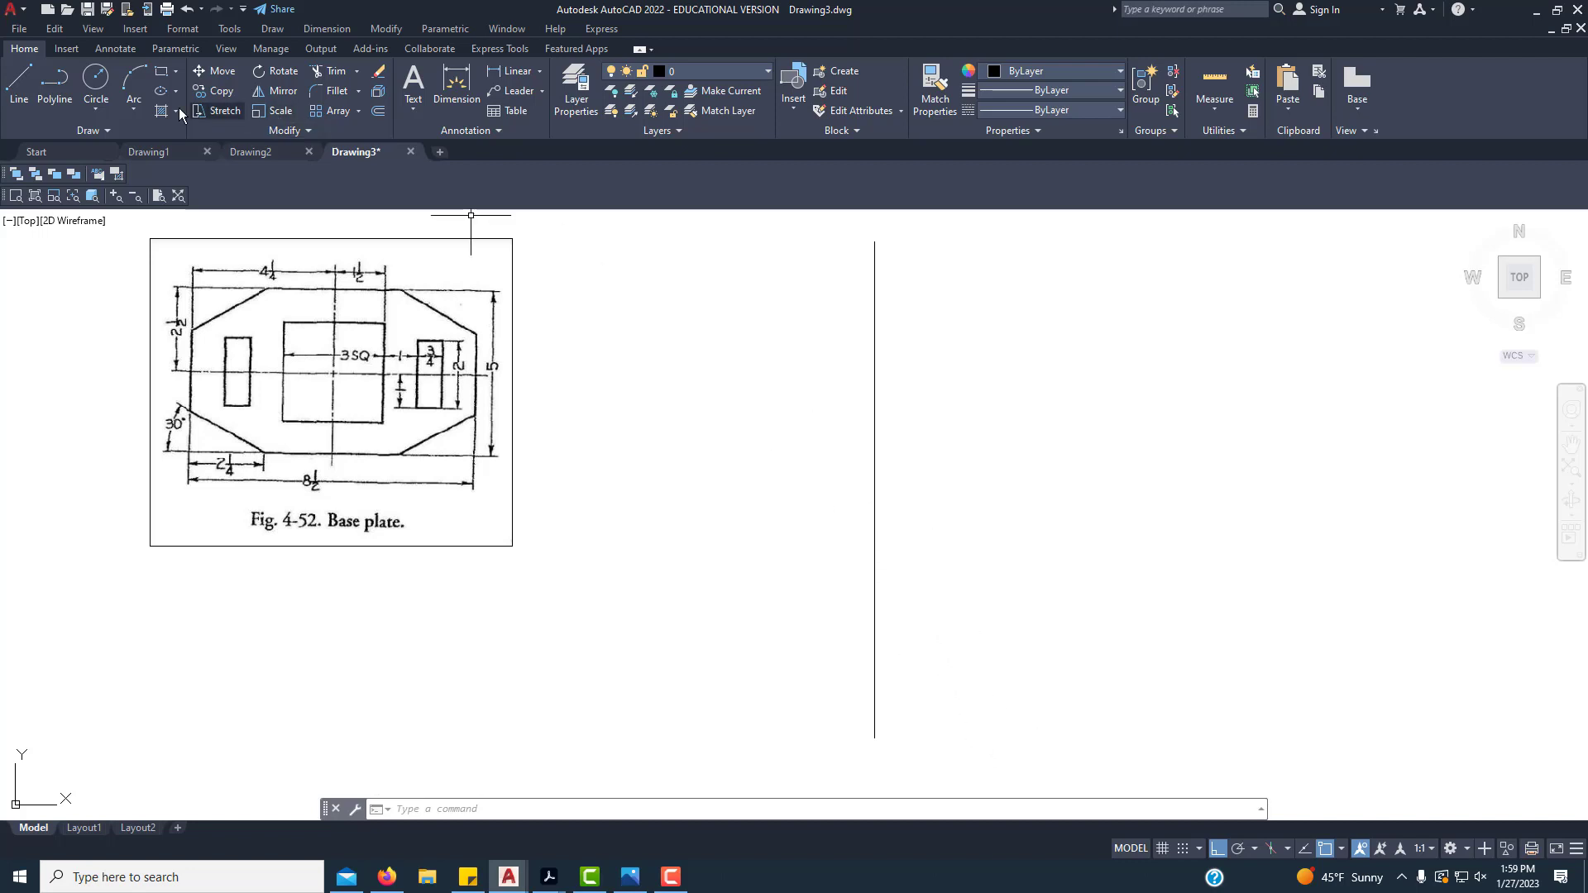
Step: Draw a horizontal line about 9.05 units long, running left to right across the middle of the vertical line
{"action": "left_click", "coordinate": [18, 83]}
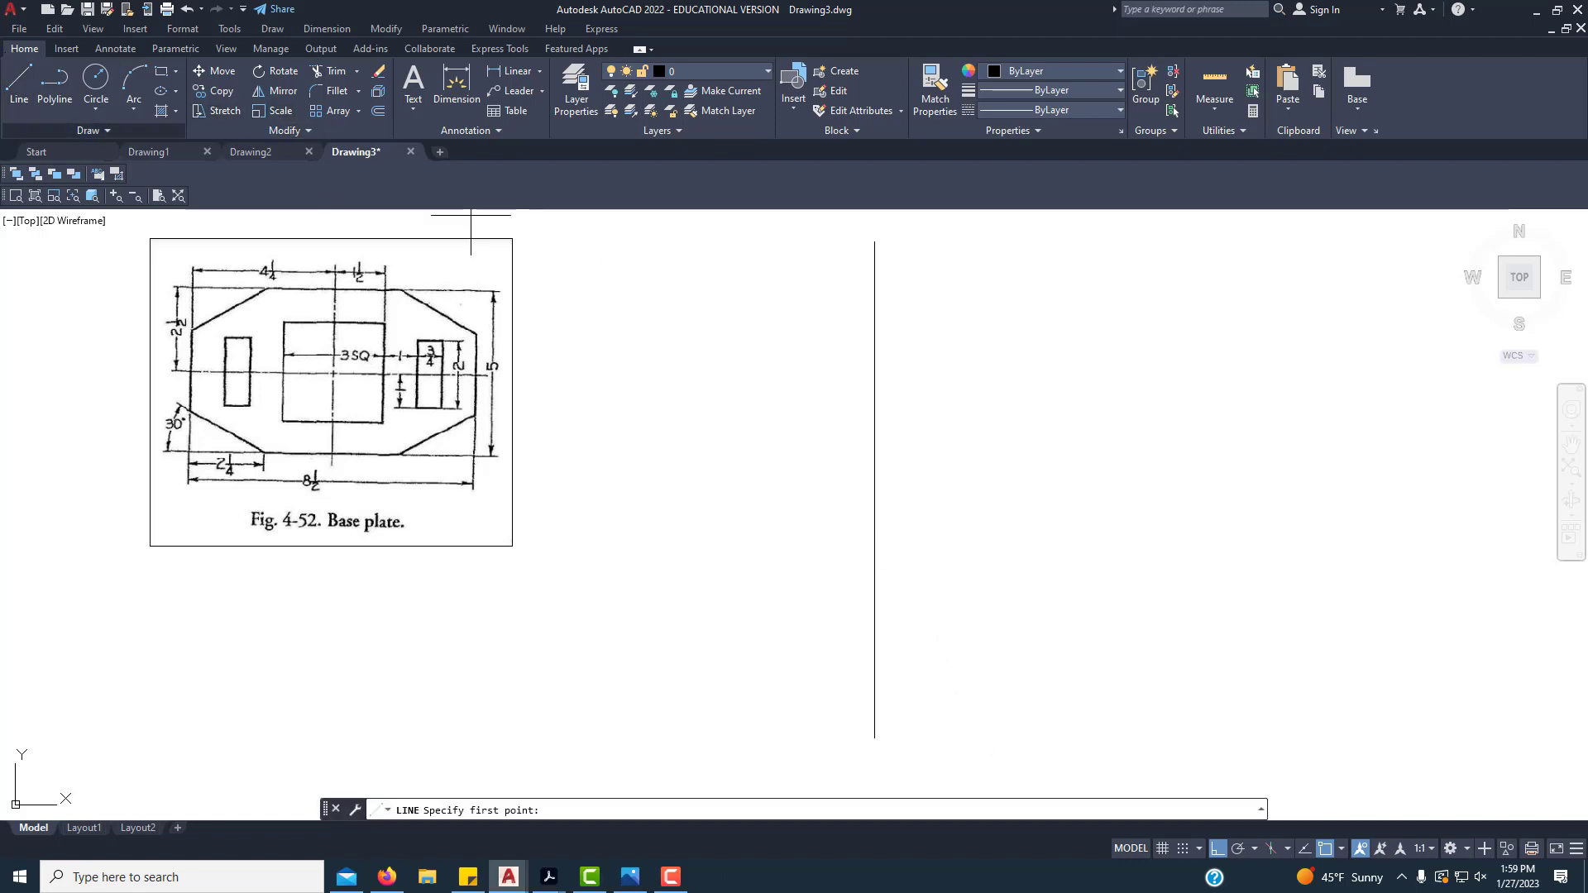
{"action": "left_click", "coordinate": [585, 459]}
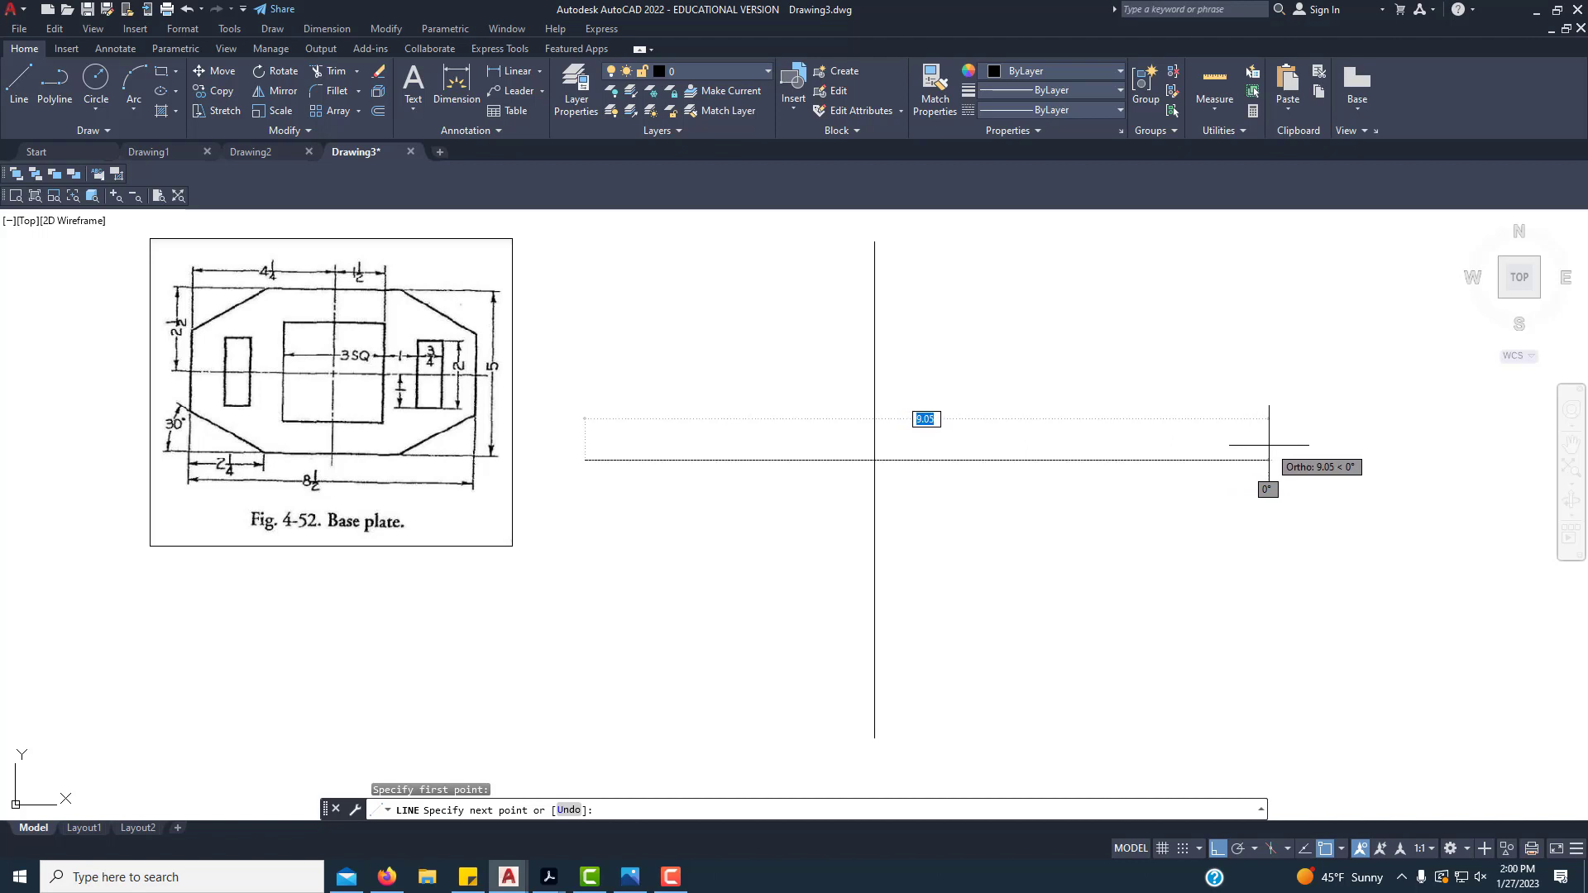
{"action": "left_click", "coordinate": [1269, 445]}
{"action": "right_click", "coordinate": [1206, 364]}
{"action": "left_click", "coordinate": [1226, 374]}
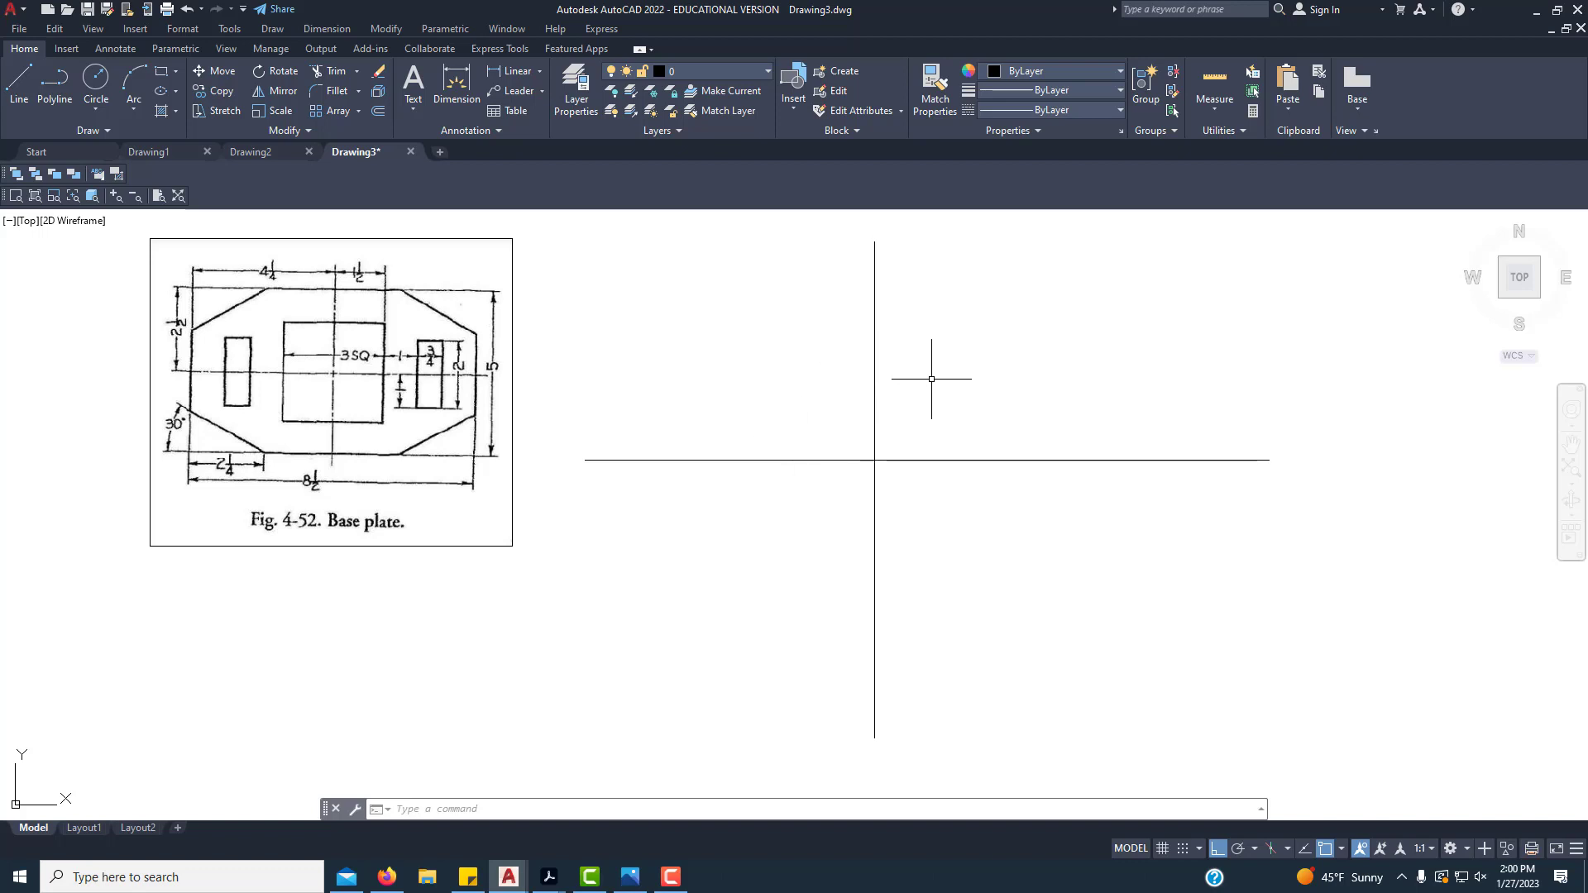
{"action": "scroll", "coordinate": [928, 381], "scroll_direction": "down", "scroll_amount": 4}
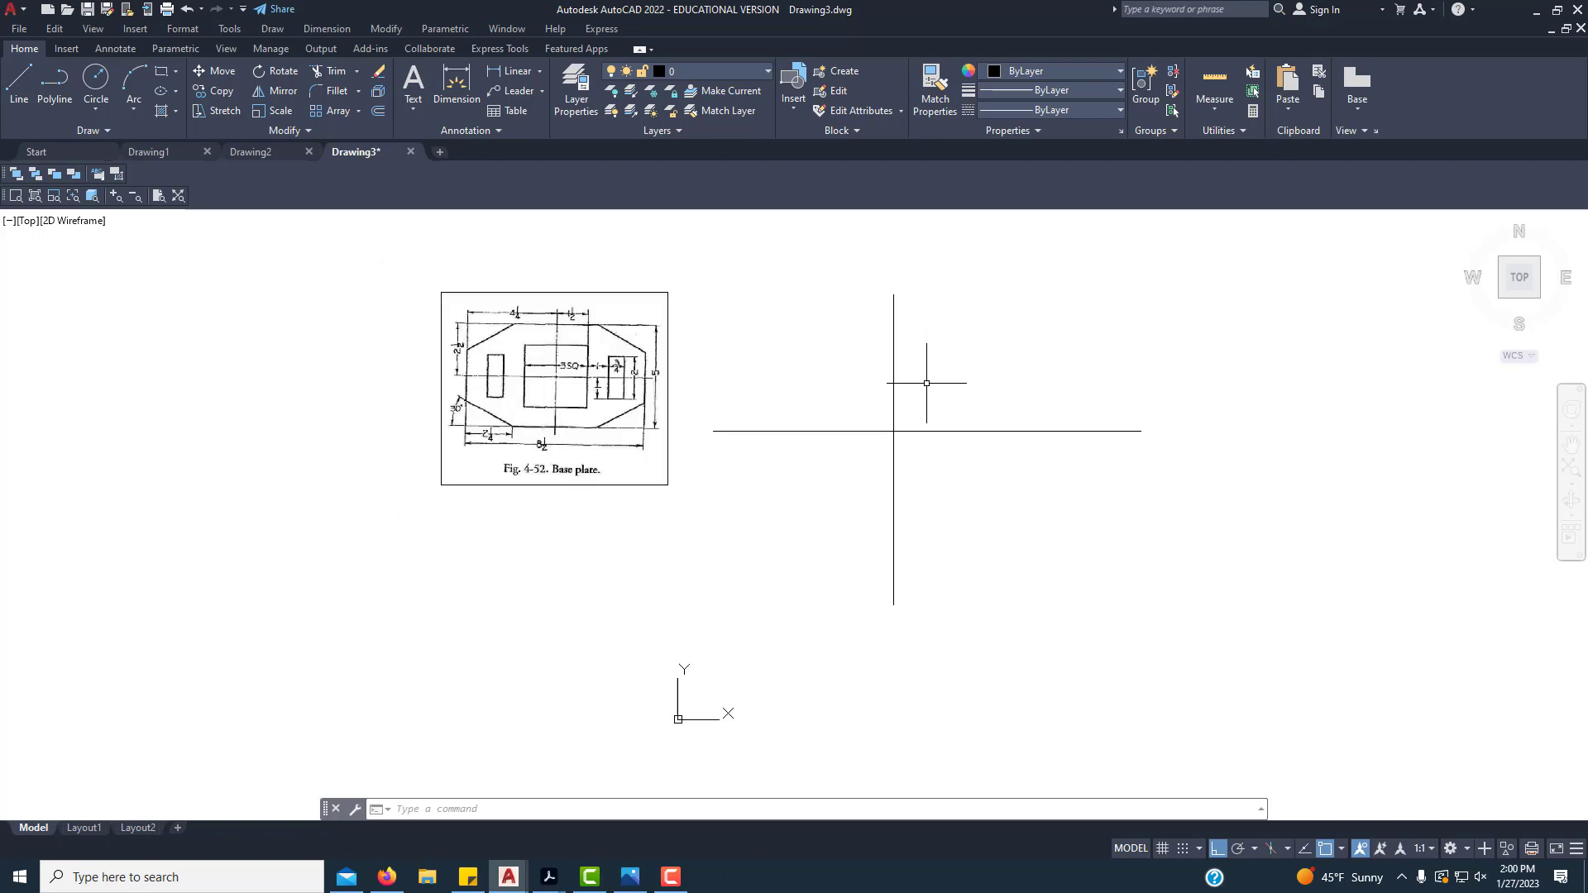
{"action": "scroll", "coordinate": [926, 384], "scroll_direction": "up", "scroll_amount": 6}
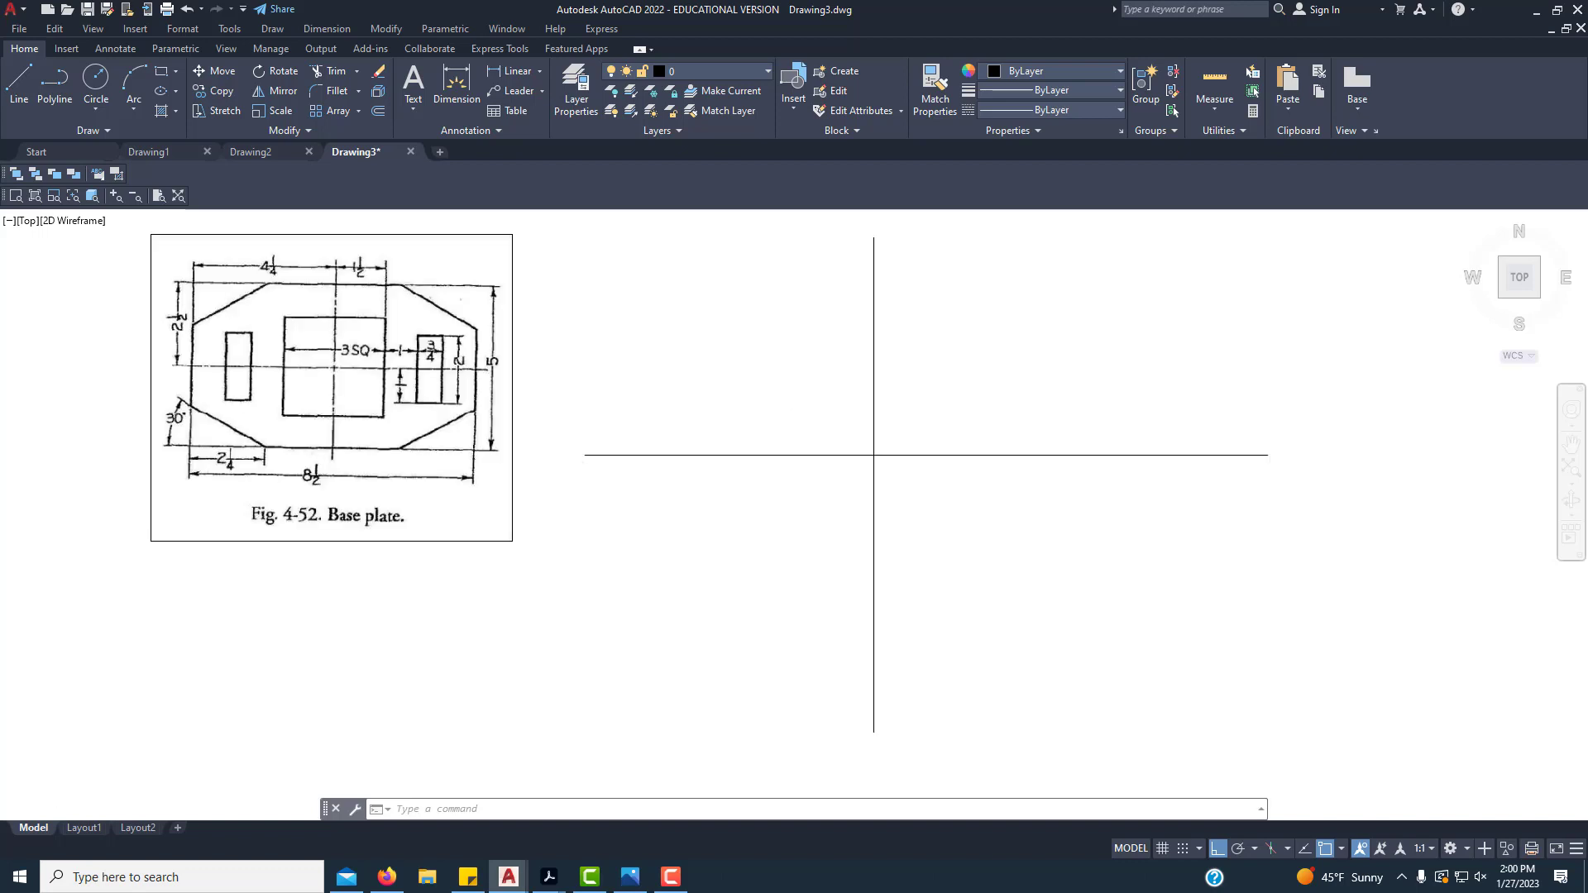
{"action": "scroll", "coordinate": [926, 385], "scroll_direction": "down", "scroll_amount": 5}
{"action": "scroll", "coordinate": [927, 385], "scroll_direction": "up", "scroll_amount": 5}
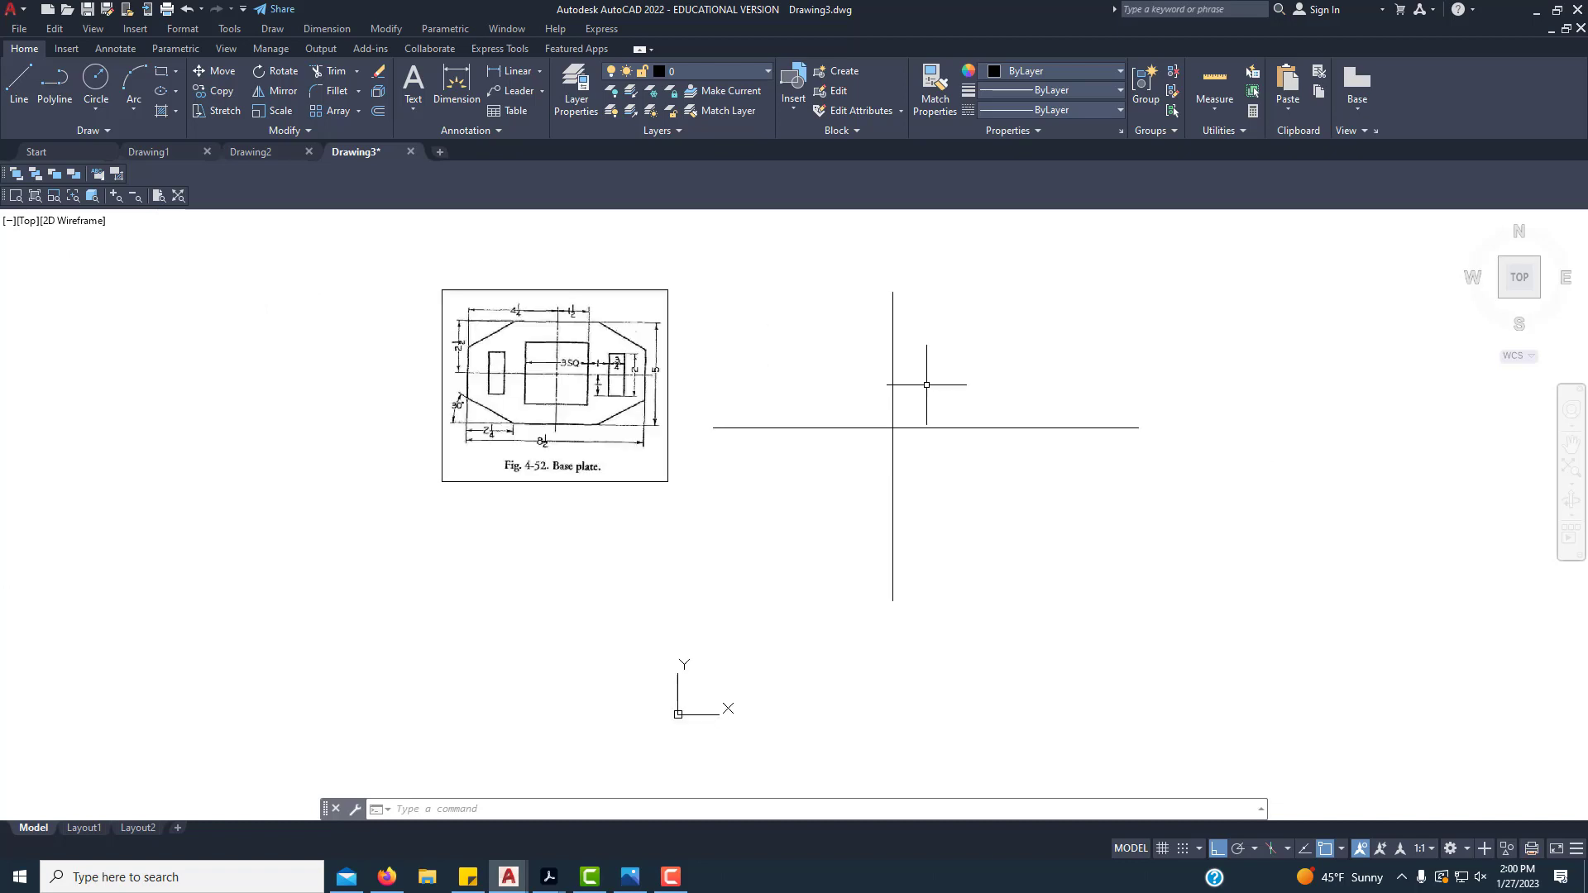
{"action": "scroll", "coordinate": [927, 385], "scroll_direction": "down", "scroll_amount": 4}
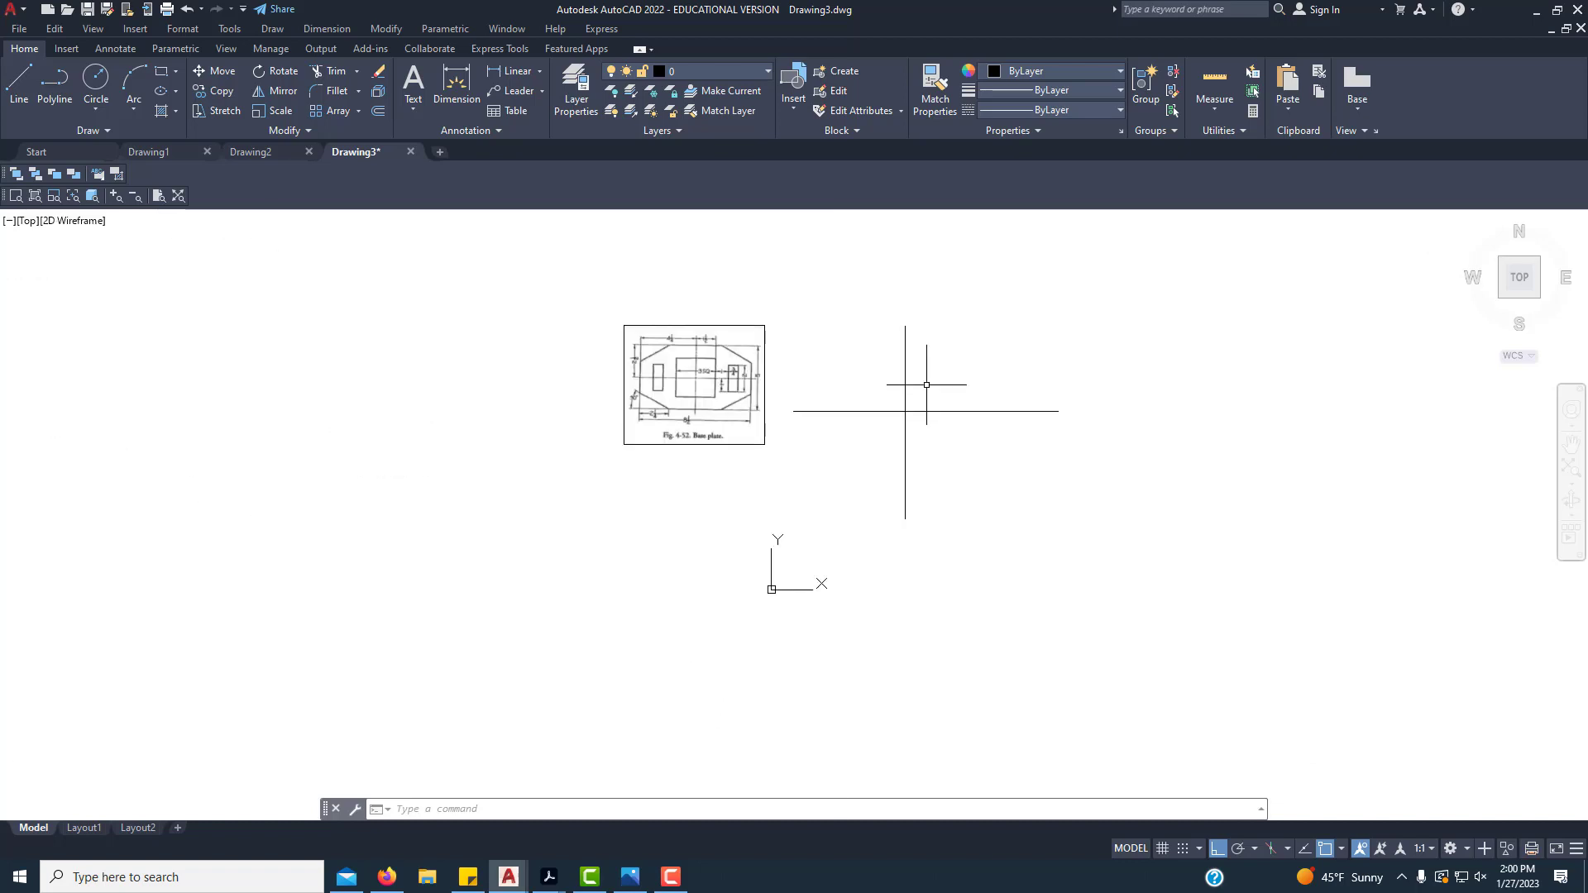
{"action": "scroll", "coordinate": [926, 384], "scroll_direction": "up", "scroll_amount": 2}
{"action": "scroll", "coordinate": [926, 384], "scroll_direction": "down", "scroll_amount": 4}
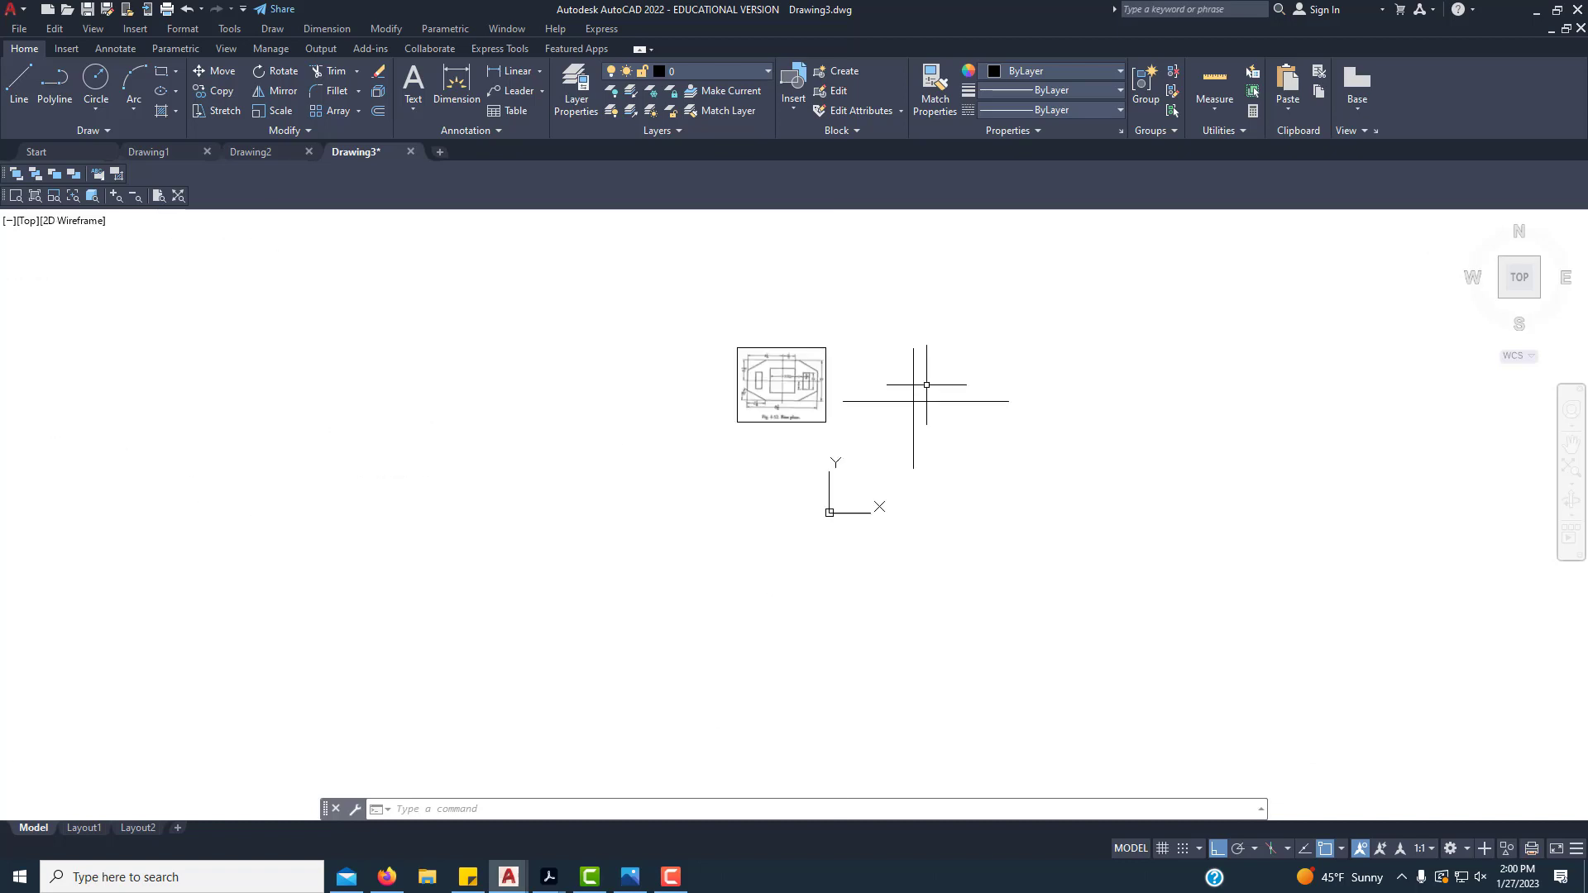
{"action": "scroll", "coordinate": [928, 384], "scroll_direction": "up", "scroll_amount": 6}
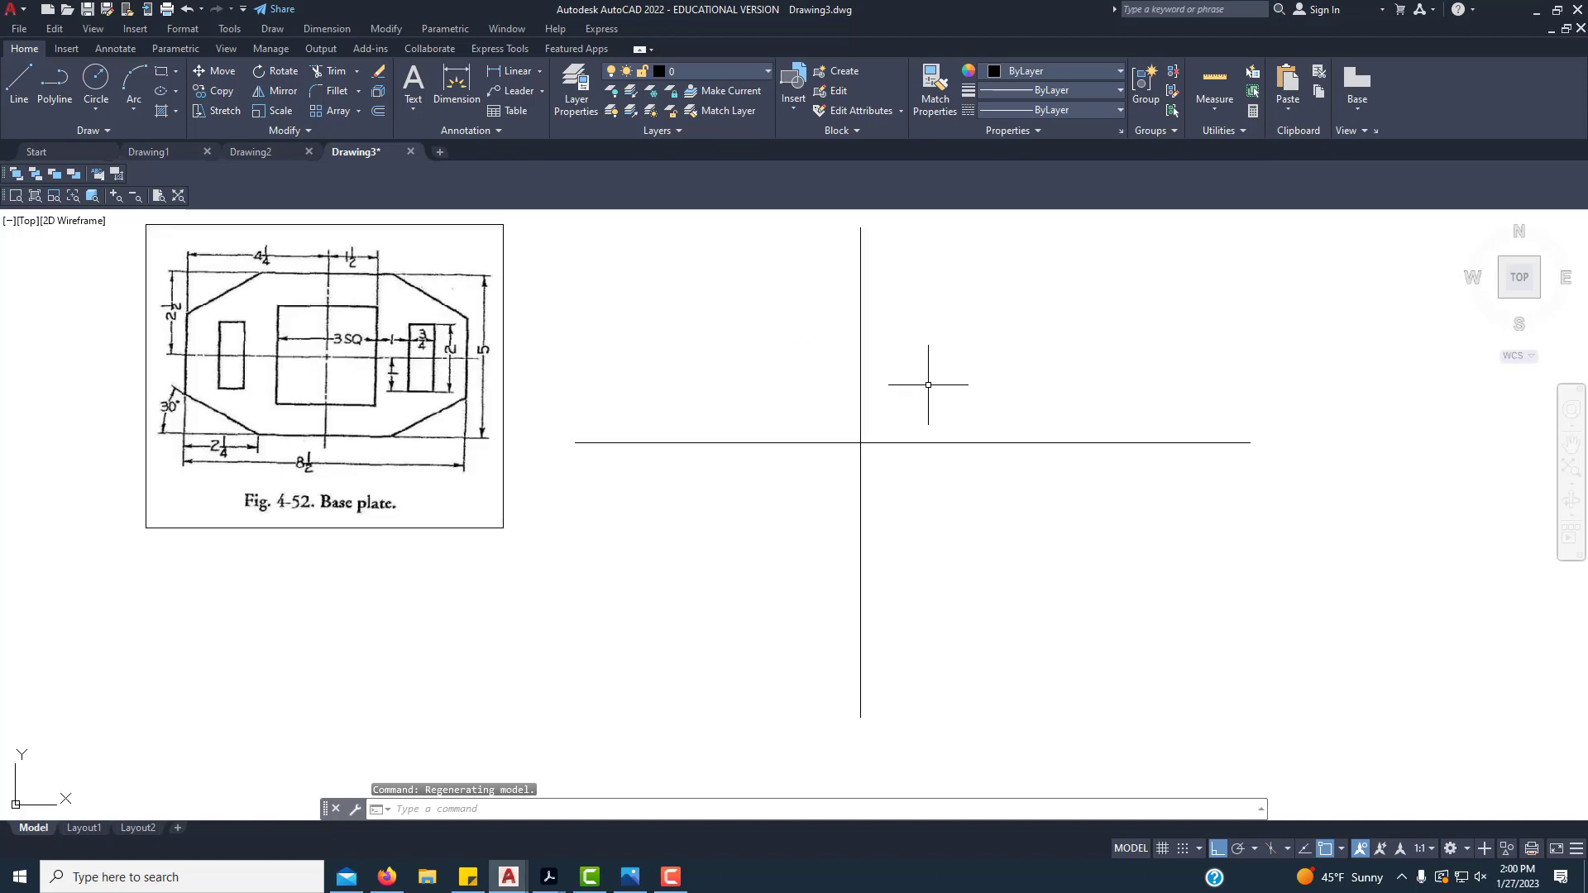
{"action": "scroll", "coordinate": [928, 385], "scroll_direction": "up", "scroll_amount": 2}
{"action": "scroll", "coordinate": [928, 385], "scroll_direction": "down", "scroll_amount": 4}
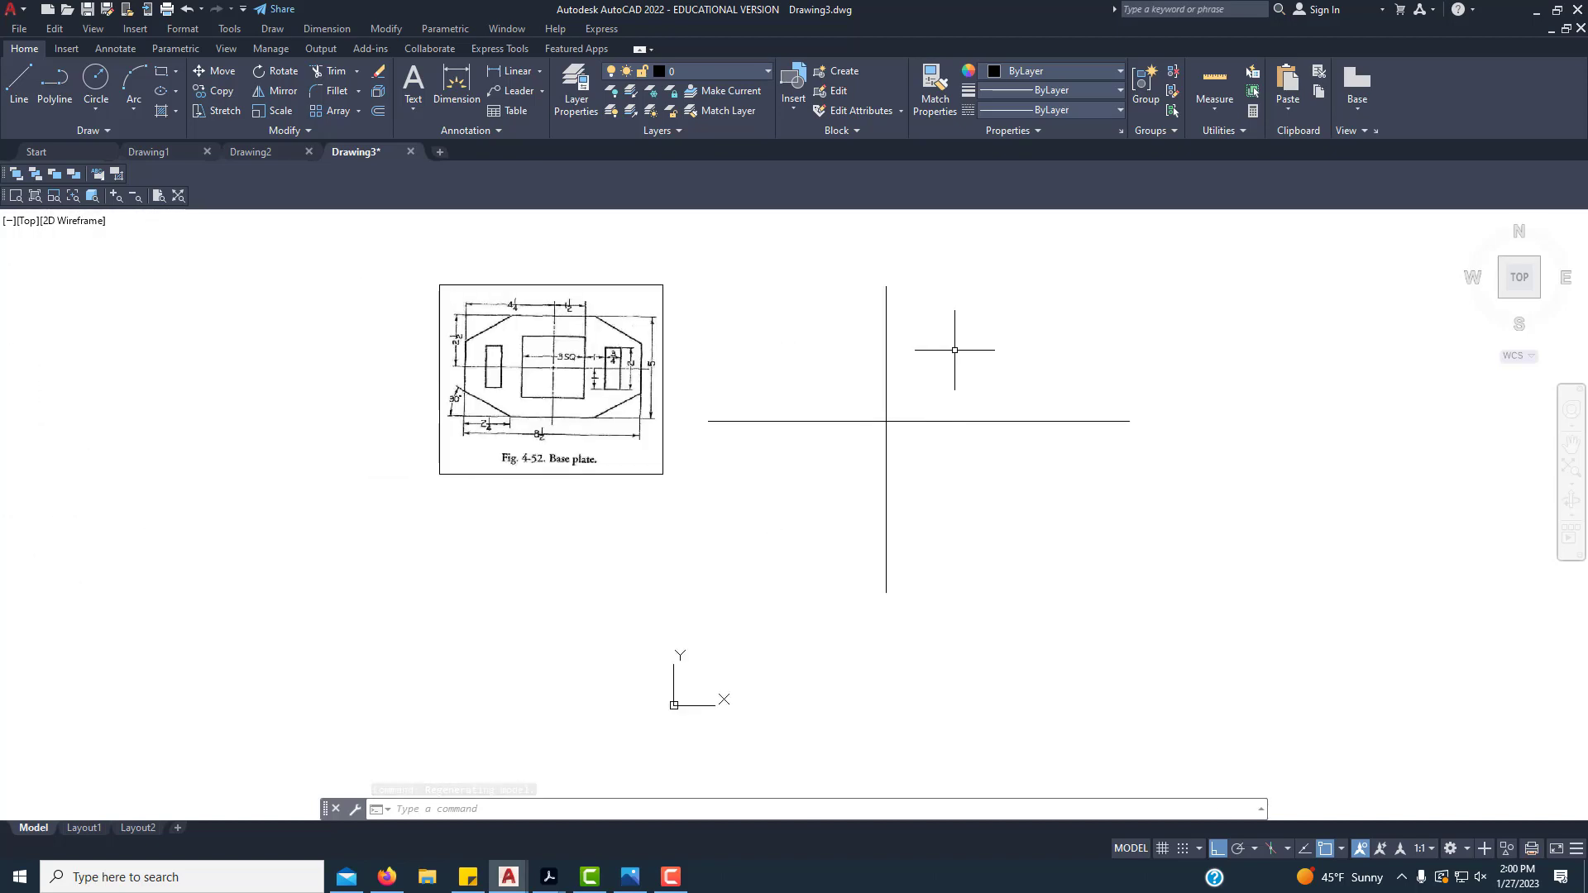
{"action": "scroll", "coordinate": [951, 347], "scroll_direction": "up", "scroll_amount": 2}
{"action": "mouse_move", "coordinate": [1055, 339]}
{"action": "middle_mouse_down"}
{"action": "mouse_move", "coordinate": [811, 393]}
{"action": "mouse_move", "coordinate": [716, 391]}
{"action": "mouse_move", "coordinate": [1208, 383]}
{"action": "mouse_move", "coordinate": [846, 389]}
{"action": "mouse_move", "coordinate": [938, 366]}
{"action": "middle_mouse_up"}
{"action": "scroll", "coordinate": [938, 366], "scroll_direction": "down", "scroll_amount": 2}
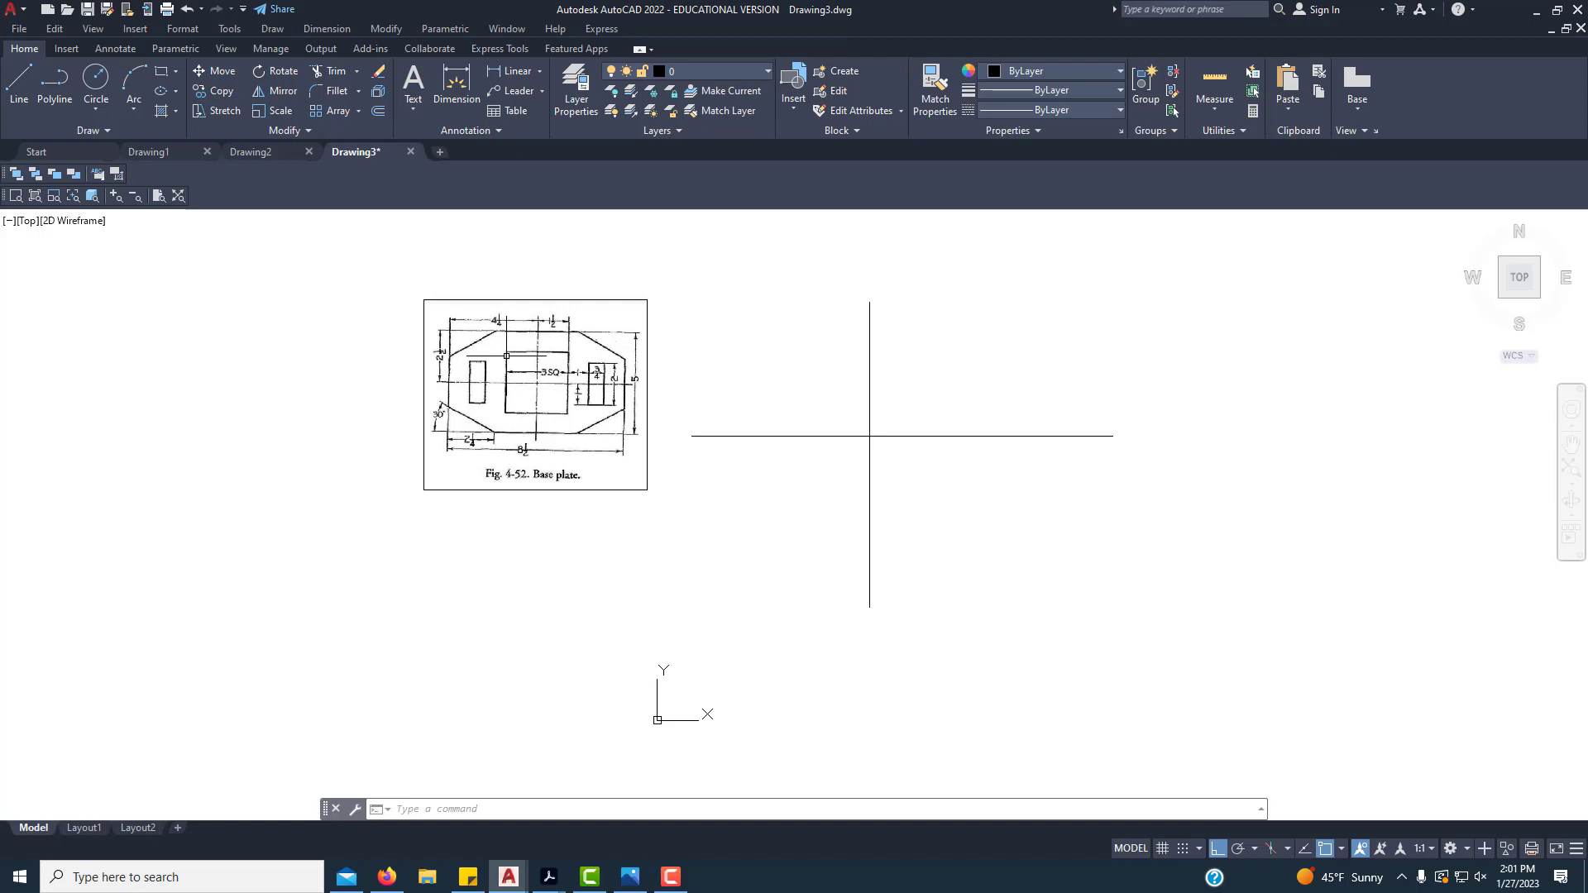
Step: Offset the vertical centre line 1.5 units to the right and to the left
{"action": "scroll", "coordinate": [550, 364], "scroll_direction": "up", "scroll_amount": 1}
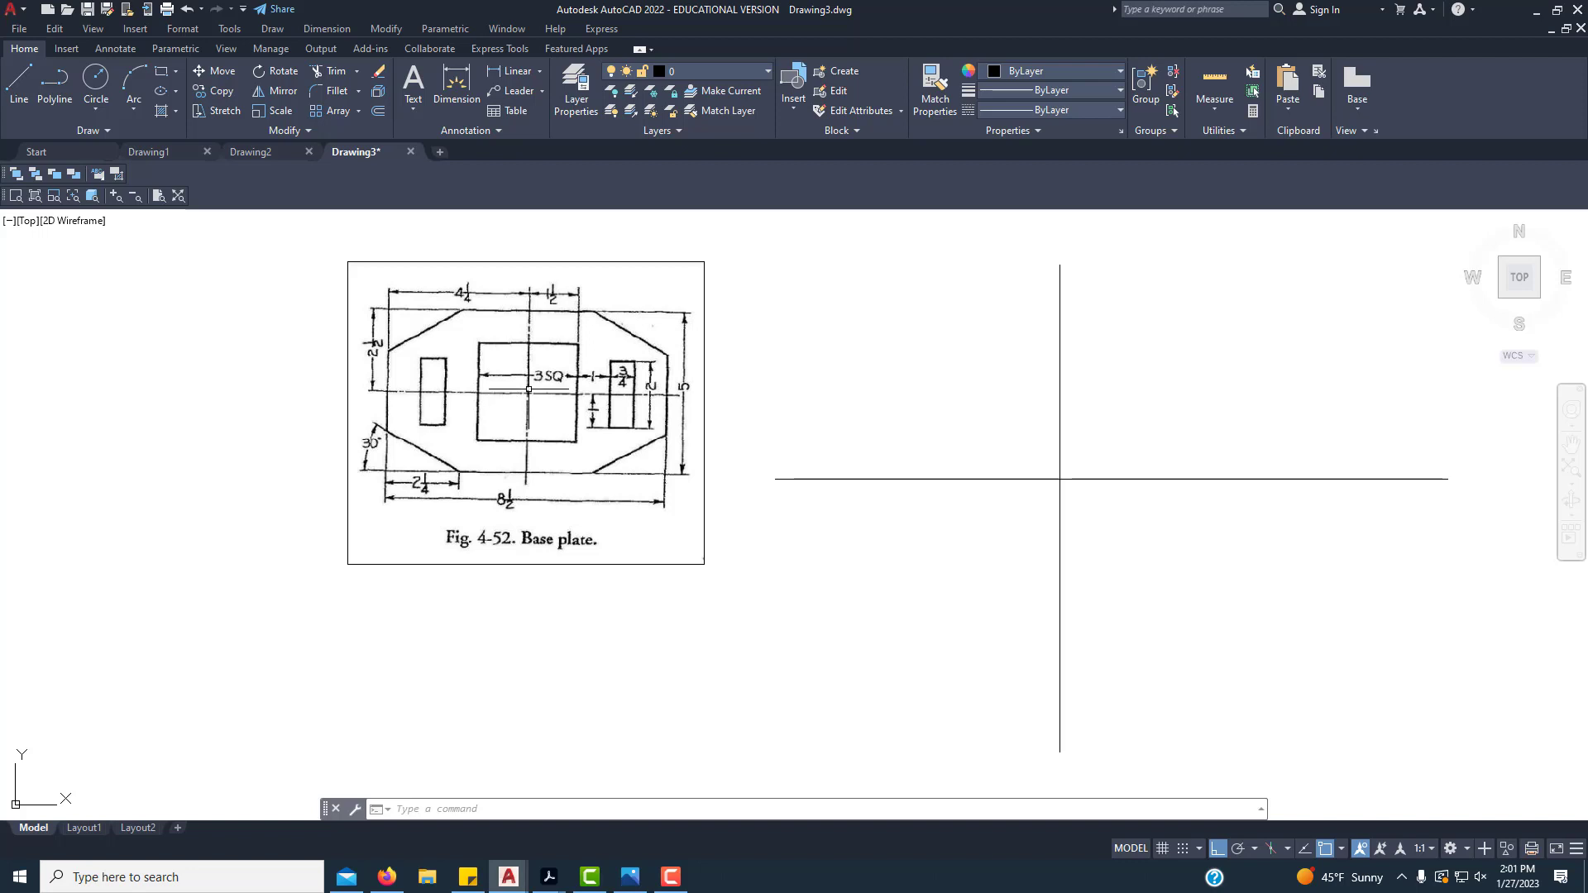
{"action": "middle_click_drag", "start_coordinate": [975, 401], "coordinate": [806, 407]}
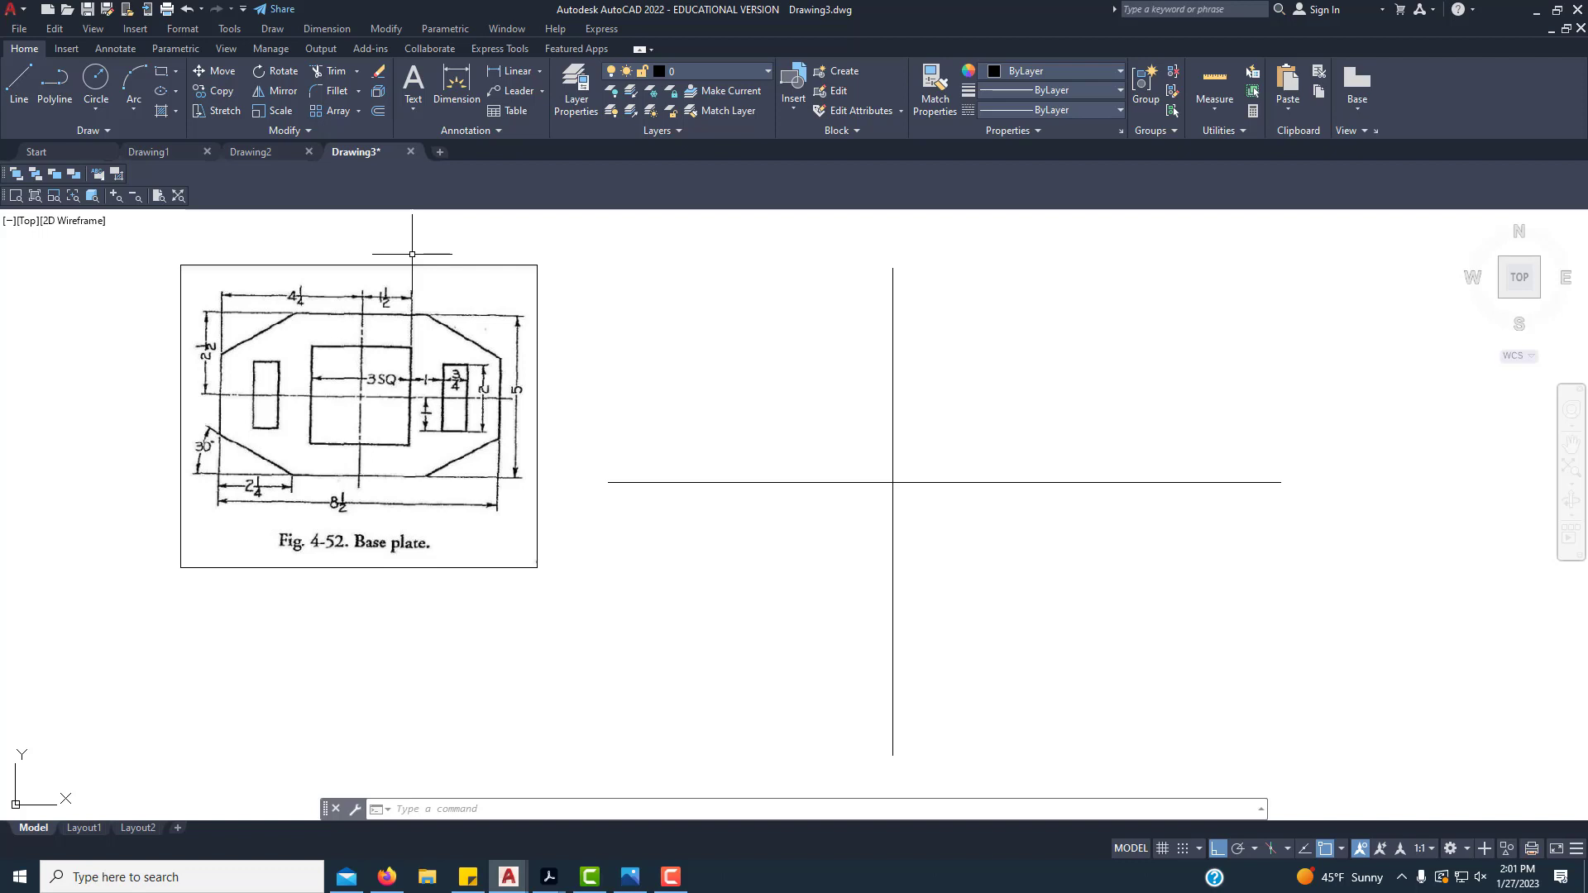
{"action": "left_click", "coordinate": [380, 115]}
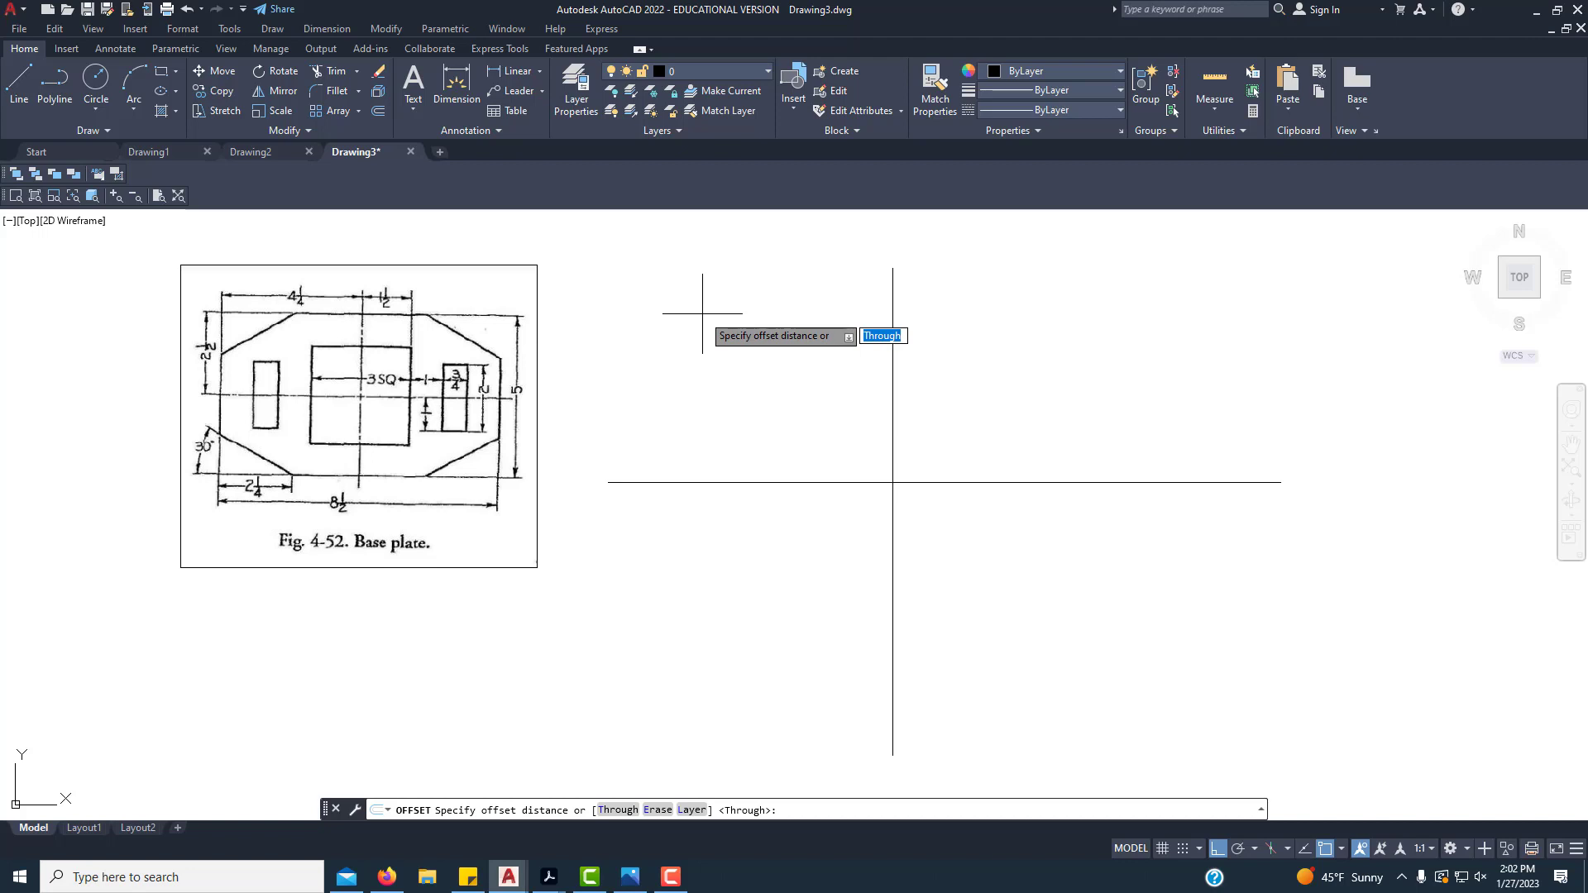
{"action": "type", "text": "1.5"}
{"action": "key", "text": "Return"}
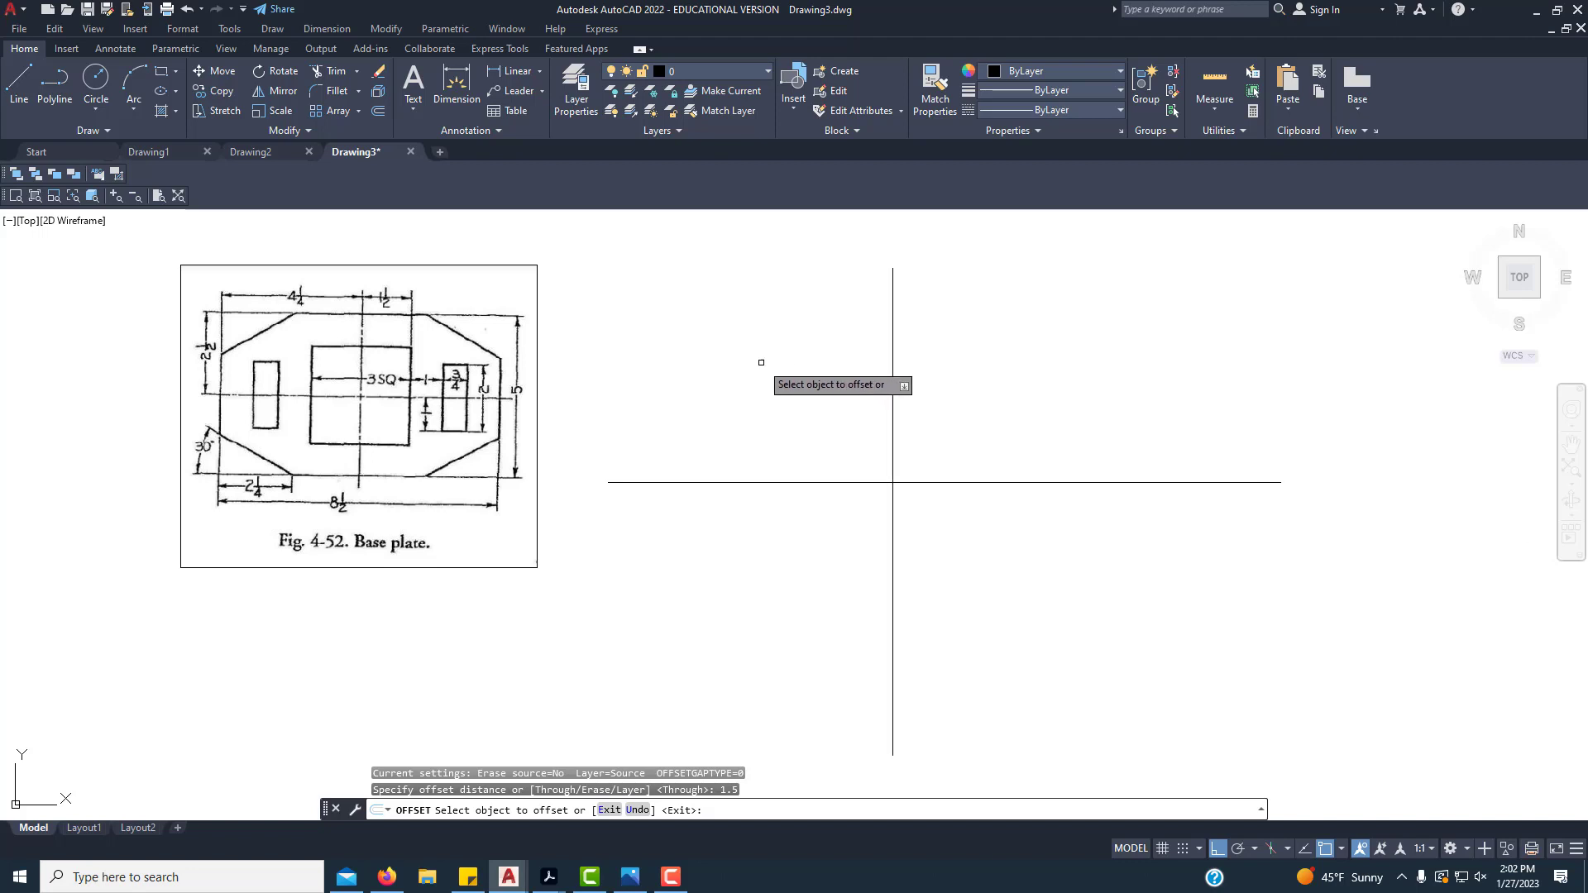
{"action": "left_click", "coordinate": [893, 395]}
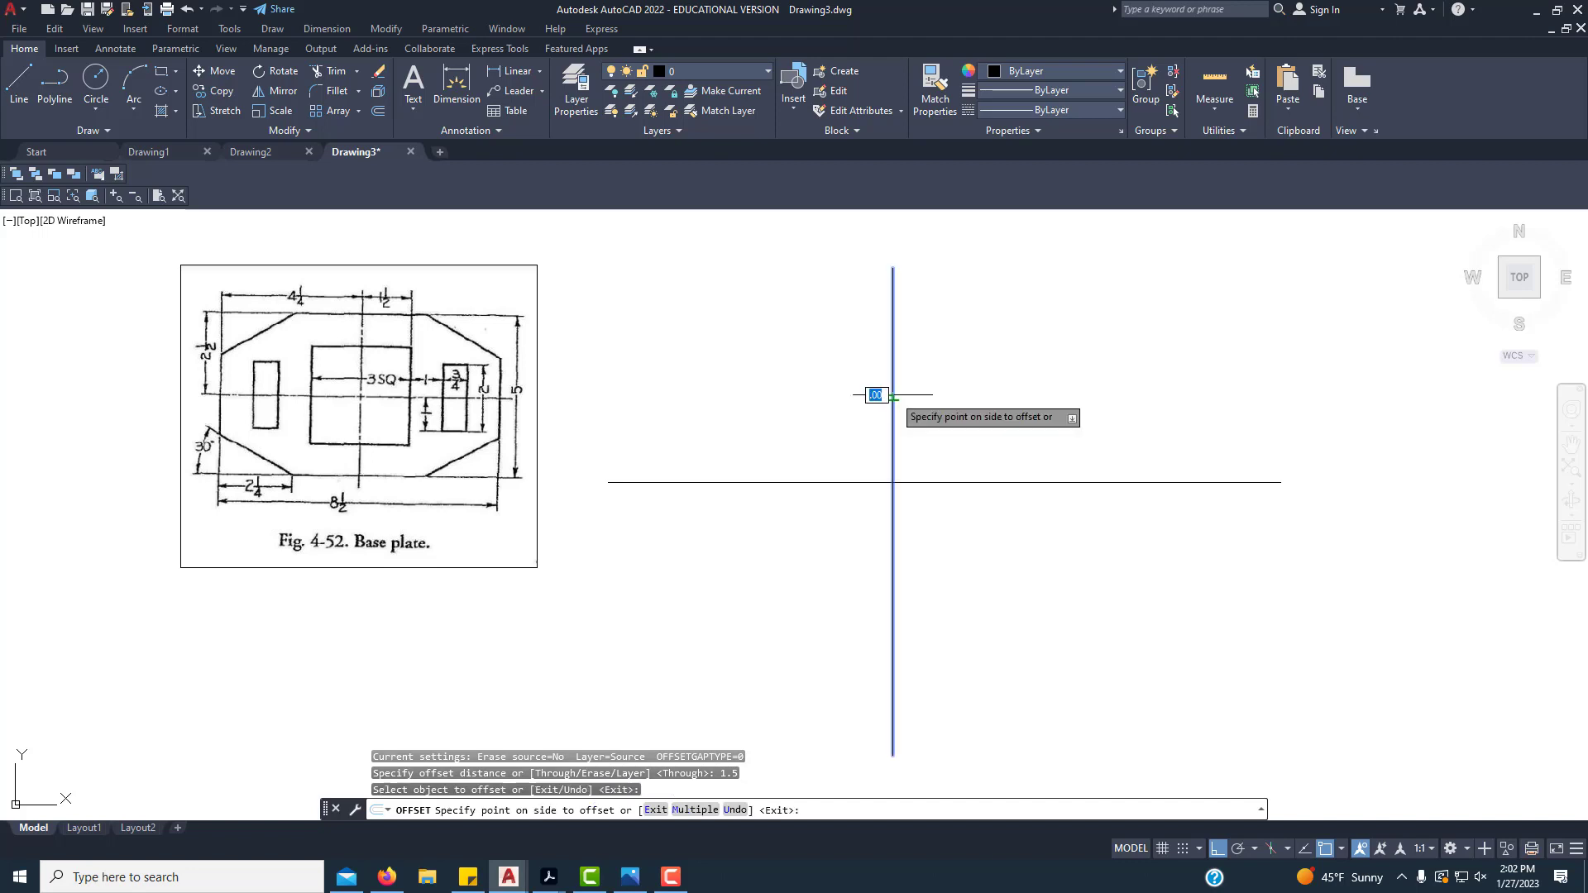
{"action": "left_click", "coordinate": [1350, 357]}
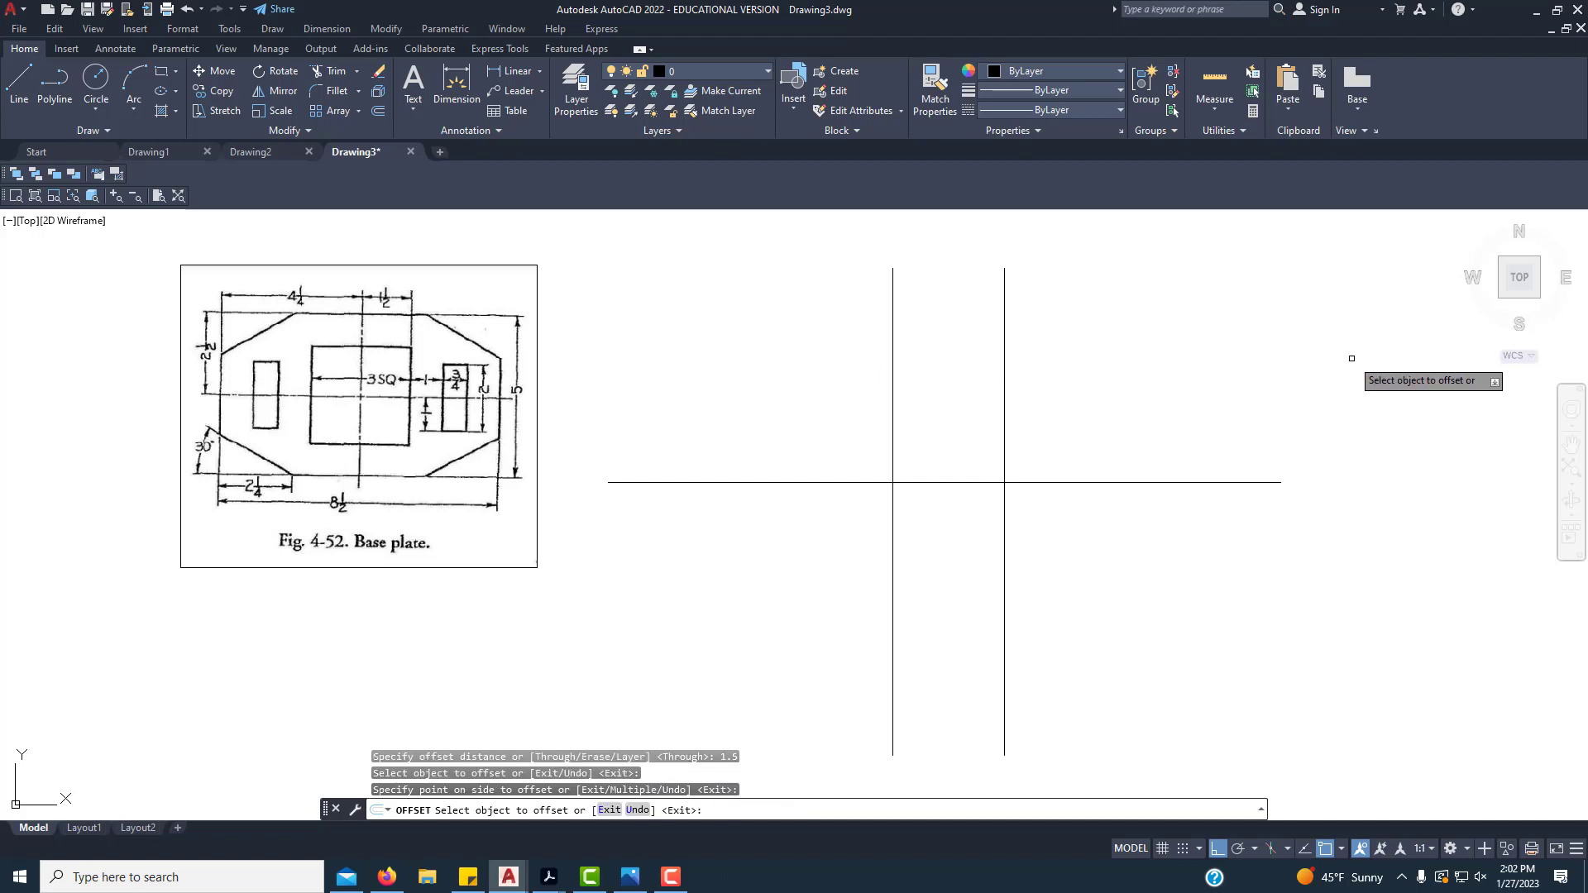
{"action": "left_click", "coordinate": [892, 364]}
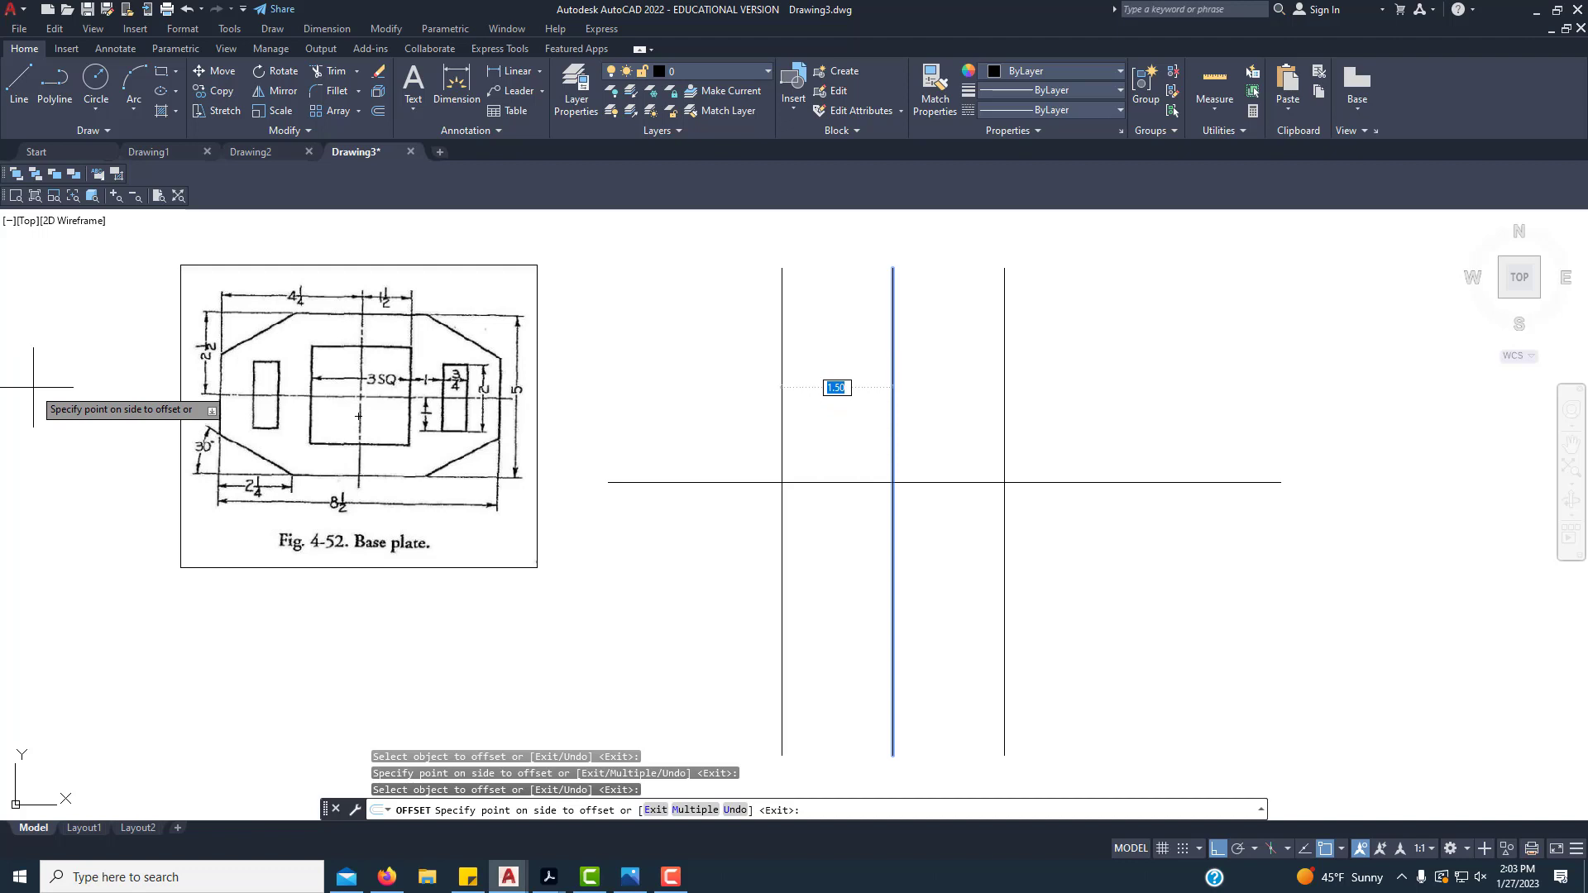
{"action": "left_click", "coordinate": [640, 343]}
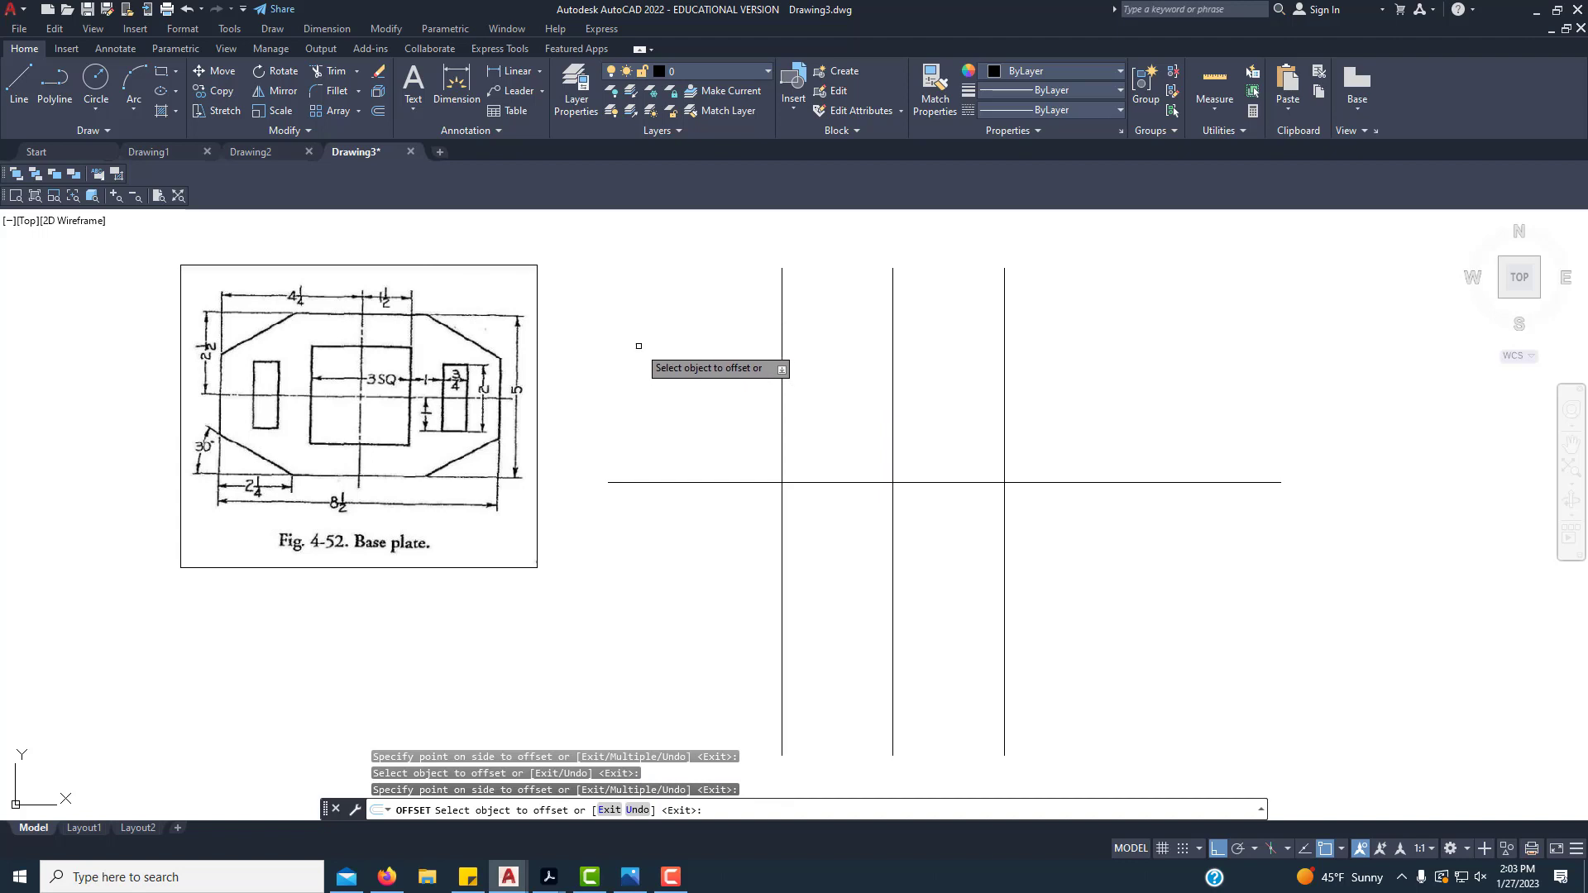
{"action": "right_click", "coordinate": [638, 346]}
{"action": "left_click", "coordinate": [662, 359]}
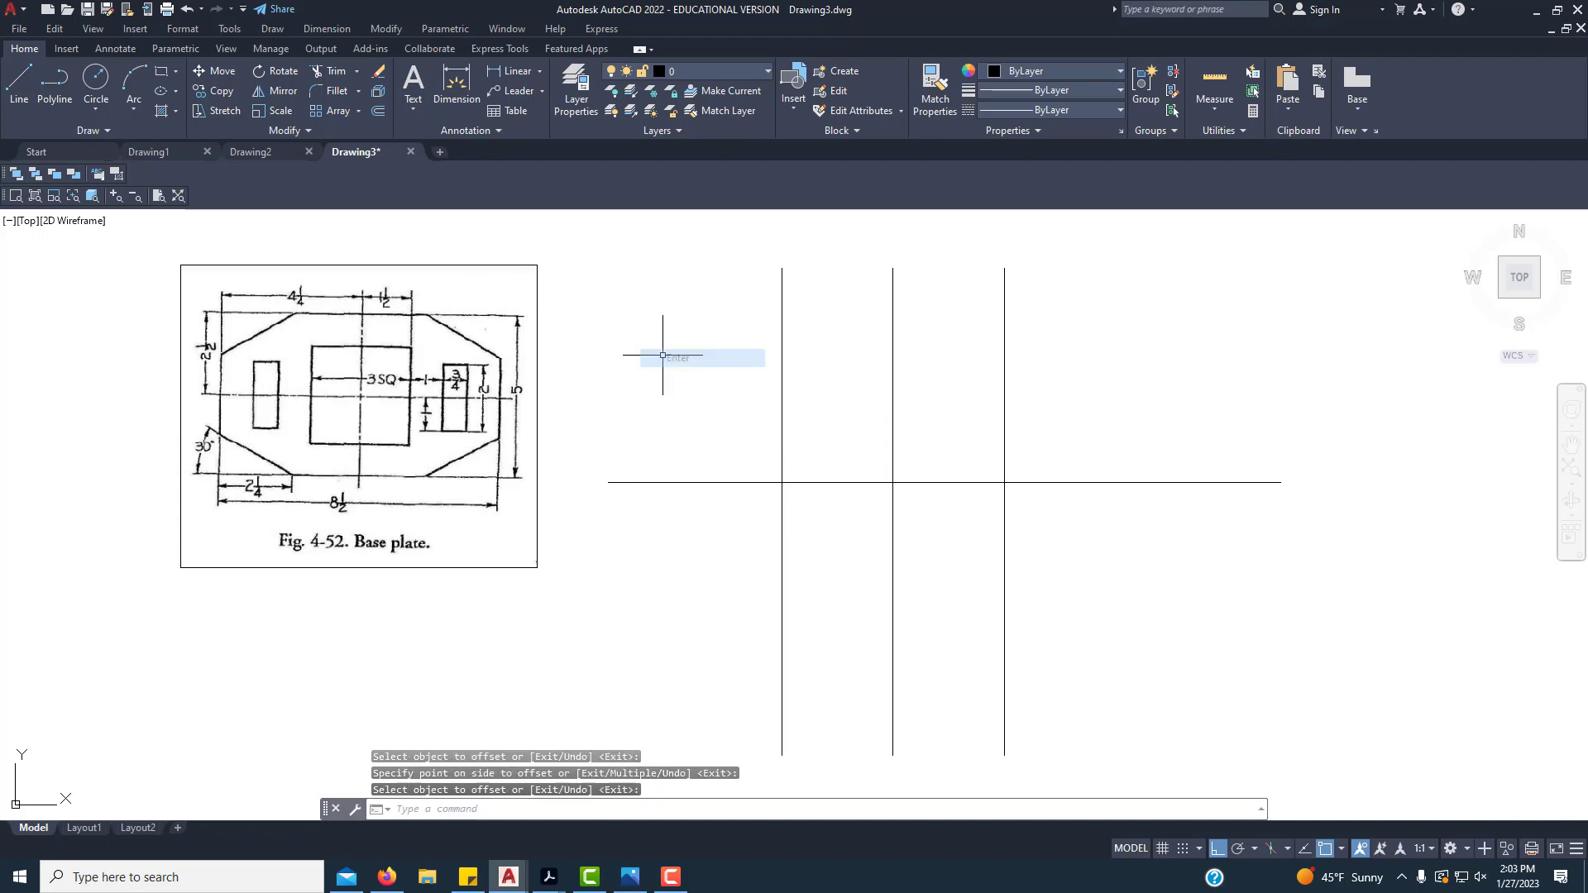
Step: Offset the horizontal centre line 1.5 units above and below
{"action": "left_click", "coordinate": [378, 111]}
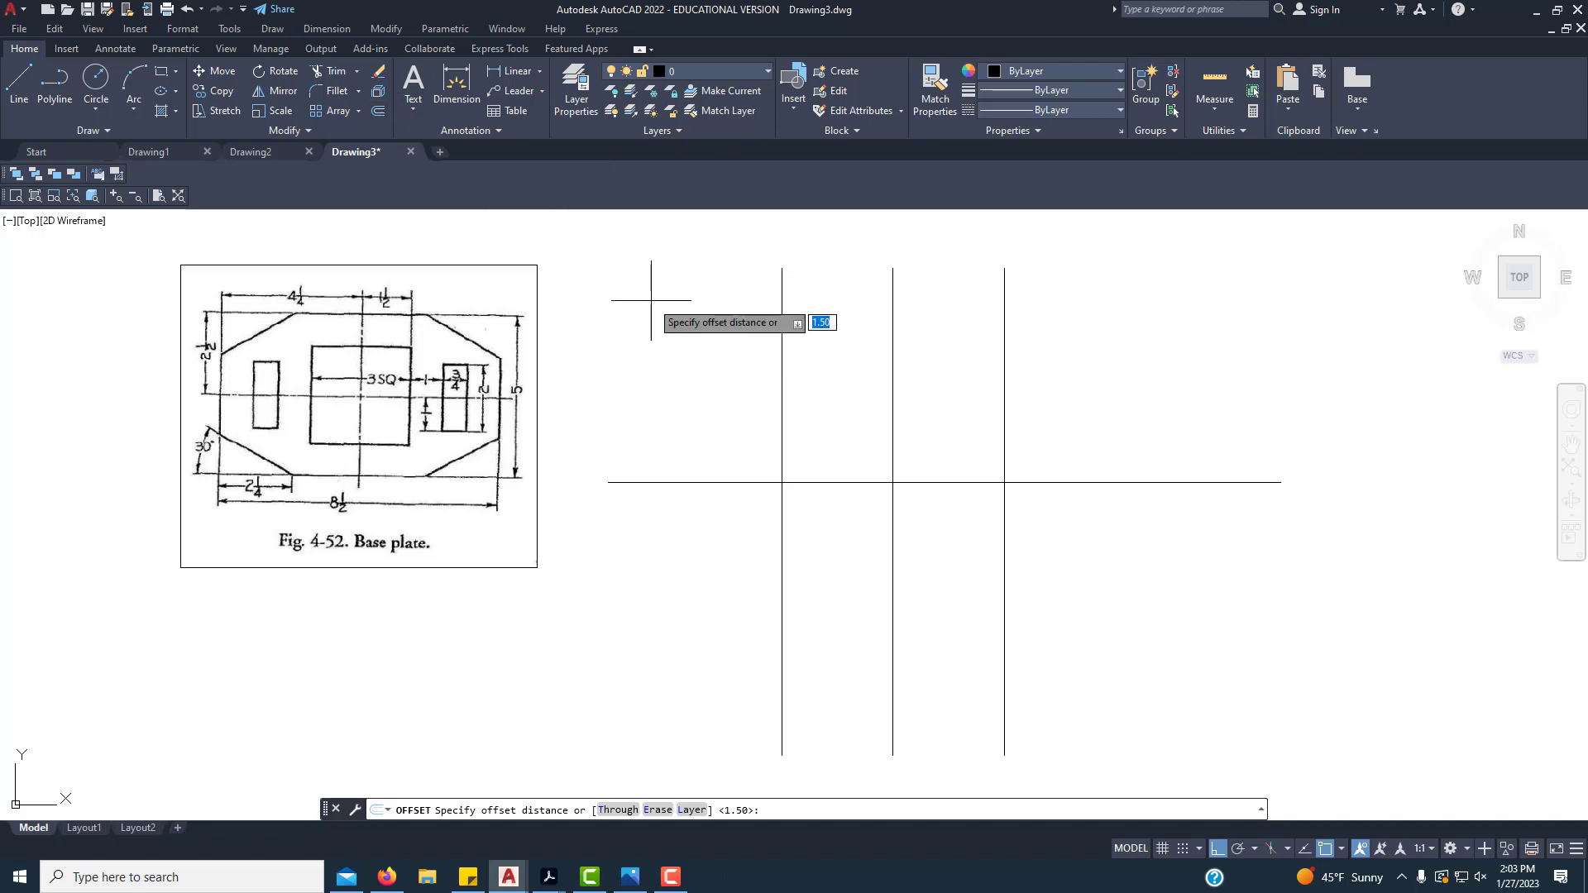
{"action": "type", "text": "1."}
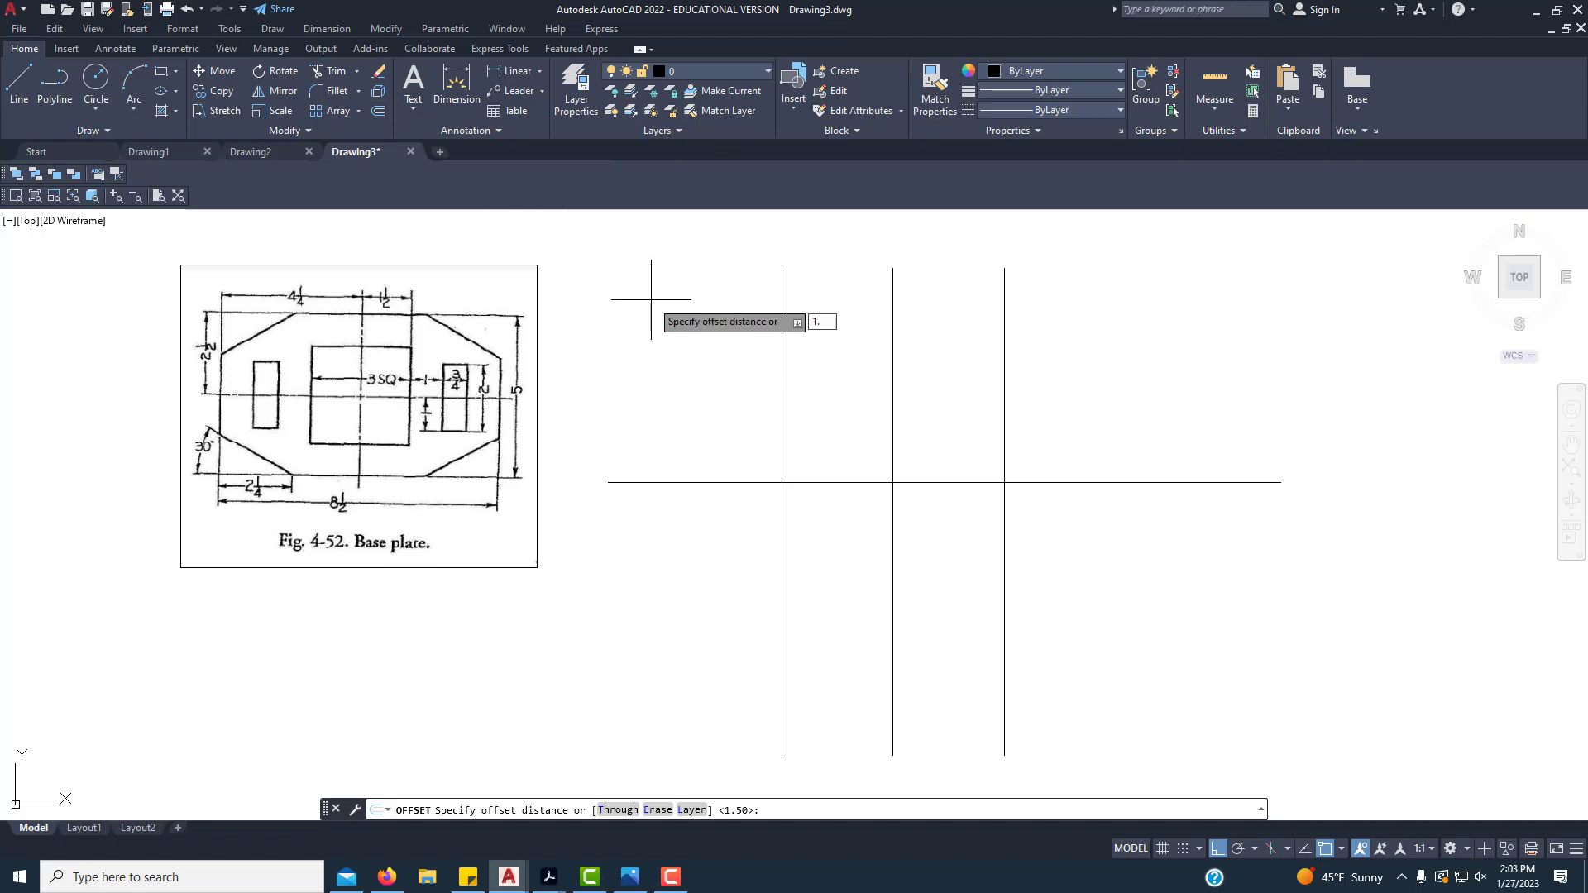
{"action": "type", "text": "5"}
{"action": "key", "text": "Return"}
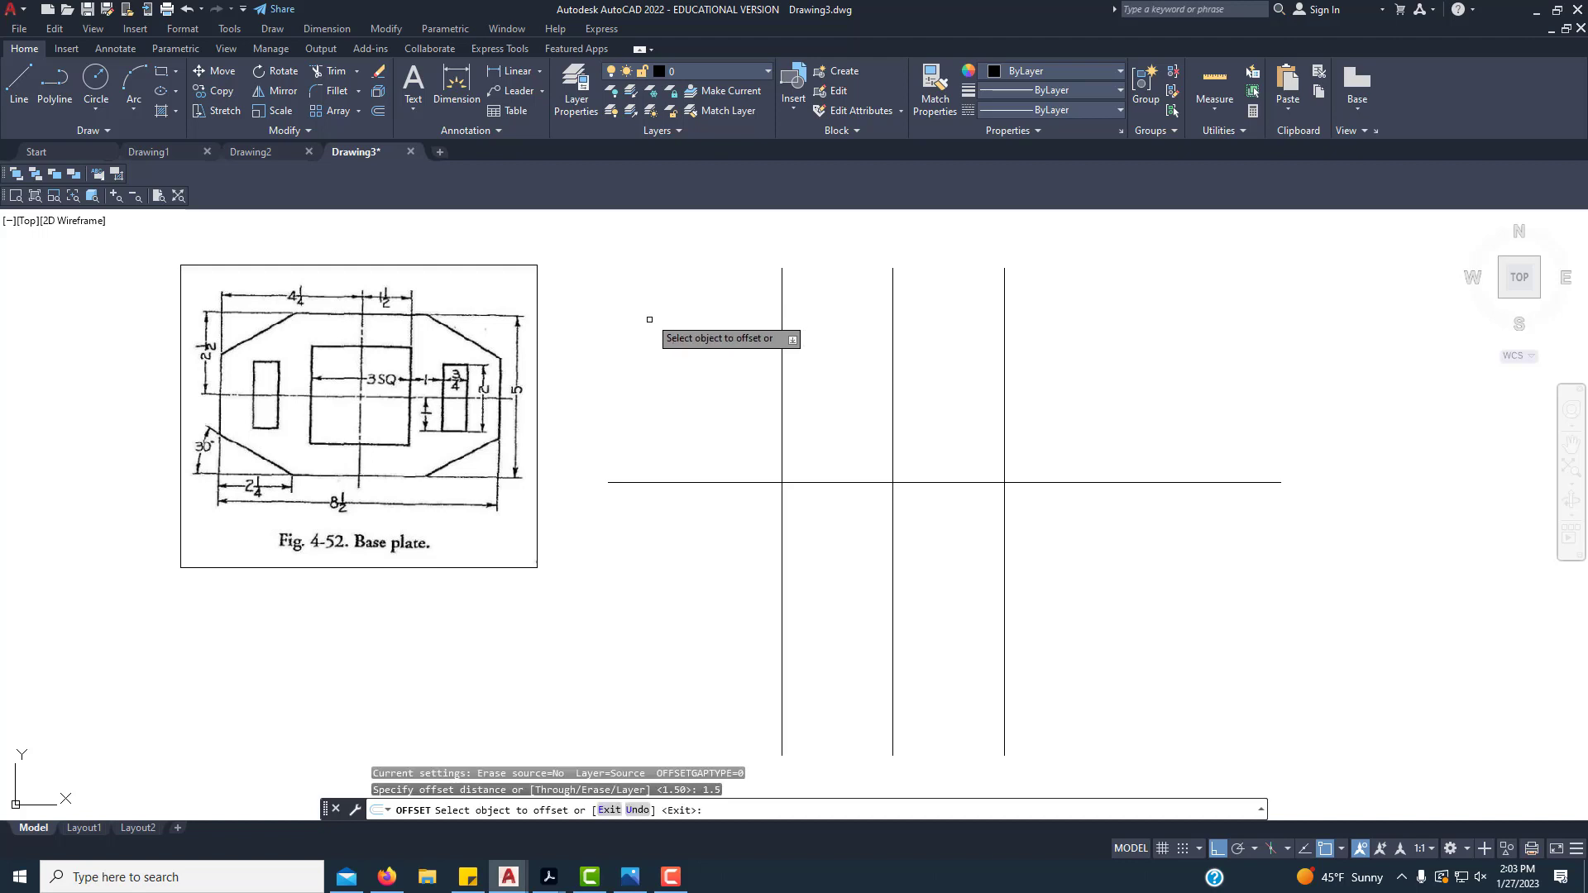
{"action": "left_click", "coordinate": [839, 482]}
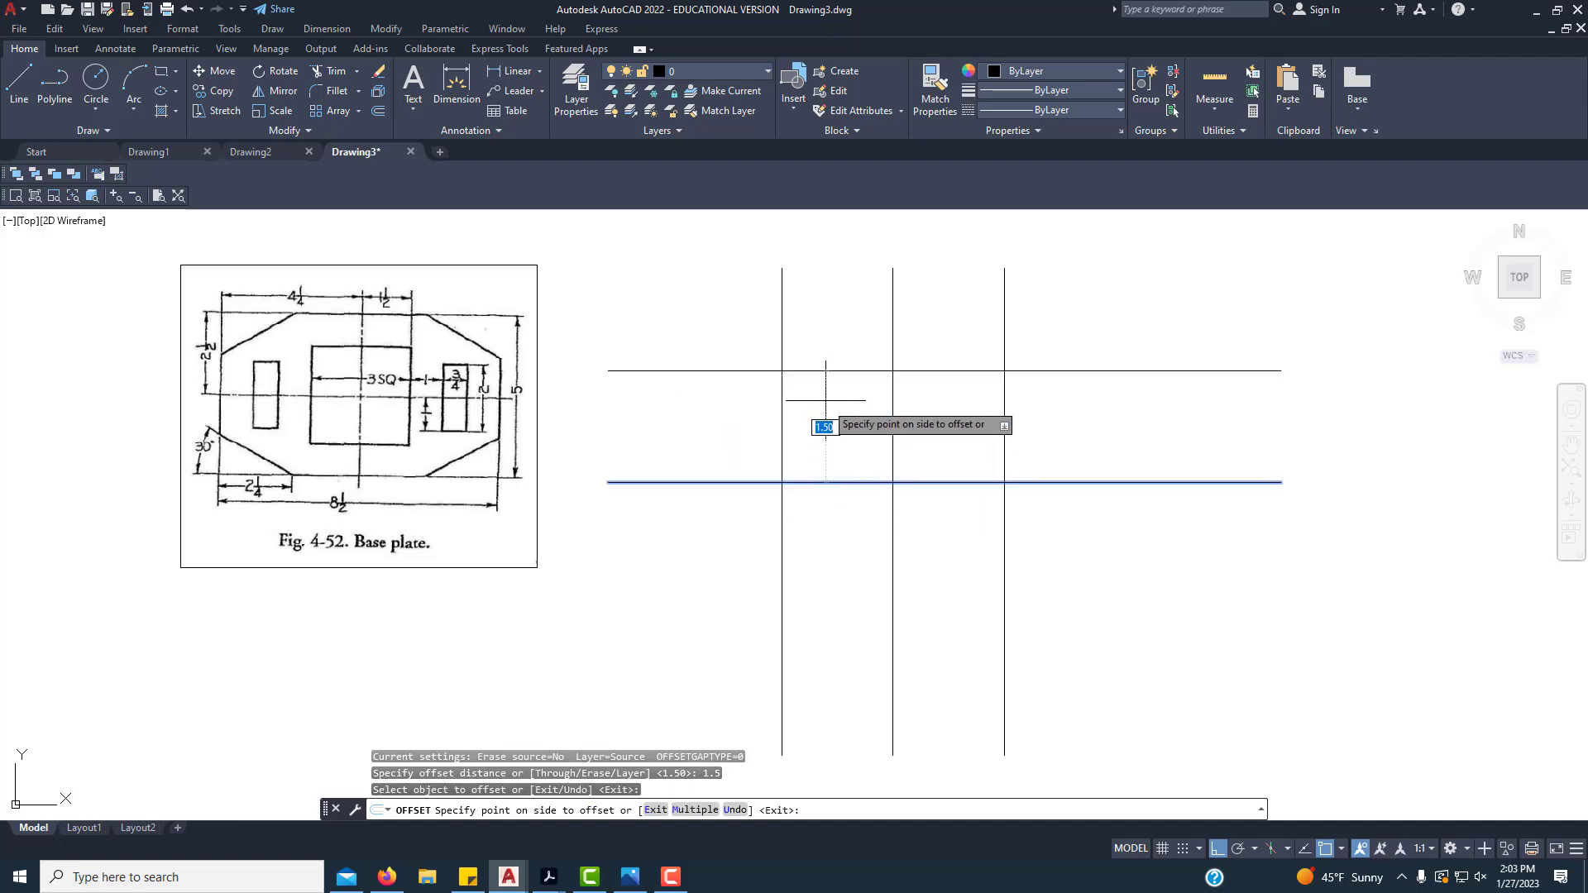
{"action": "left_click", "coordinate": [823, 331]}
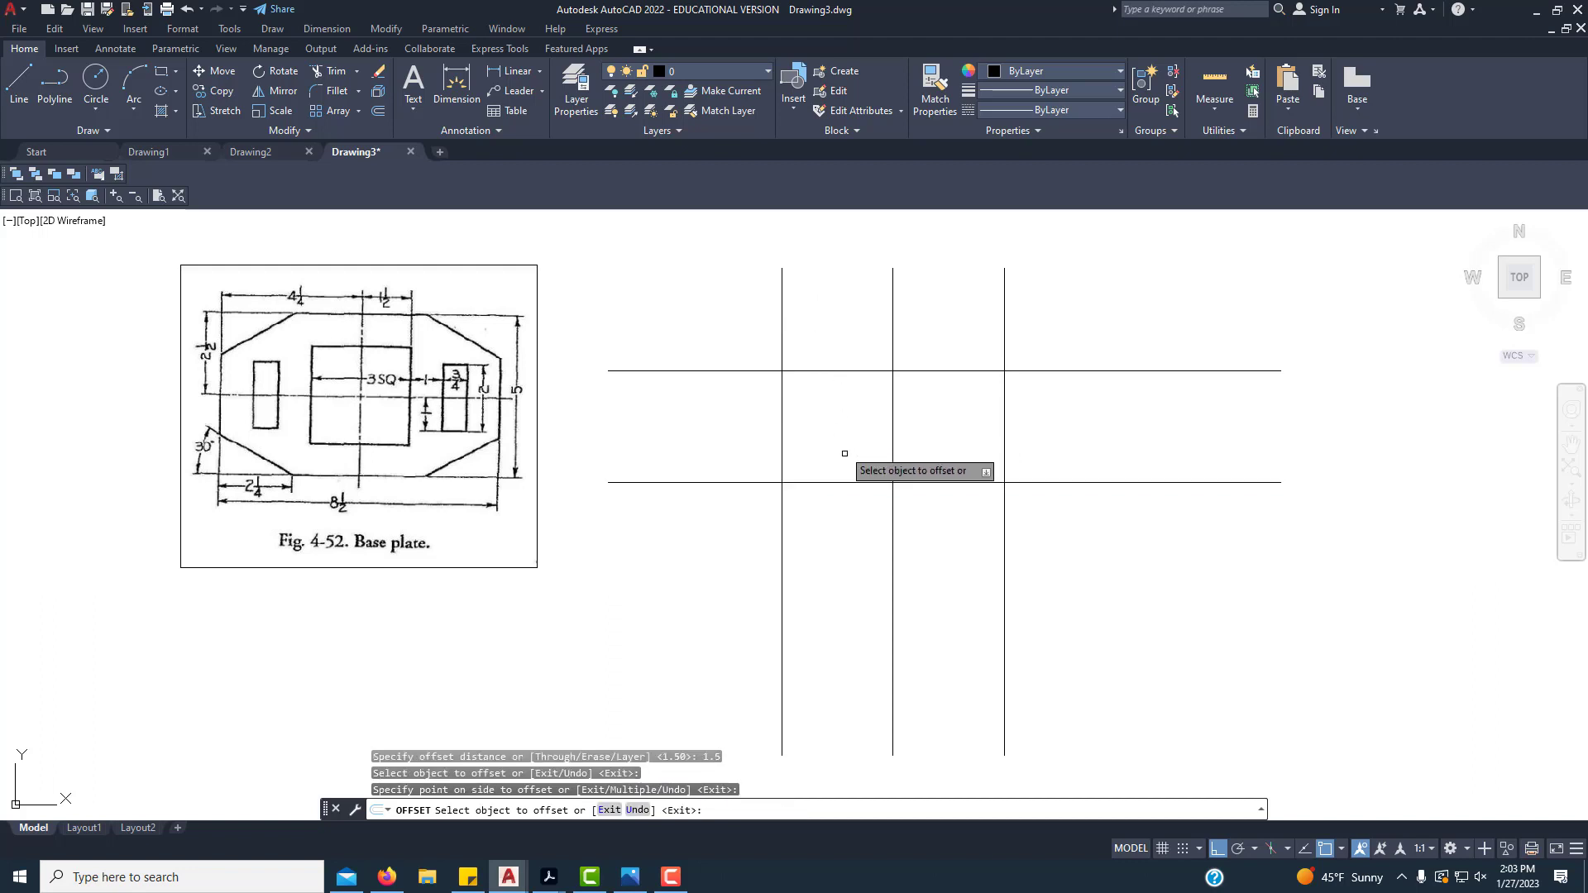
{"action": "left_click", "coordinate": [845, 482]}
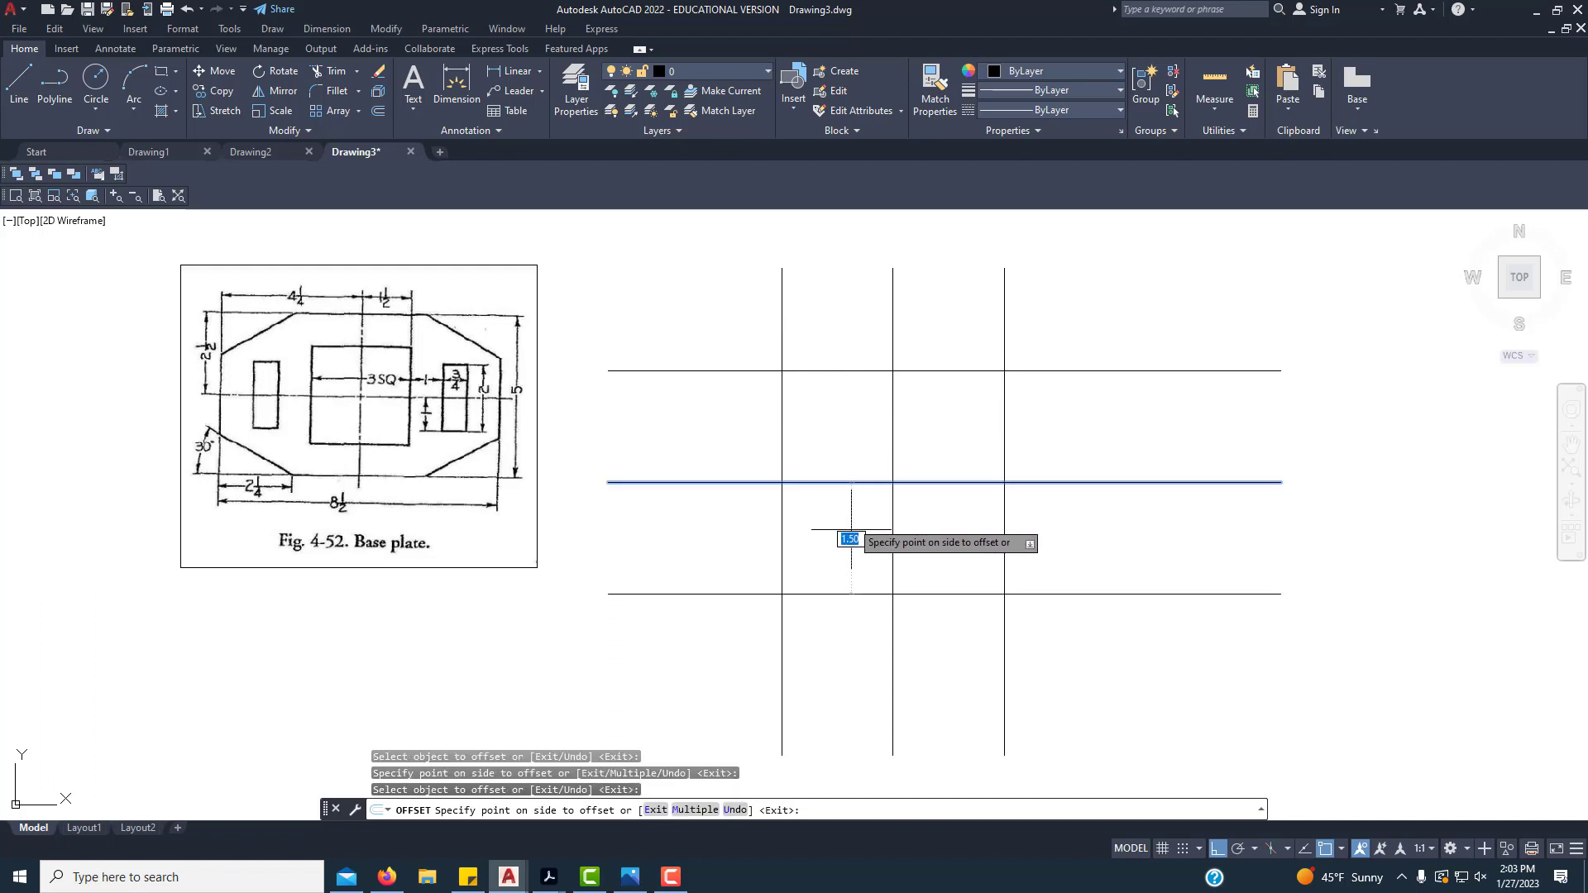
{"action": "left_click", "coordinate": [854, 635]}
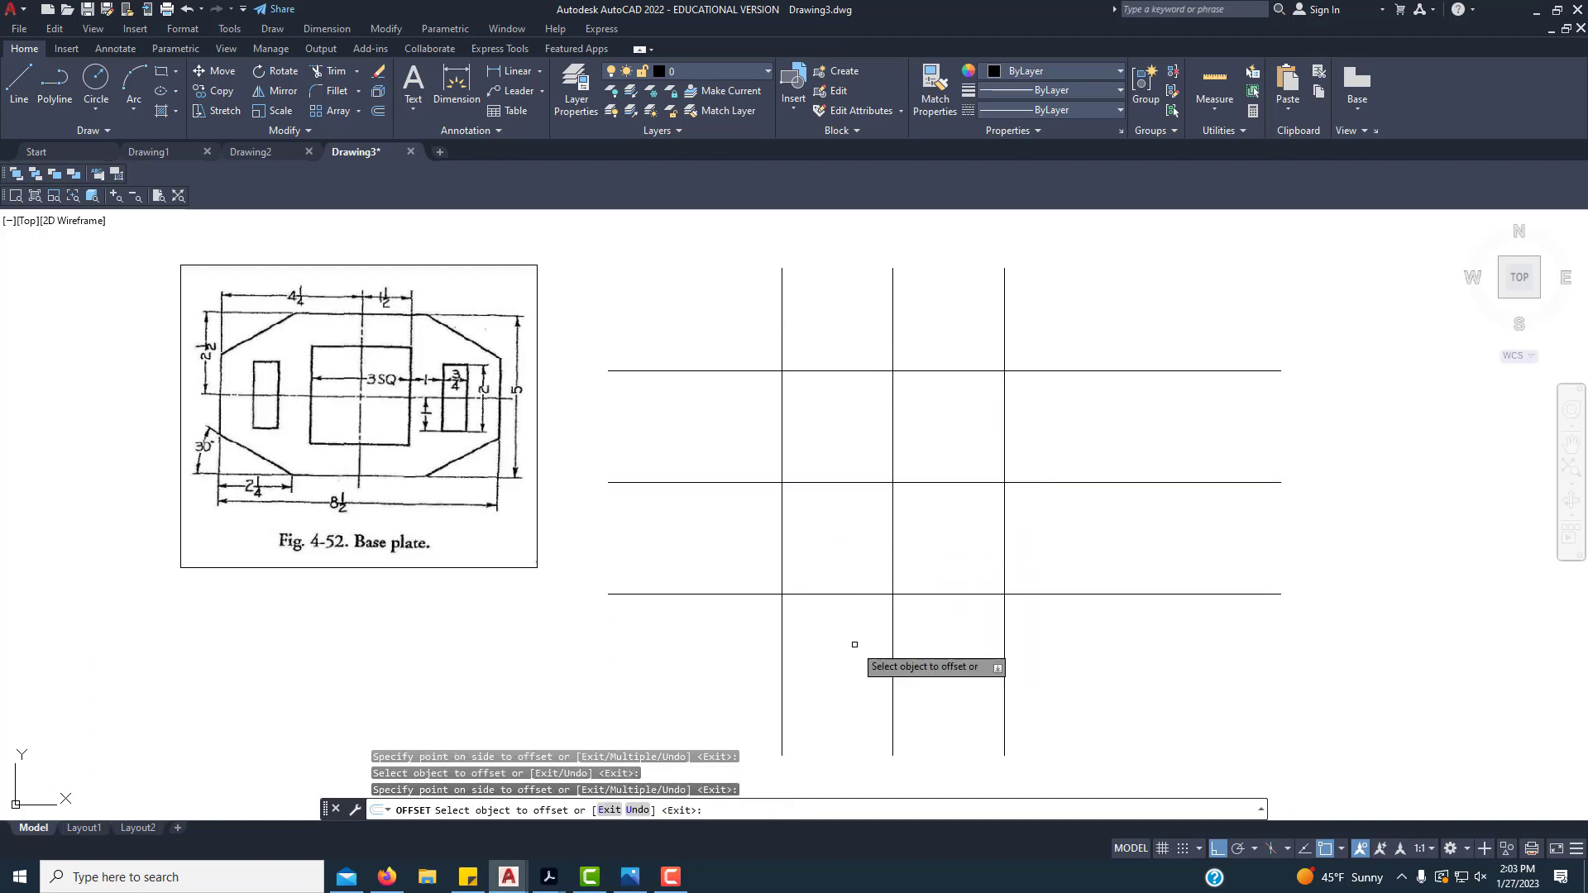
{"action": "right_click", "coordinate": [1068, 429]}
{"action": "left_click", "coordinate": [1100, 440]}
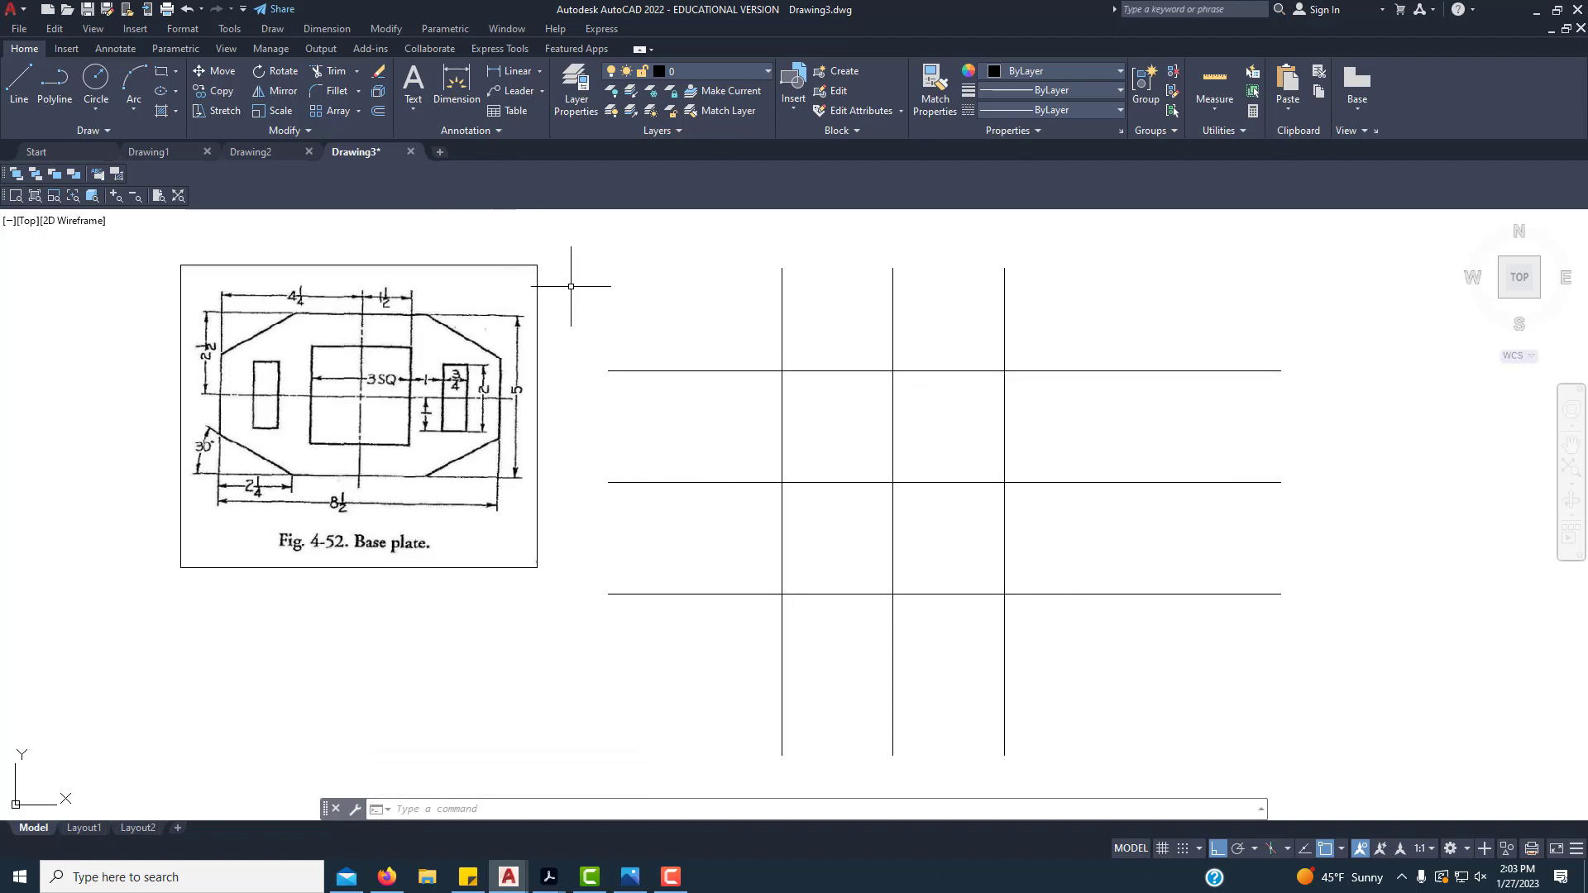
Step: Trim the overhanging ends of the offset lines beyond the two upper corners of the central square
{"action": "left_click", "coordinate": [327, 73]}
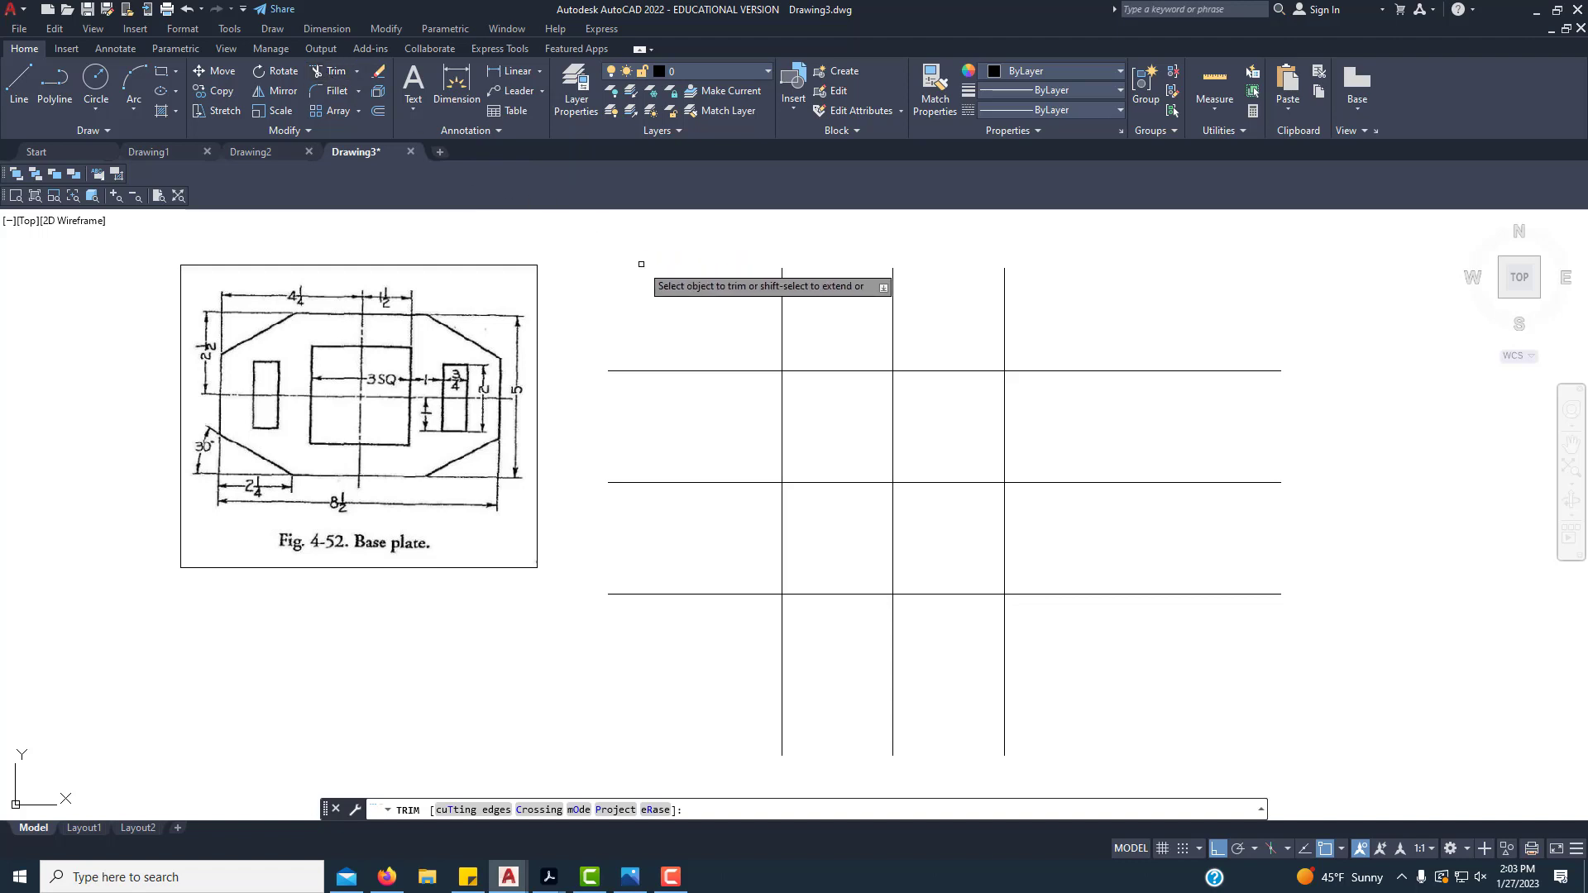
{"action": "left_click", "coordinate": [782, 302]}
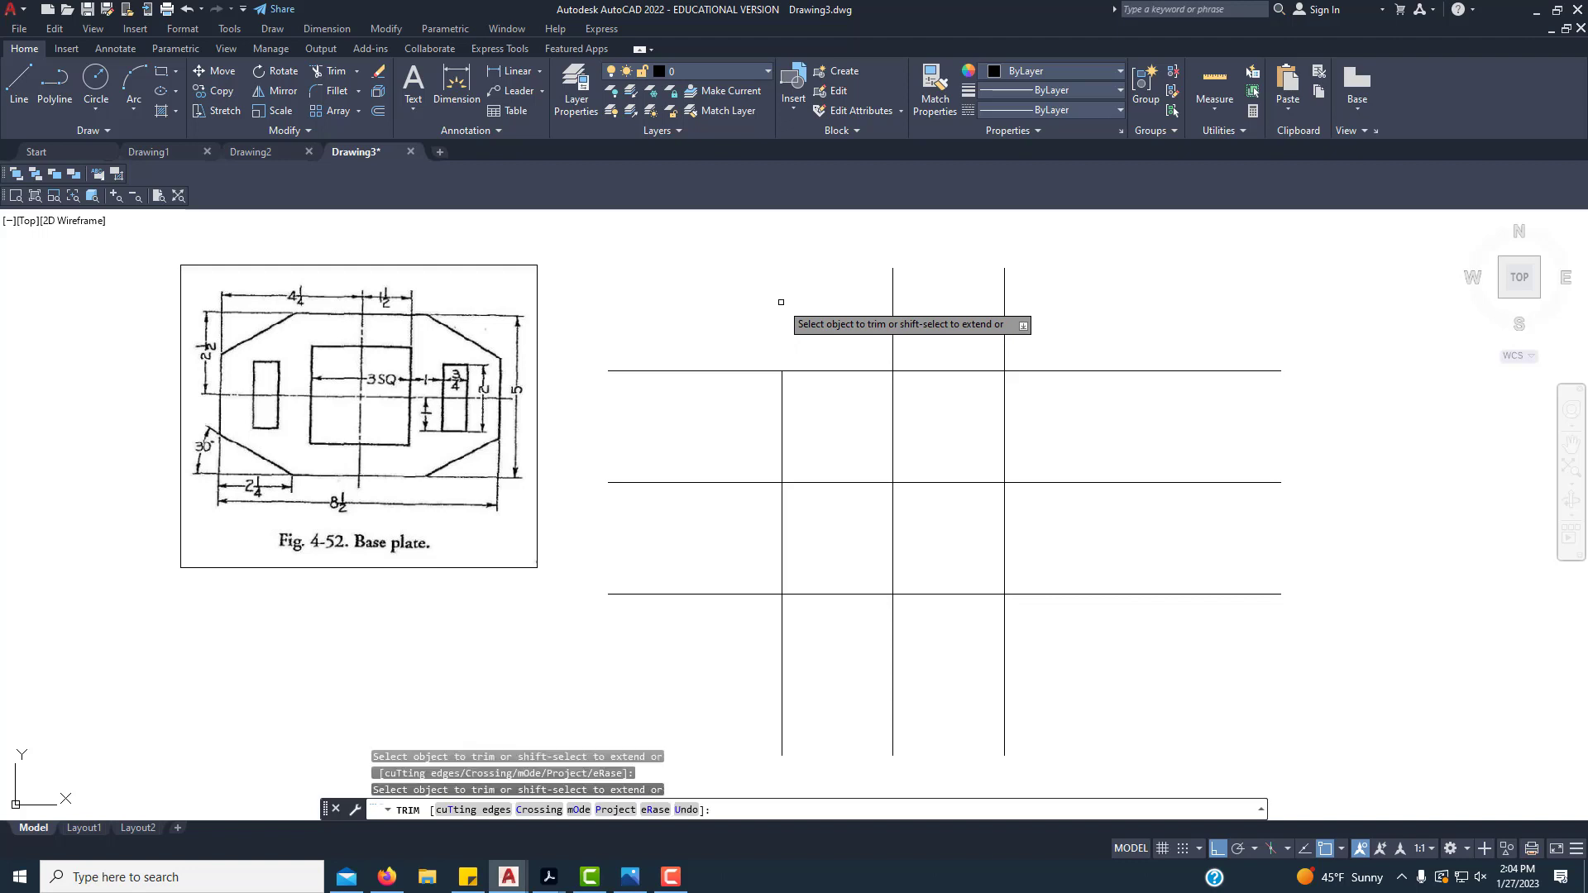
{"action": "left_click", "coordinate": [701, 371]}
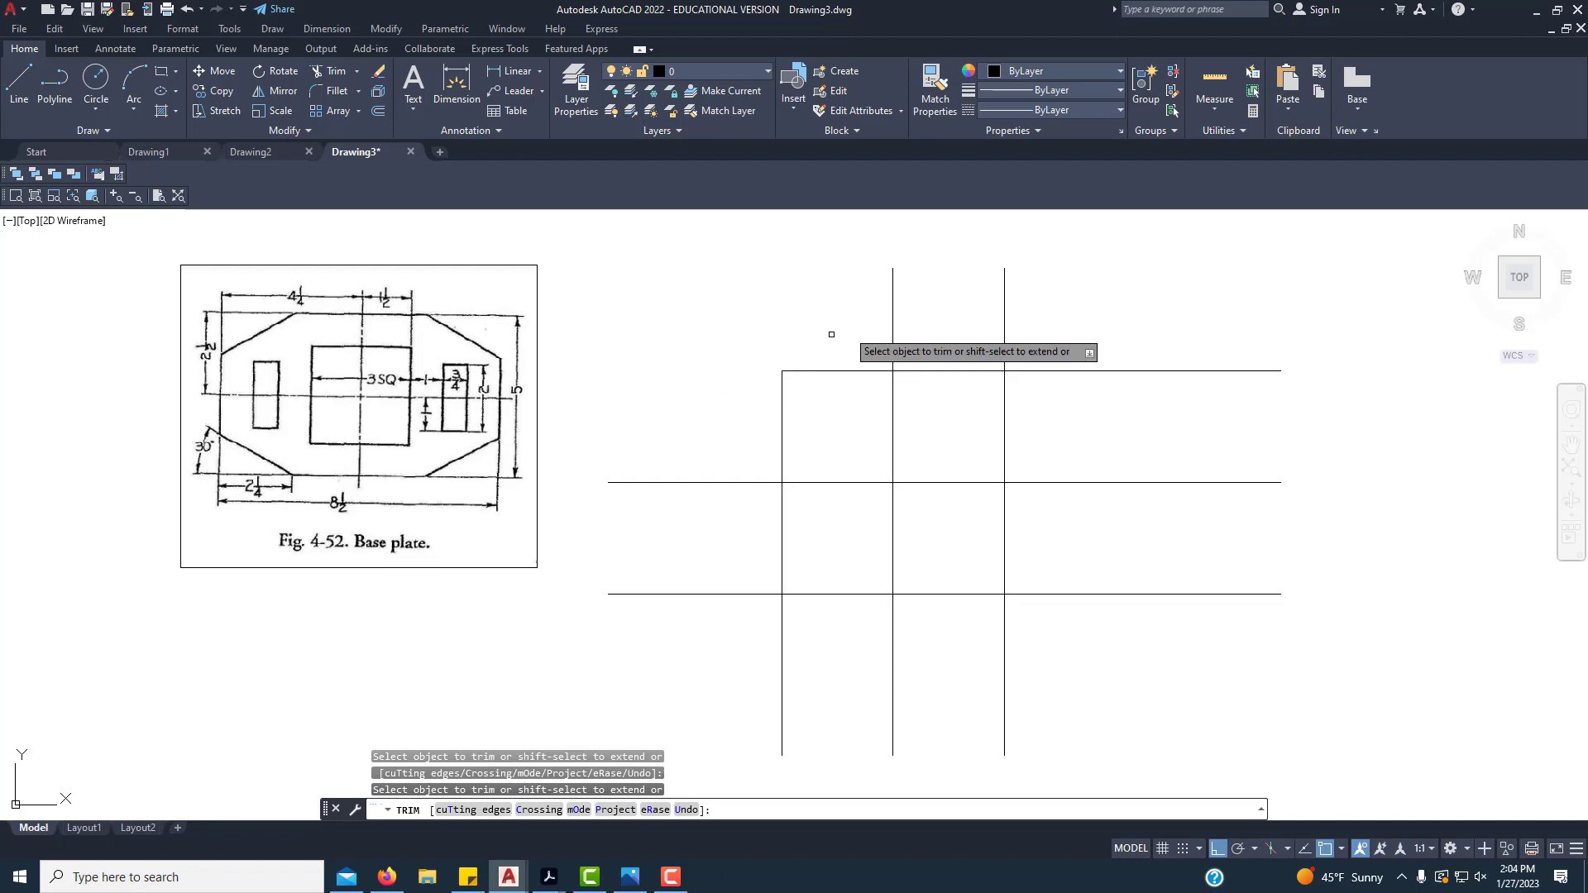
{"action": "left_click", "coordinate": [1004, 301]}
{"action": "left_click", "coordinate": [1040, 369]}
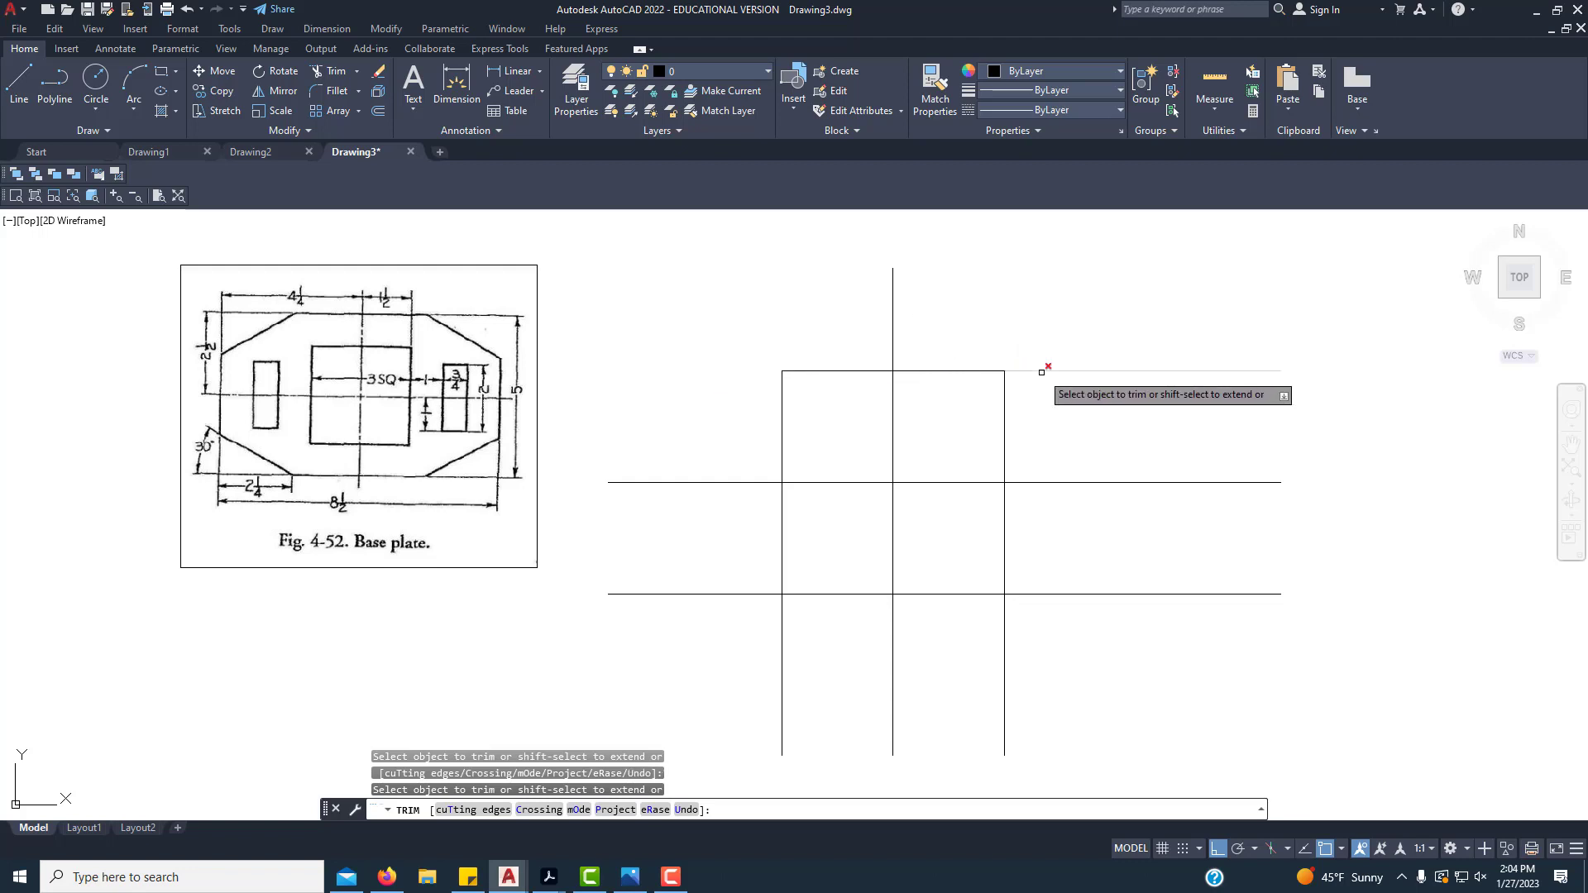
Step: Trim the overhanging ends of the offset lines beyond the two lower corners, leaving a closed central square with its centre lines
{"action": "left_click", "coordinate": [1045, 588]}
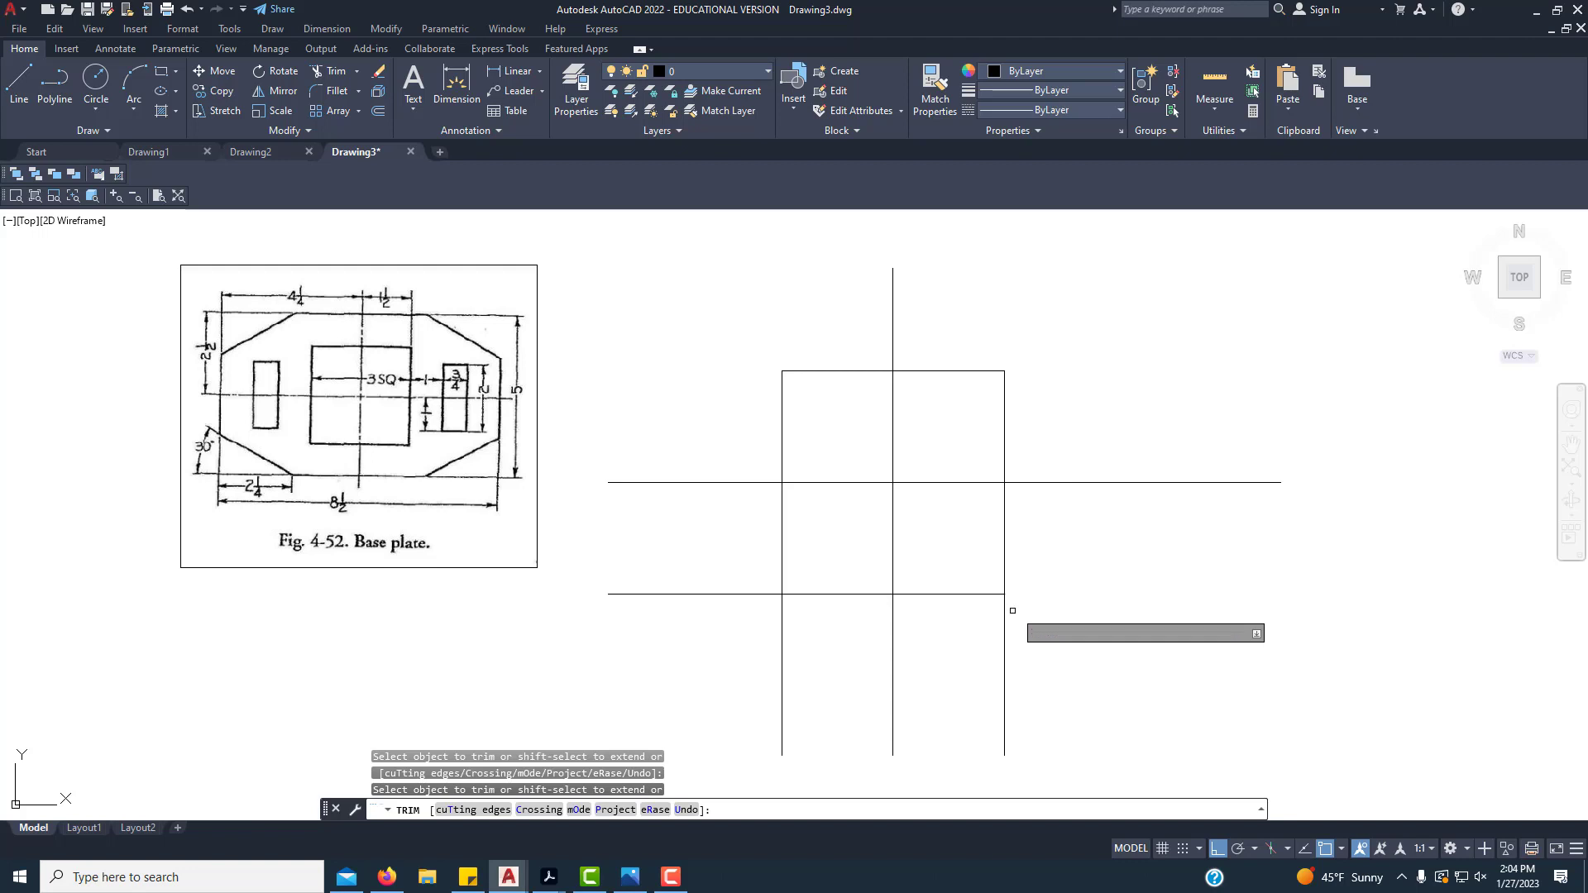
{"action": "left_click", "coordinate": [1004, 616]}
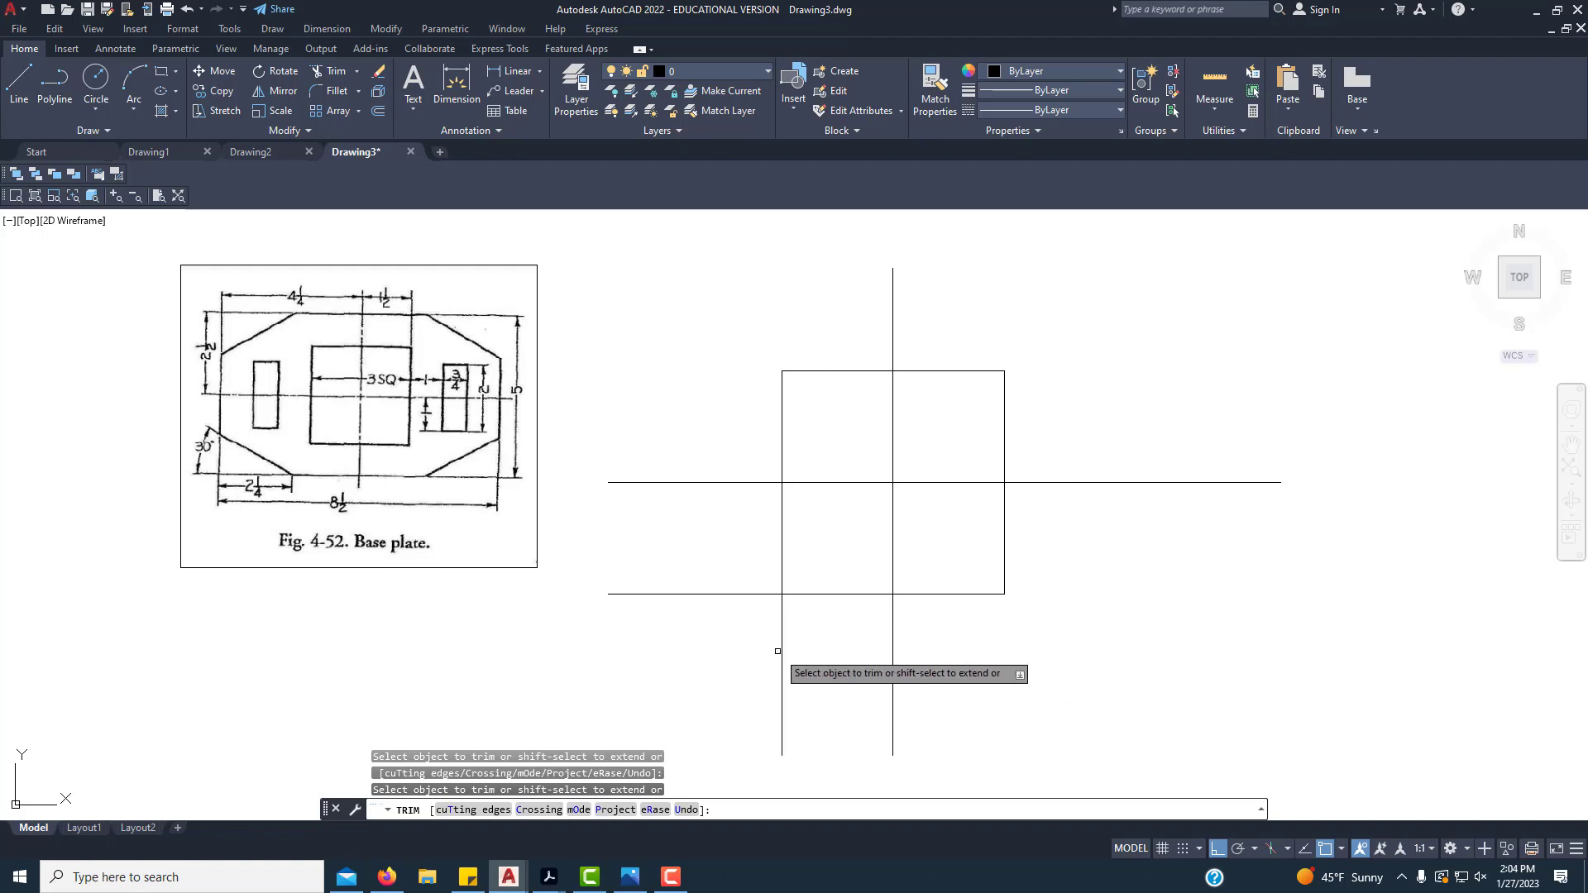
{"action": "left_click_drag", "start_coordinate": [778, 651], "coordinate": [792, 651]}
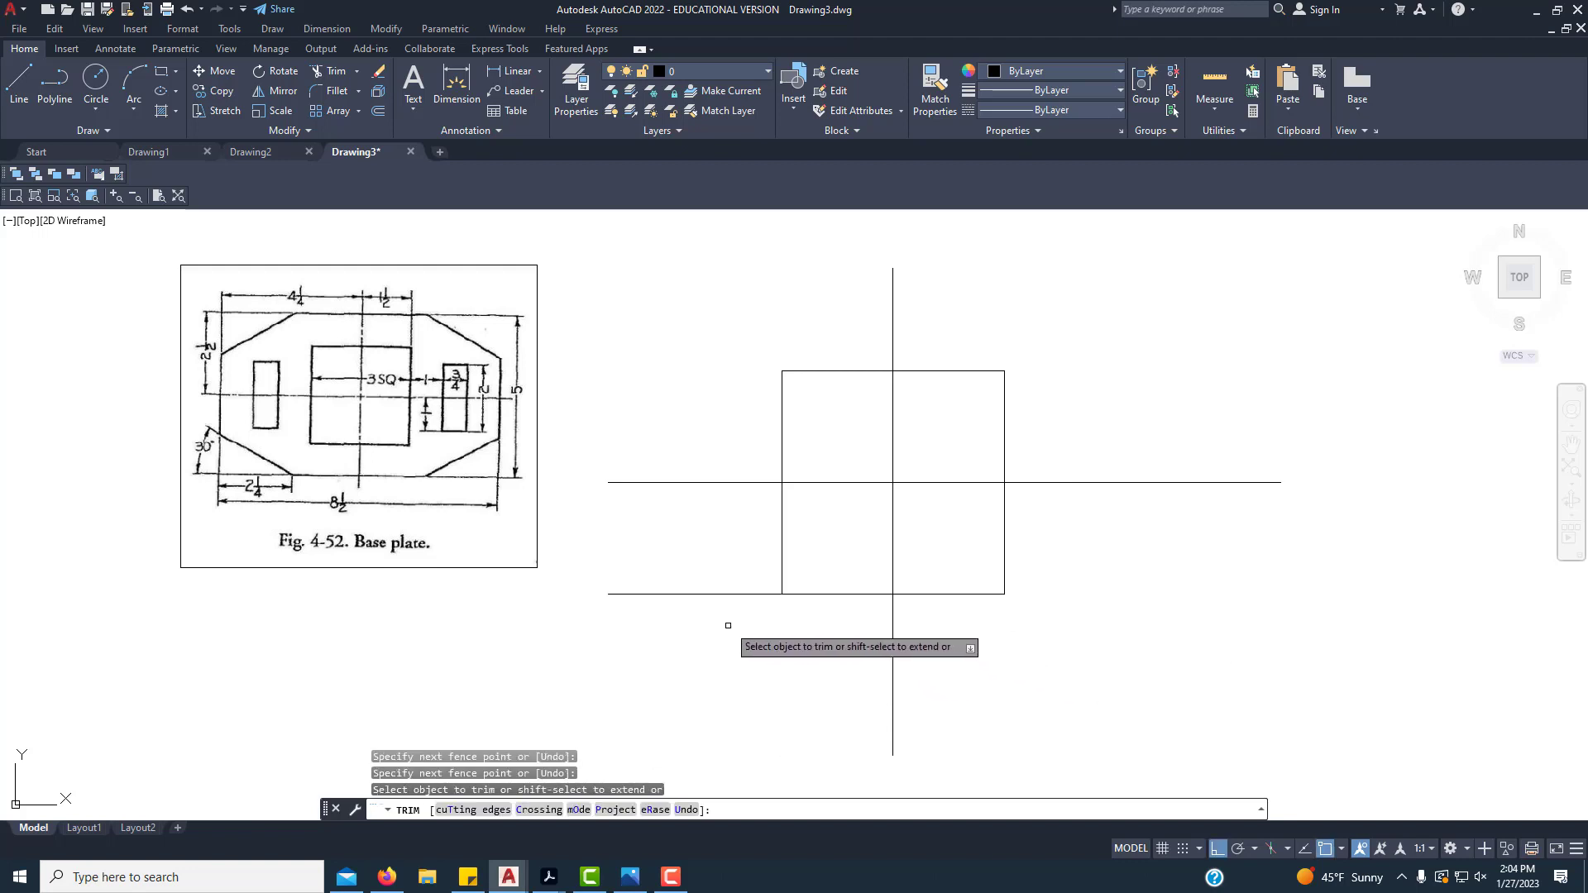
{"action": "left_click", "coordinate": [637, 536]}
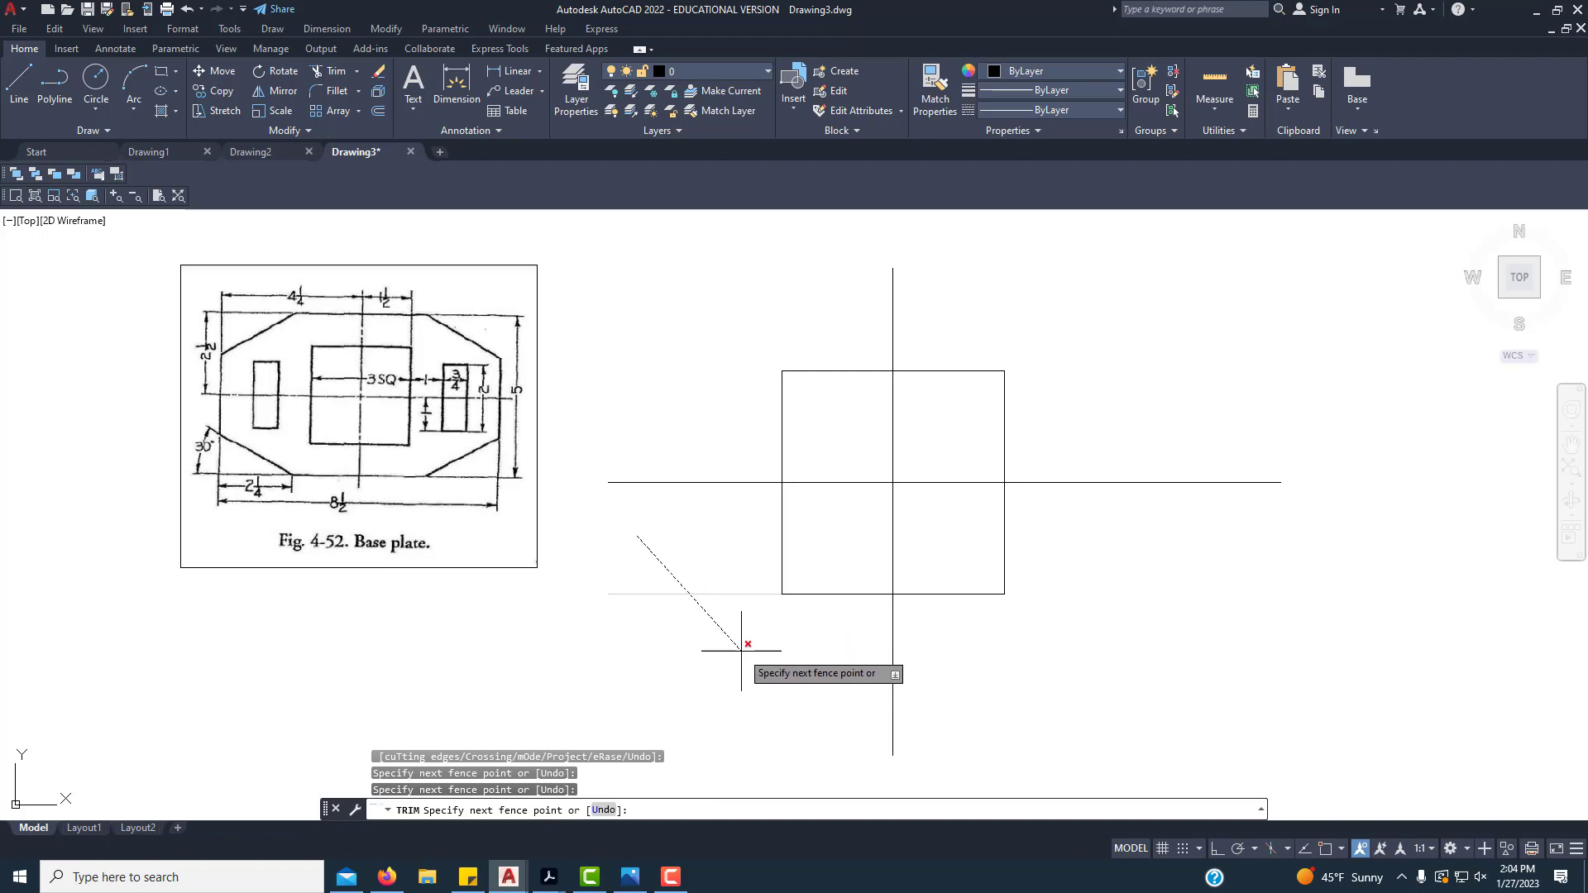
{"action": "key", "text": "Return"}
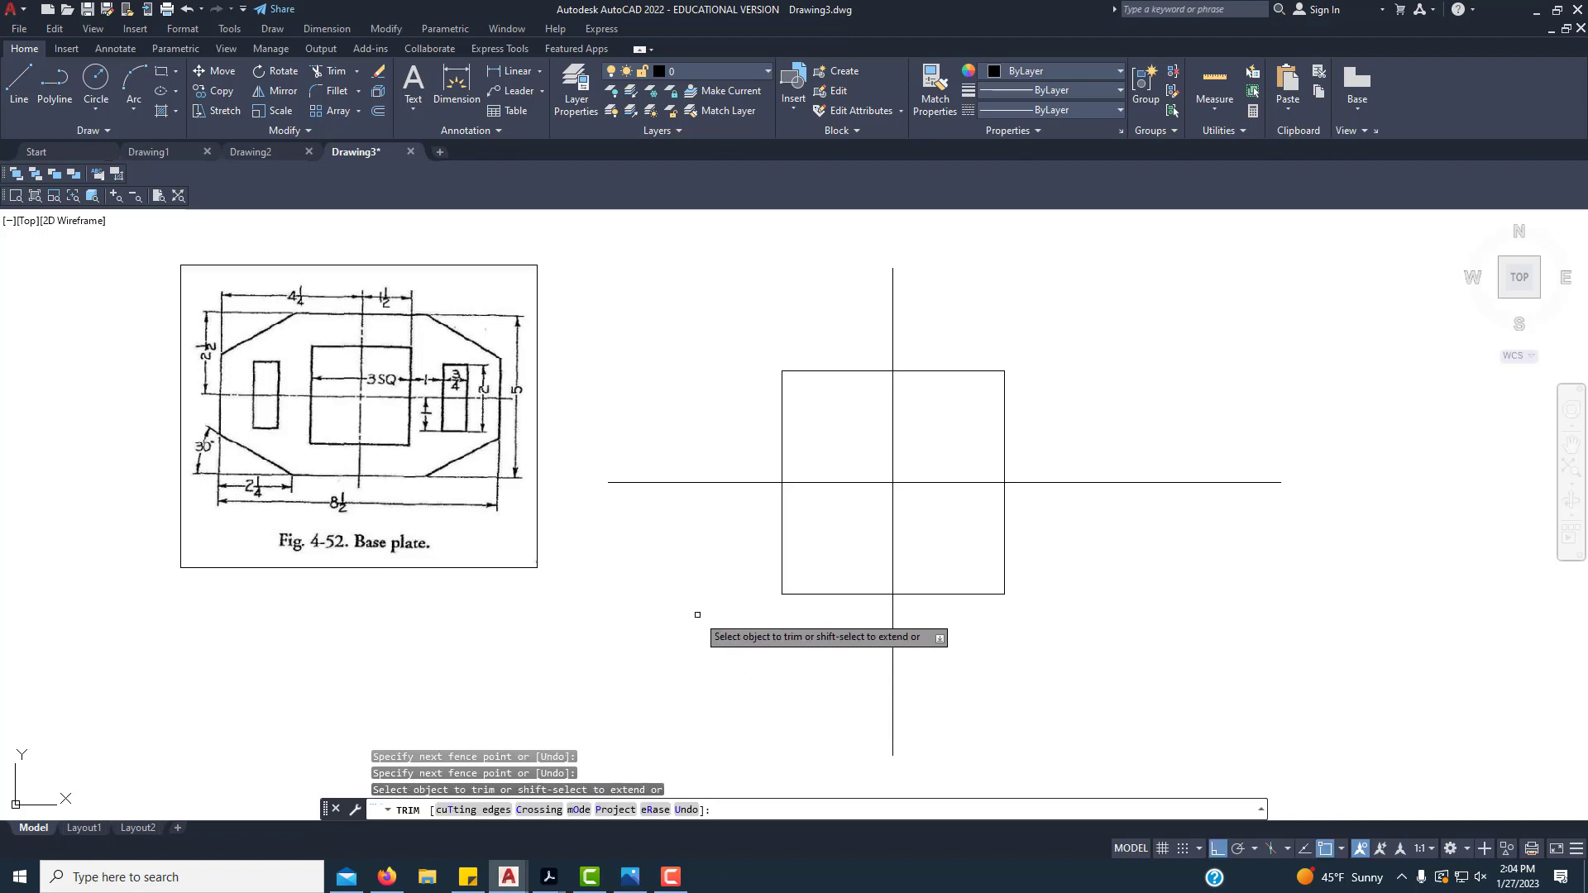
{"action": "left_click", "coordinate": [603, 546]}
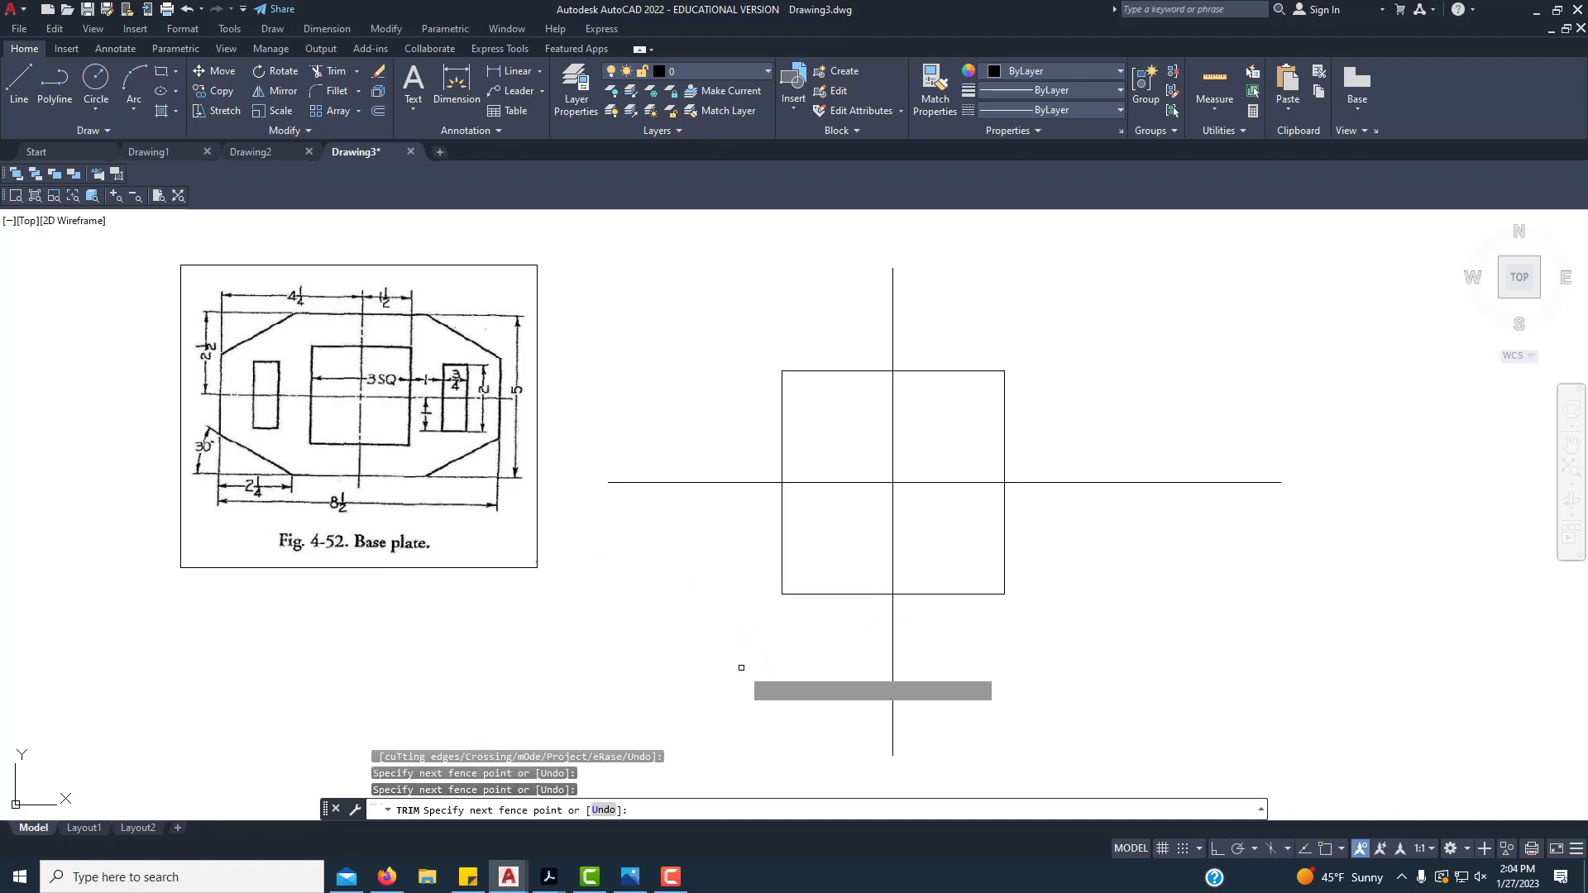
{"action": "key", "text": "Return"}
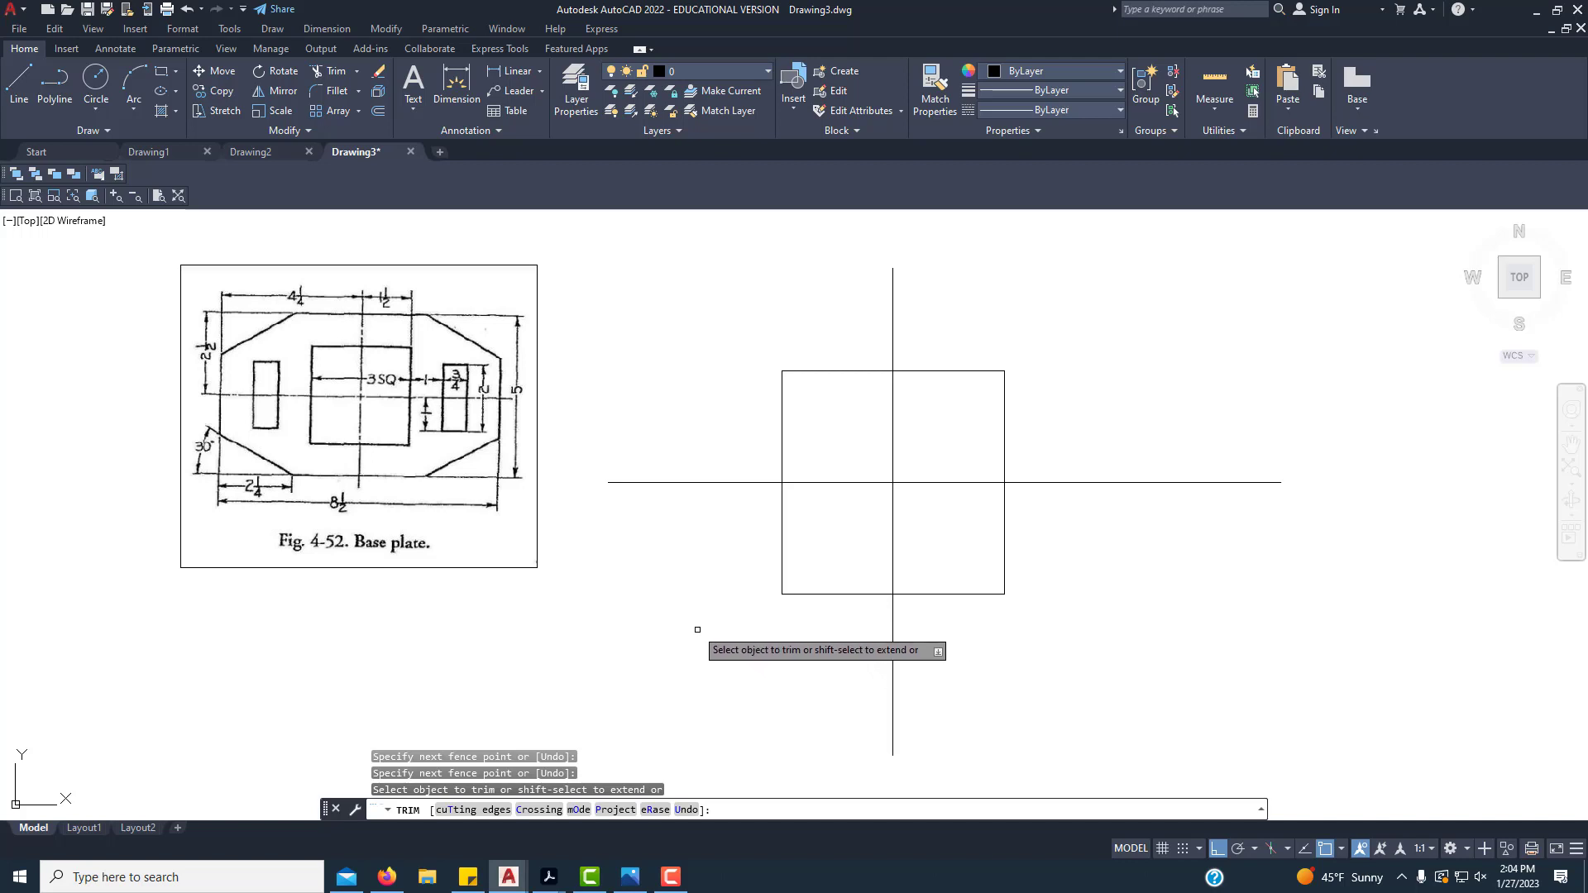
{"action": "right_click", "coordinate": [641, 303]}
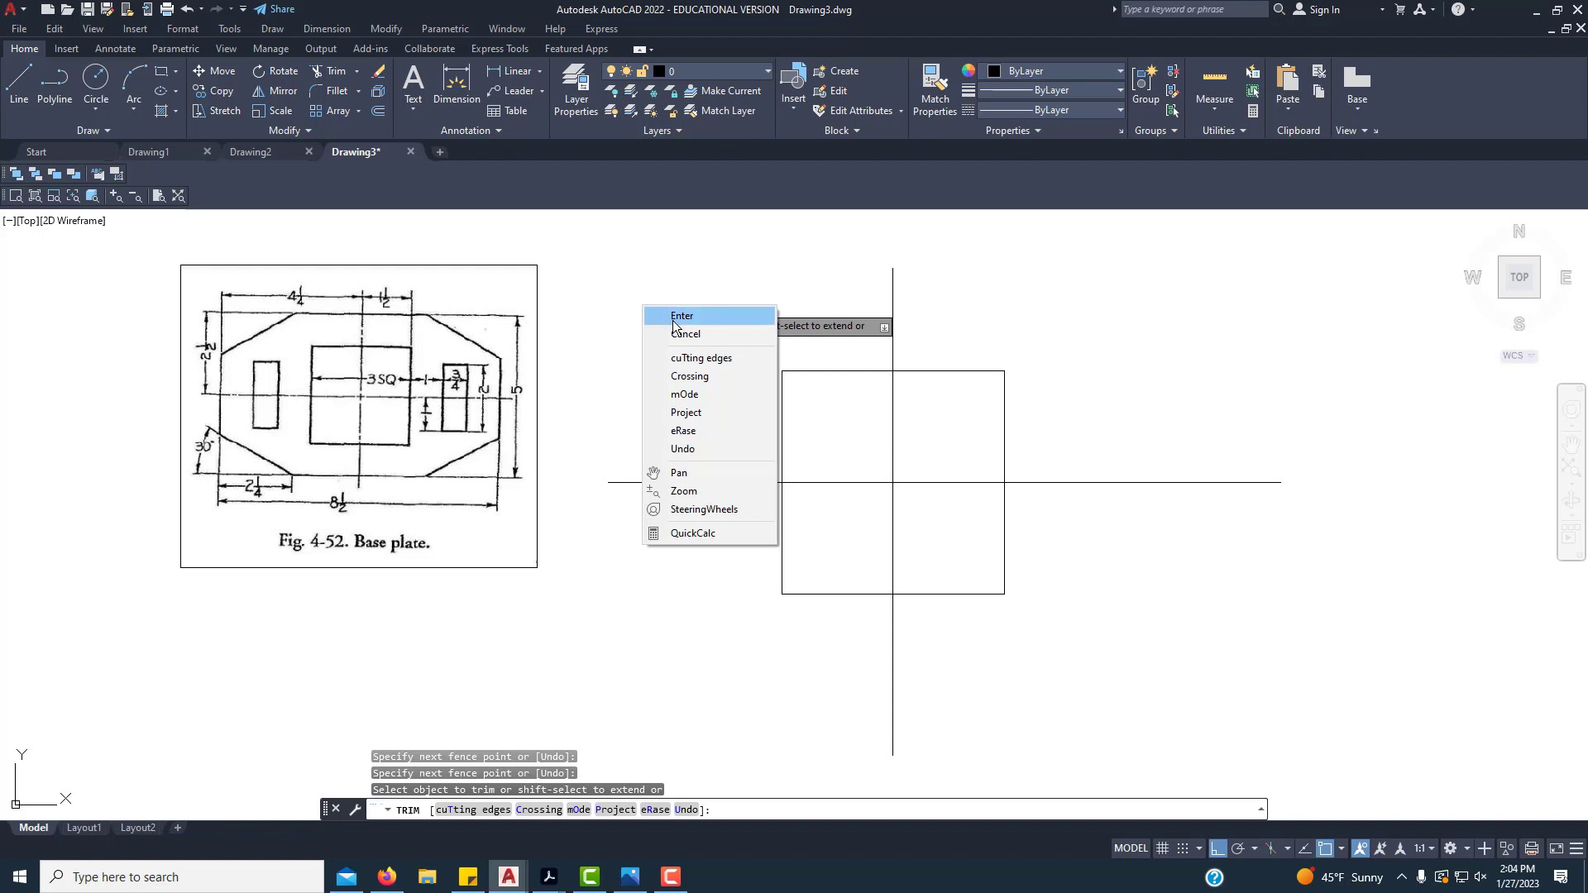
{"action": "left_click", "coordinate": [672, 320]}
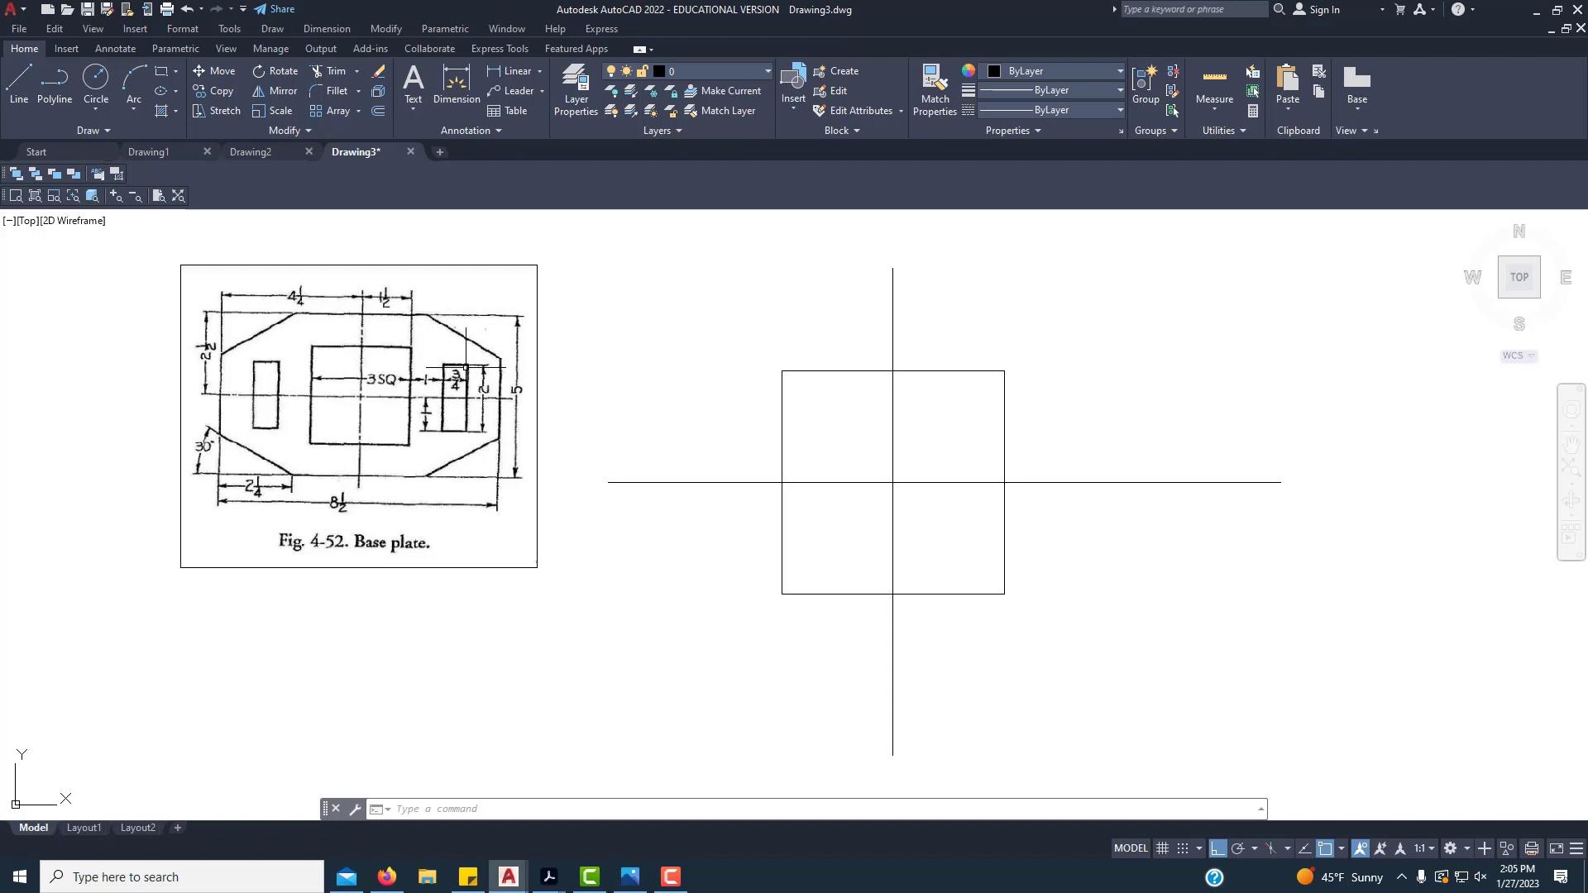
Step: Offset the right and left sides of the central square 1 unit outward for the inner edges of the side slots
{"action": "scroll", "coordinate": [427, 380], "scroll_direction": "up", "scroll_amount": 4}
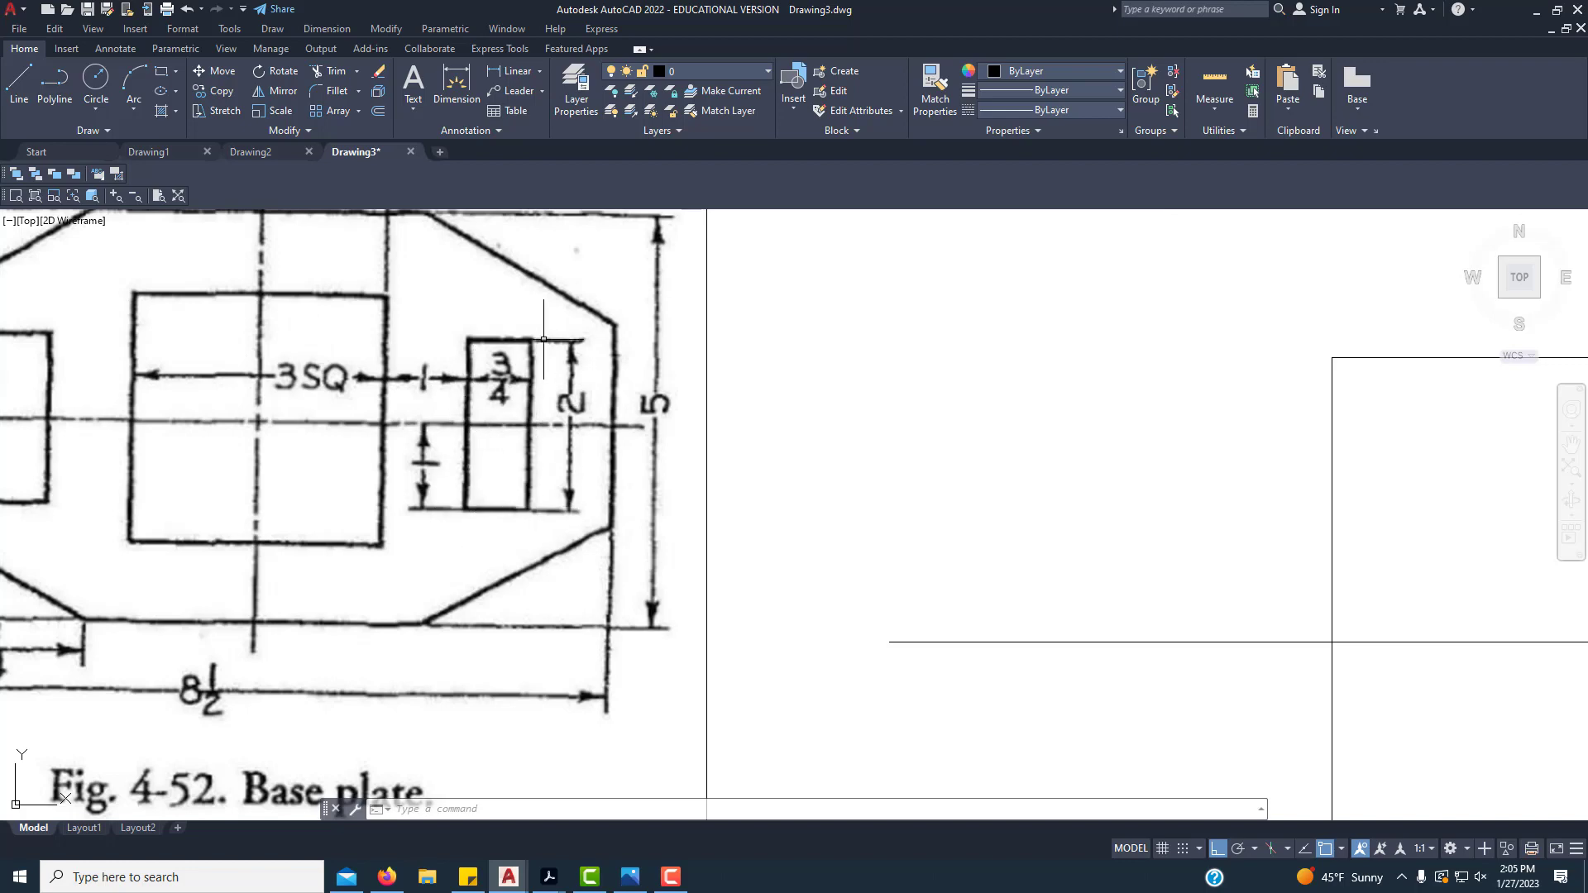
{"action": "scroll", "coordinate": [439, 410], "scroll_direction": "down", "scroll_amount": 4}
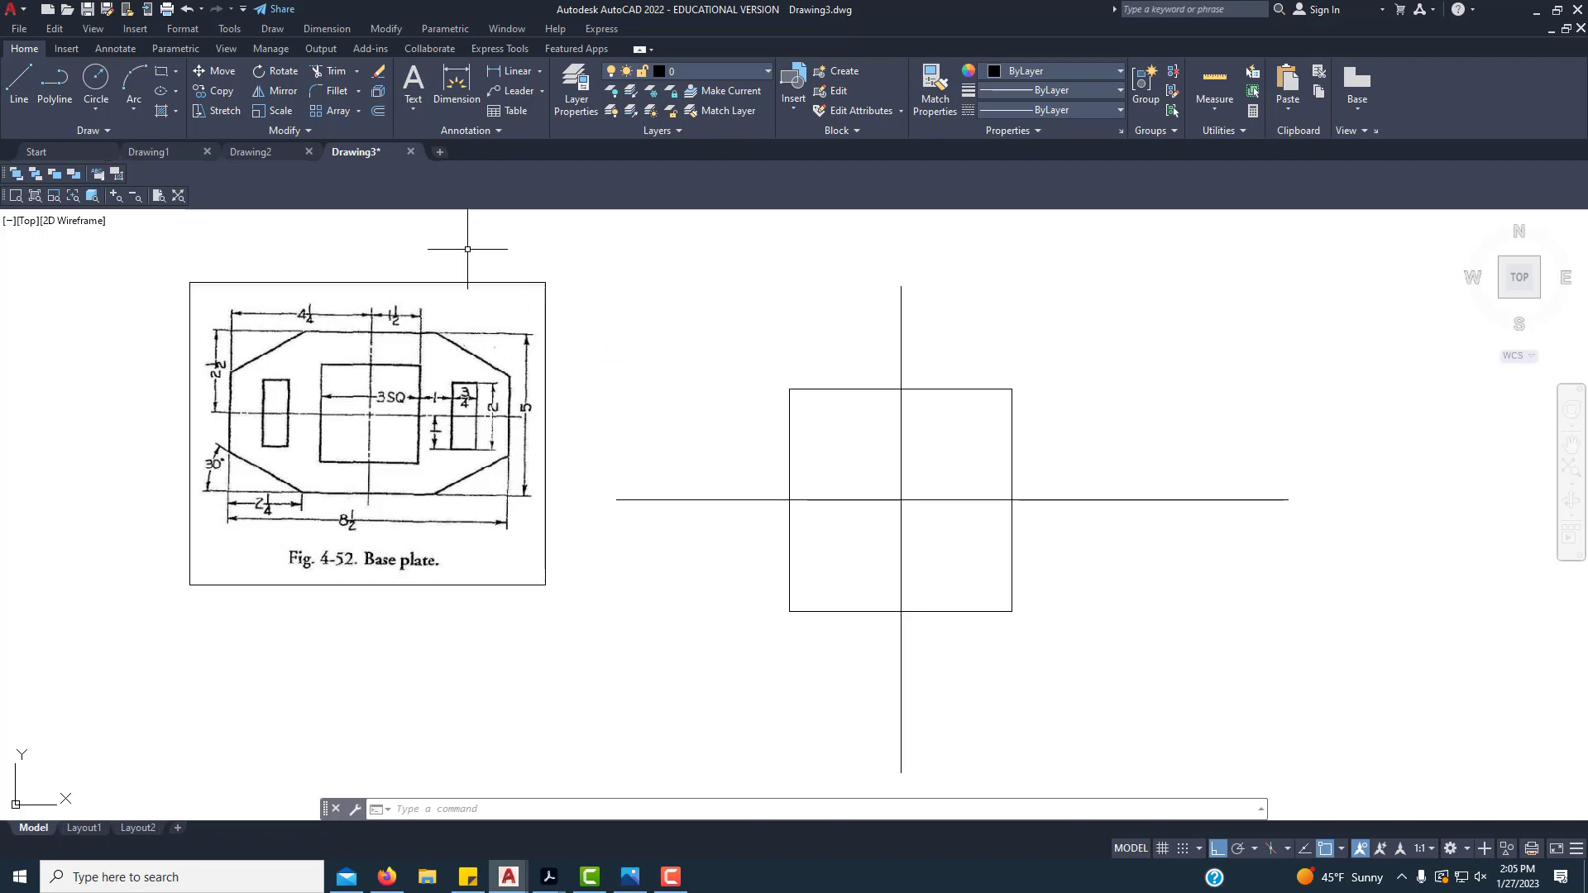
{"action": "left_click", "coordinate": [377, 111]}
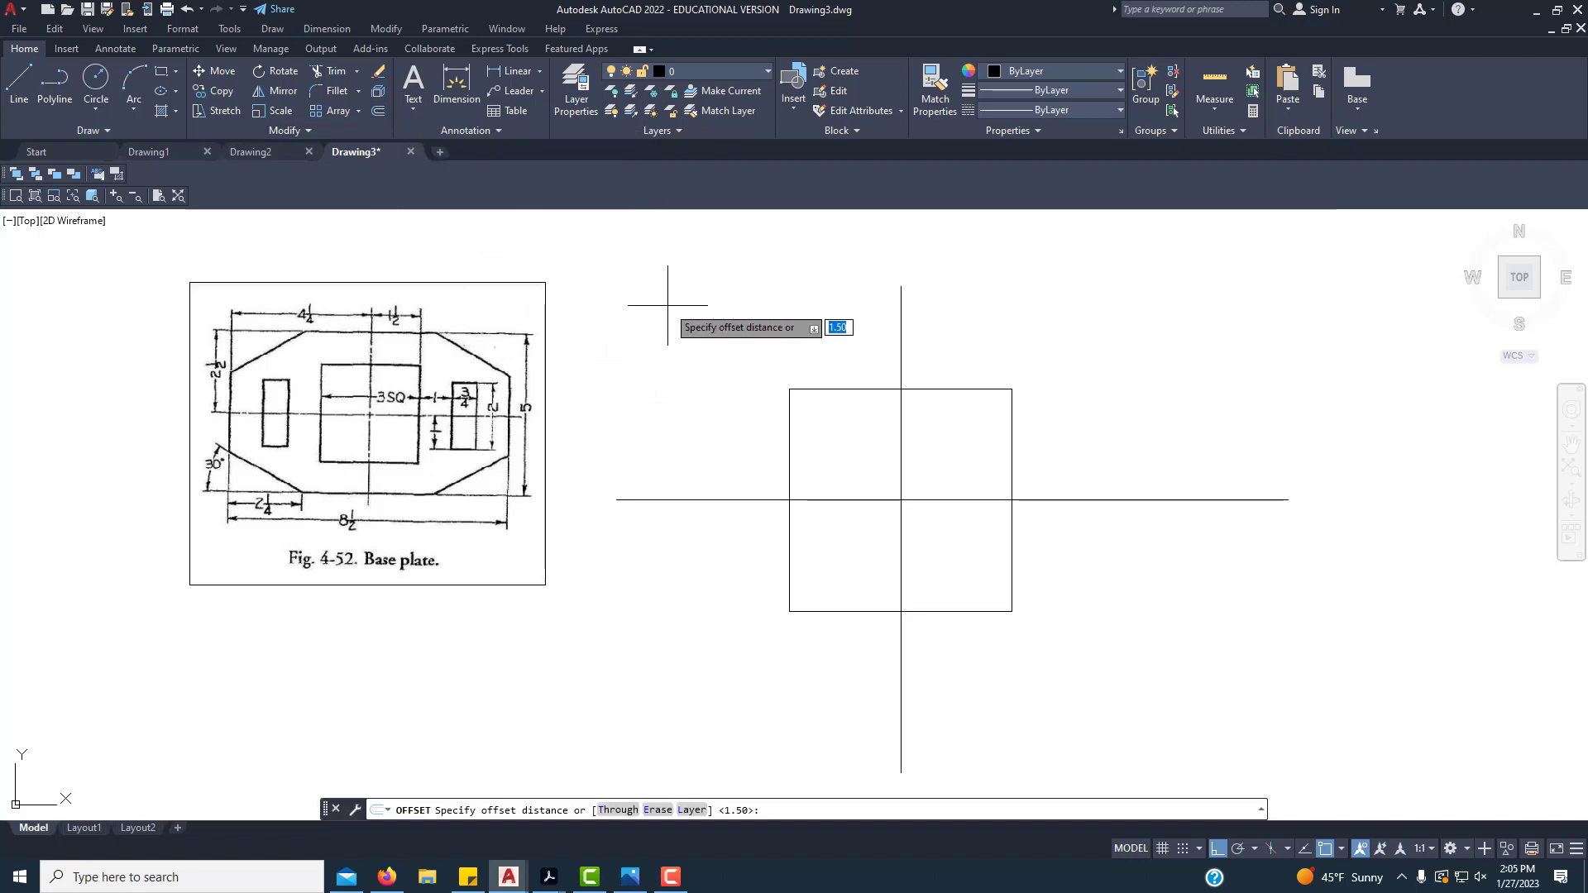
{"action": "type", "text": "1"}
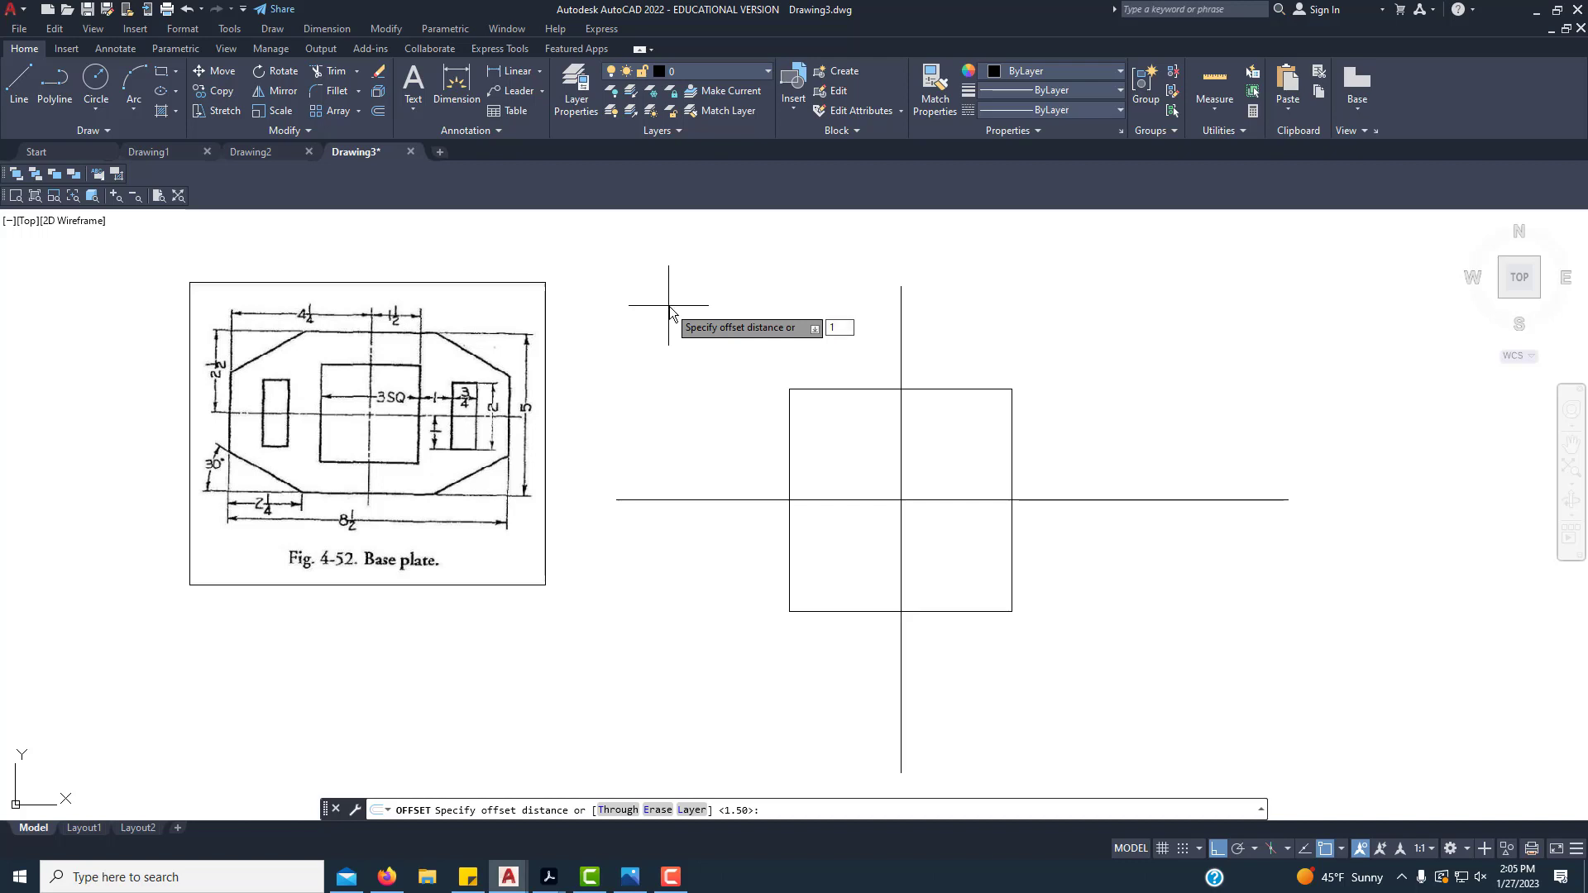
{"action": "key", "text": "Return"}
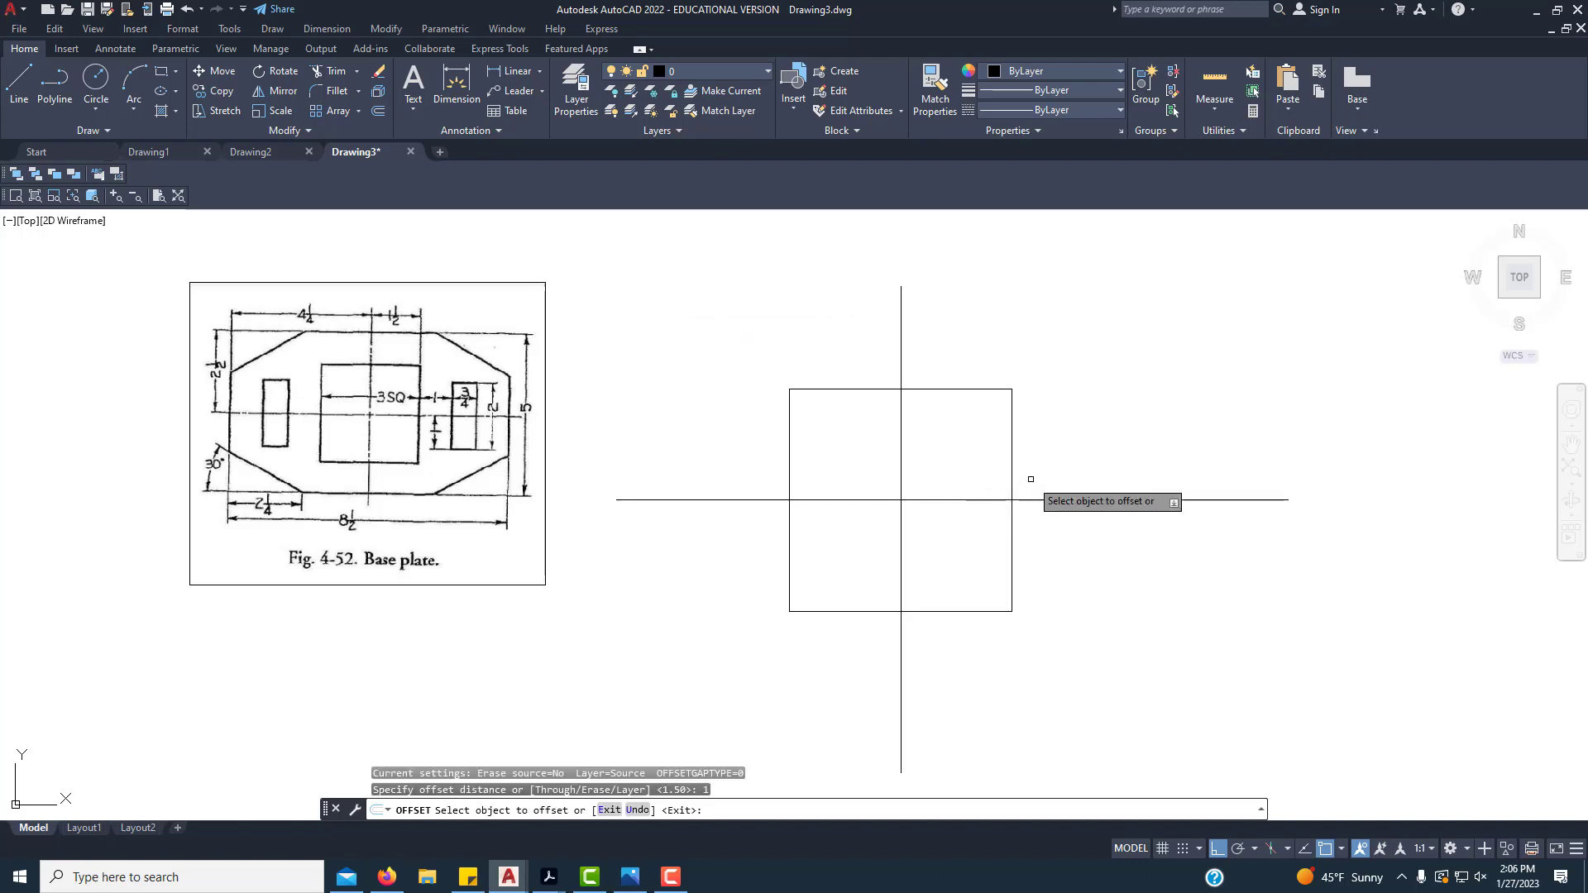
{"action": "left_click", "coordinate": [1013, 450]}
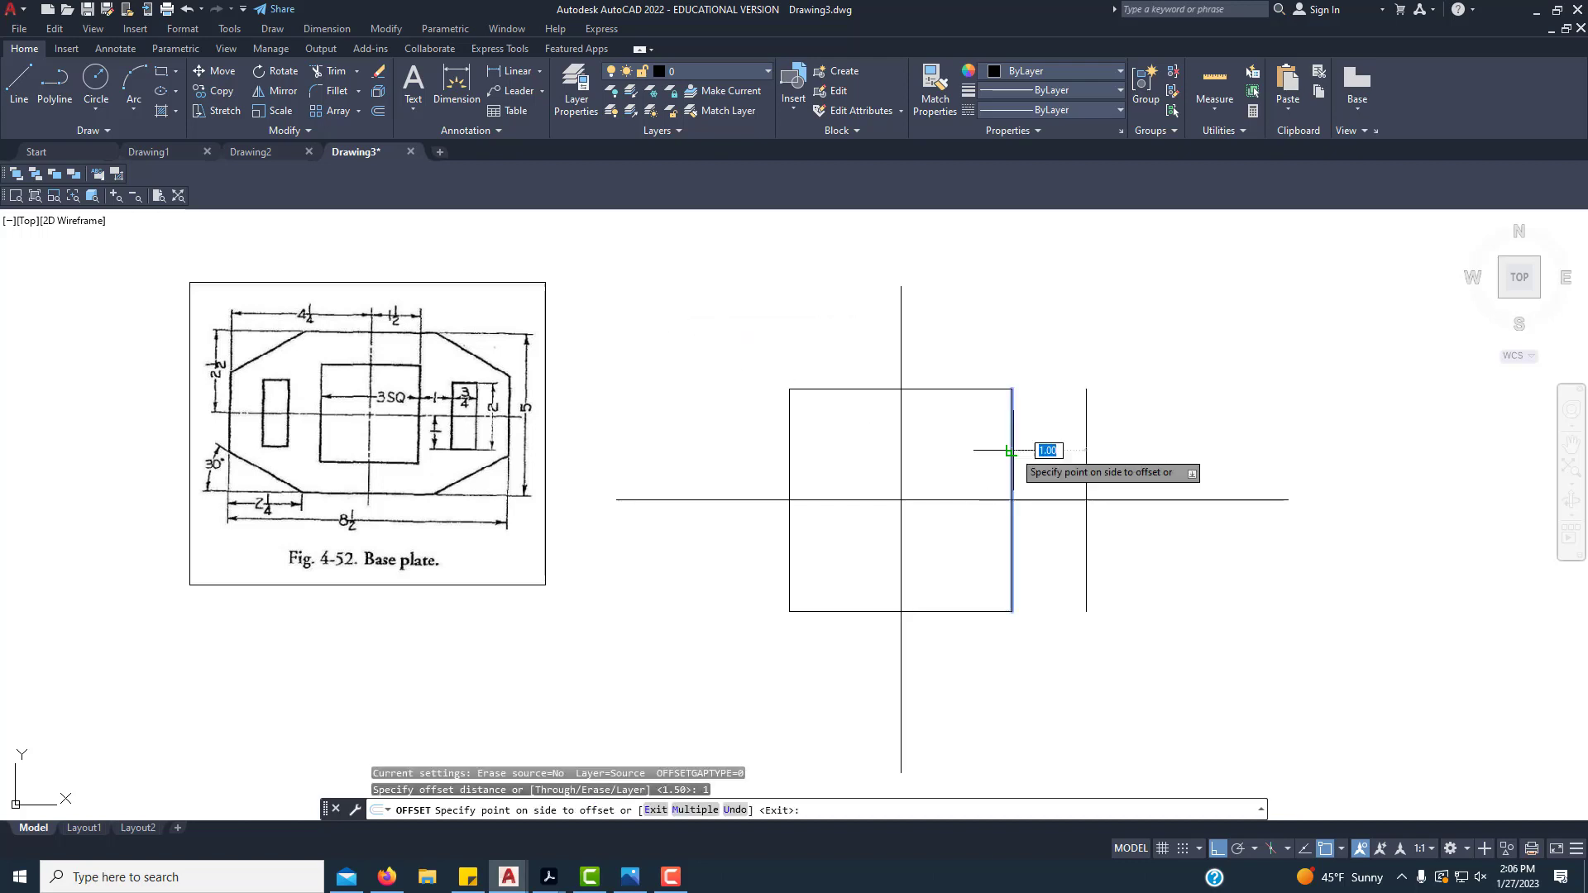
{"action": "left_click", "coordinate": [1145, 450]}
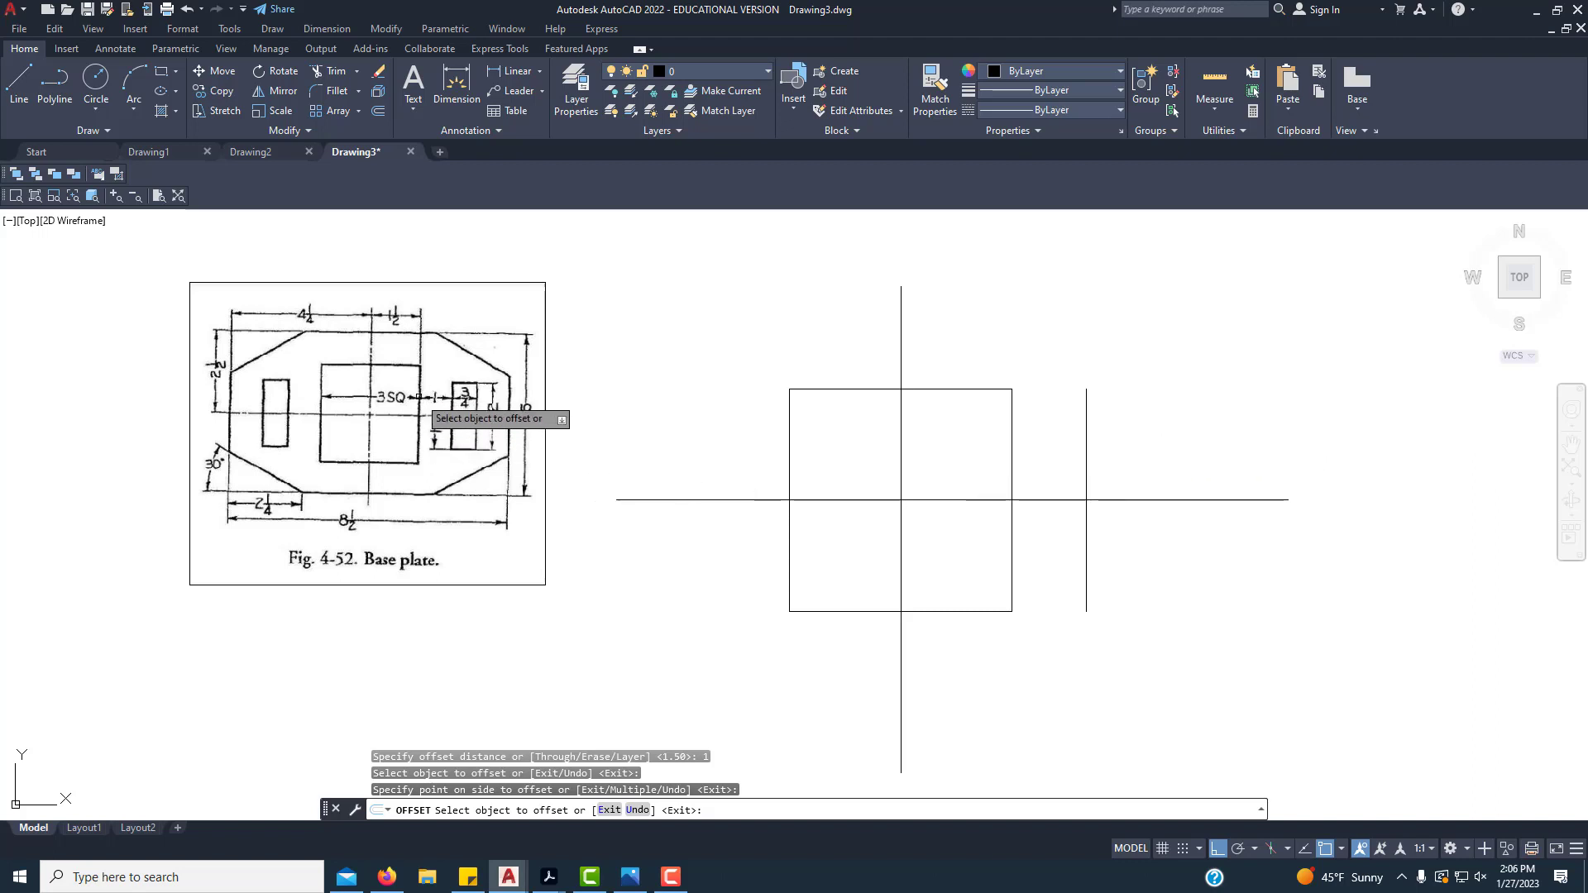
{"action": "left_click", "coordinate": [789, 439]}
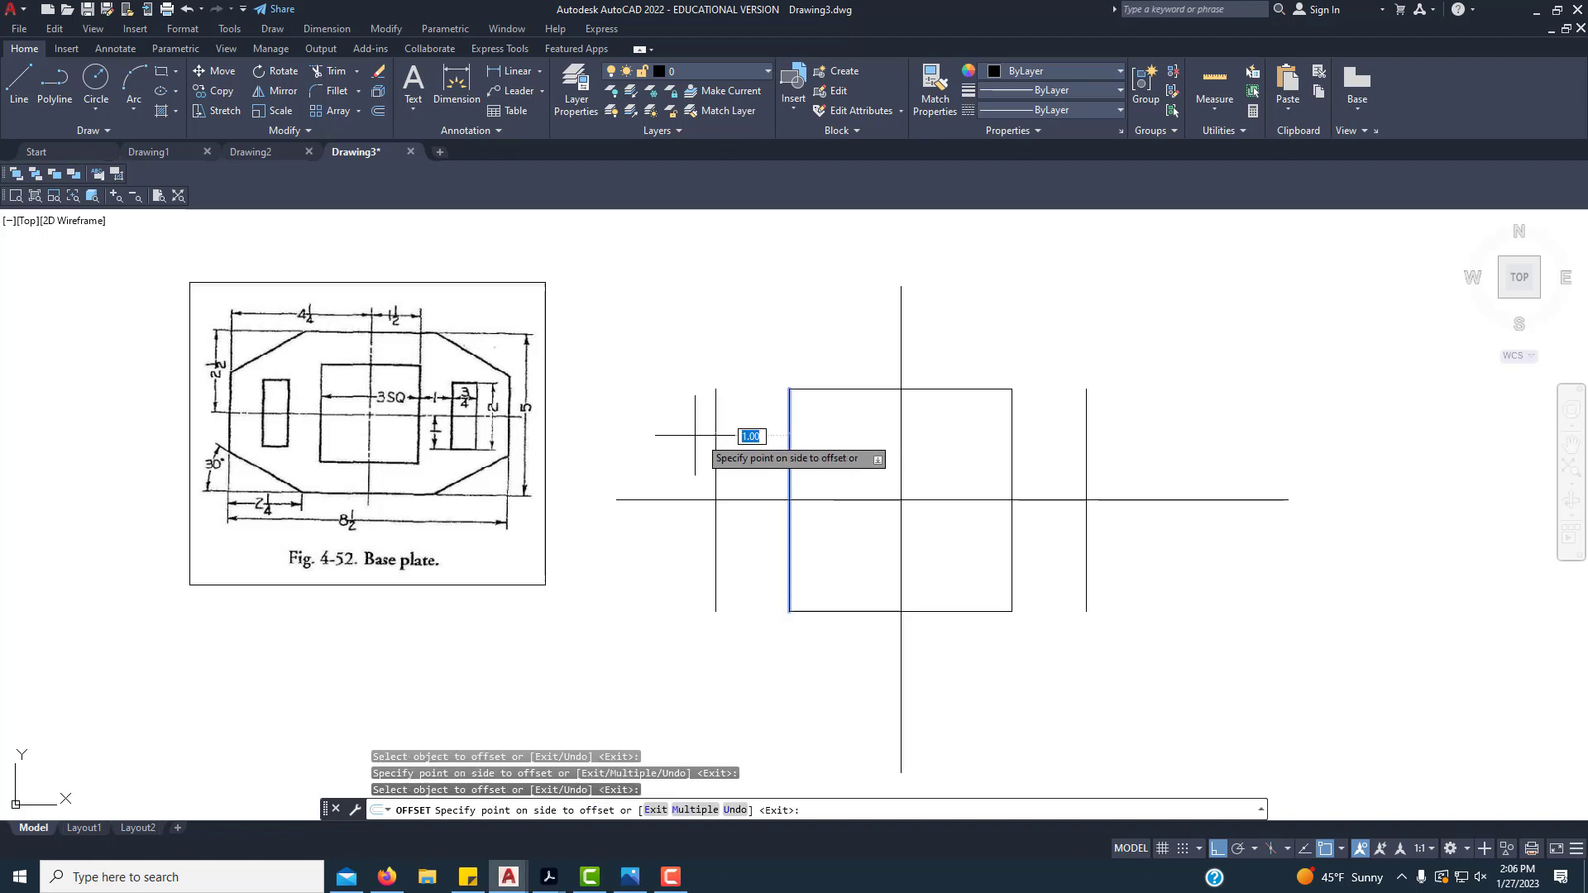
{"action": "left_click", "coordinate": [622, 427]}
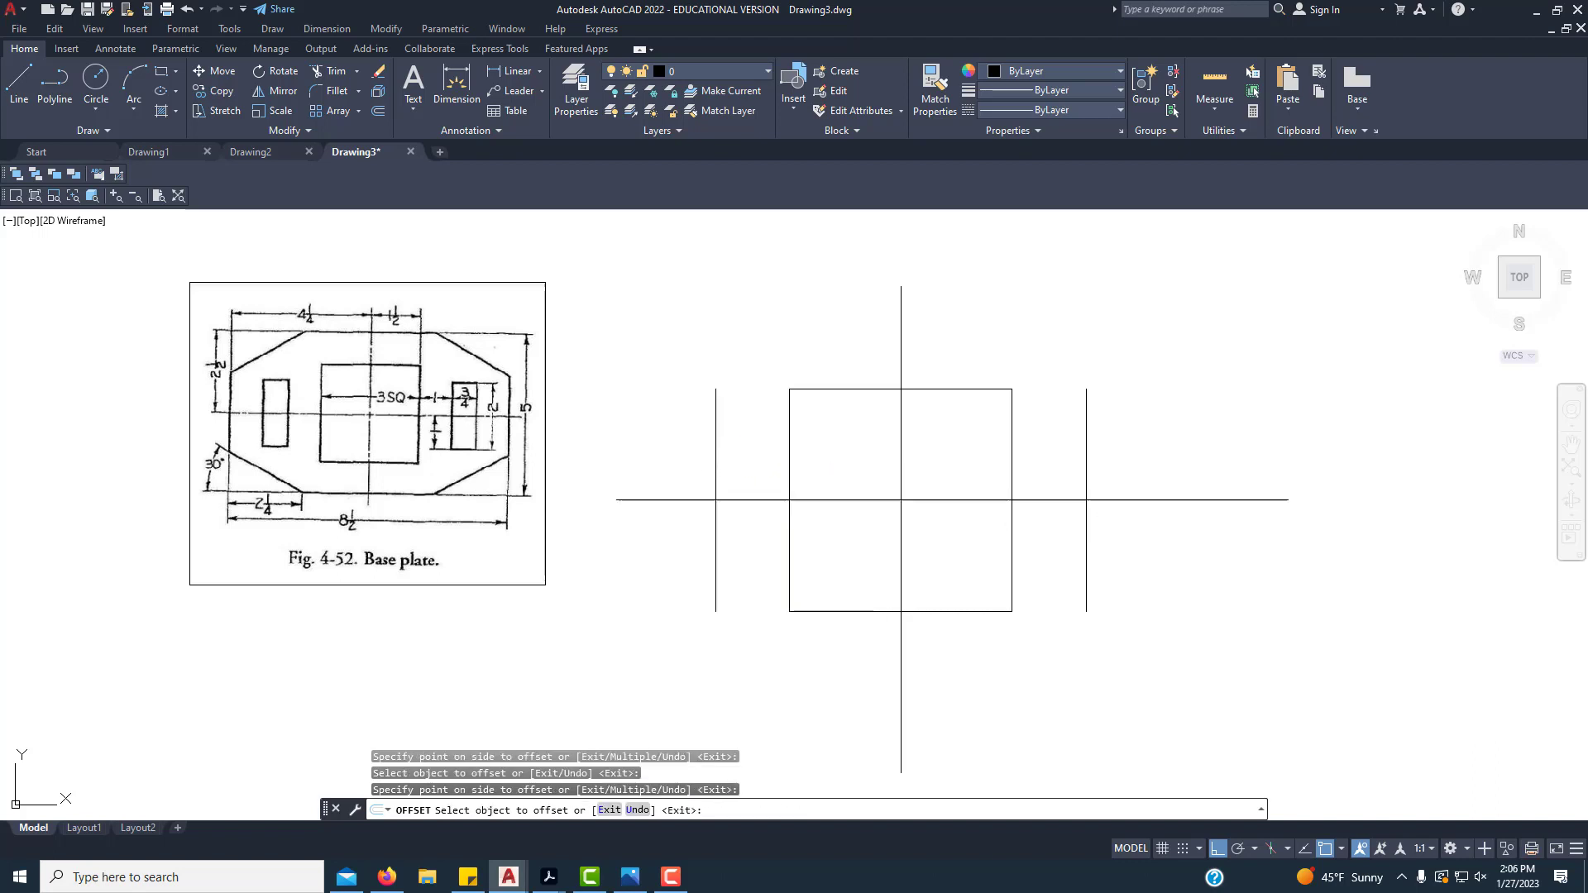
Step: Offset the horizontal centre line 1 unit above and below for the slots' upper and lower edges
{"action": "left_click", "coordinate": [1125, 499]}
{"action": "left_click", "coordinate": [1140, 449]}
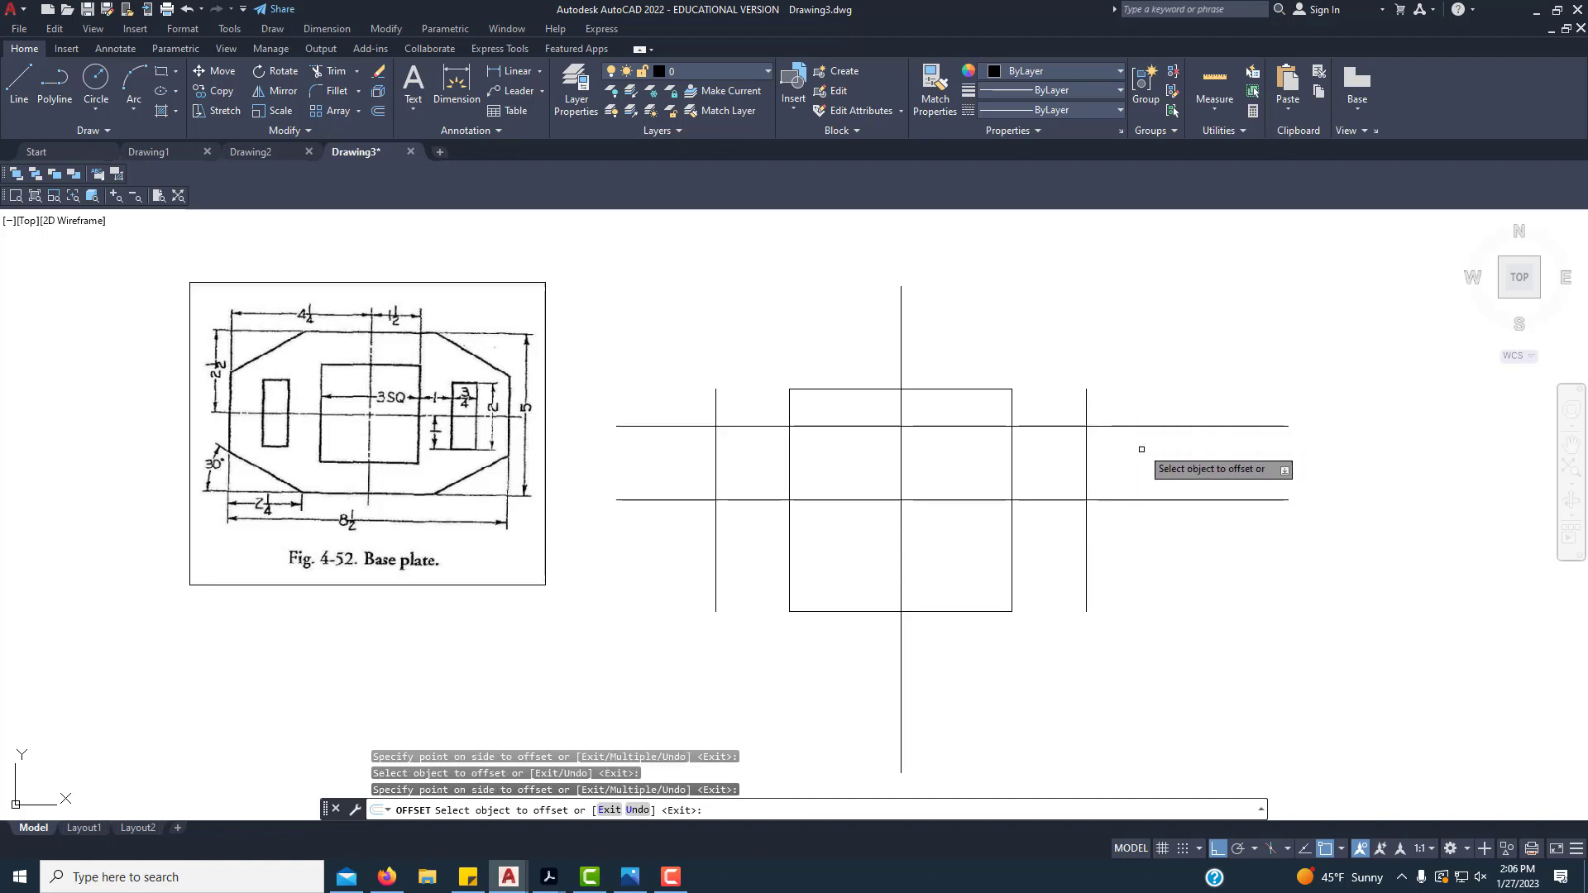
{"action": "left_click", "coordinate": [1131, 500]}
{"action": "left_click", "coordinate": [1131, 538]}
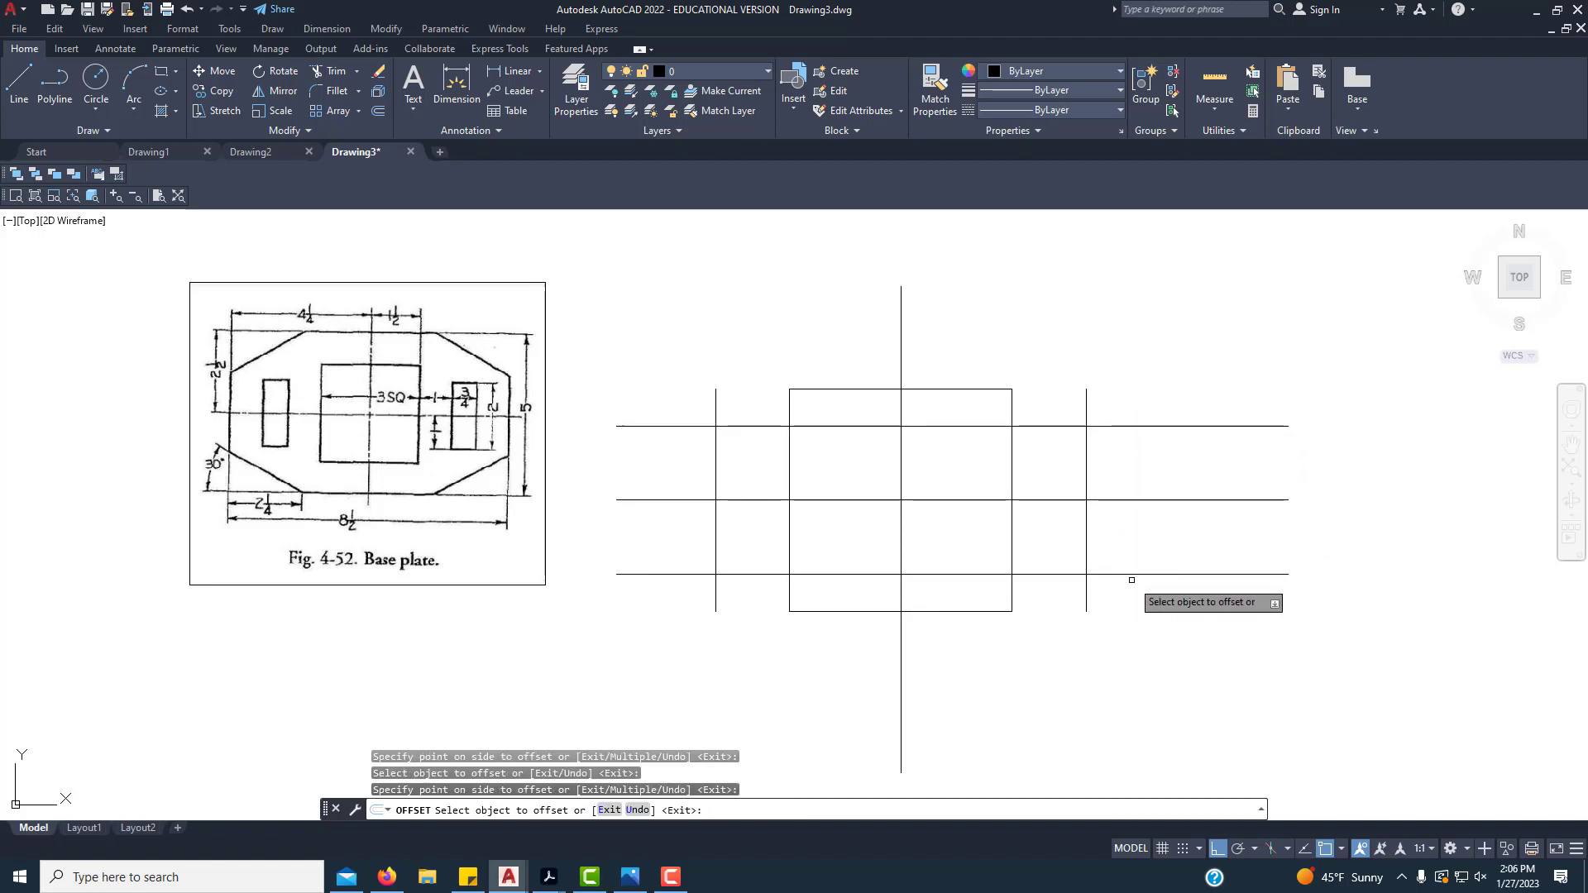
{"action": "right_click", "coordinate": [1178, 319]}
{"action": "left_click", "coordinate": [1214, 334]}
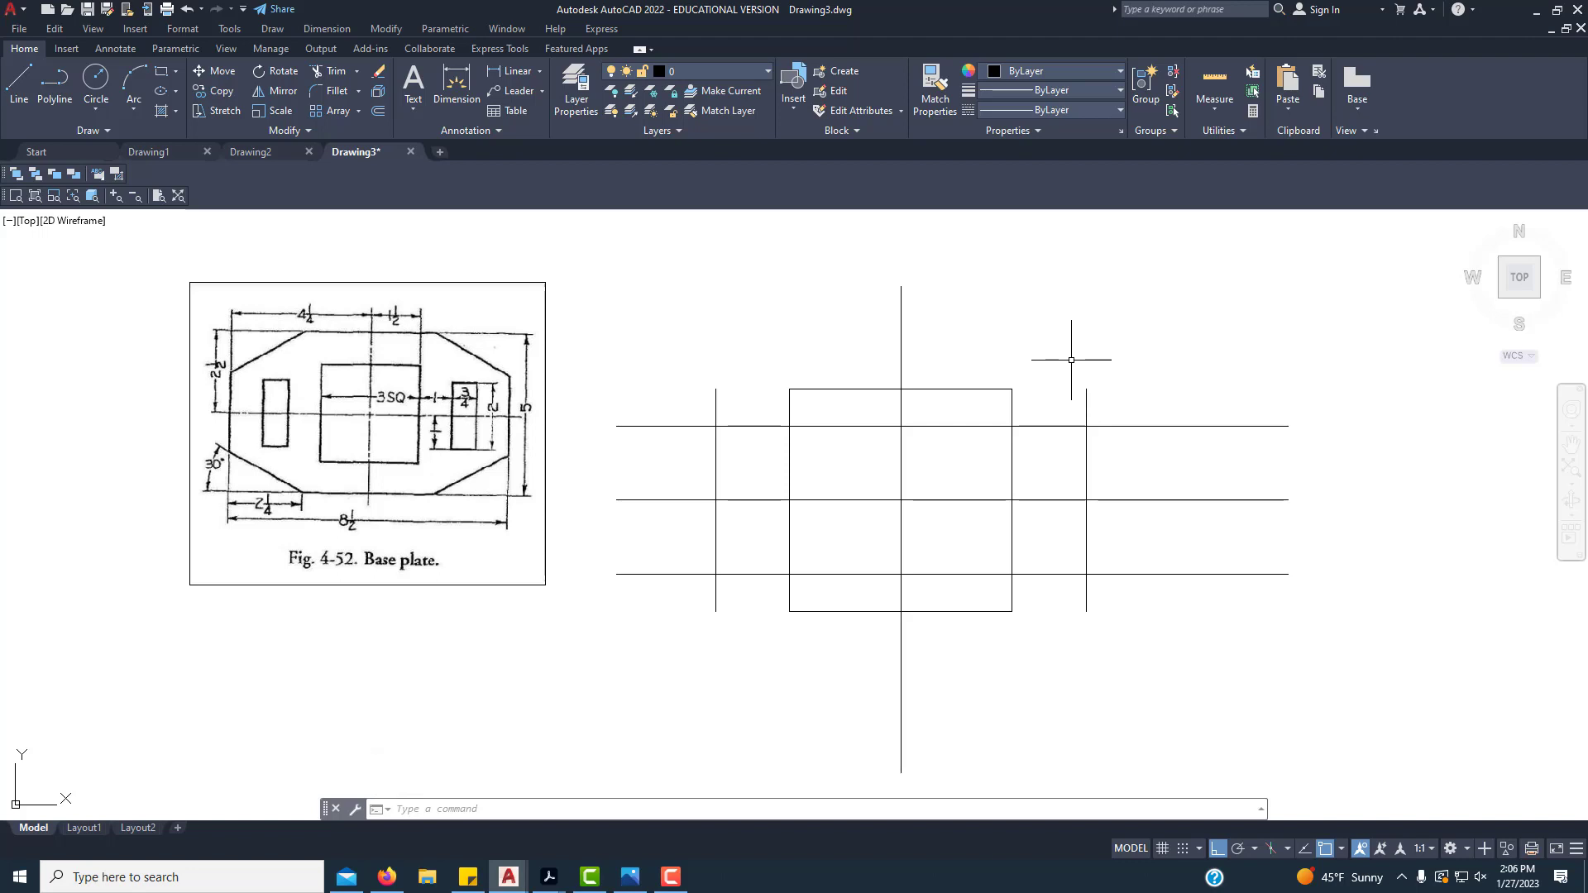
Step: Offset the inner vertical edge line of each side slot 3/4 unit outward, away from the central square
{"action": "scroll", "coordinate": [435, 388], "scroll_direction": "up", "scroll_amount": 4}
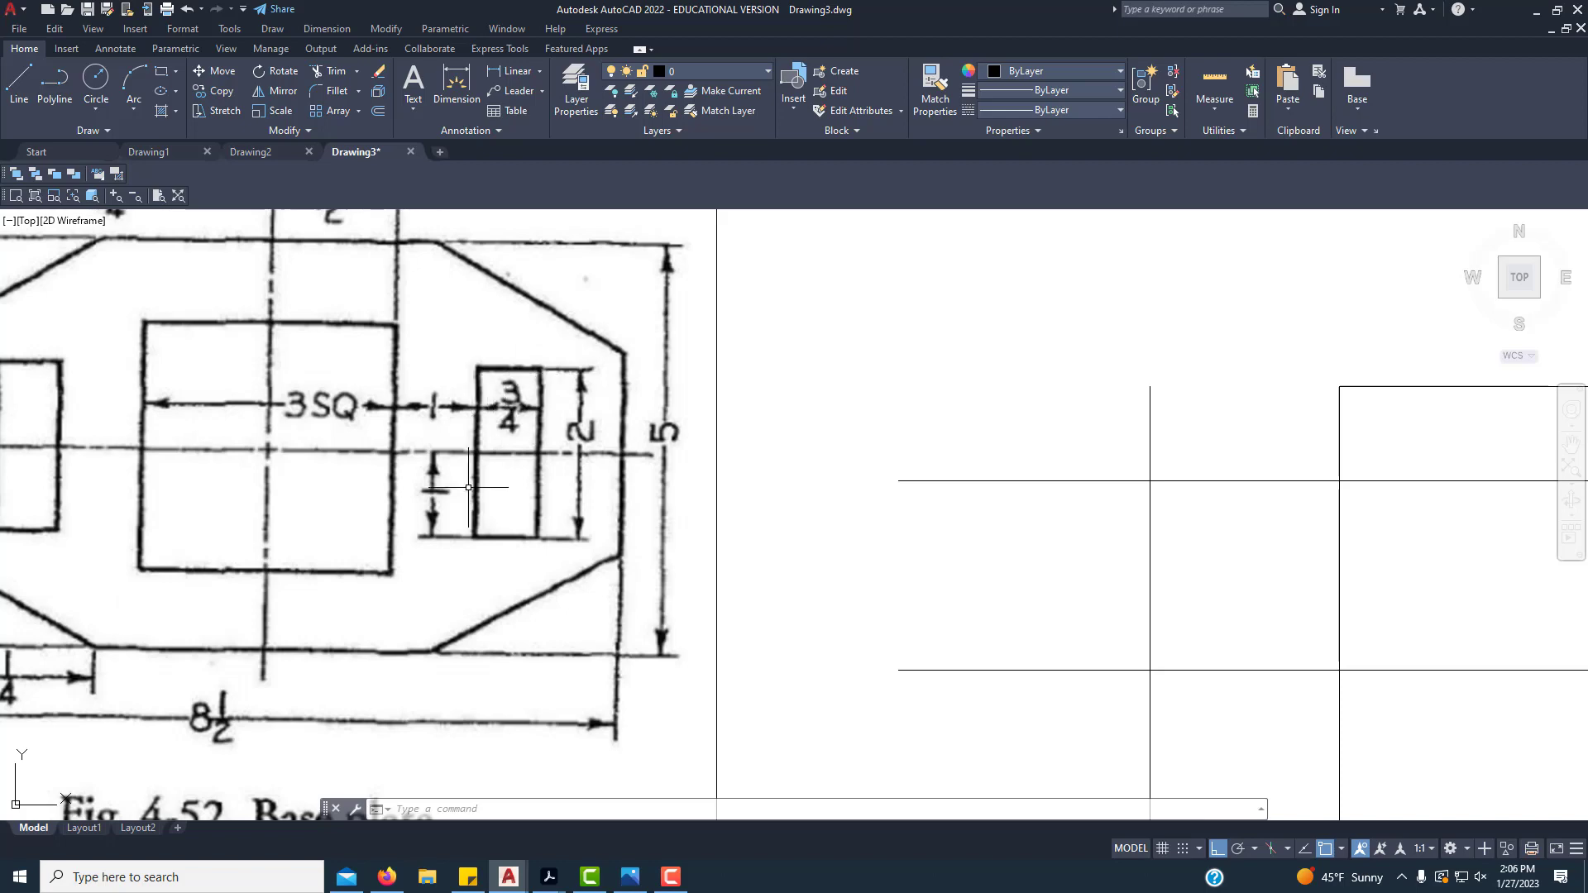
{"action": "scroll", "coordinate": [510, 434], "scroll_direction": "down", "scroll_amount": 4}
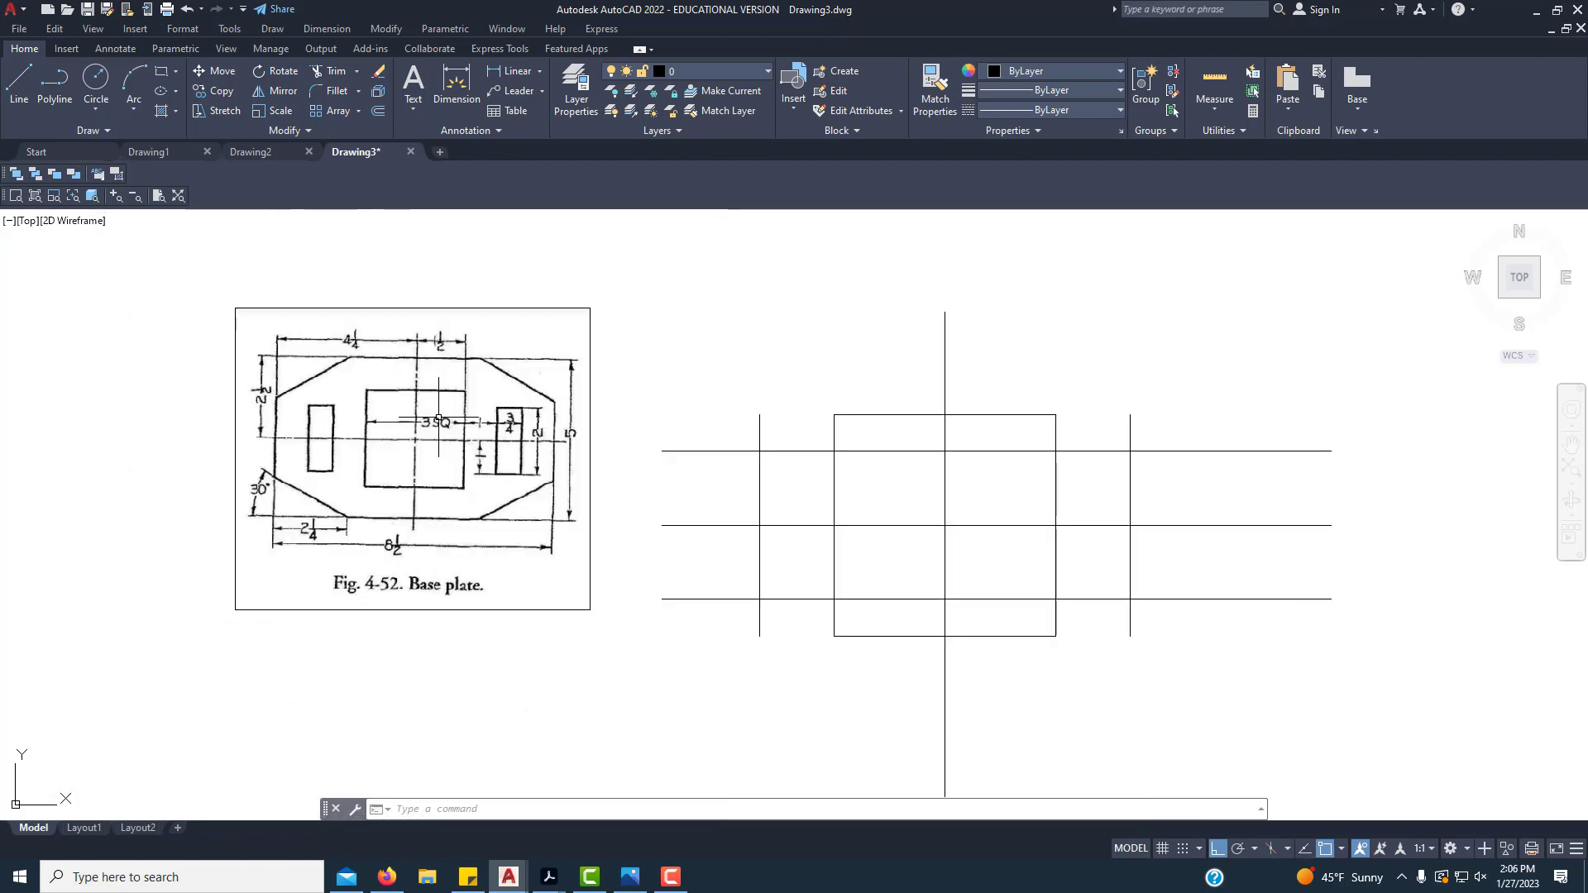
{"action": "scroll", "coordinate": [1036, 490], "scroll_direction": "up", "scroll_amount": 1}
{"action": "scroll", "coordinate": [960, 451], "scroll_direction": "down", "scroll_amount": 1}
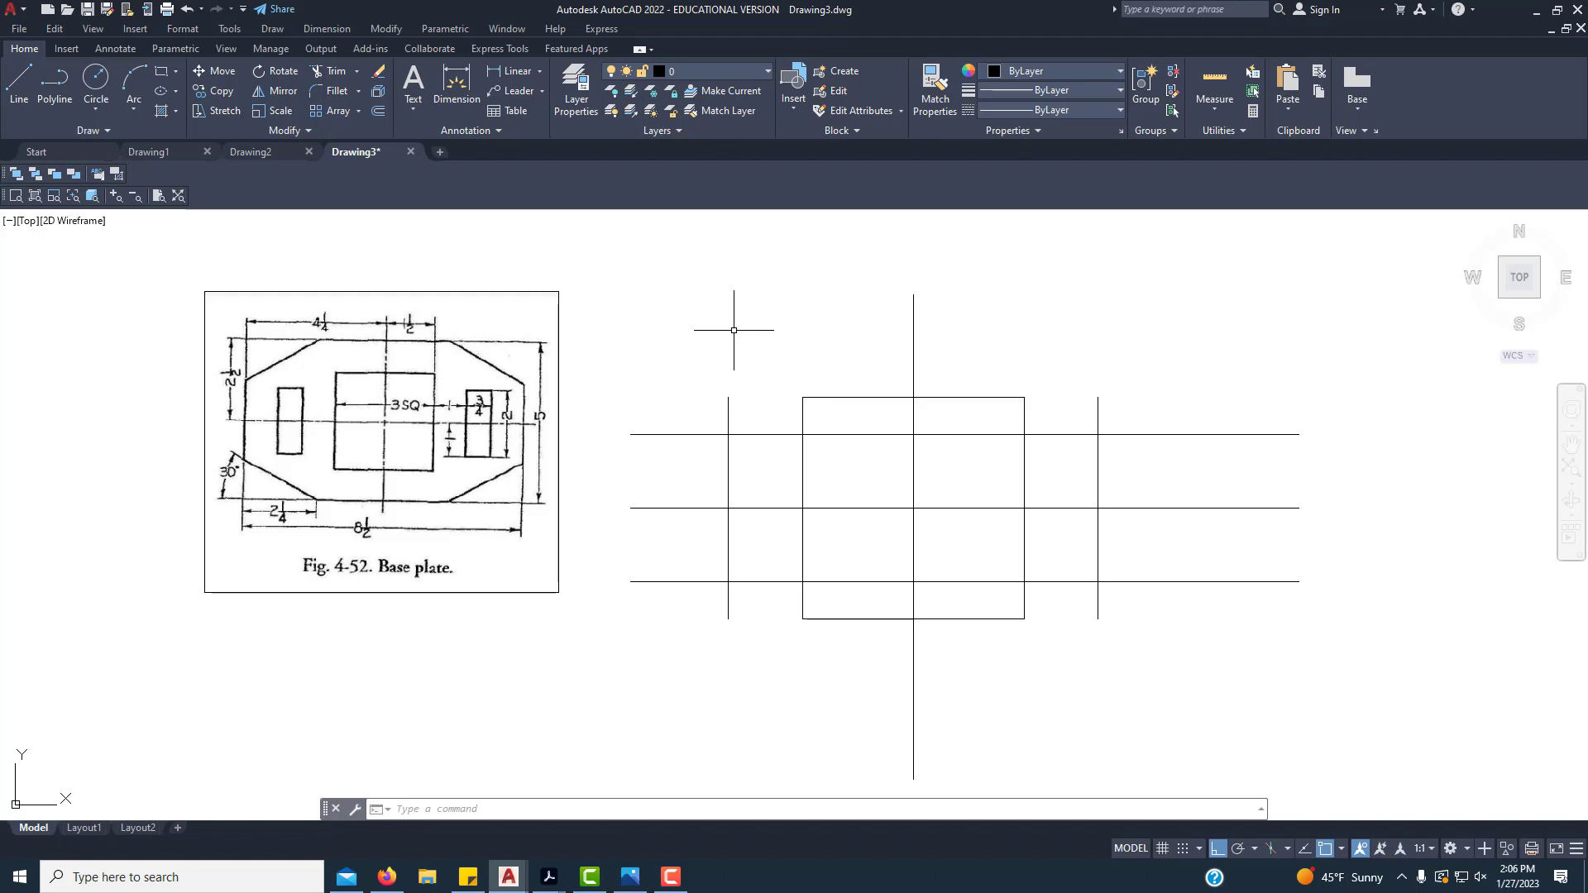
{"action": "left_click", "coordinate": [380, 115]}
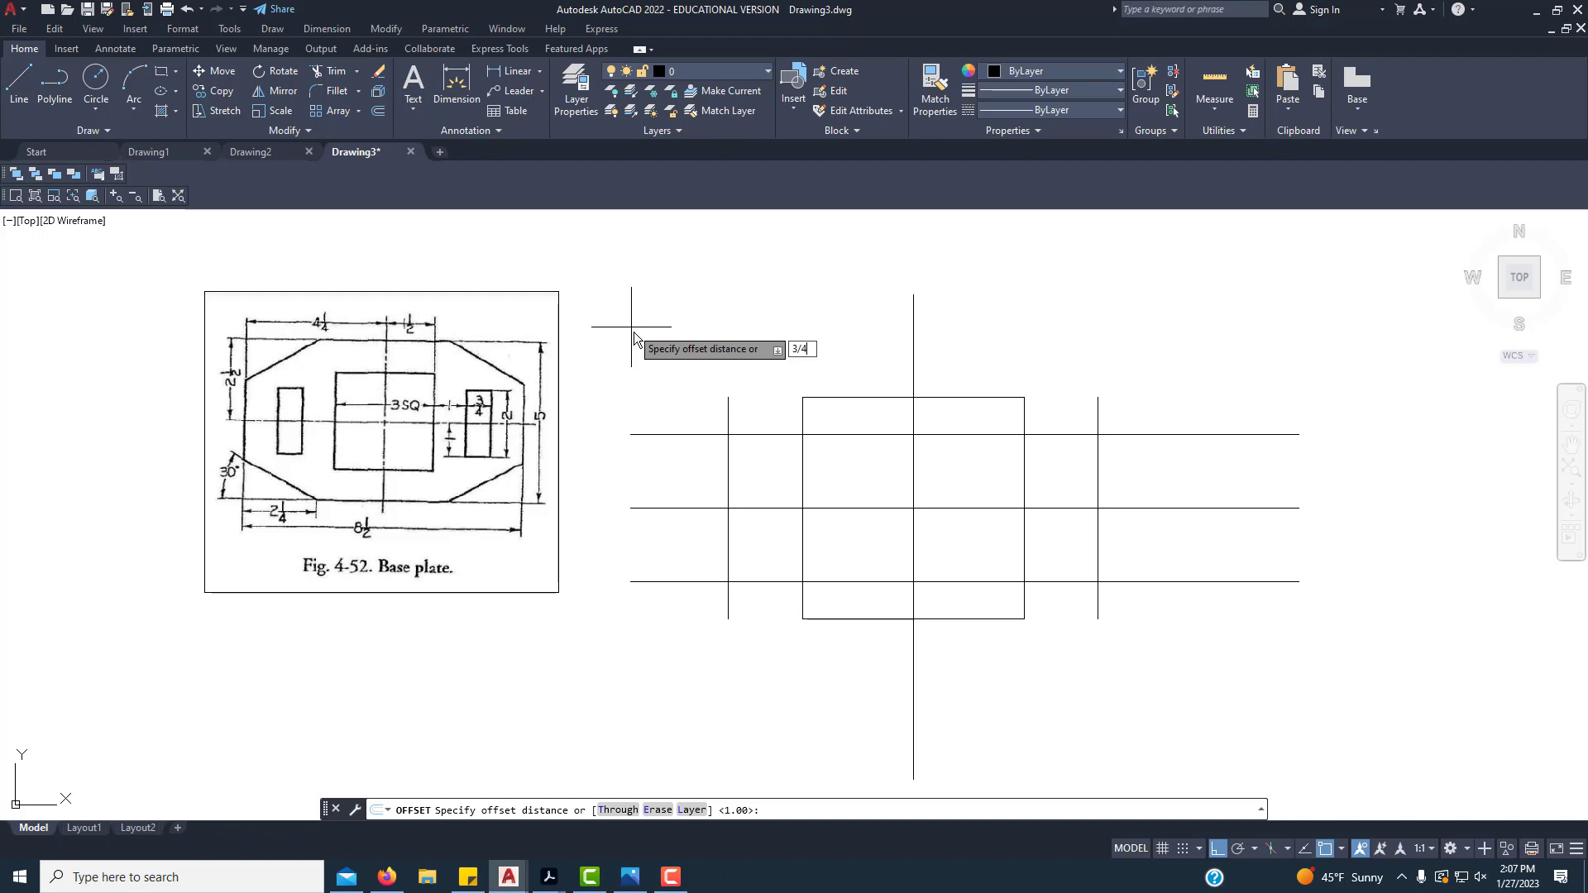
{"action": "key", "text": "Return"}
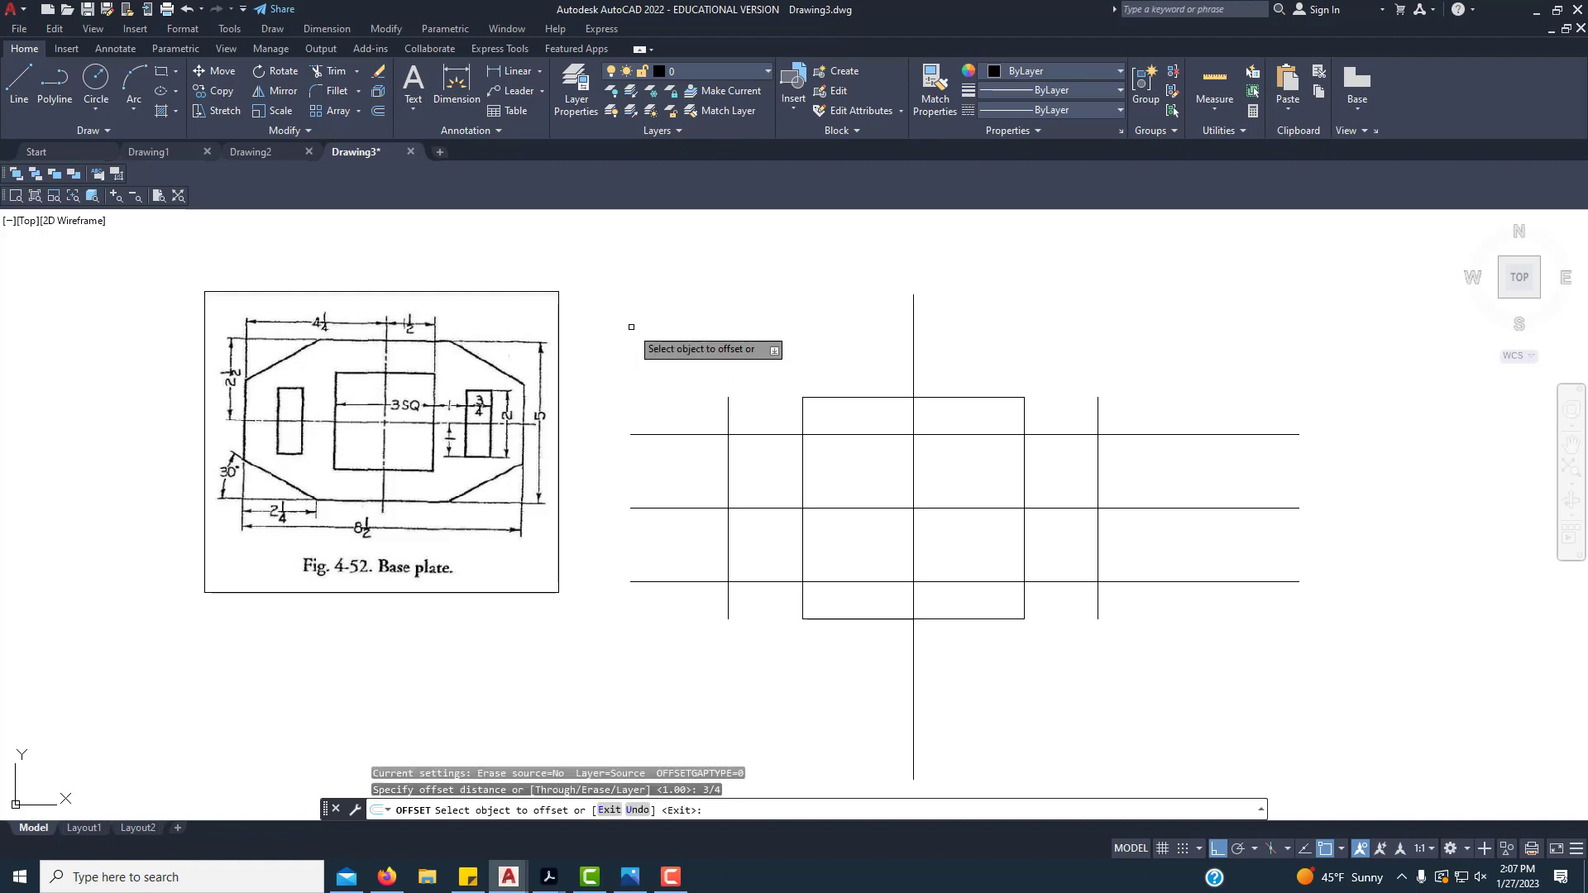
{"action": "left_click", "coordinate": [1098, 470]}
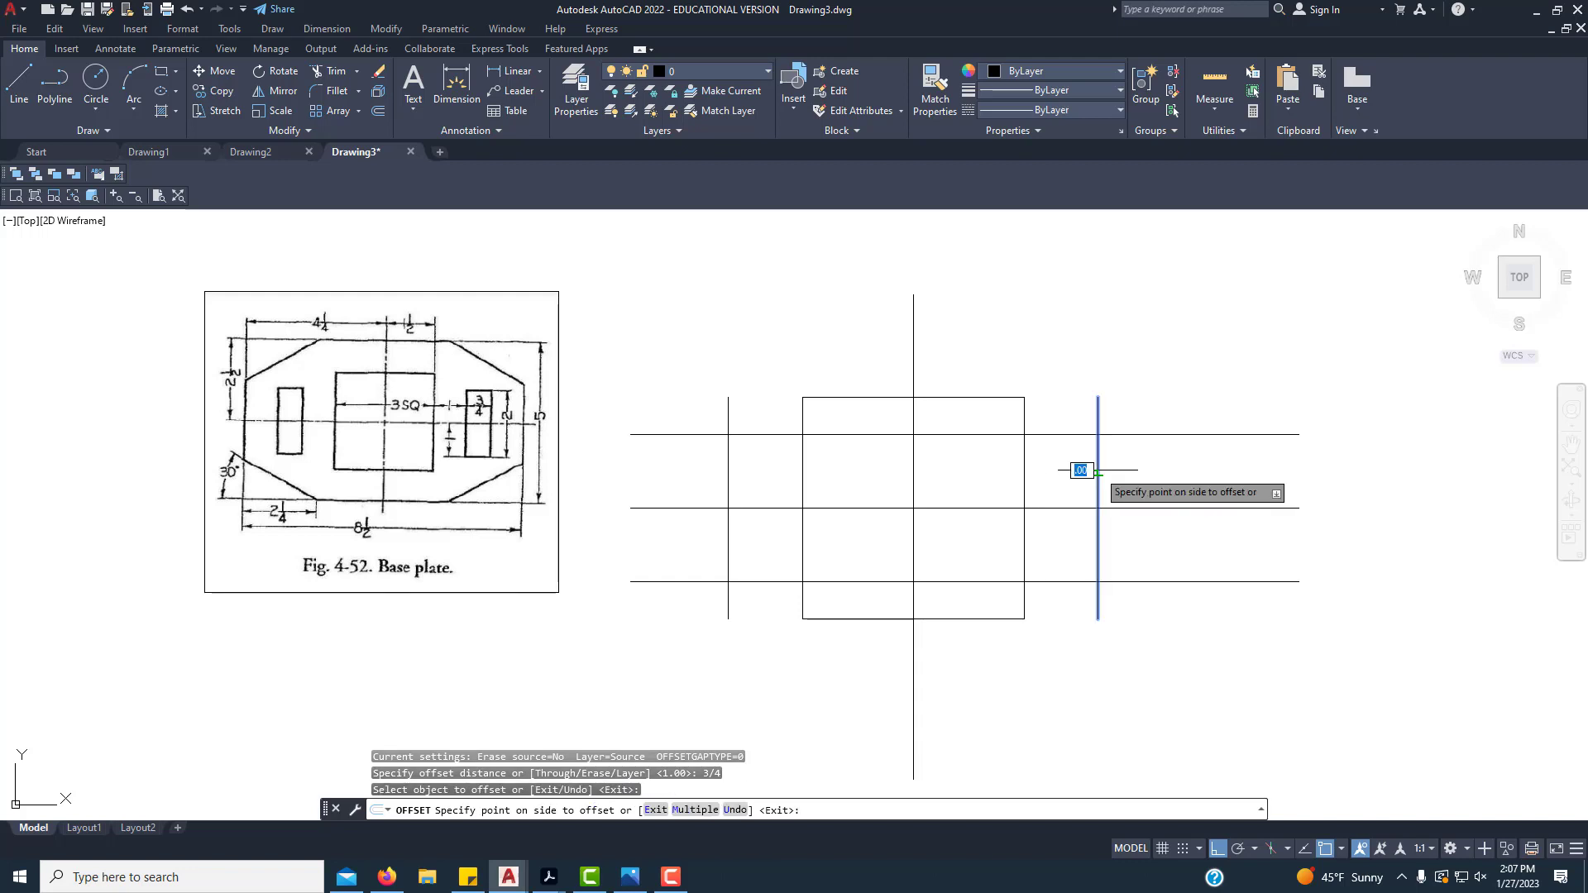
{"action": "left_click", "coordinate": [1230, 460]}
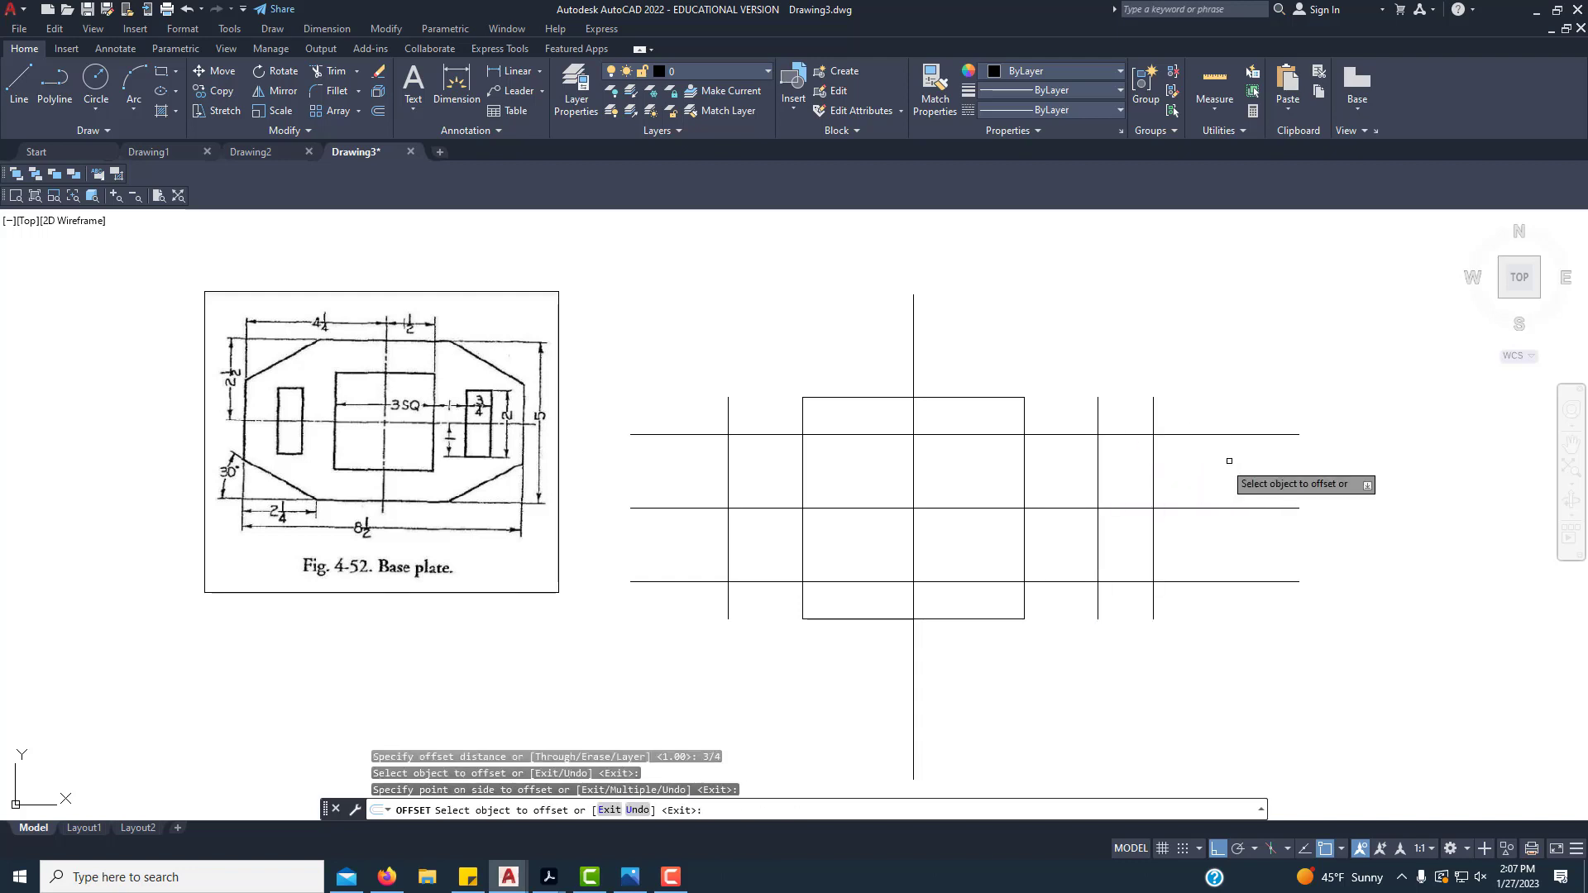
{"action": "left_click", "coordinate": [728, 482]}
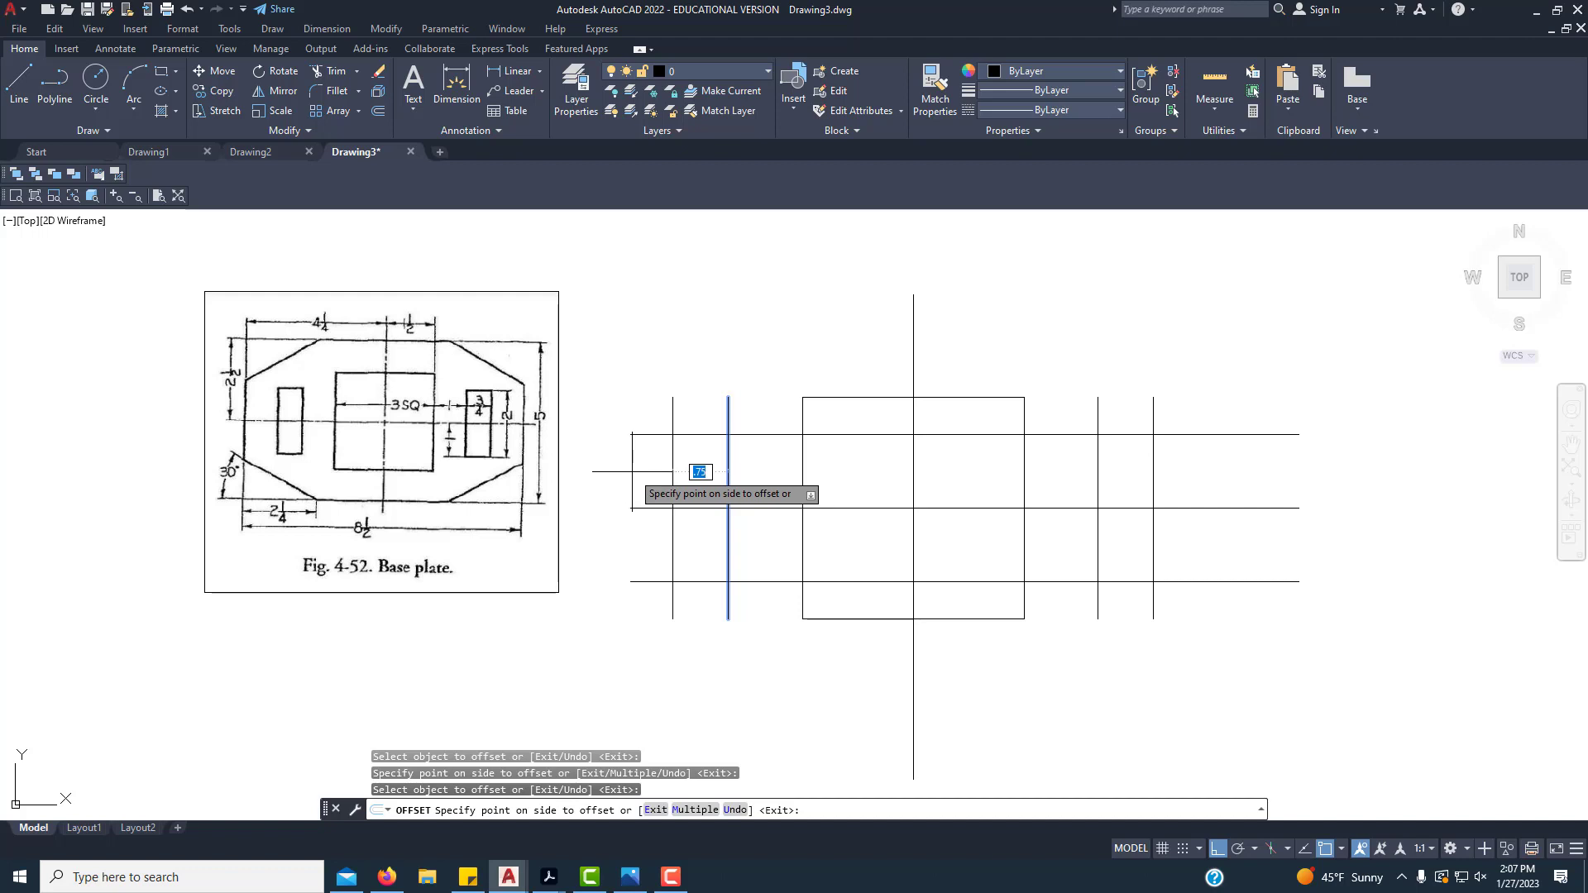
{"action": "left_click", "coordinate": [629, 472]}
{"action": "right_click", "coordinate": [781, 307]}
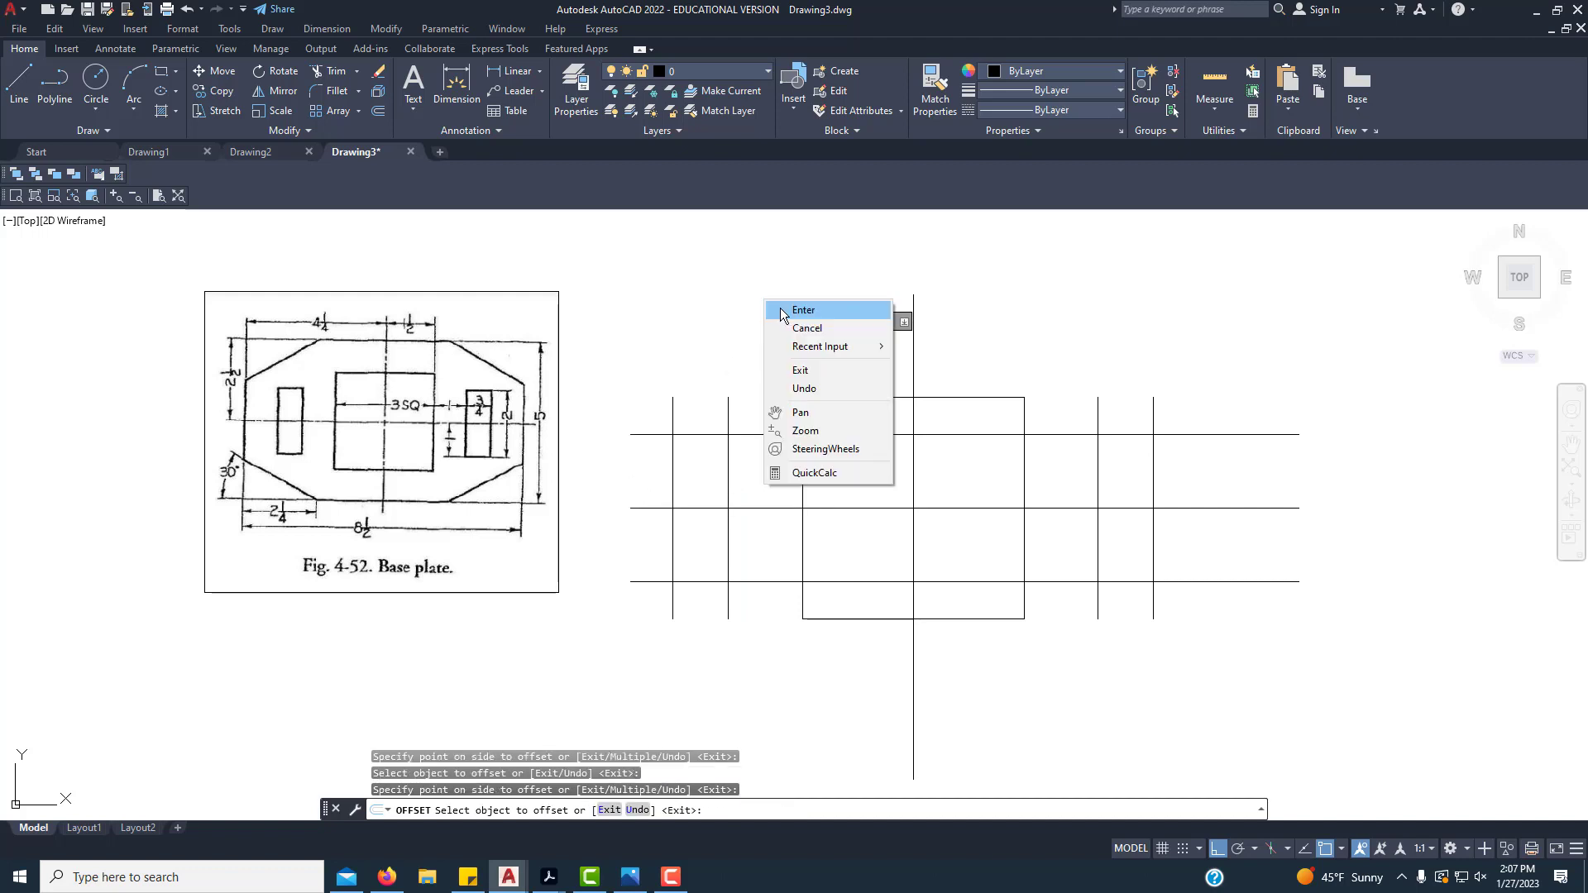
{"action": "left_click", "coordinate": [780, 310]}
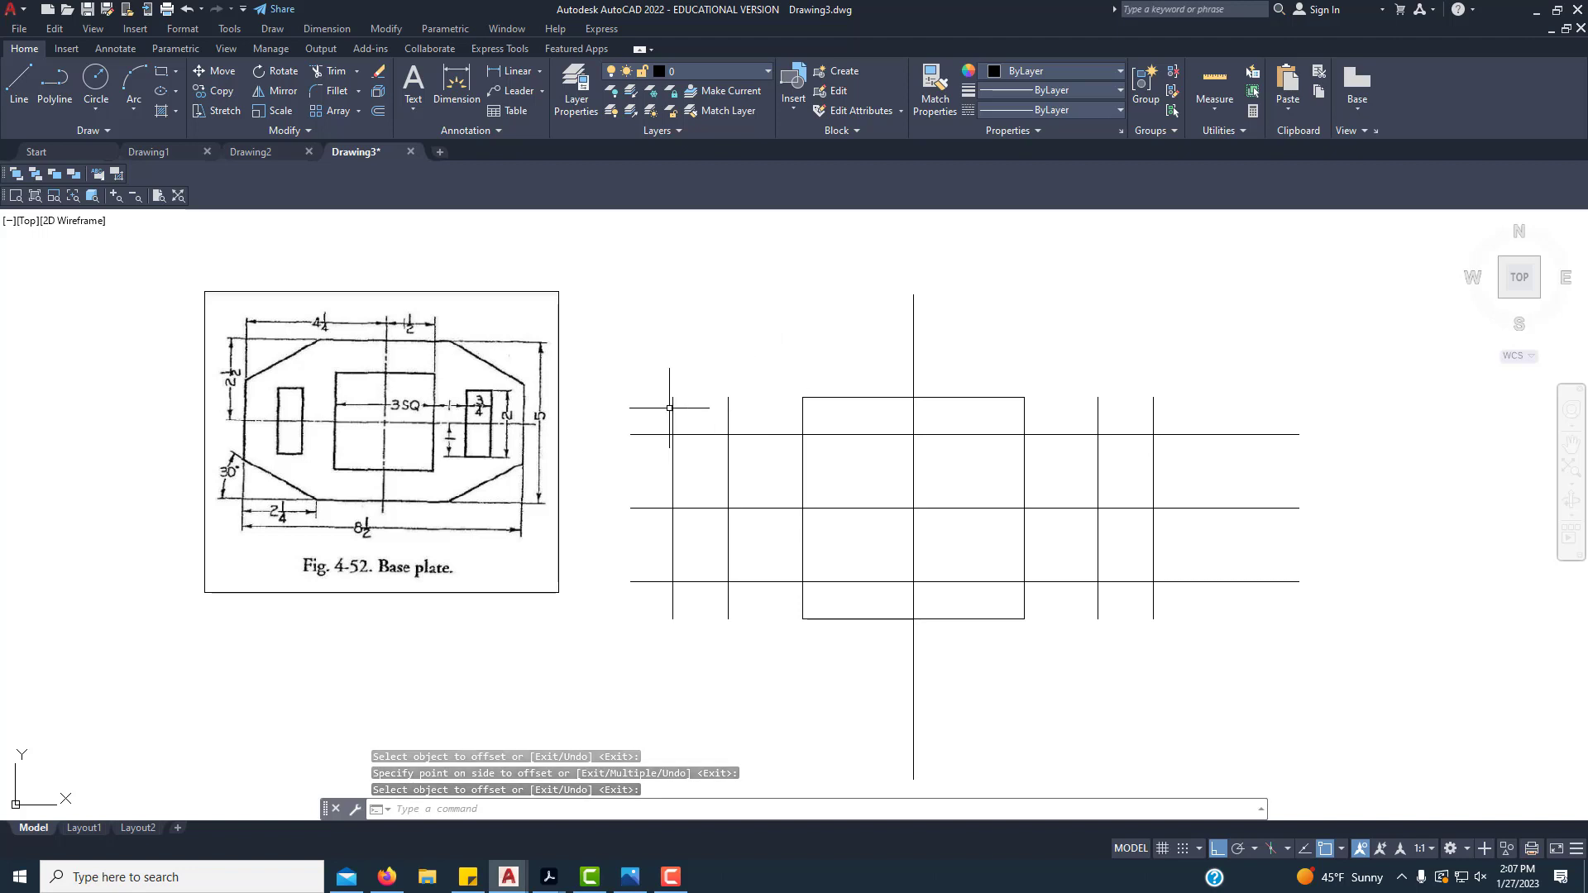
Step: Trim the slots' upper edge line between the slots and beyond the left slot, and the vertical lines projecting above it
{"action": "left_click", "coordinate": [324, 71]}
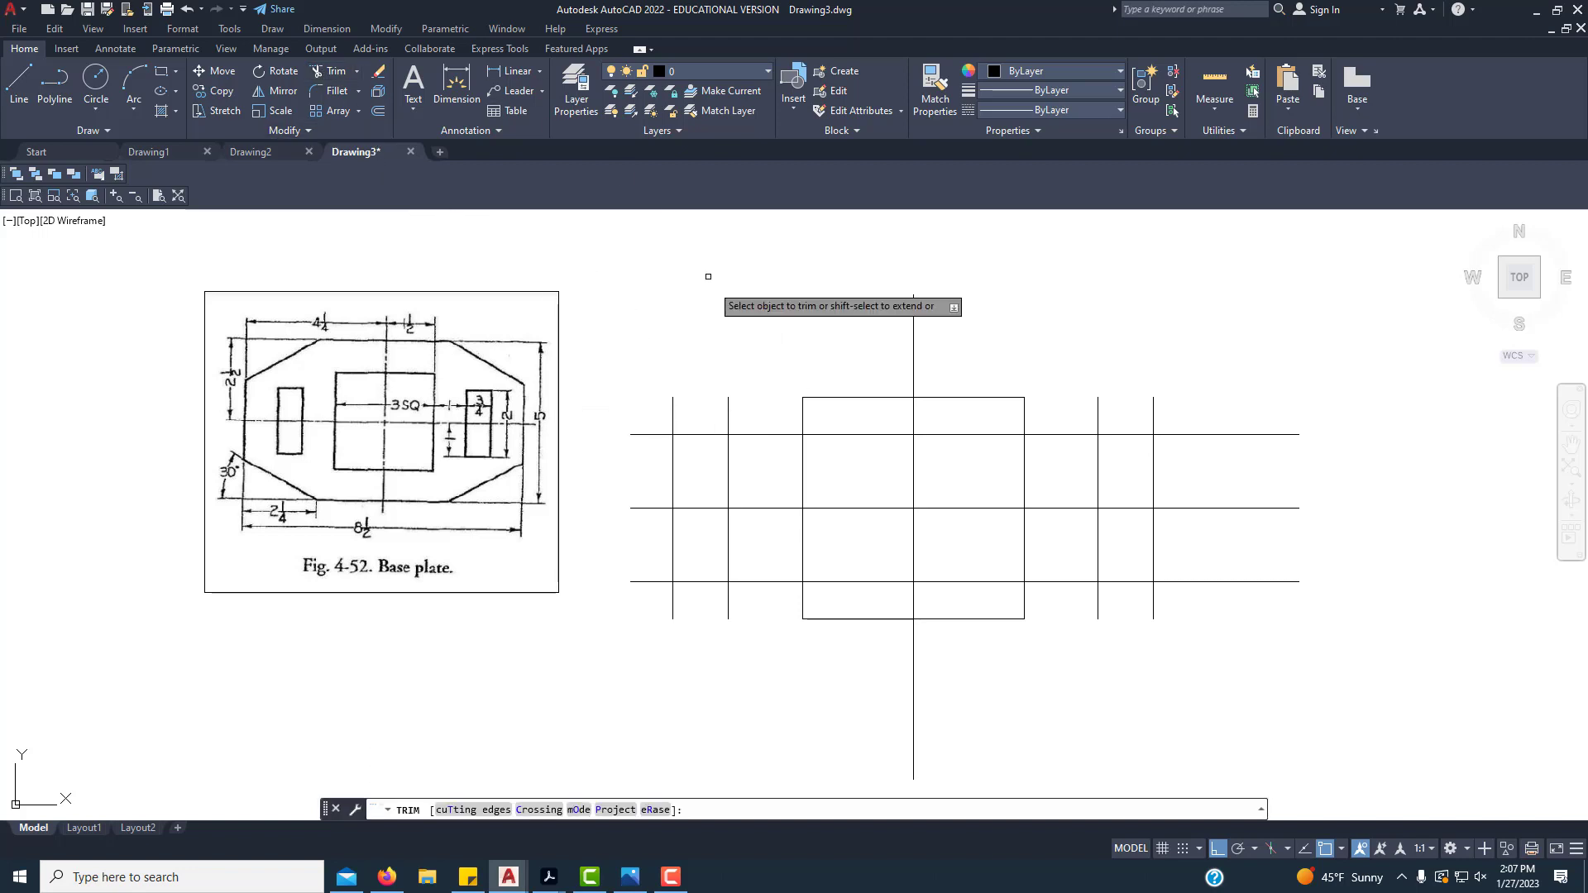
{"action": "left_click", "coordinate": [728, 414]}
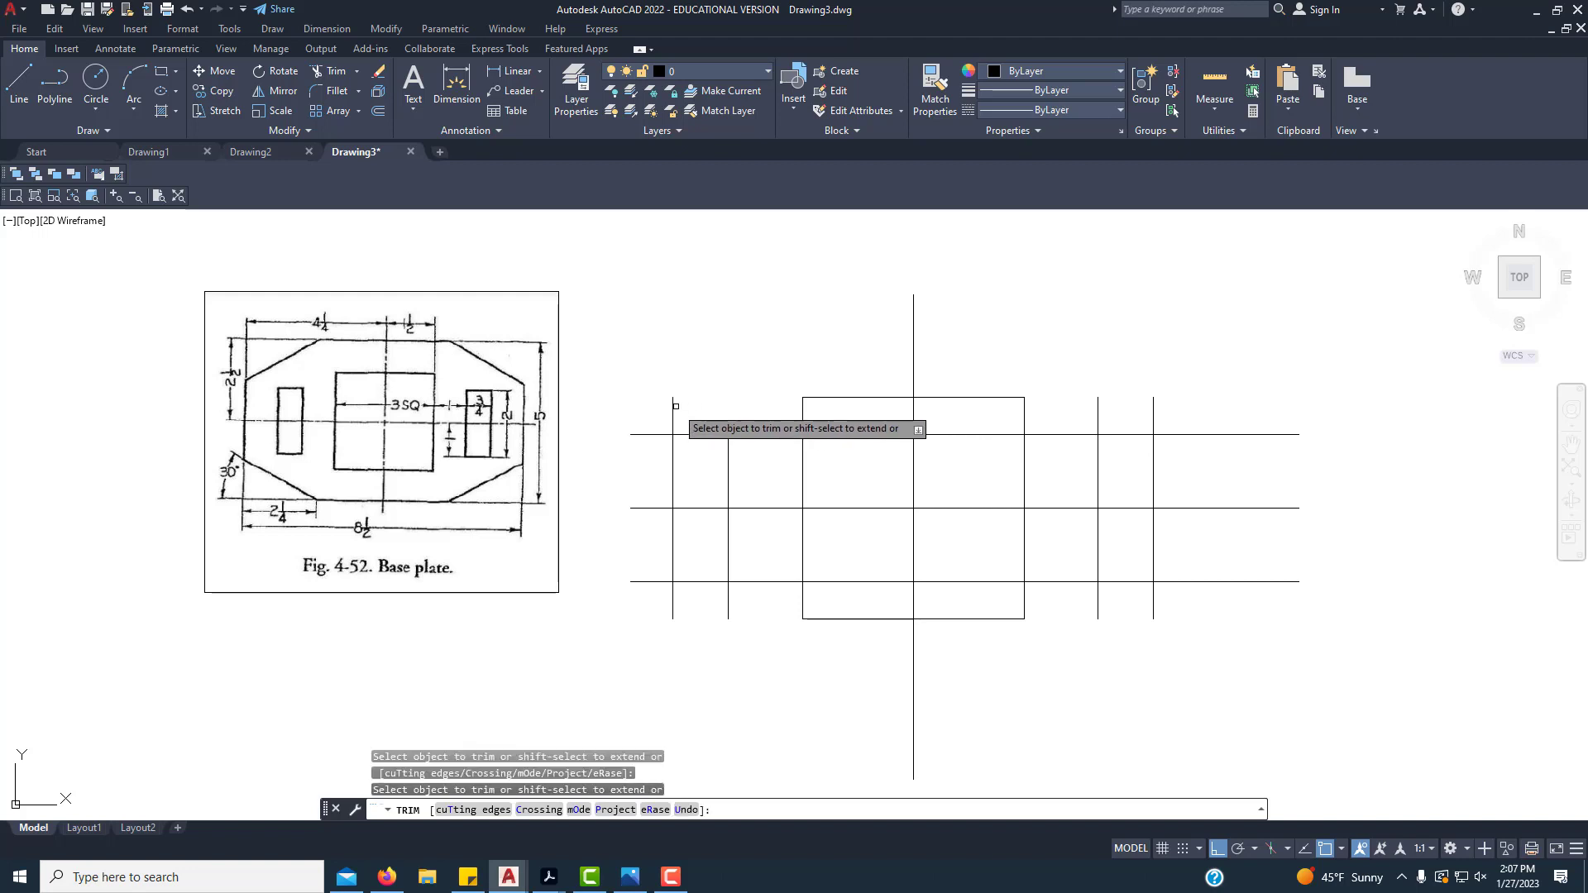
{"action": "left_click", "coordinate": [674, 405]}
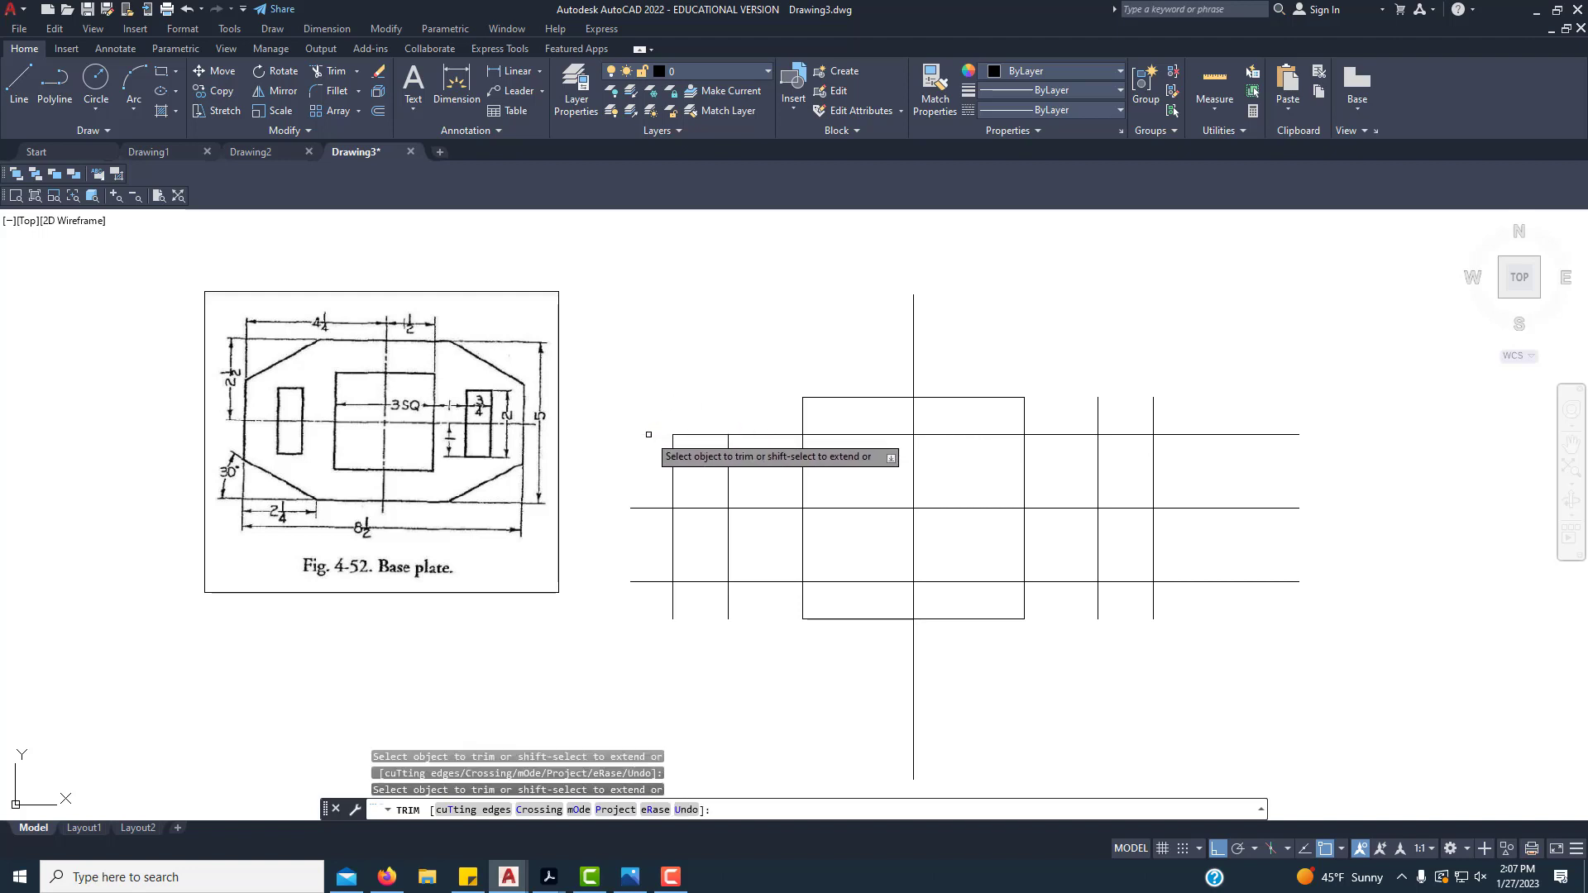
{"action": "left_click", "coordinate": [773, 434]}
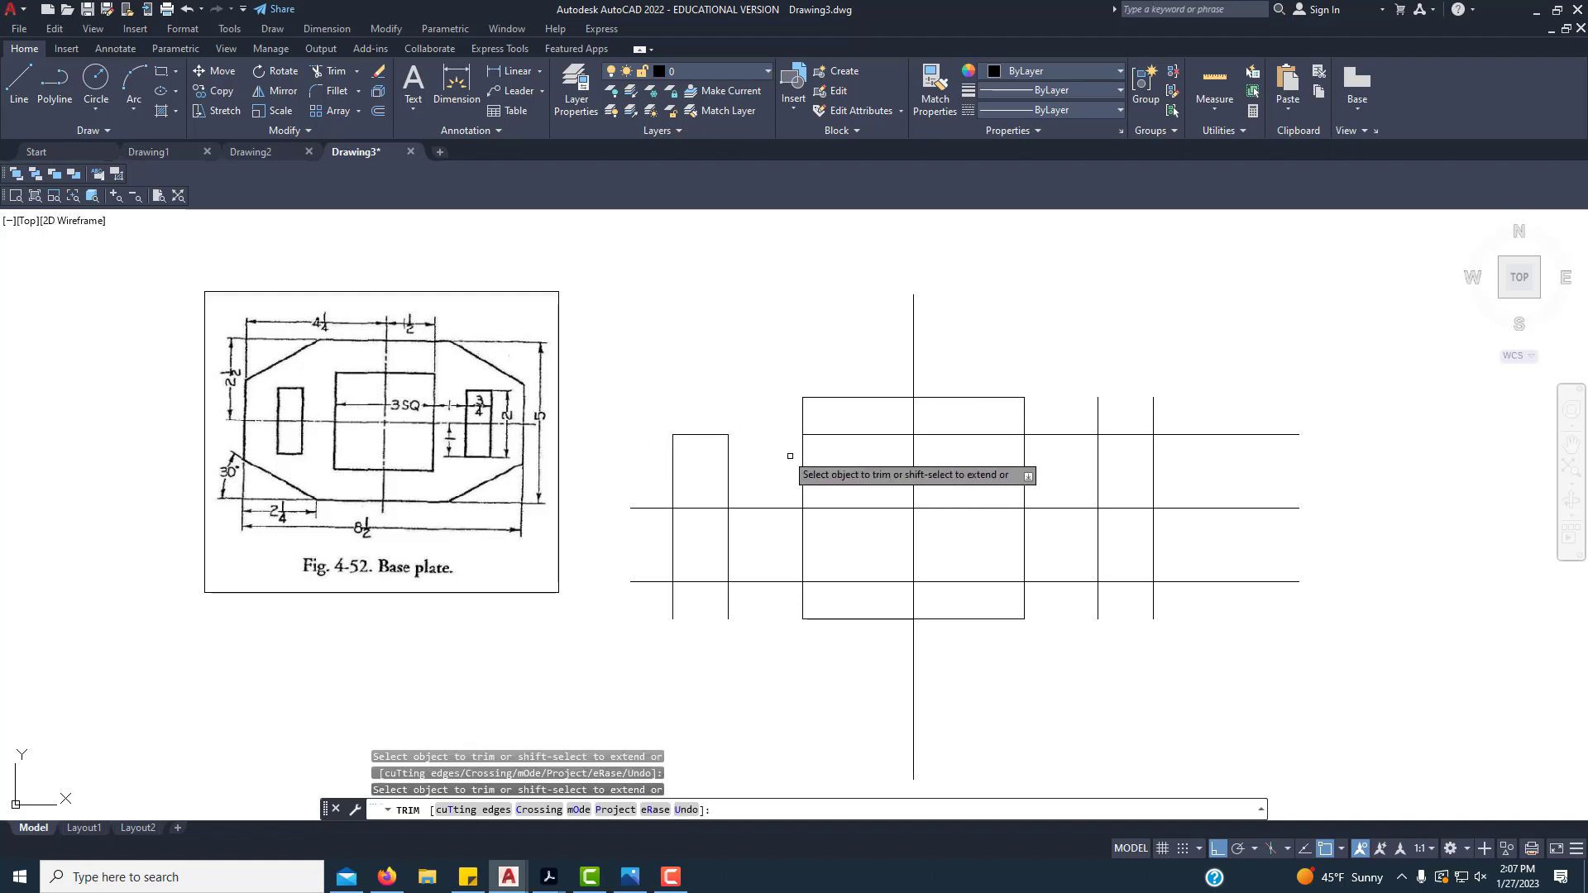
{"action": "left_click", "coordinate": [960, 435]}
{"action": "left_click", "coordinate": [1072, 435]}
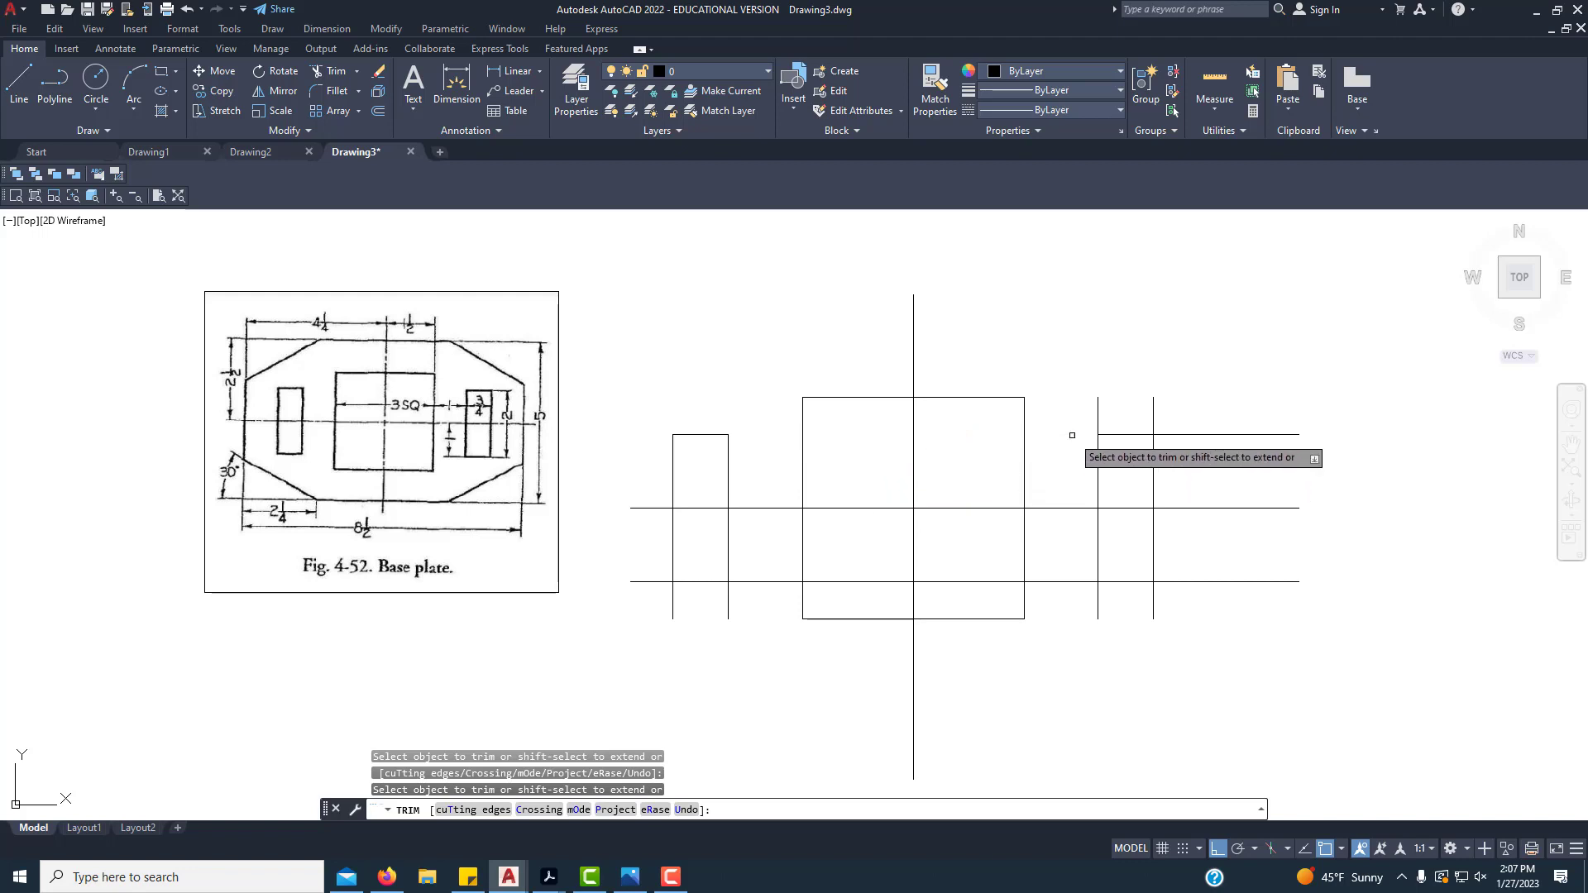
{"action": "left_click", "coordinate": [1097, 415]}
{"action": "left_click", "coordinate": [1152, 414]}
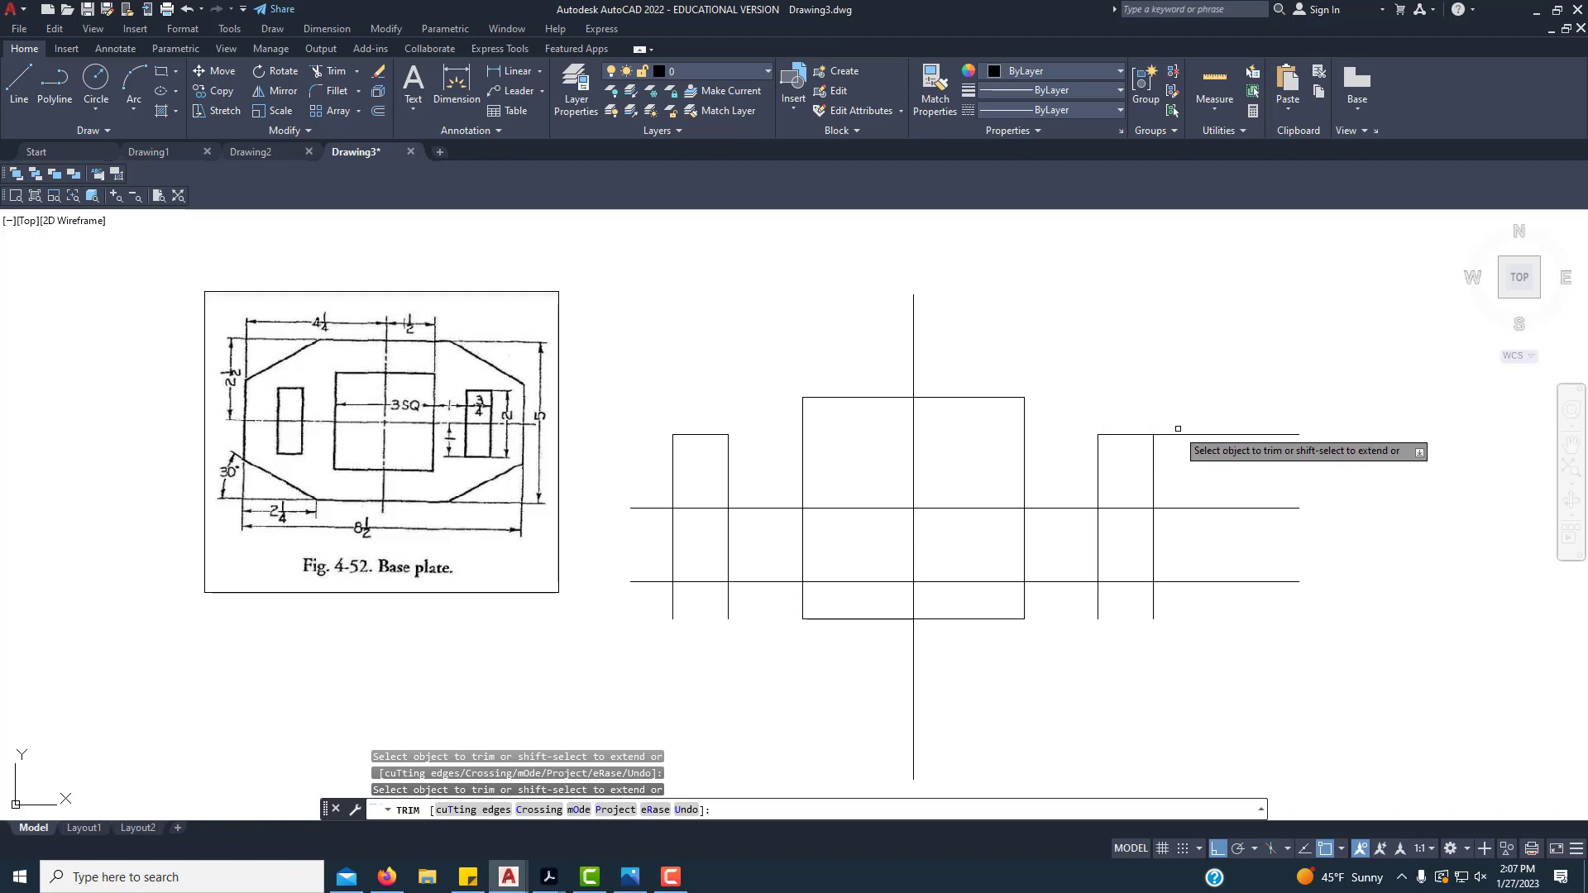
Step: Trim the slots' lower edge line between and beyond the slots and the vertical lines projecting below it, leaving two closed rectangular slots
{"action": "left_click", "coordinate": [1207, 581]}
{"action": "left_click", "coordinate": [1152, 606]}
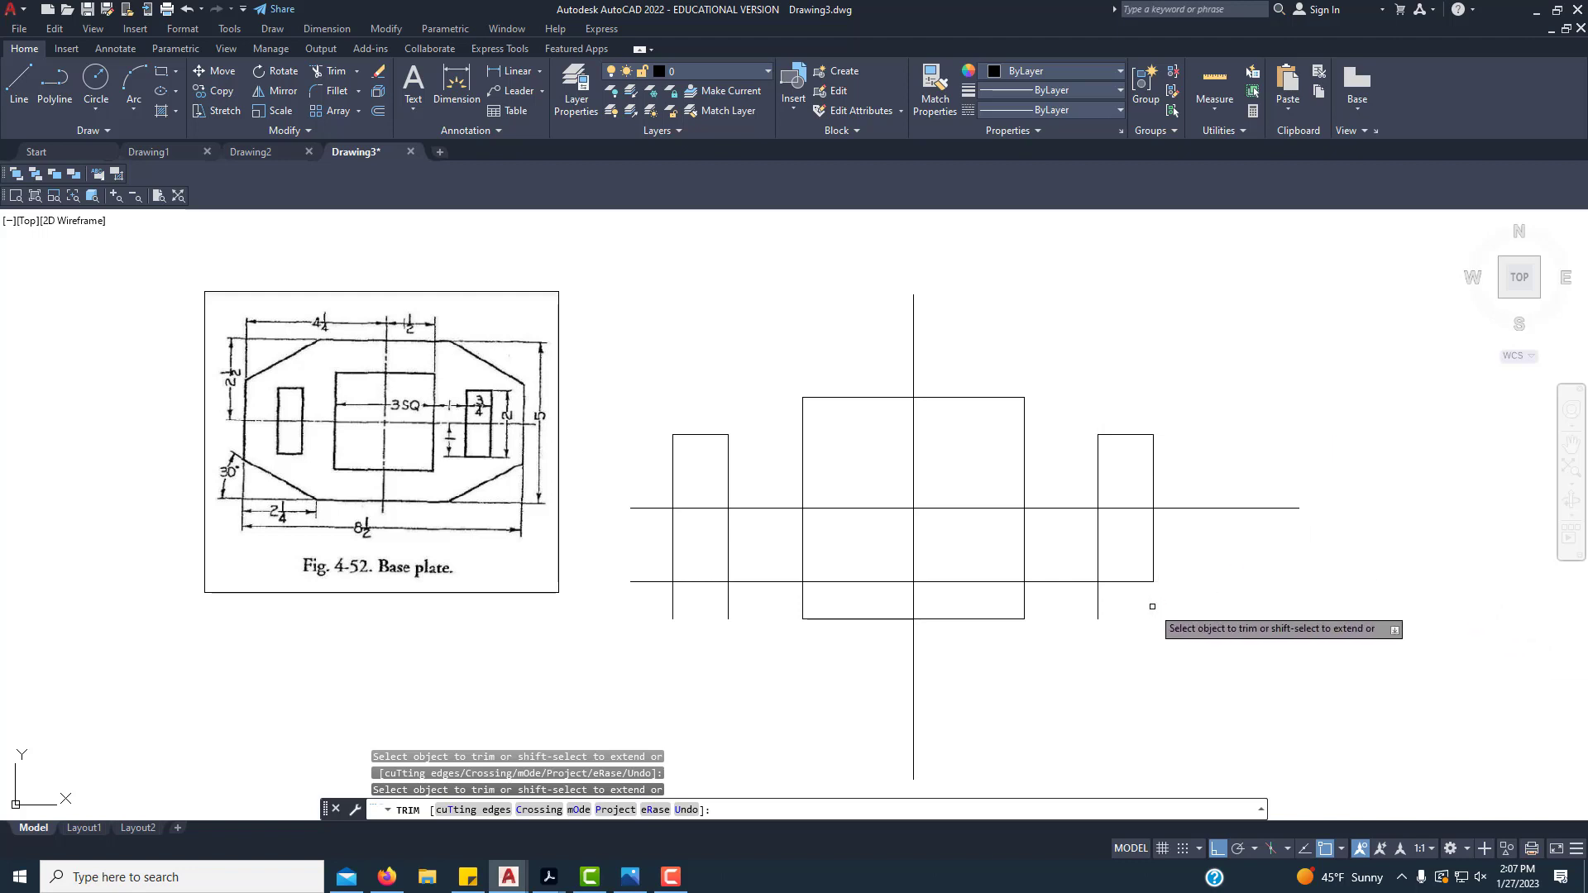
{"action": "left_click", "coordinate": [1099, 599]}
{"action": "left_click", "coordinate": [1049, 580]}
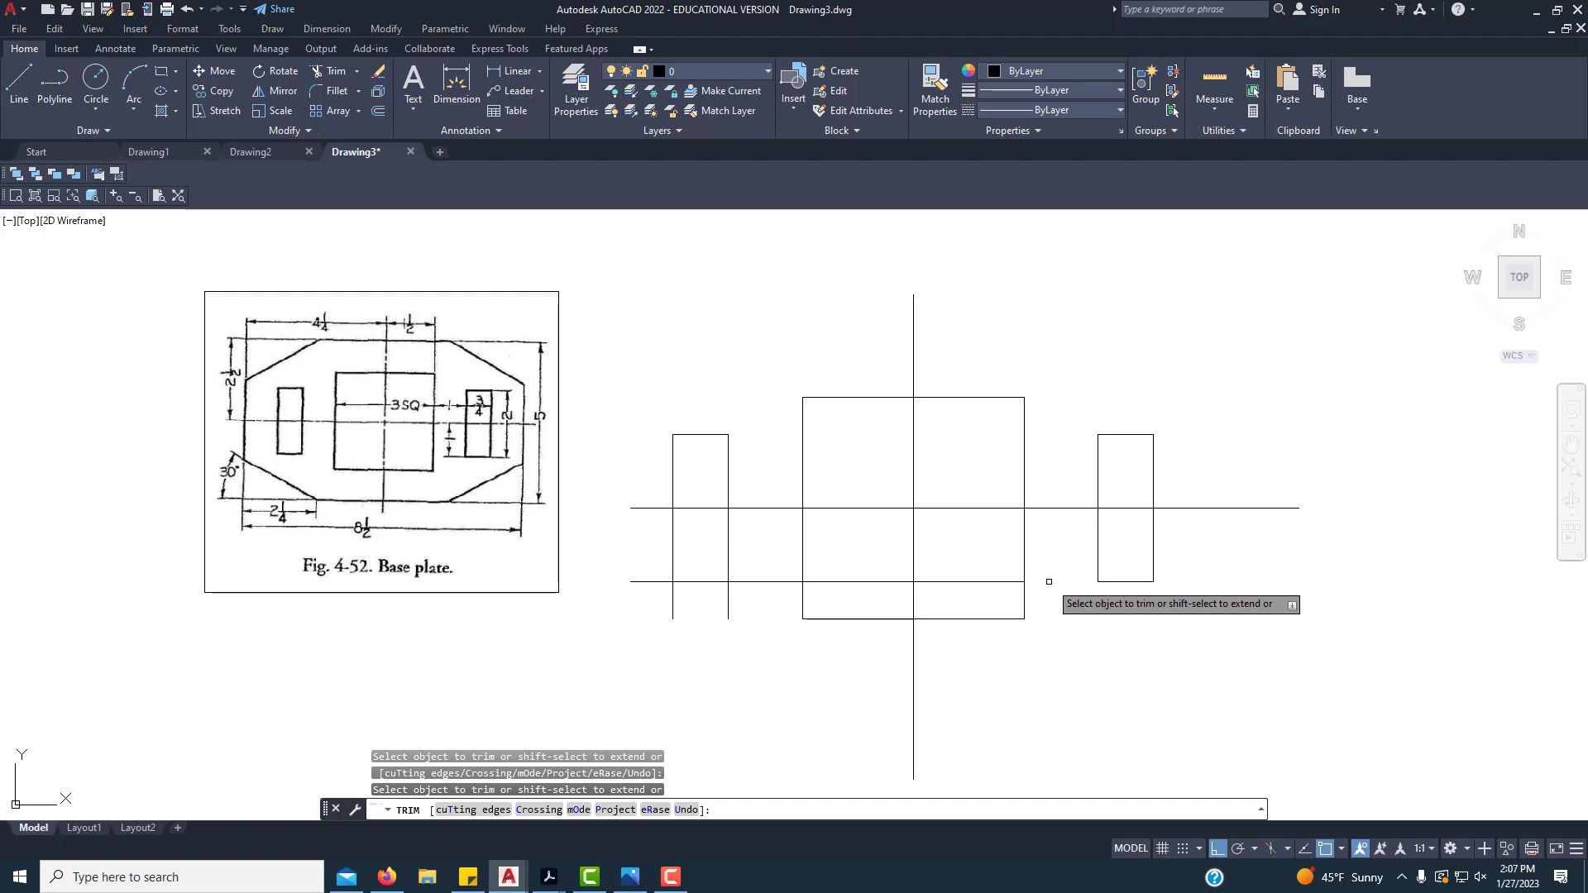
{"action": "left_click", "coordinate": [982, 581]}
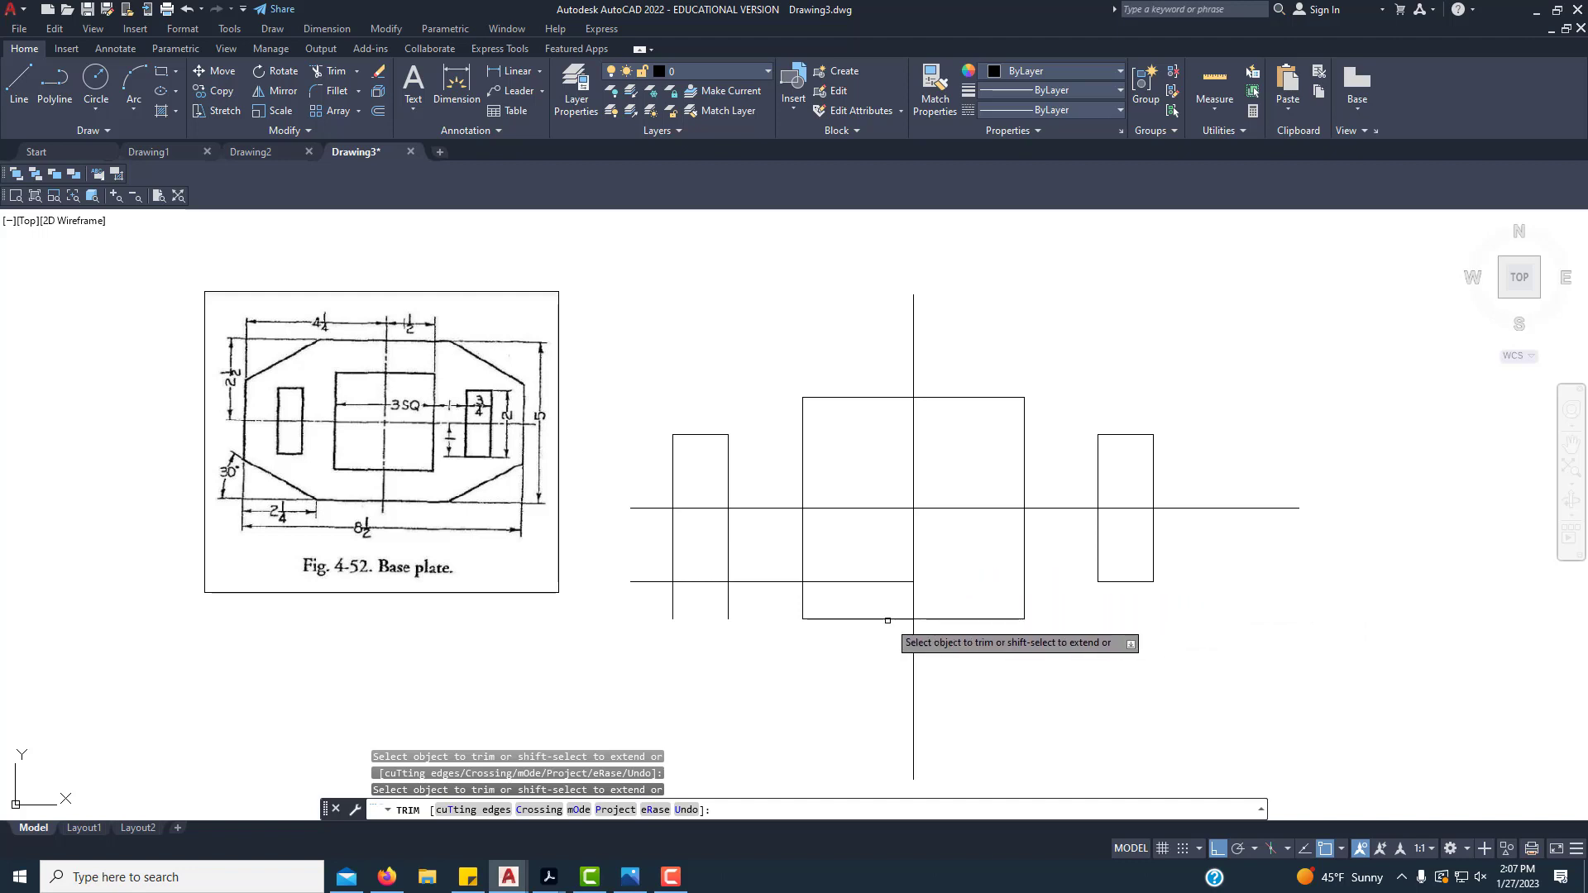
{"action": "left_click", "coordinate": [857, 582]}
{"action": "left_click_drag", "start_coordinate": [746, 578], "coordinate": [724, 607]}
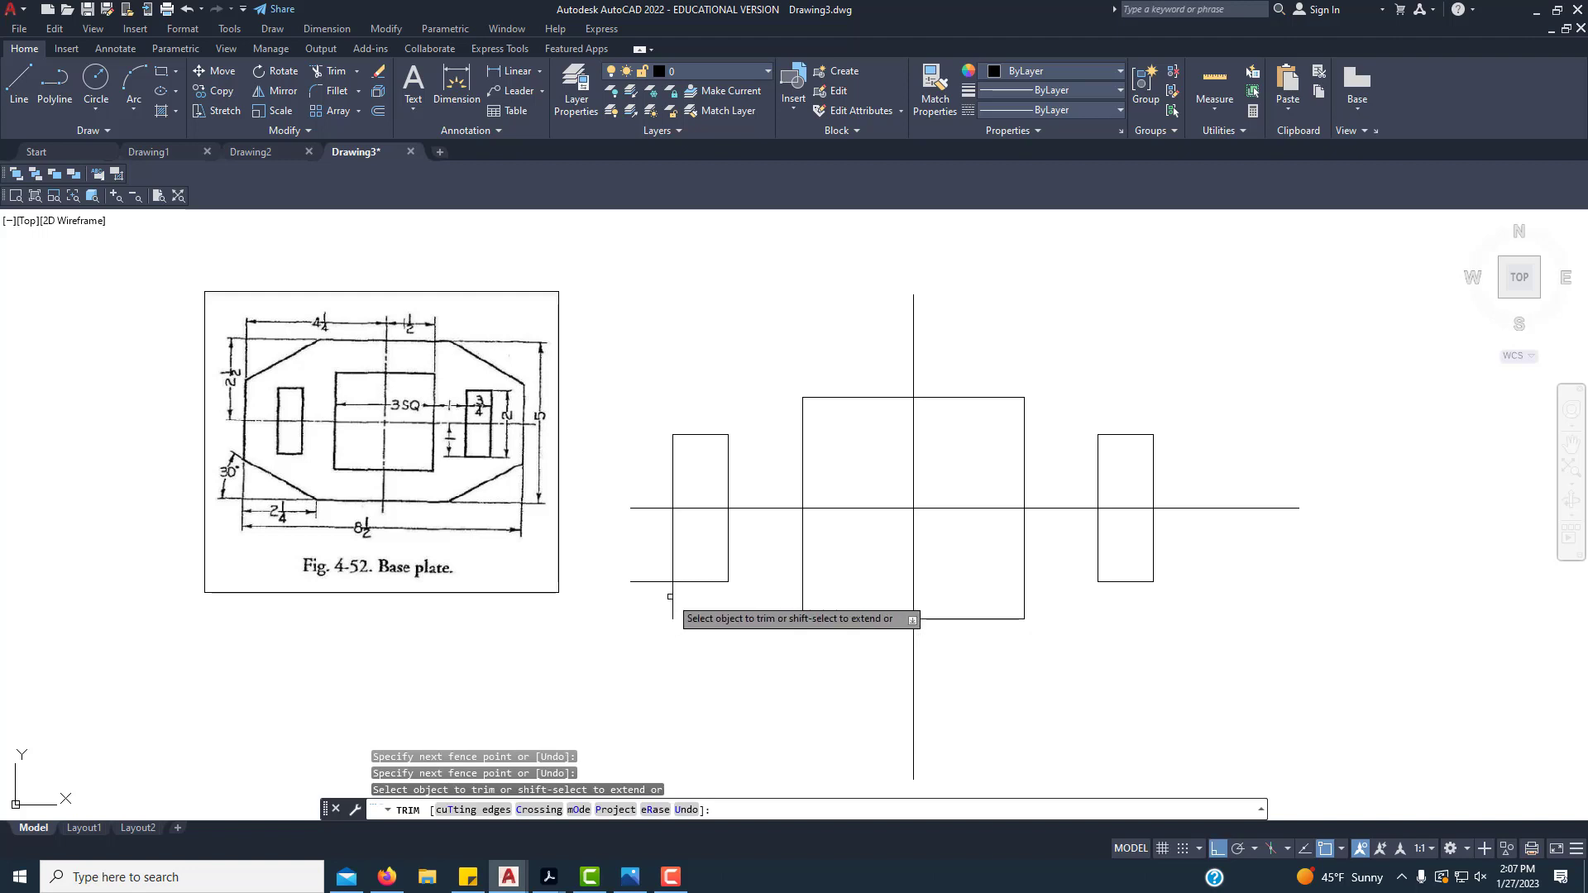
{"action": "left_click", "coordinate": [671, 601]}
{"action": "left_click", "coordinate": [650, 581]}
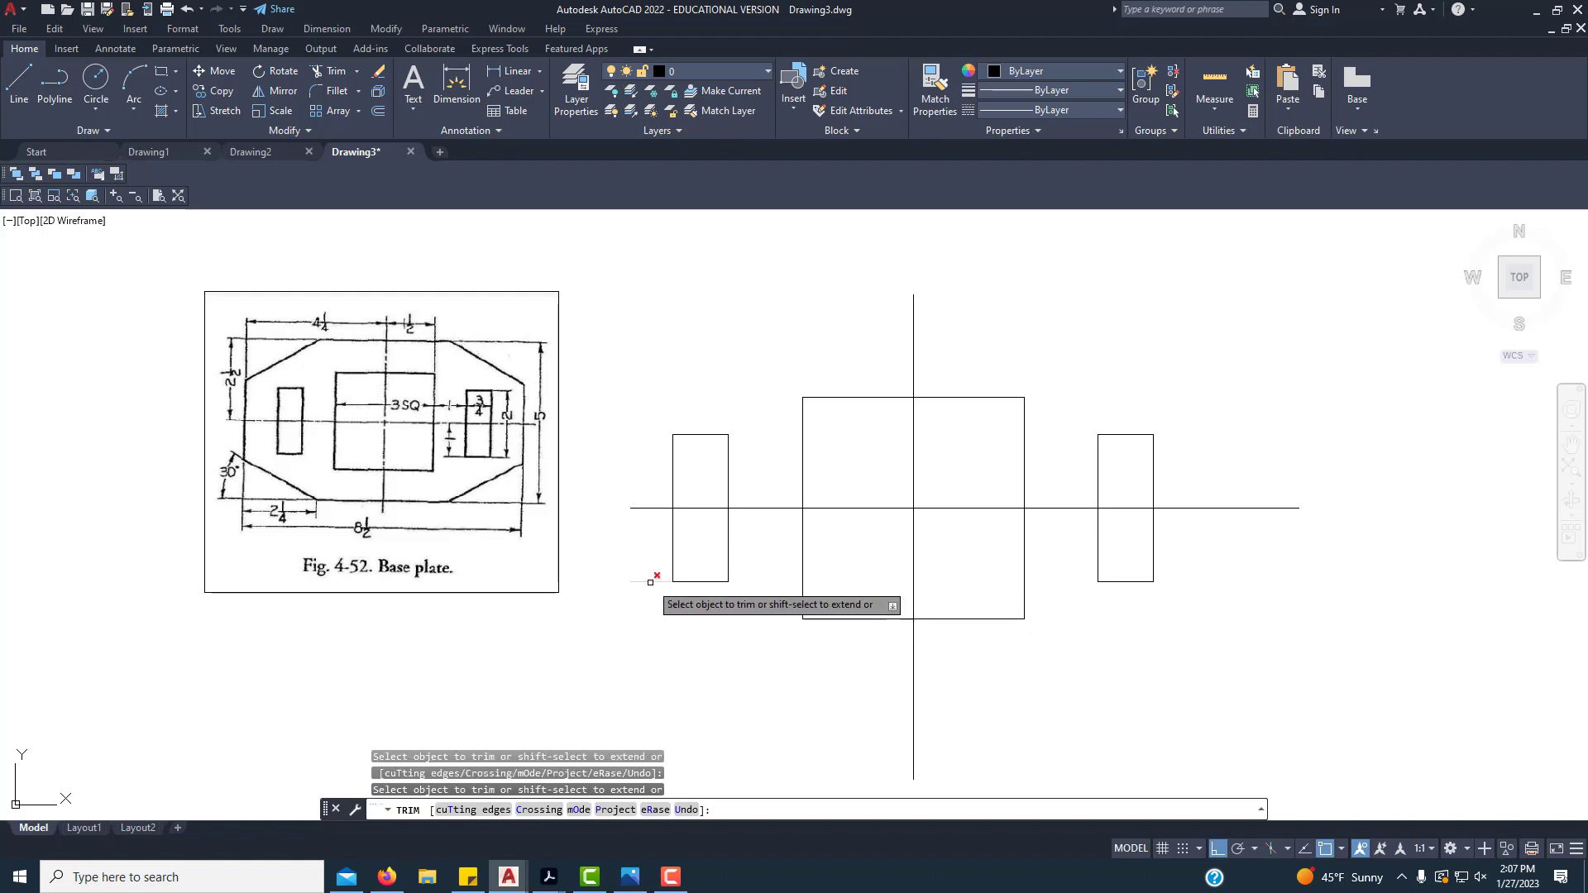
{"action": "right_click", "coordinate": [698, 338]}
{"action": "left_click", "coordinate": [718, 345]}
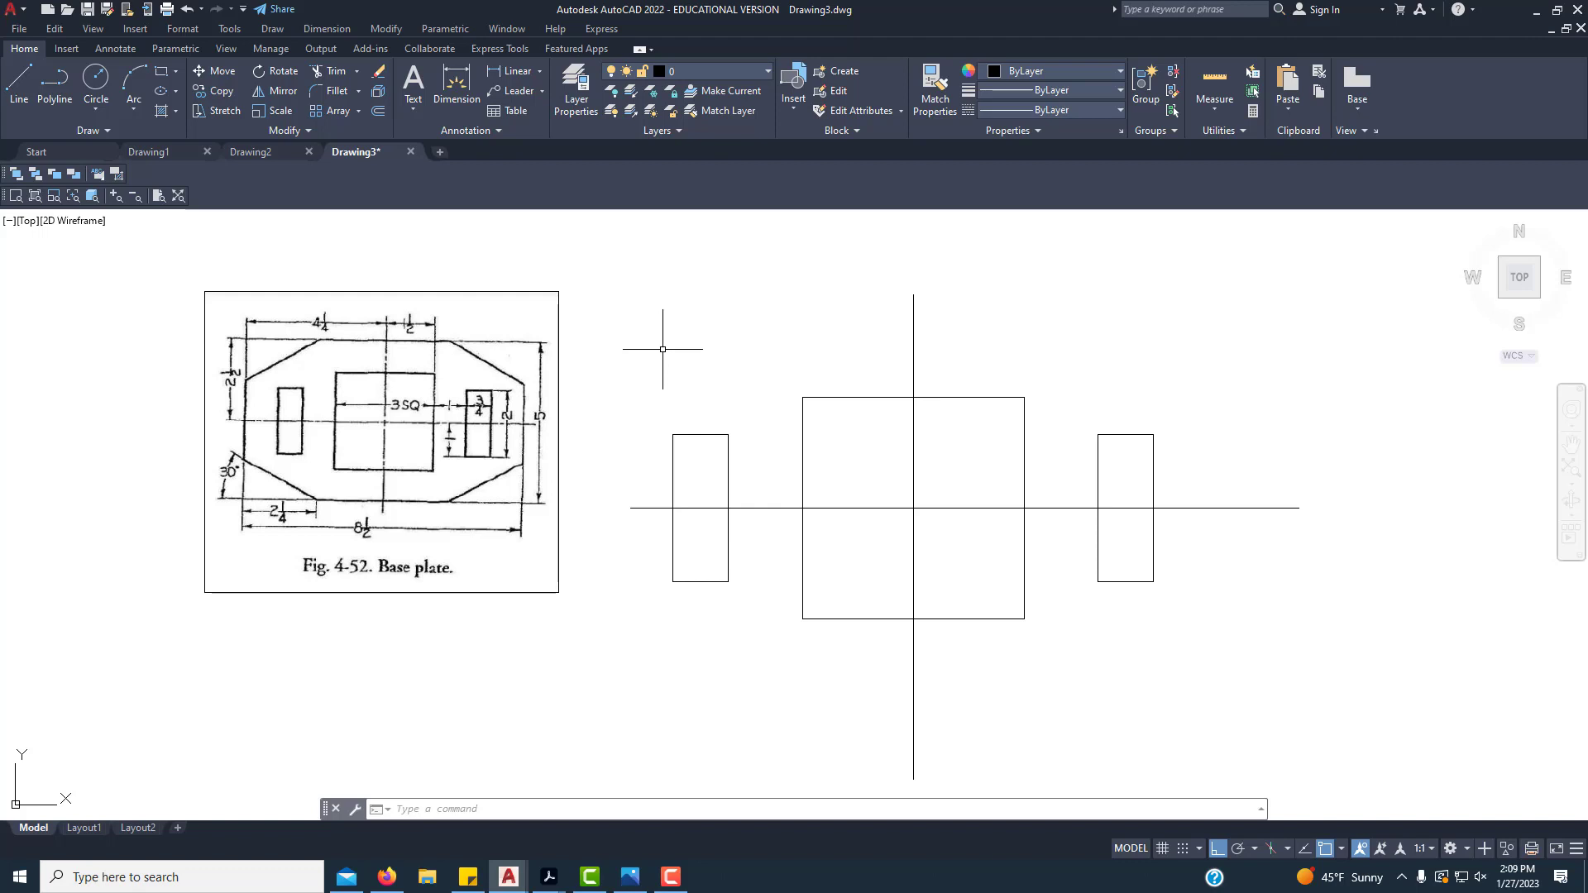
Step: Offset the horizontal centre line 2.5 units above and below for the plate's upper and lower edges
{"action": "left_click", "coordinate": [378, 110]}
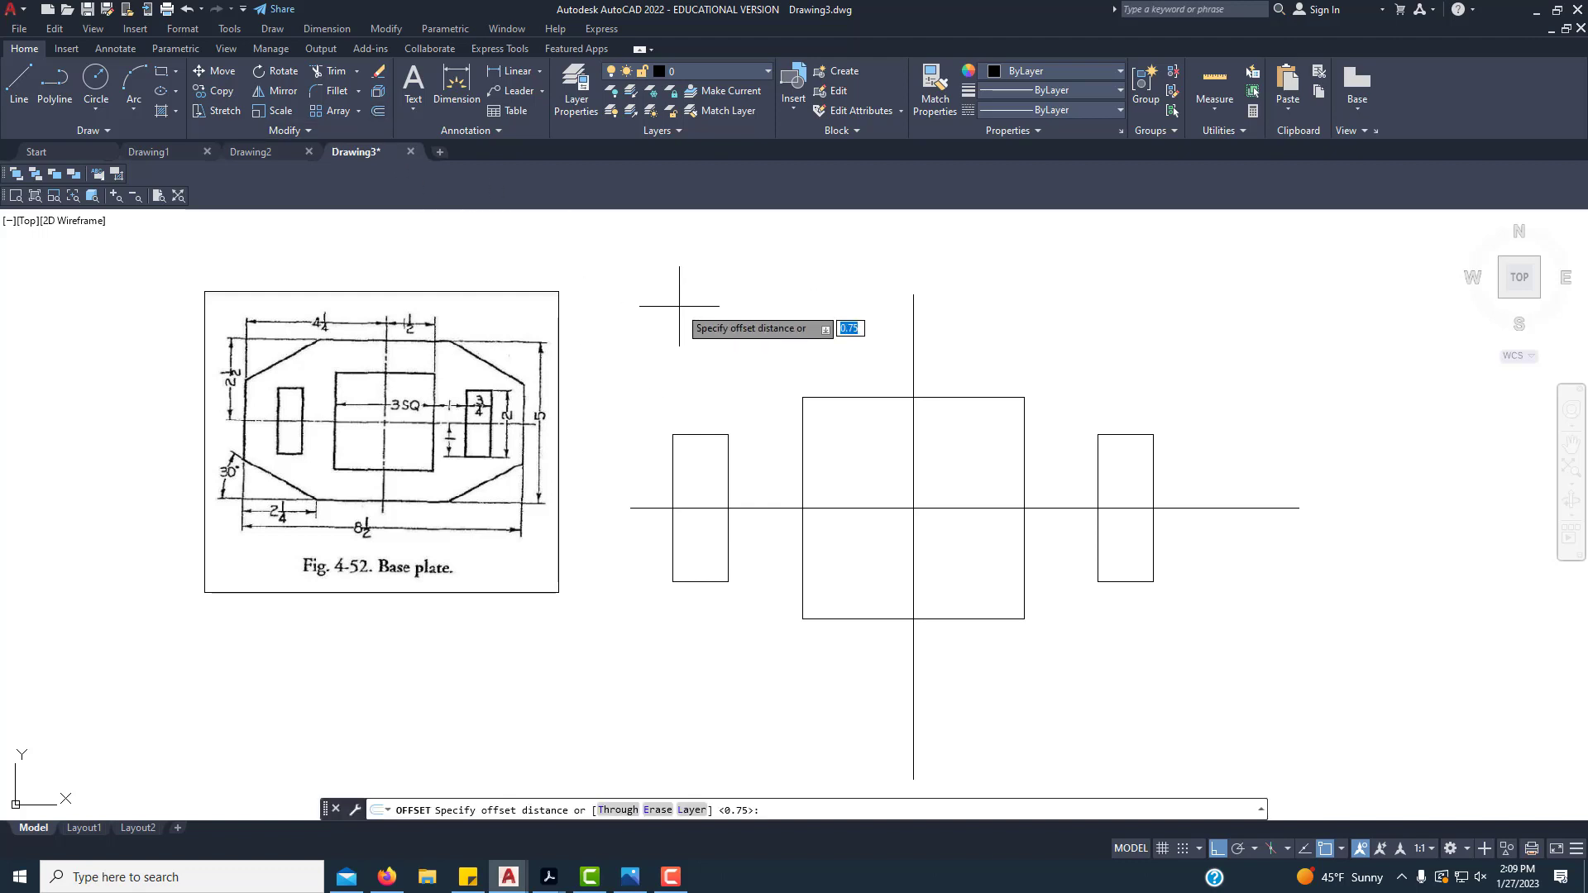
{"action": "type", "text": "2."}
{"action": "key", "text": "Return"}
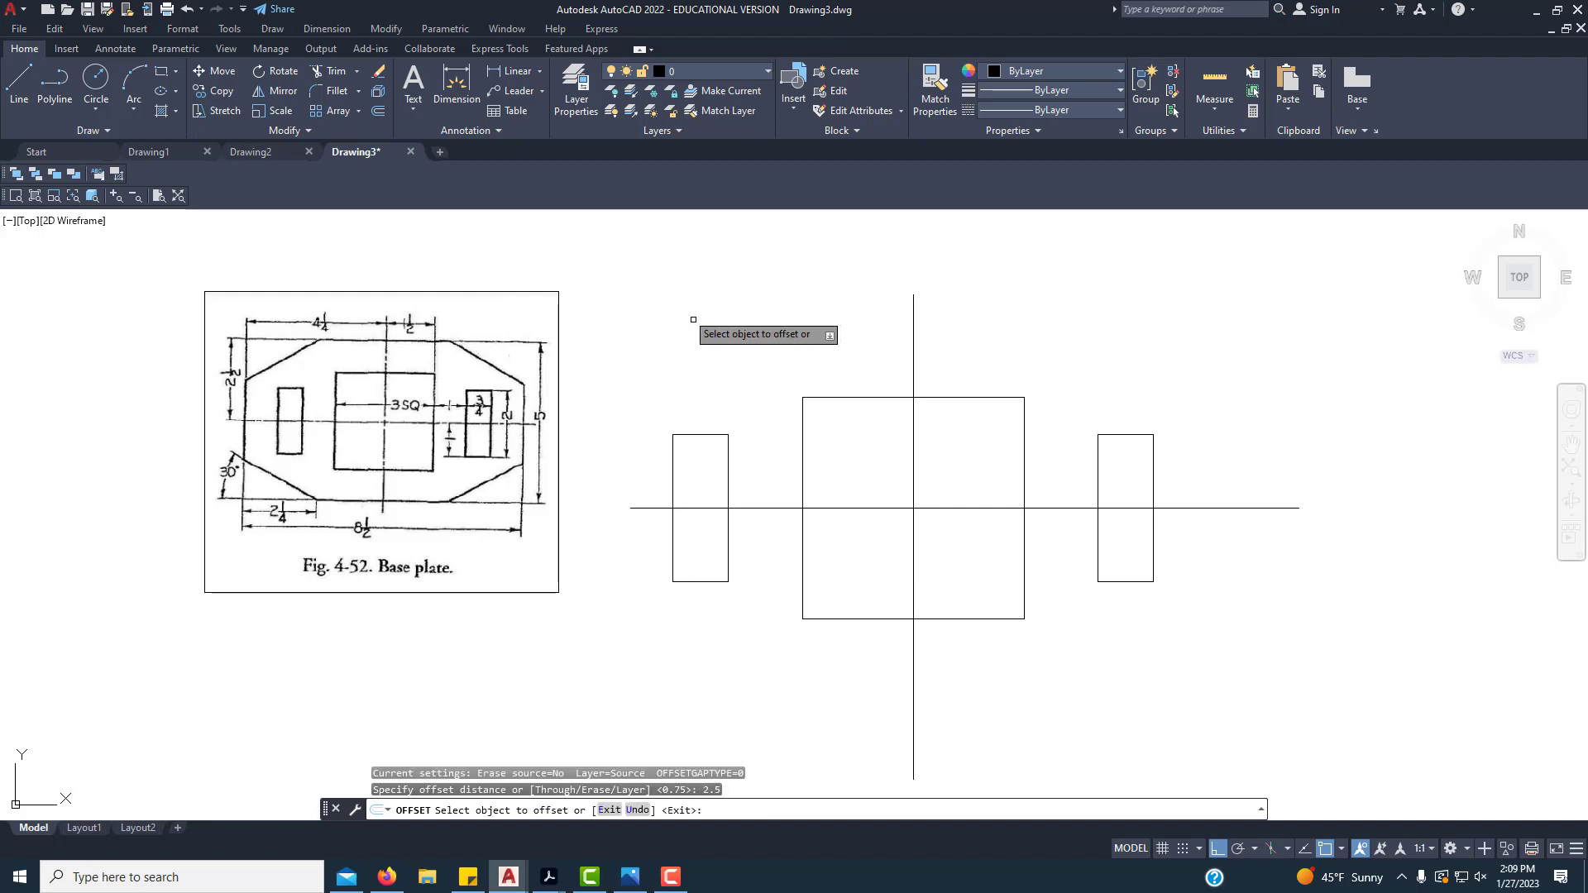
{"action": "left_click", "coordinate": [884, 508]}
{"action": "left_click", "coordinate": [827, 281]}
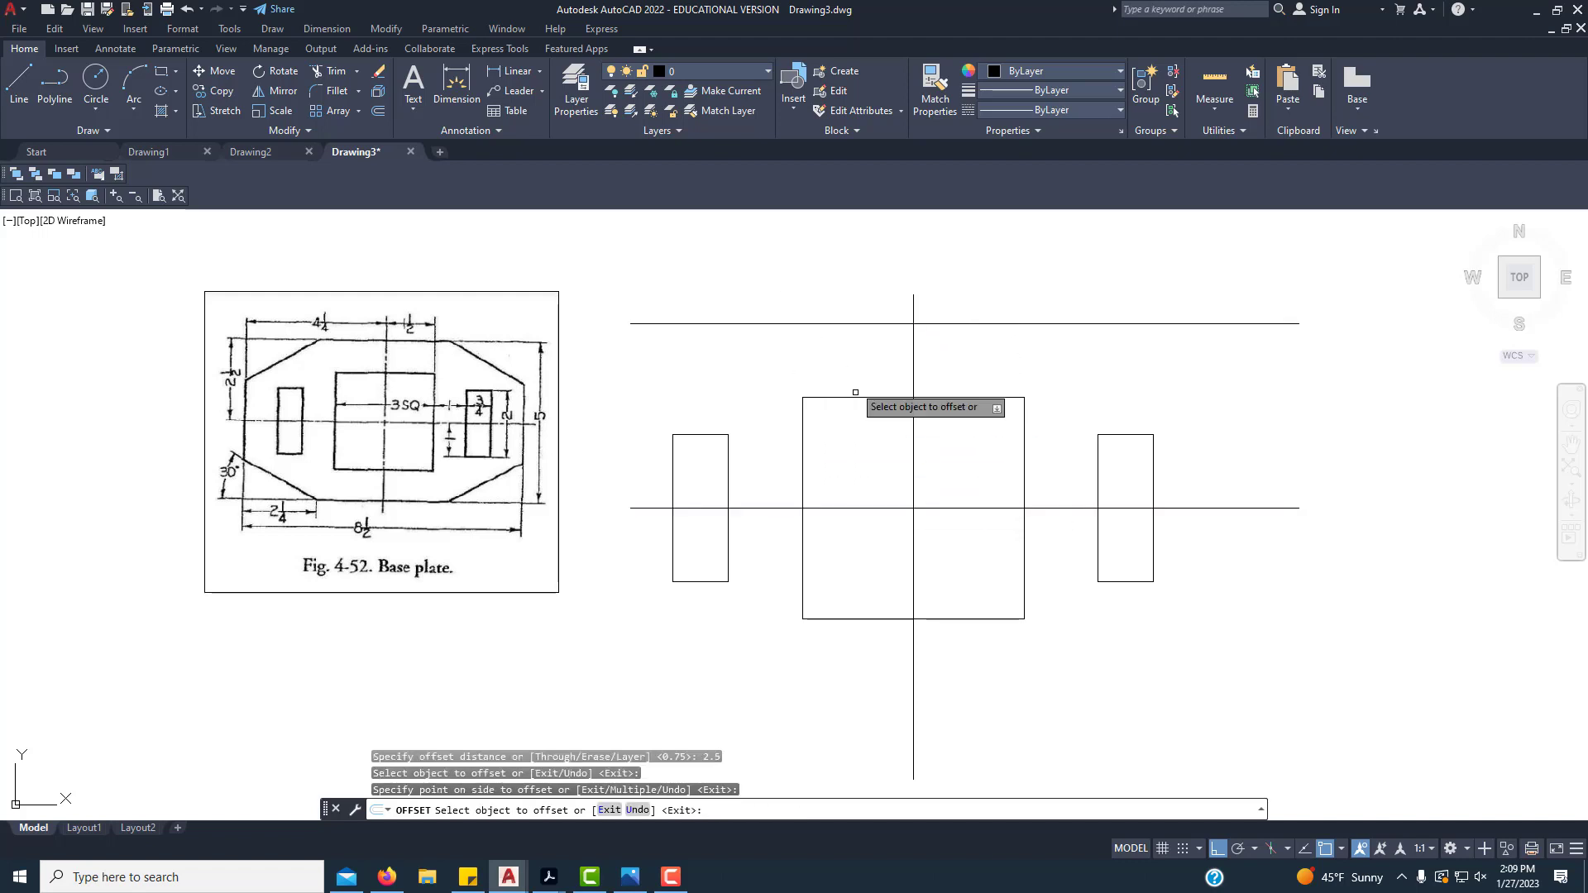
{"action": "left_click", "coordinate": [858, 506]}
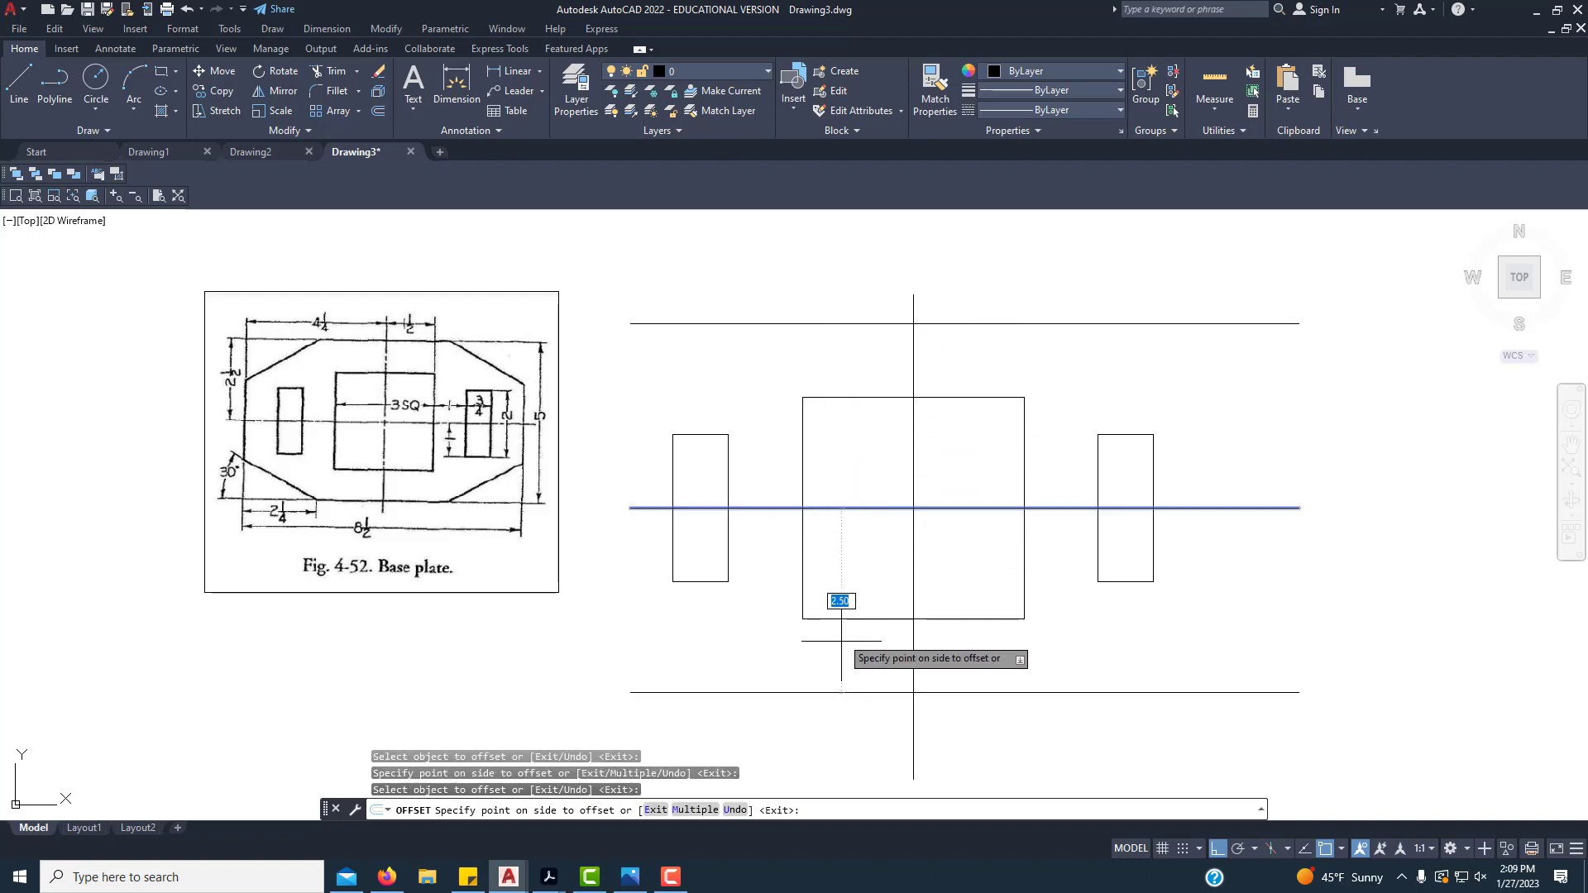
{"action": "left_click", "coordinate": [841, 667]}
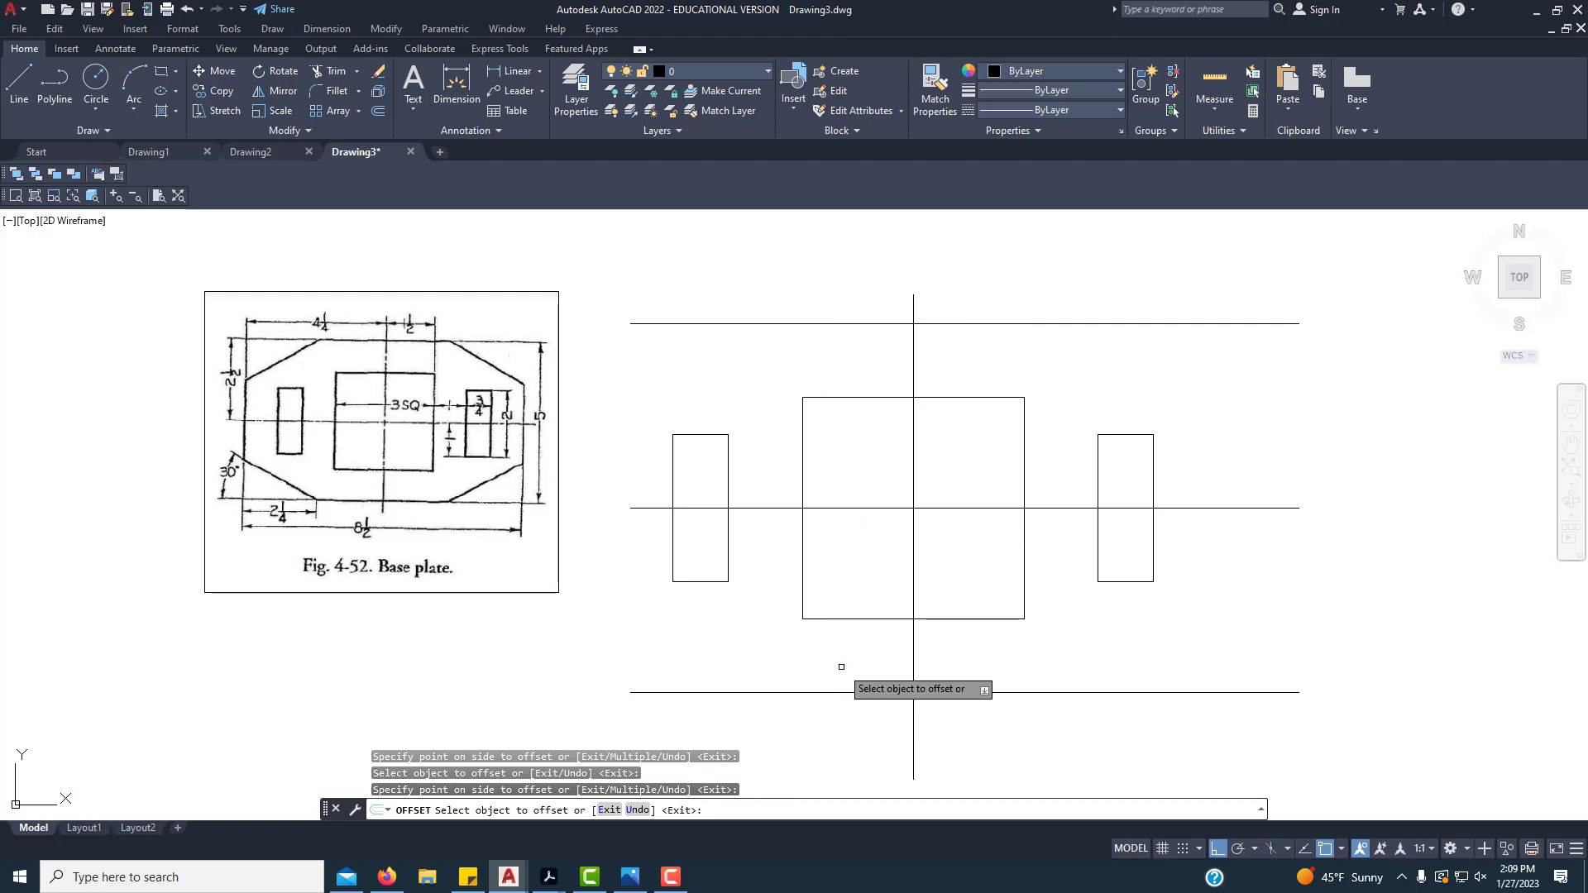
{"action": "right_click", "coordinate": [841, 667]}
{"action": "left_click", "coordinate": [872, 673]}
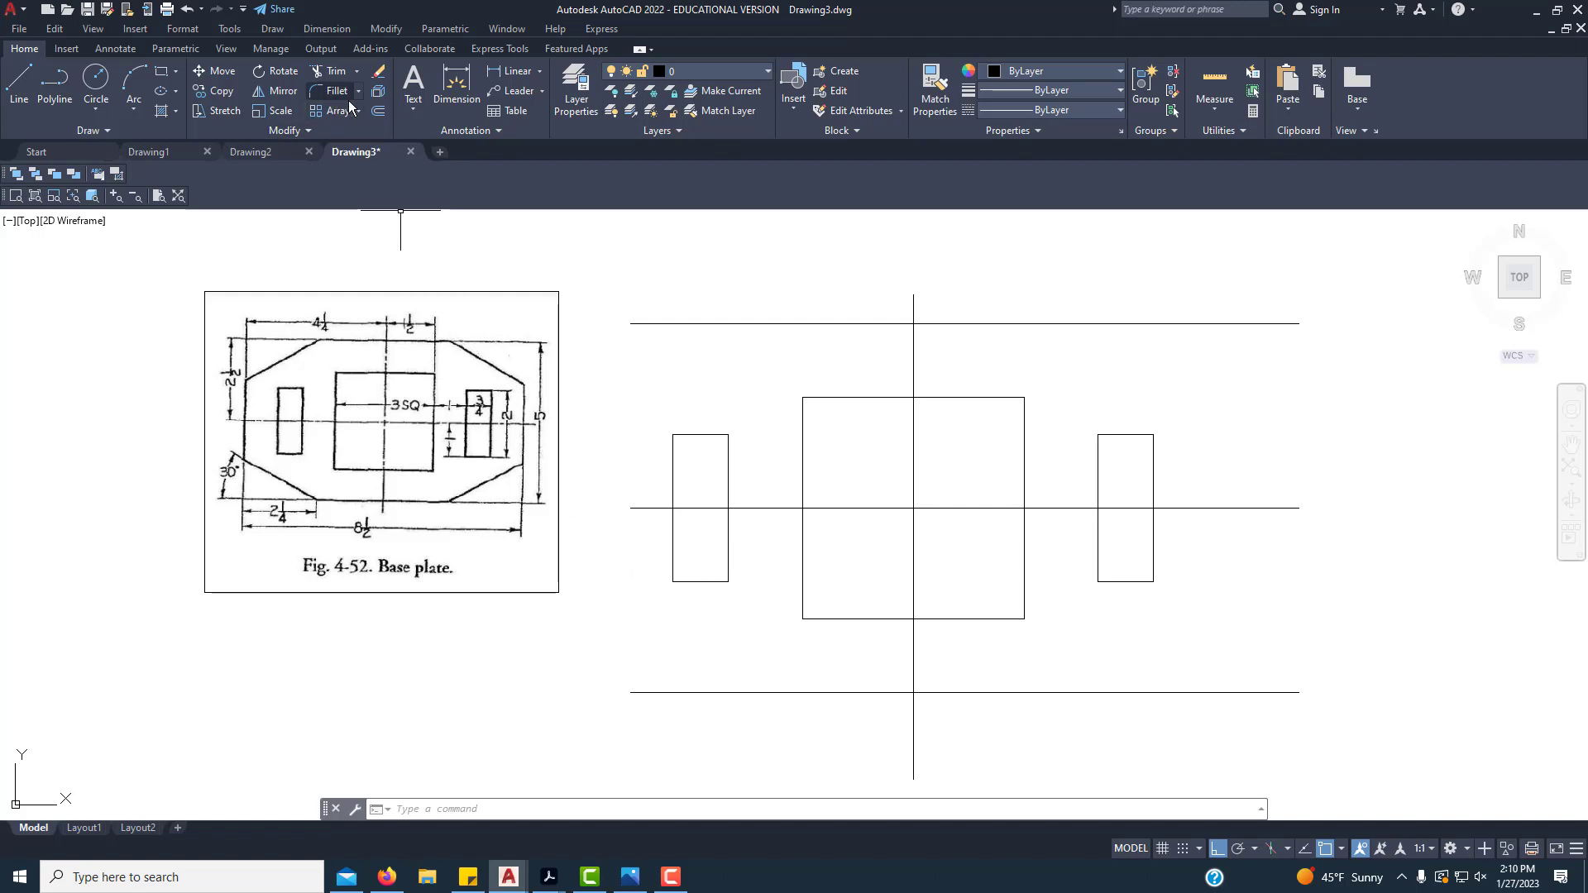
Step: Offset the vertical centre line 4.25 units to the right and left for the plate's side edges
{"action": "left_click", "coordinate": [377, 116]}
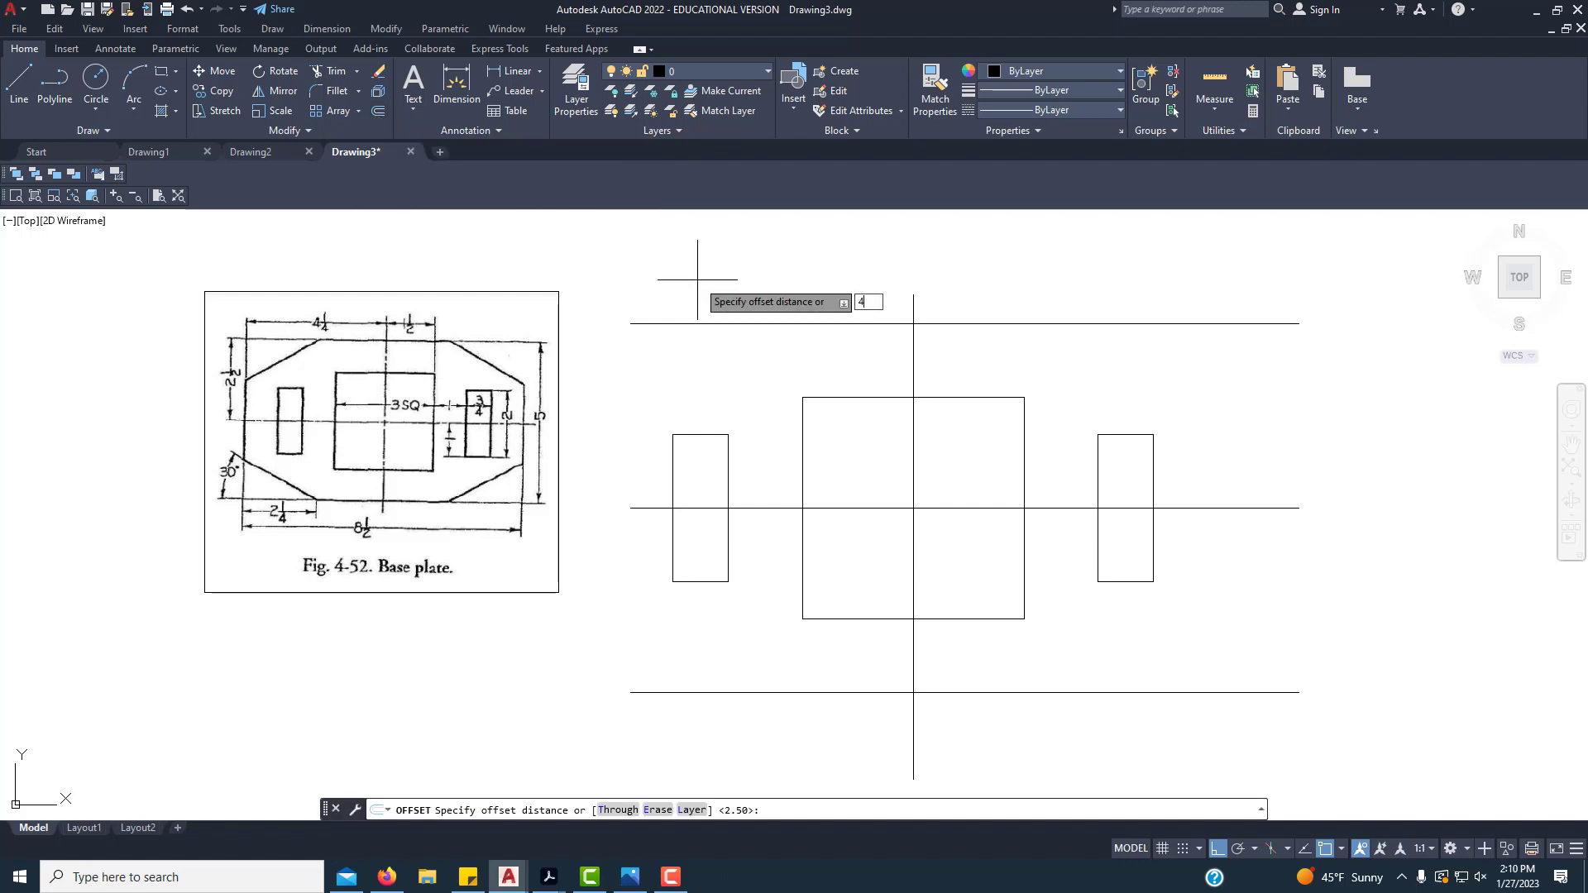
{"action": "type", "text": "4.25"}
{"action": "key", "text": "Return"}
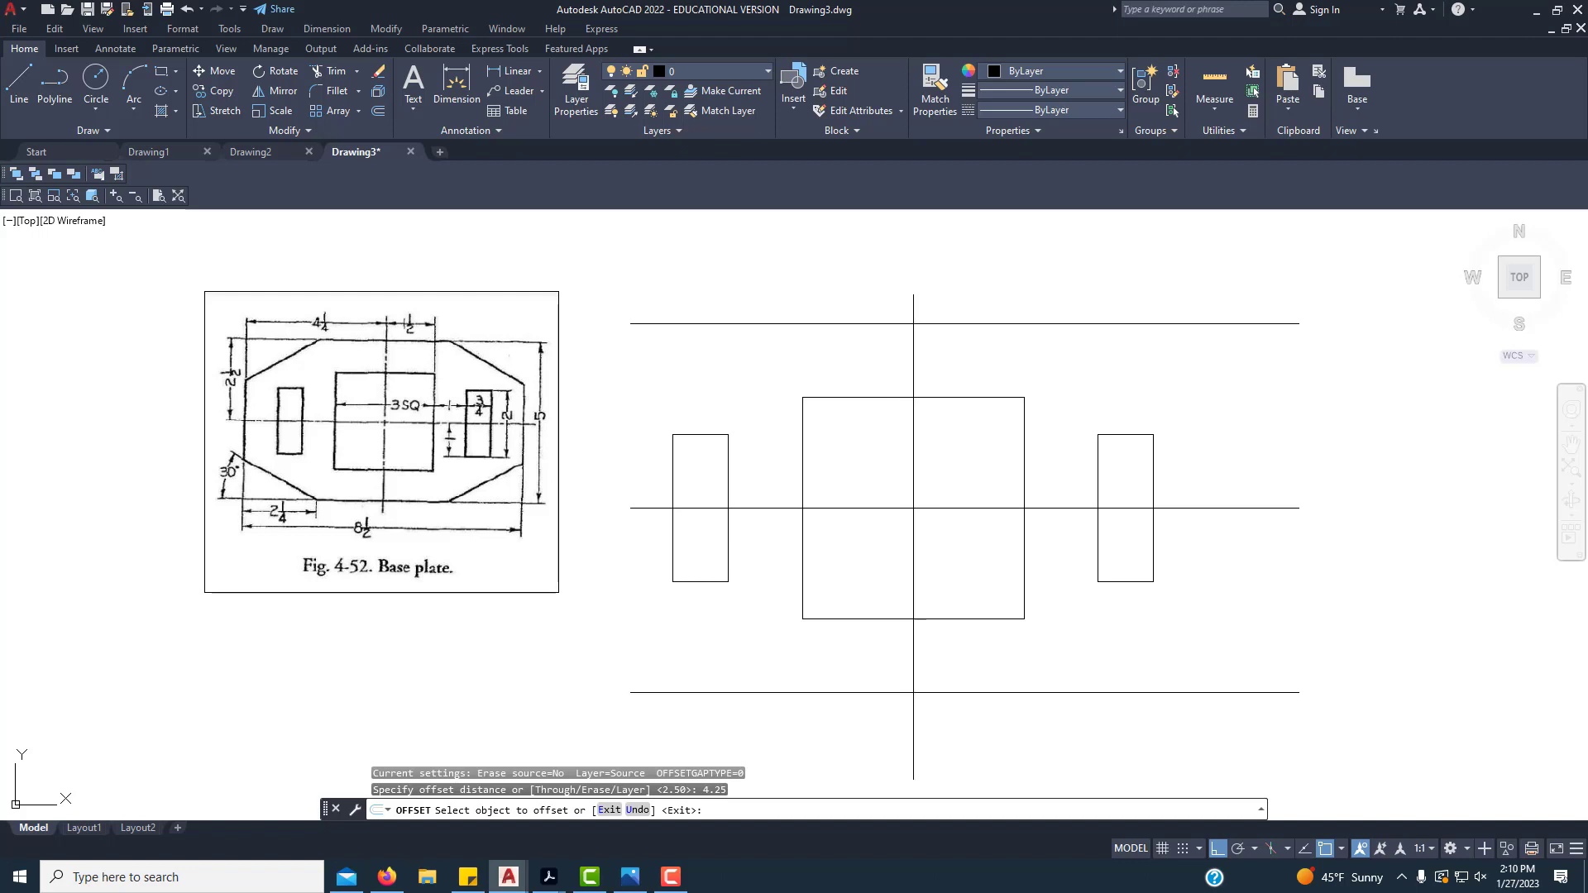
{"action": "left_click", "coordinate": [913, 355]}
{"action": "left_click", "coordinate": [1064, 355]}
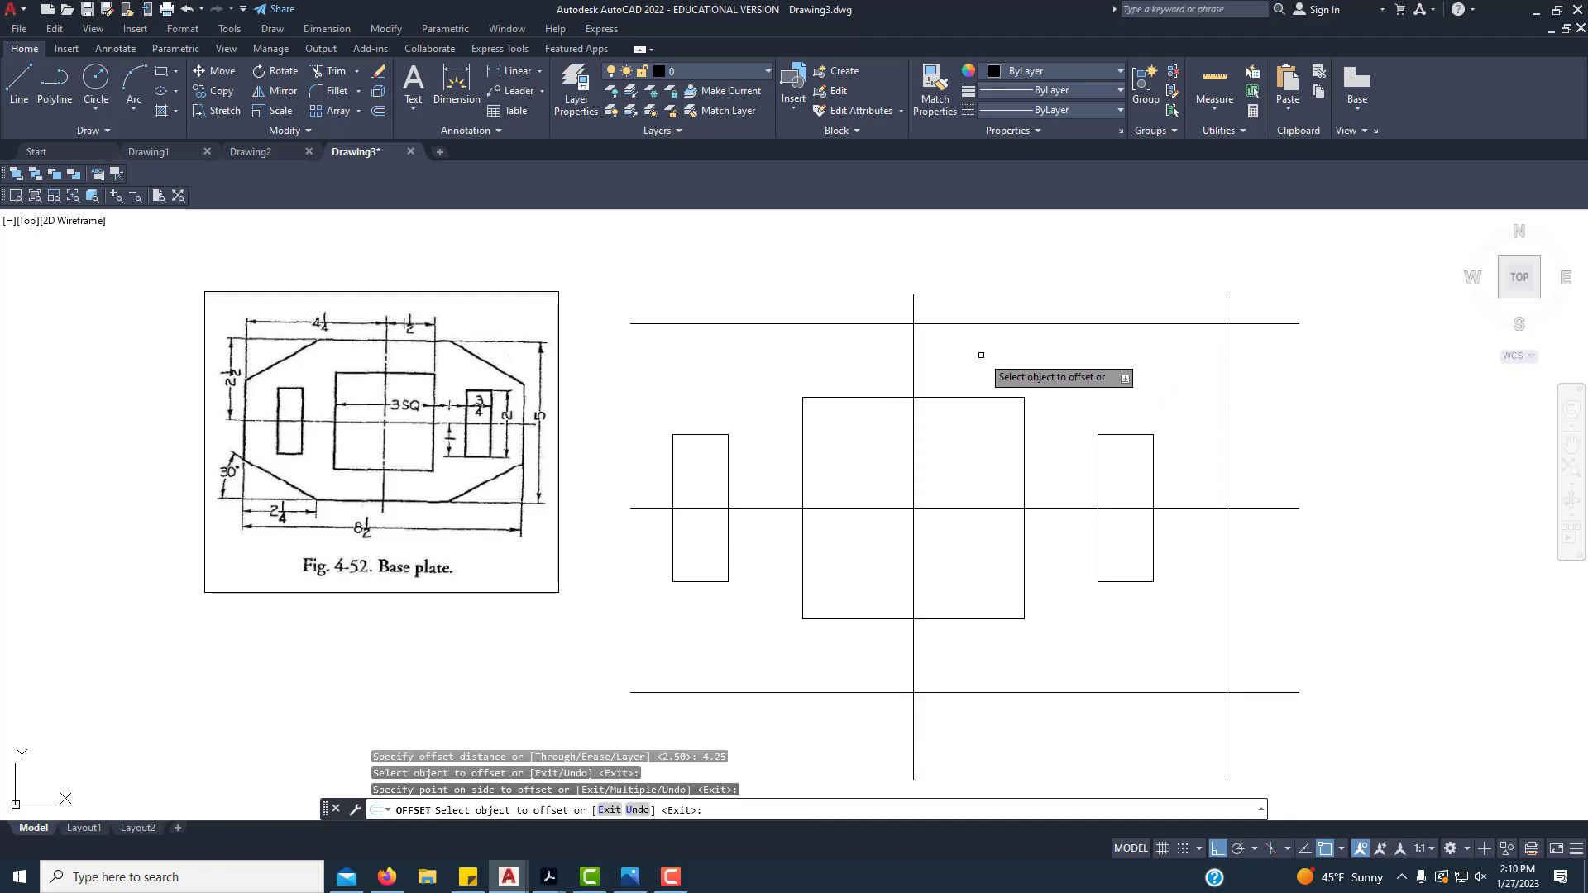
{"action": "left_click", "coordinate": [913, 358]}
{"action": "left_click", "coordinate": [705, 379]}
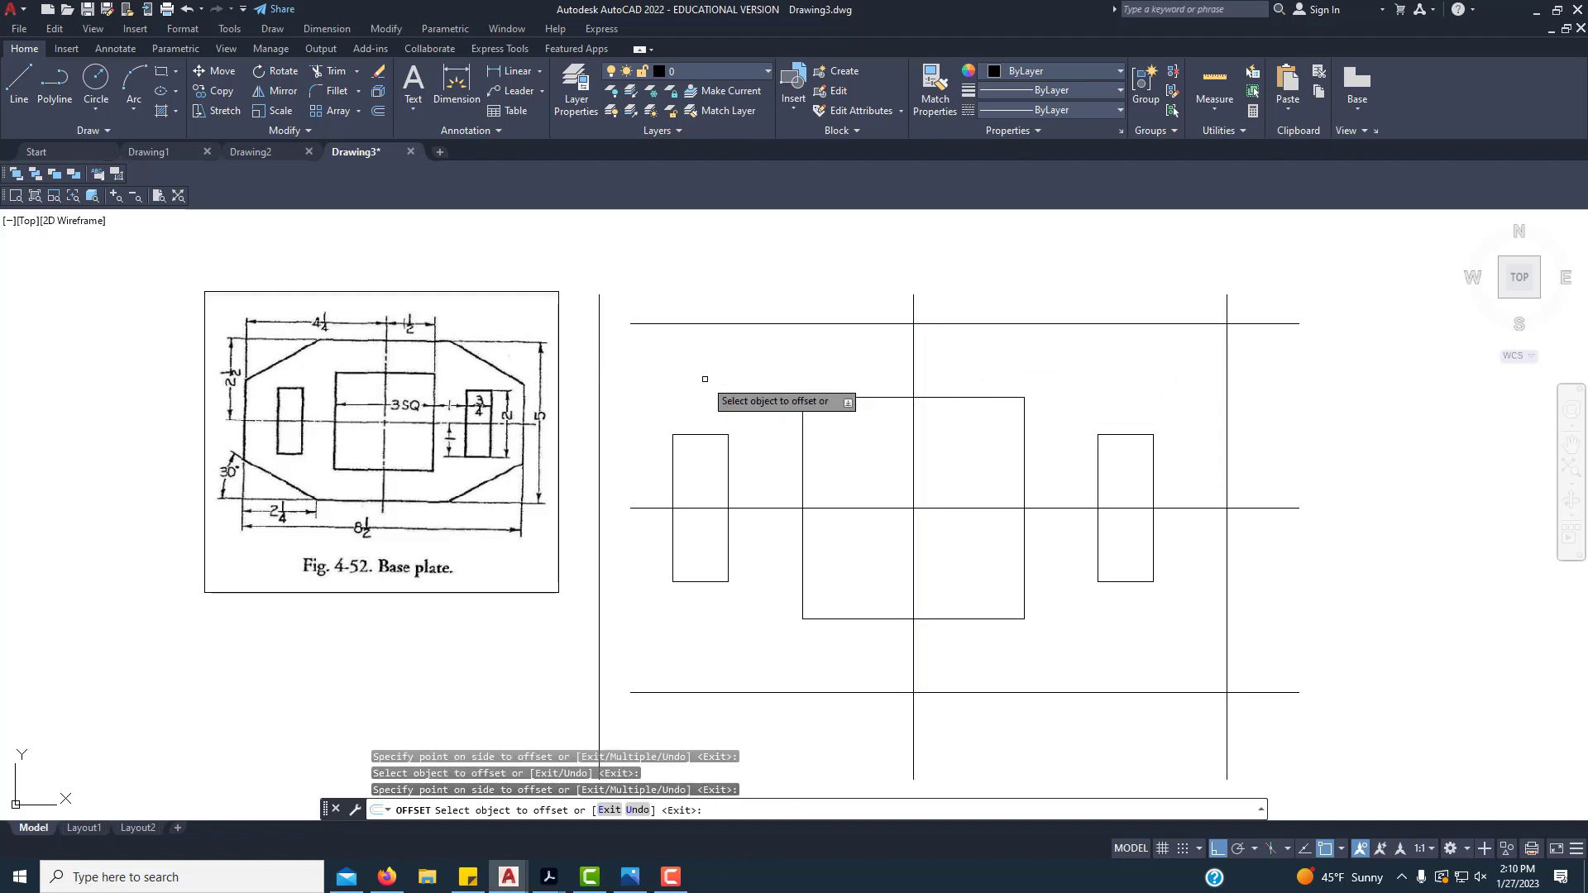
{"action": "right_click", "coordinate": [725, 252]}
{"action": "left_click", "coordinate": [754, 259]}
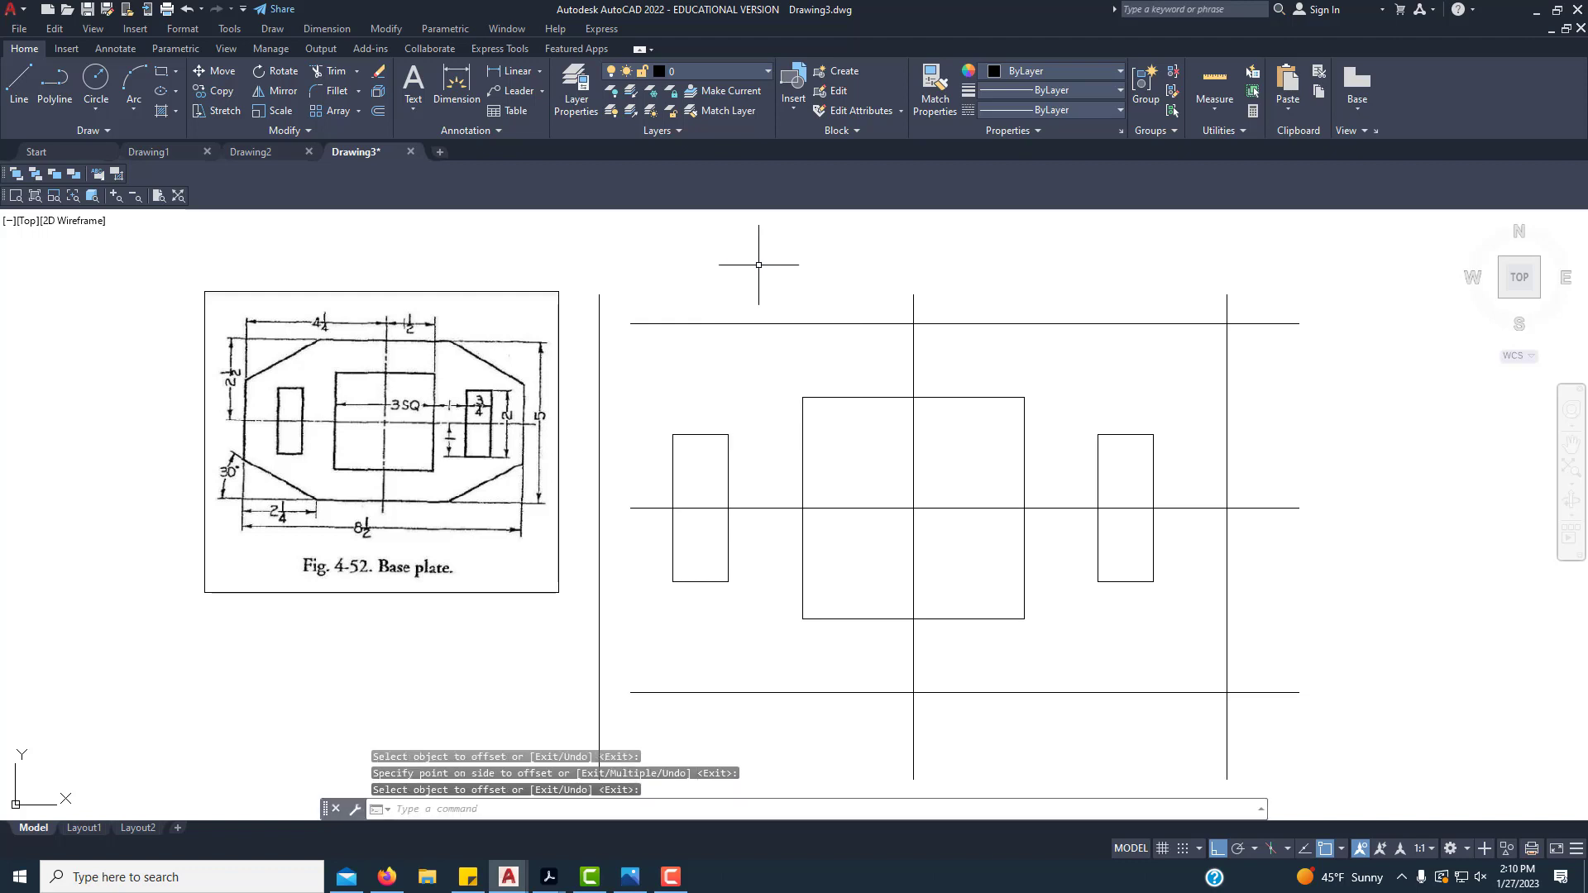
Step: Stretch the left end of the plate's upper edge line out to the left vertical edge line
{"action": "scroll", "coordinate": [729, 245], "scroll_direction": "down", "scroll_amount": 2}
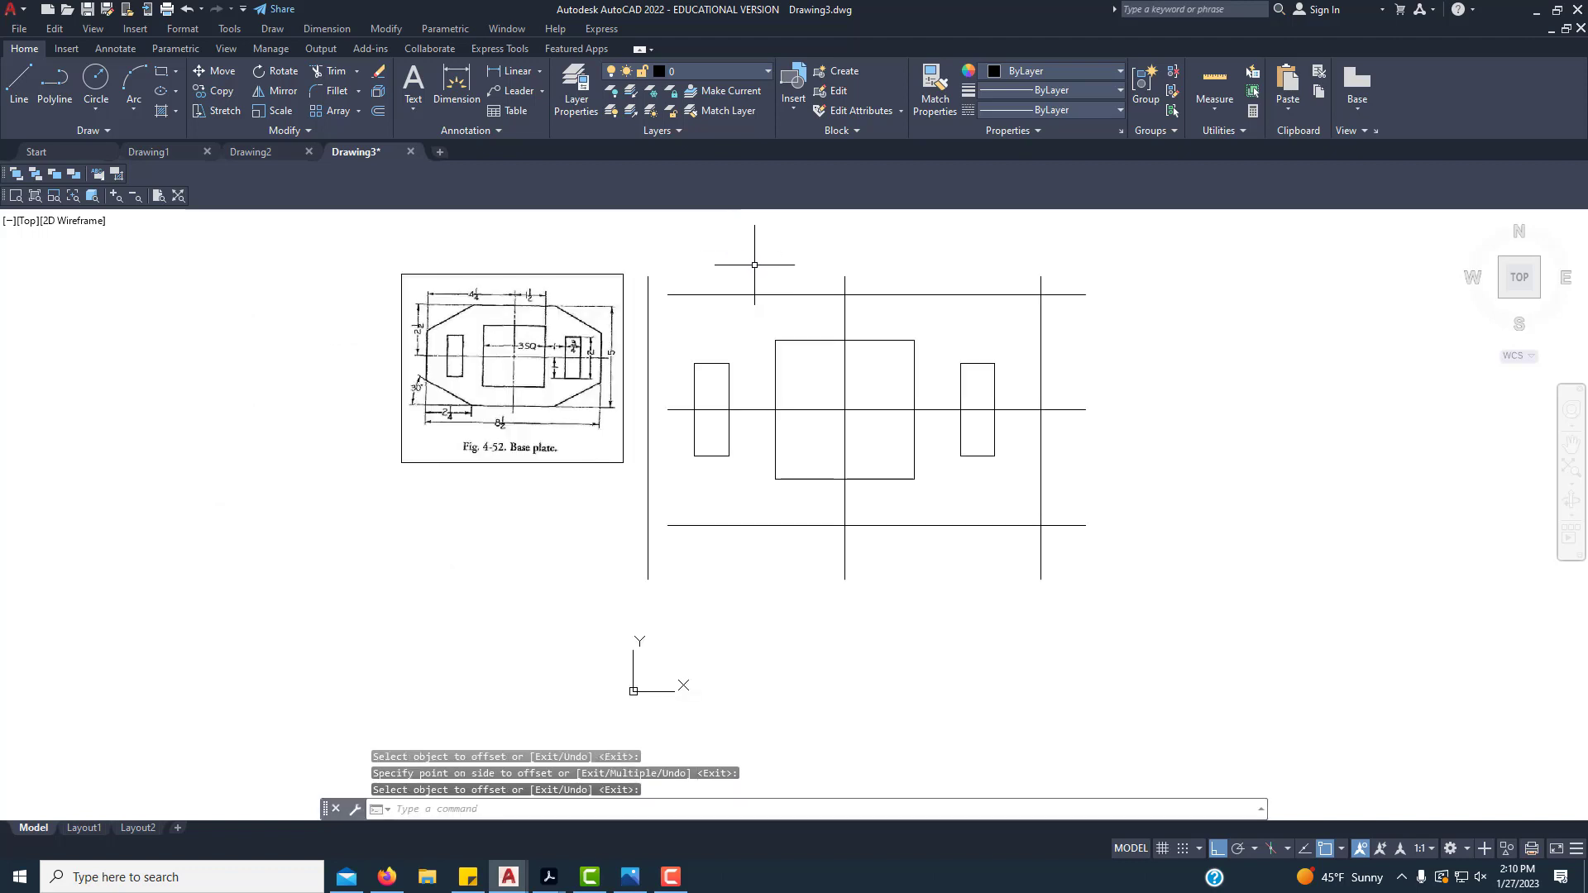
{"action": "scroll", "coordinate": [787, 320], "scroll_direction": "up", "scroll_amount": 2}
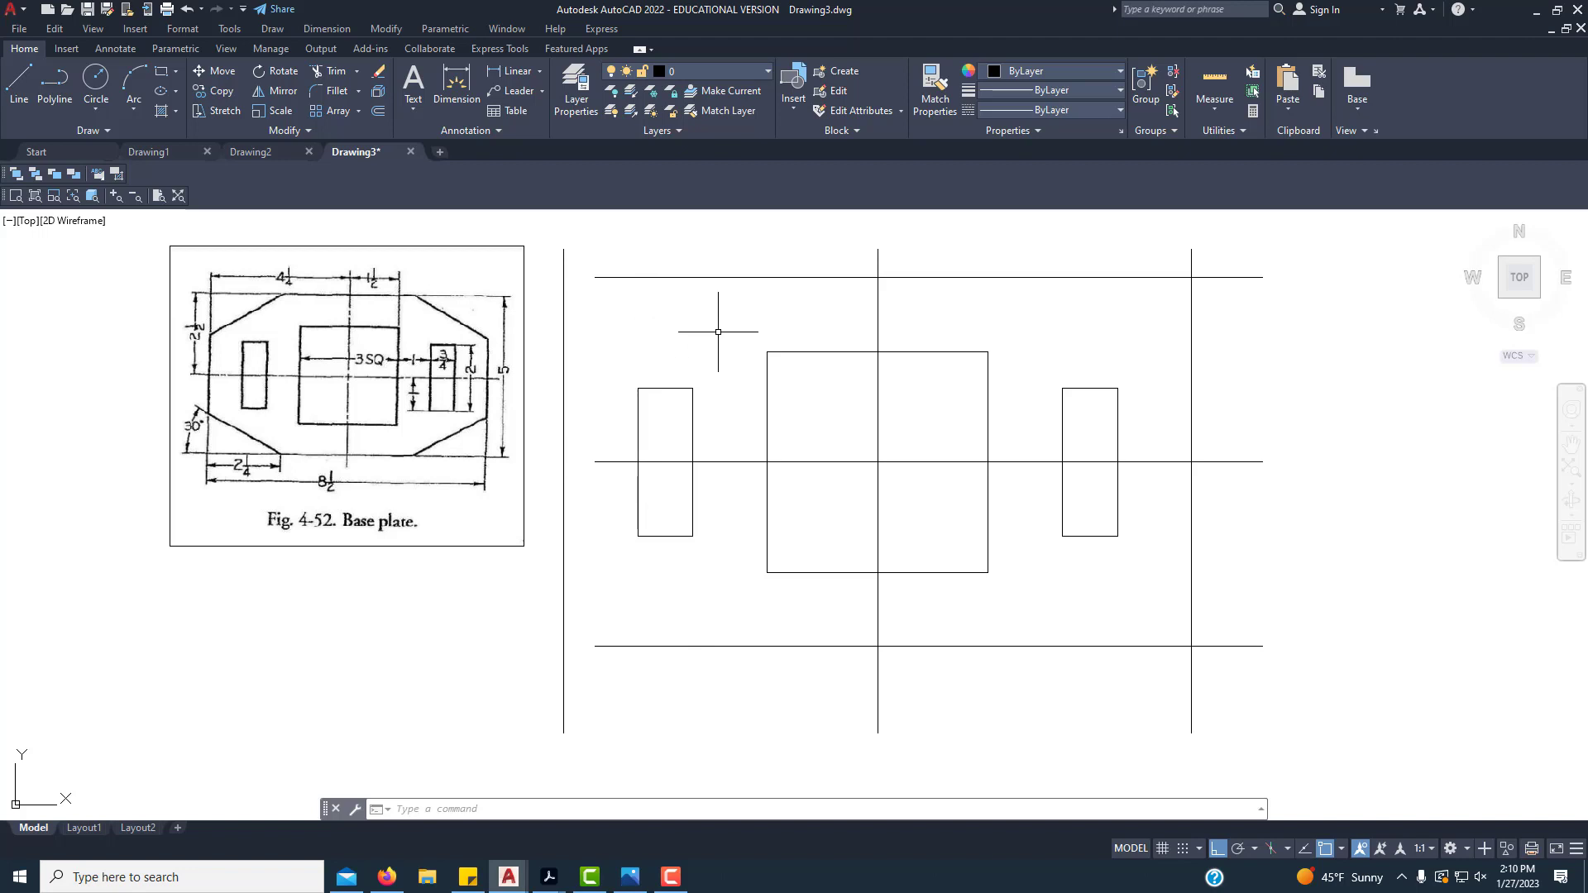
{"action": "left_click", "coordinate": [707, 277]}
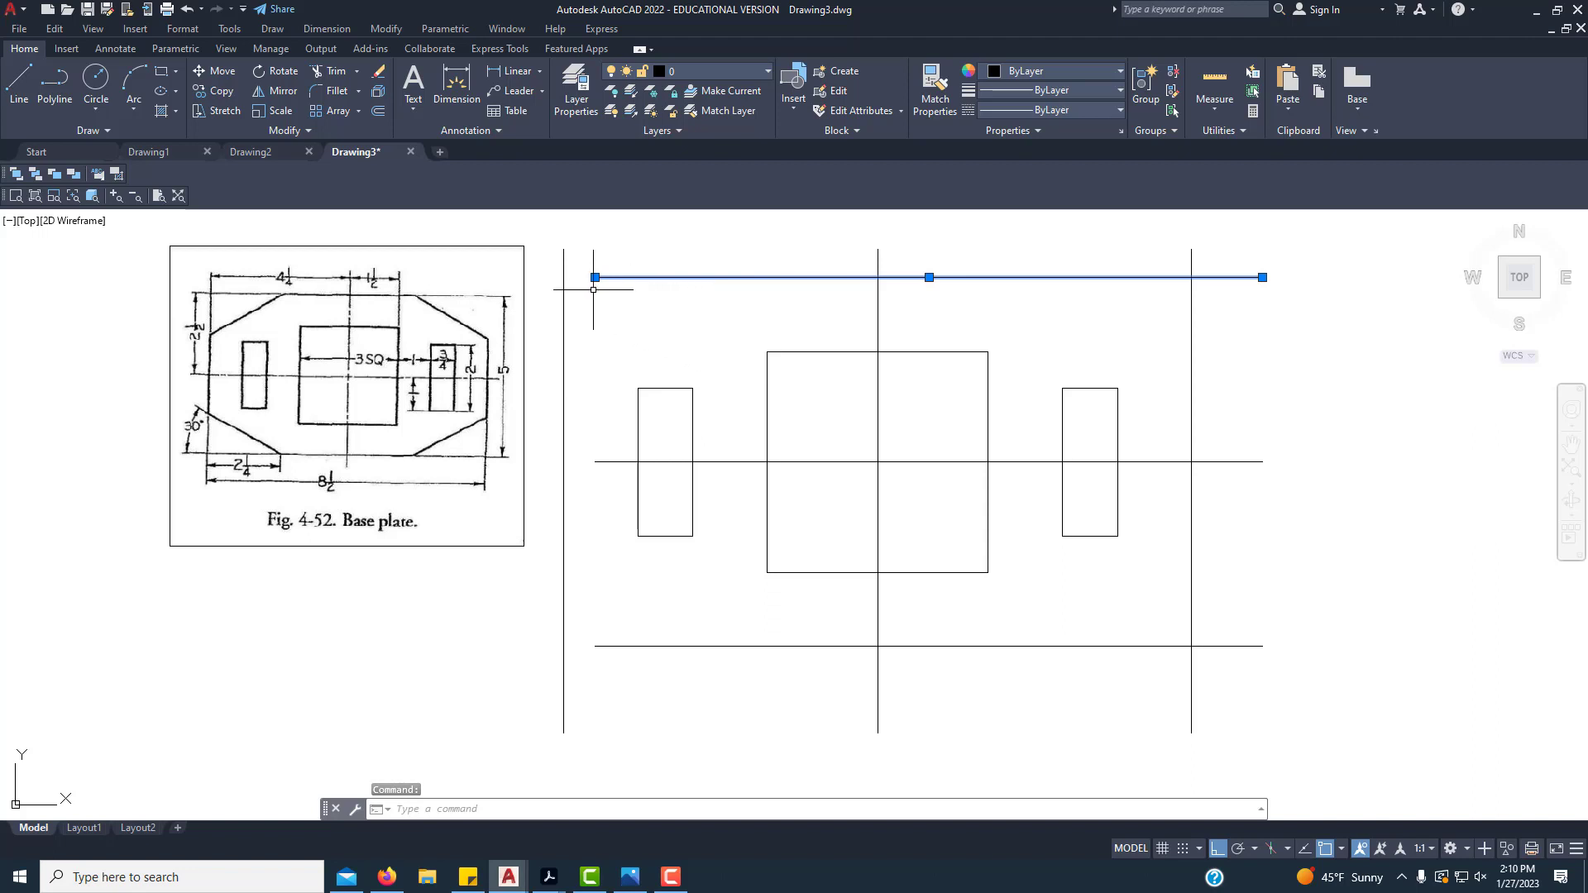
{"action": "mouse_move", "coordinate": [594, 277]}
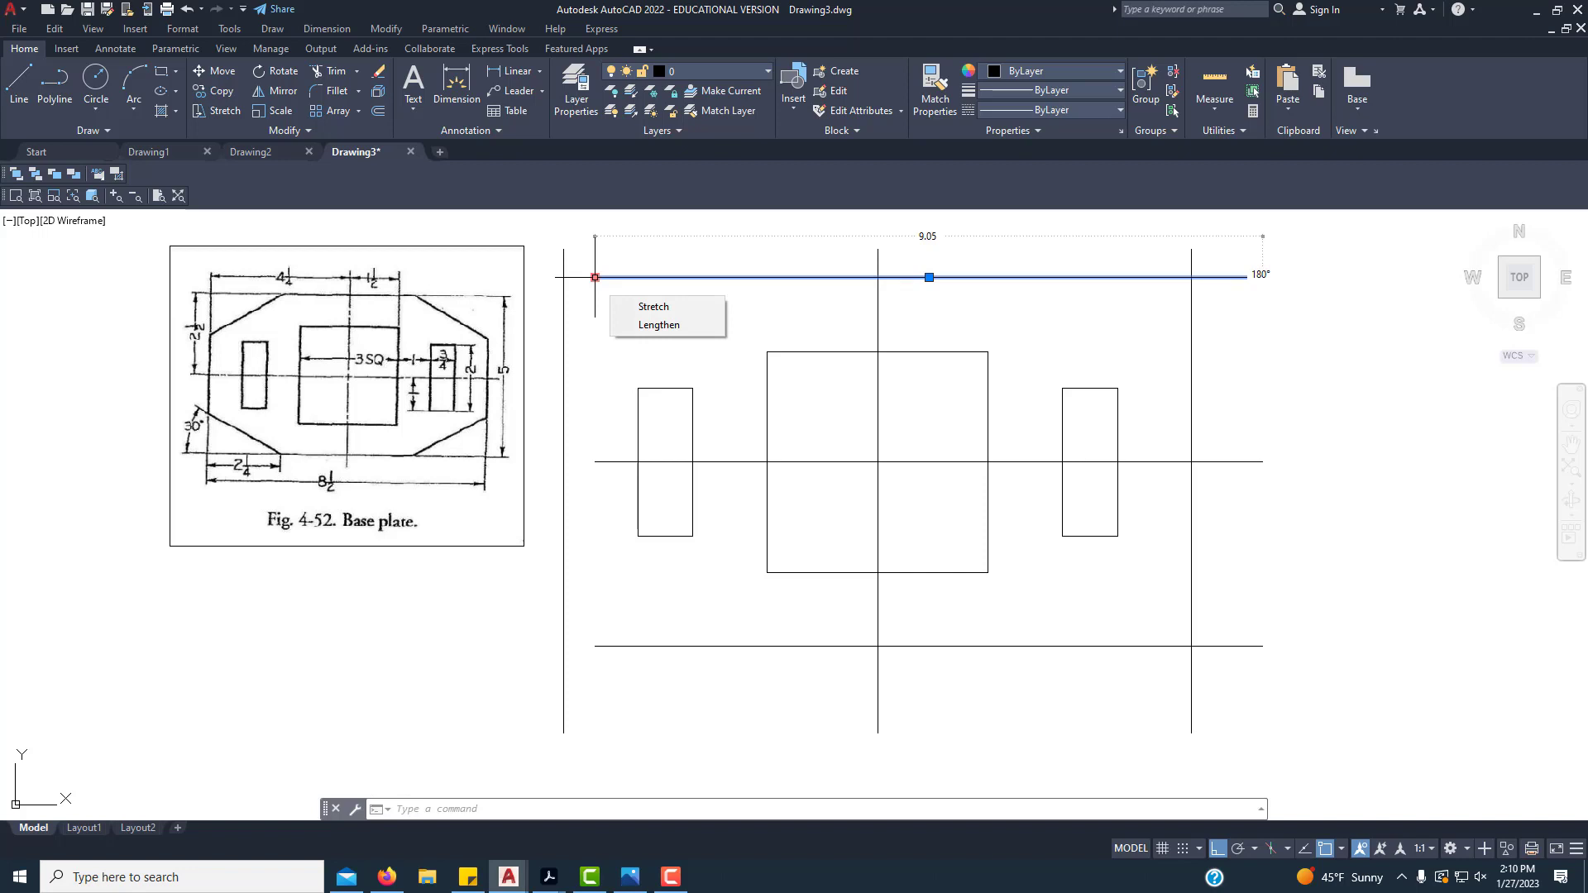
{"action": "left_click", "coordinate": [594, 277]}
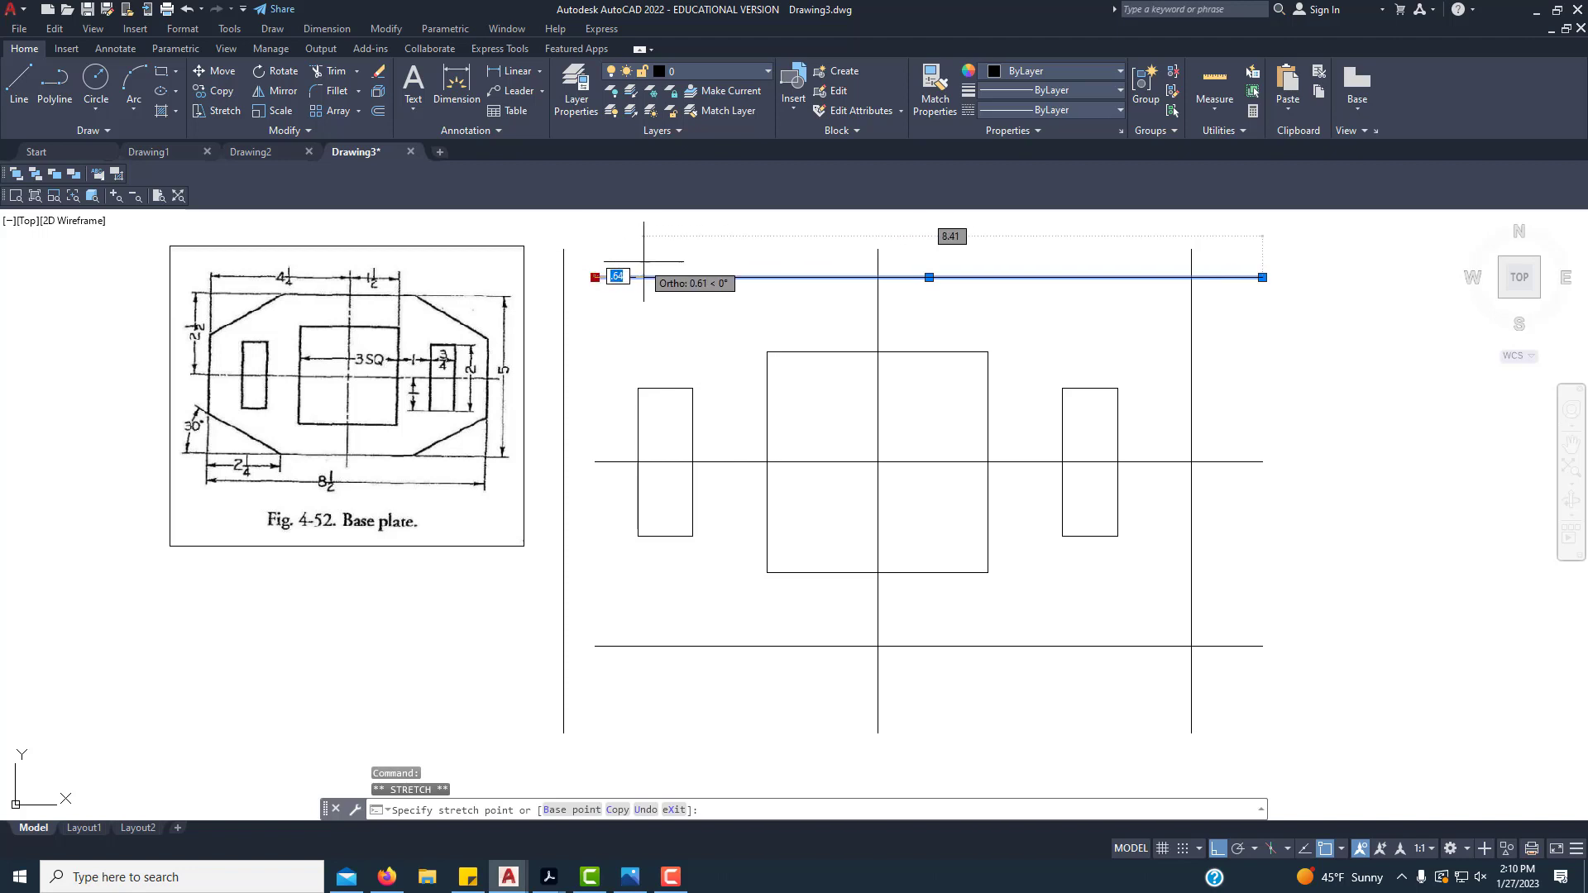
{"action": "left_click", "coordinate": [563, 278]}
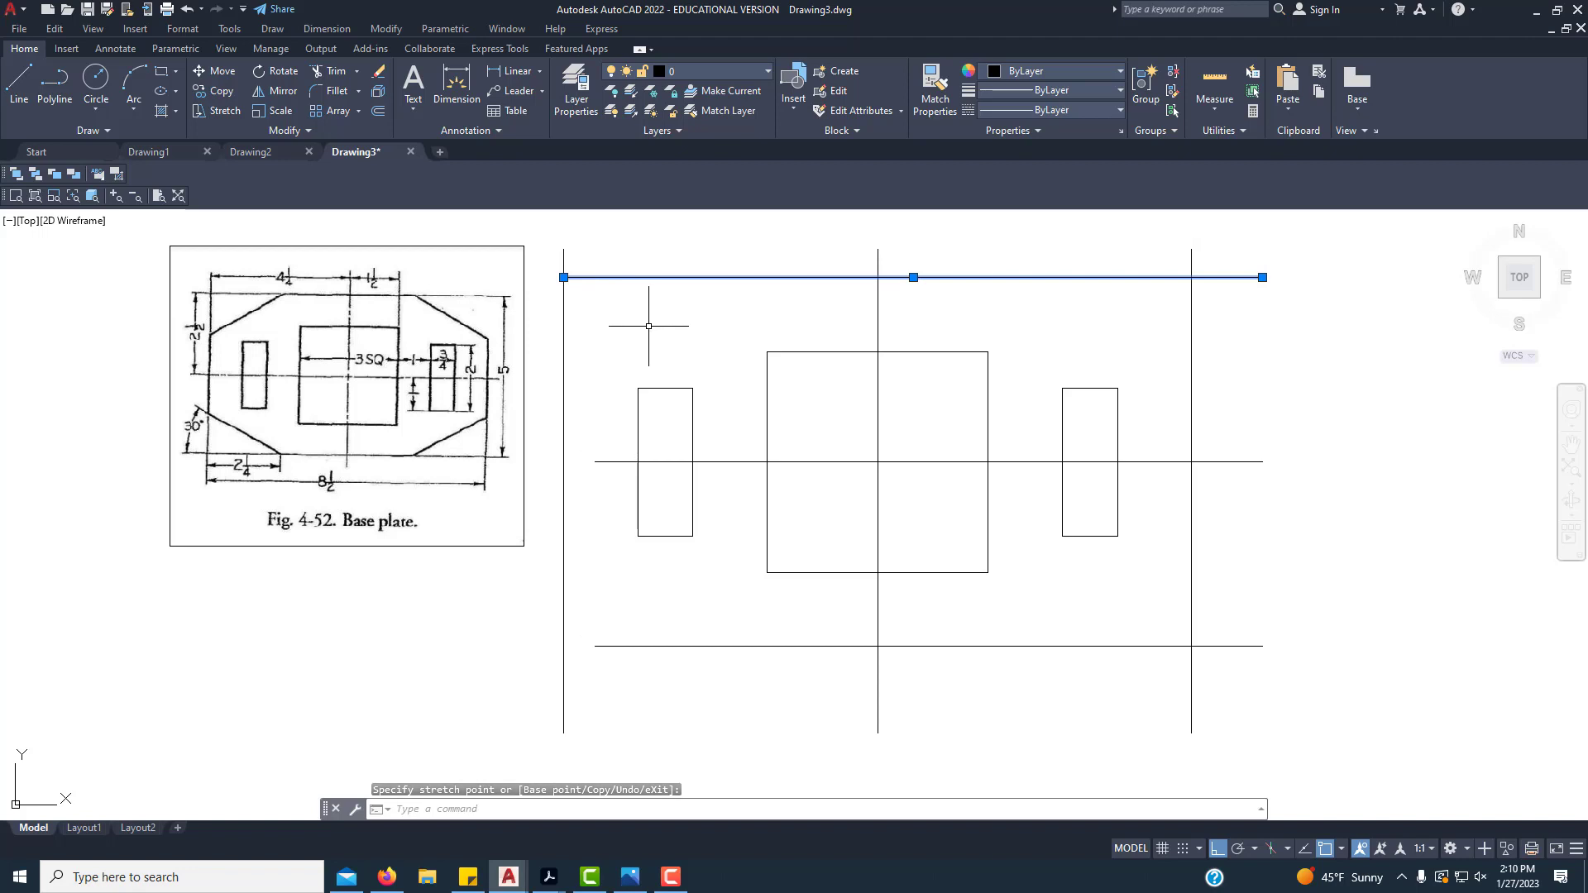
{"action": "key", "text": "Escape"}
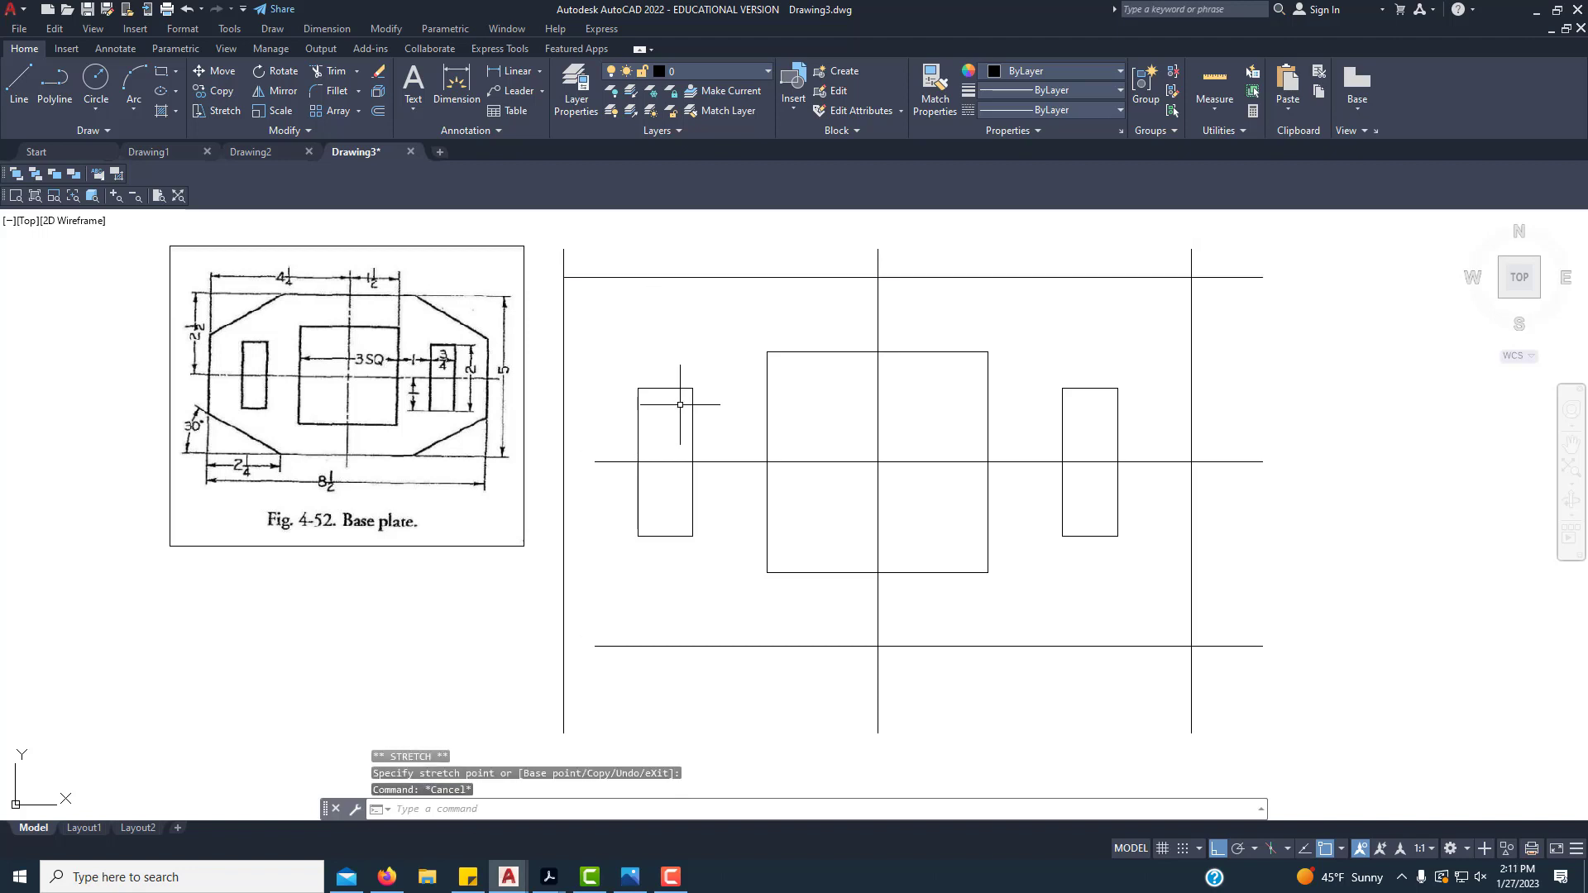
Step: Stretch the left end of the plate's lower edge line out to the left vertical edge line
{"action": "left_click", "coordinate": [708, 647]}
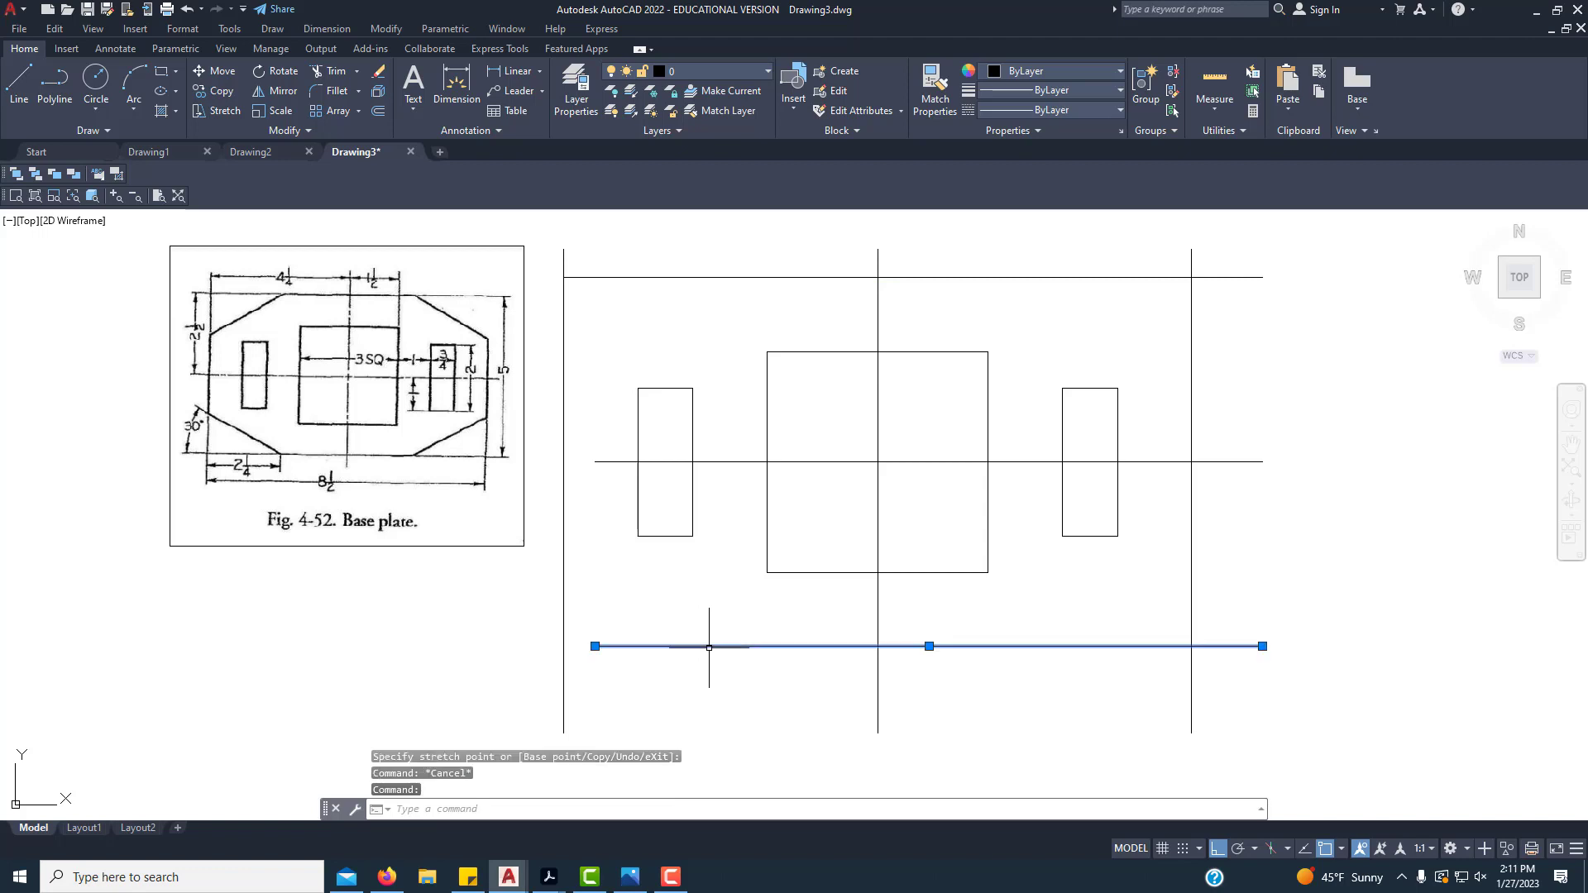
{"action": "left_click", "coordinate": [595, 646]}
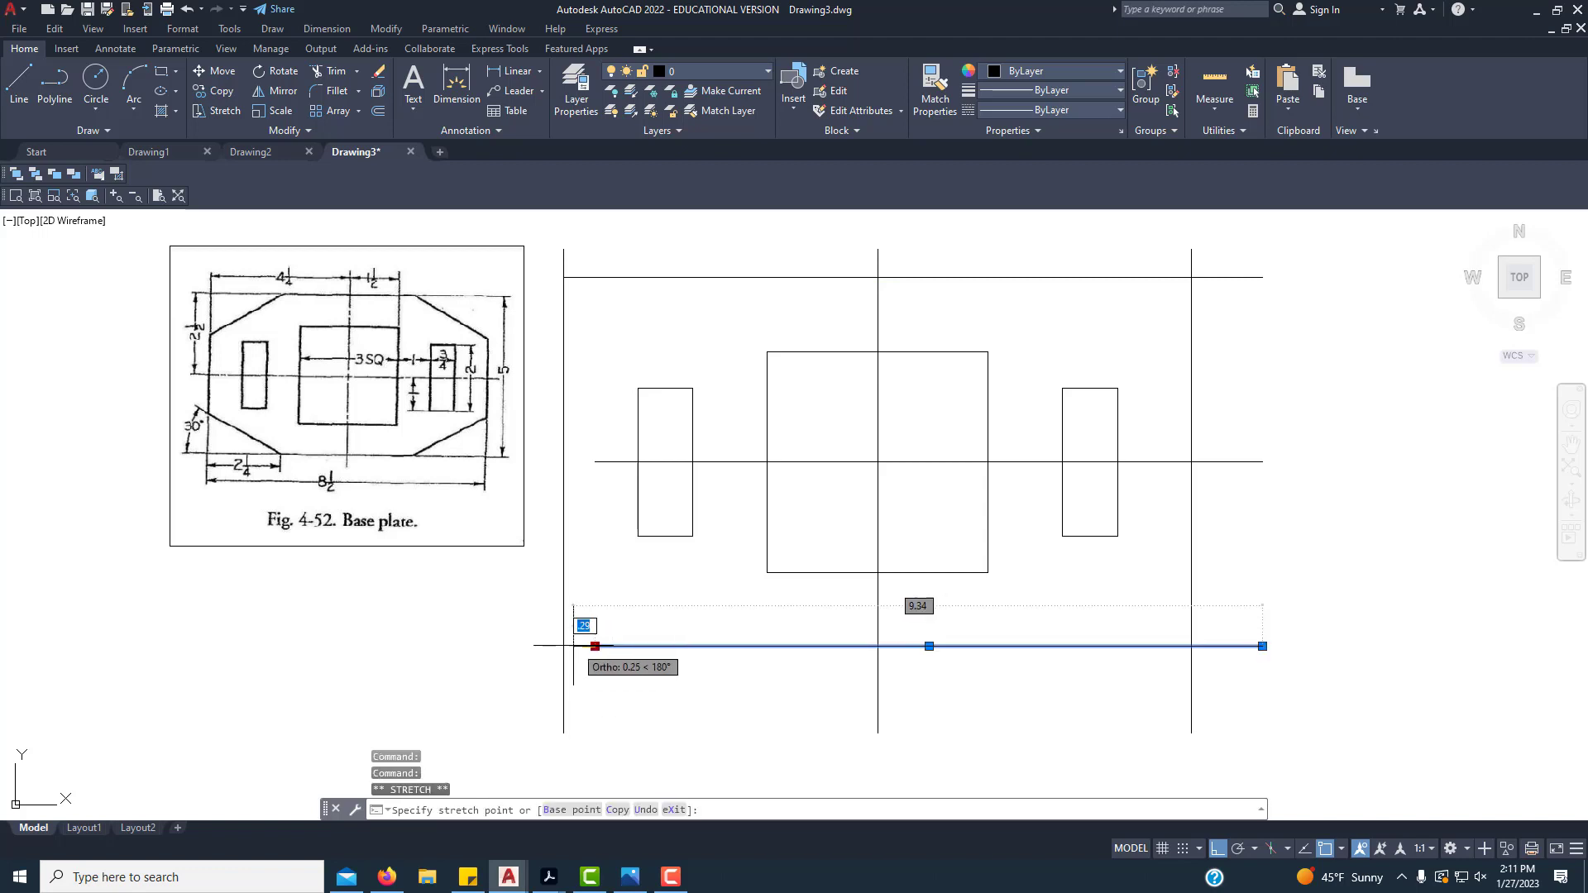
{"action": "left_click", "coordinate": [563, 646]}
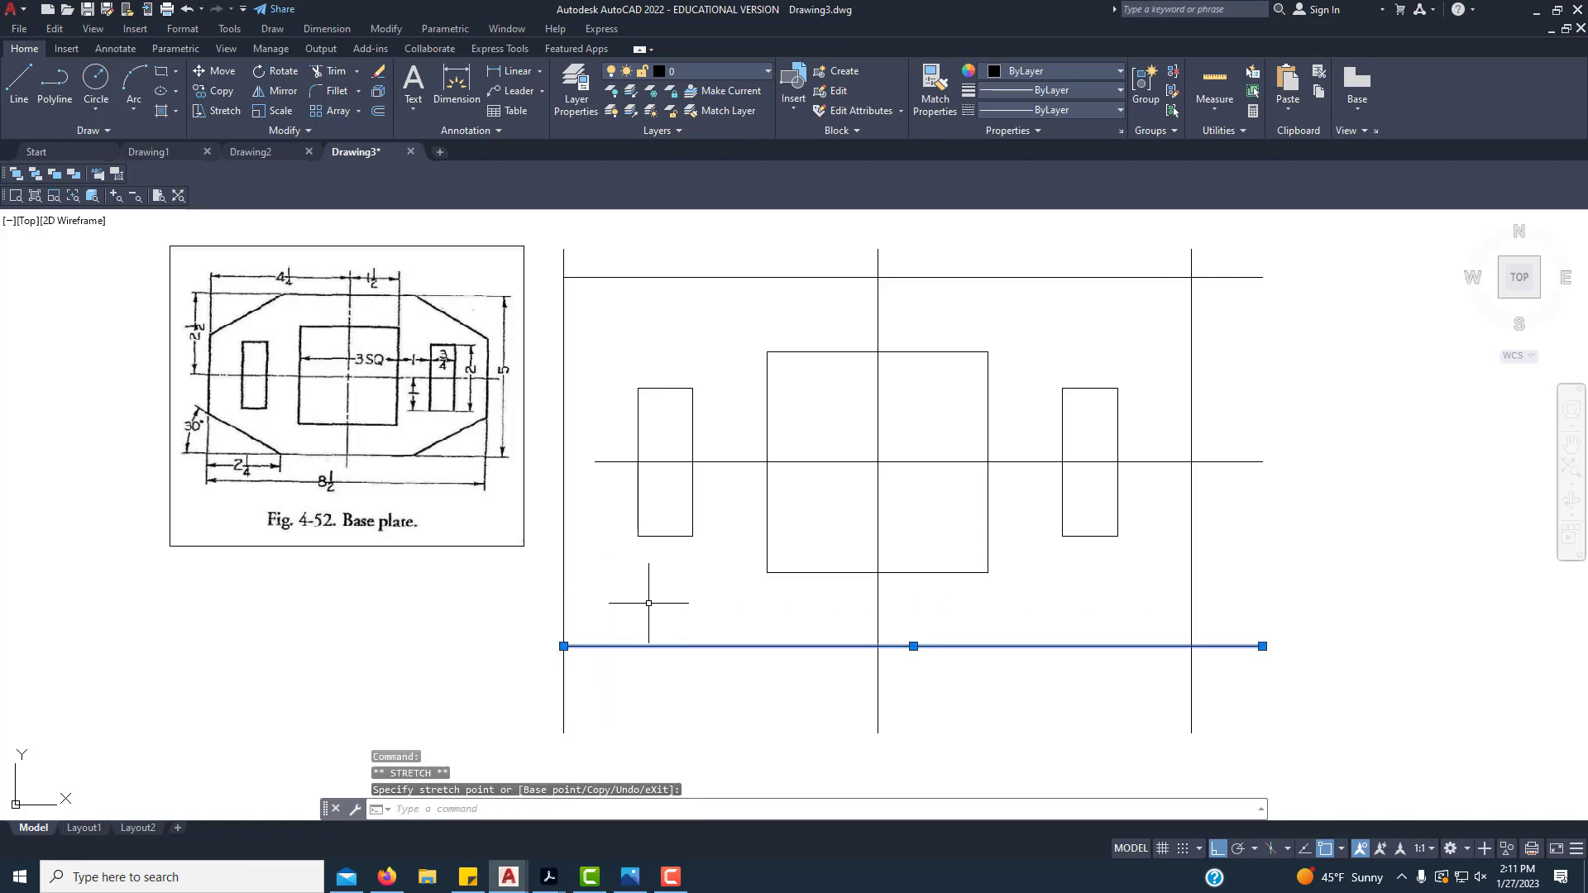
{"action": "key", "text": "Escape"}
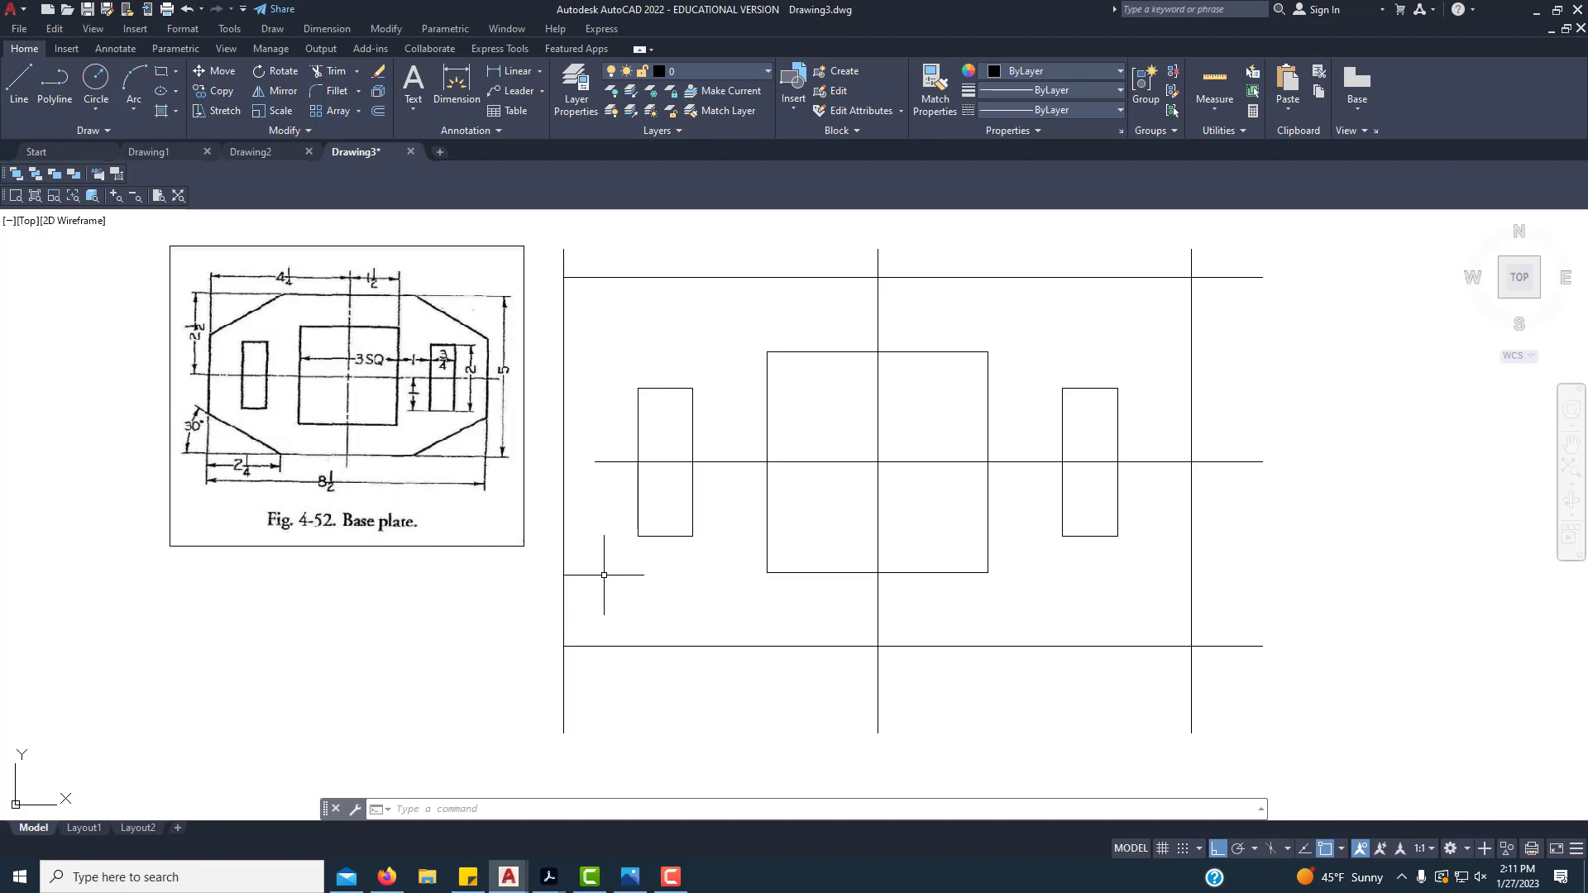
Step: Offset the plate's left and right vertical edge lines 2.25 units inward to locate the corner cuts
{"action": "left_click", "coordinate": [378, 110]}
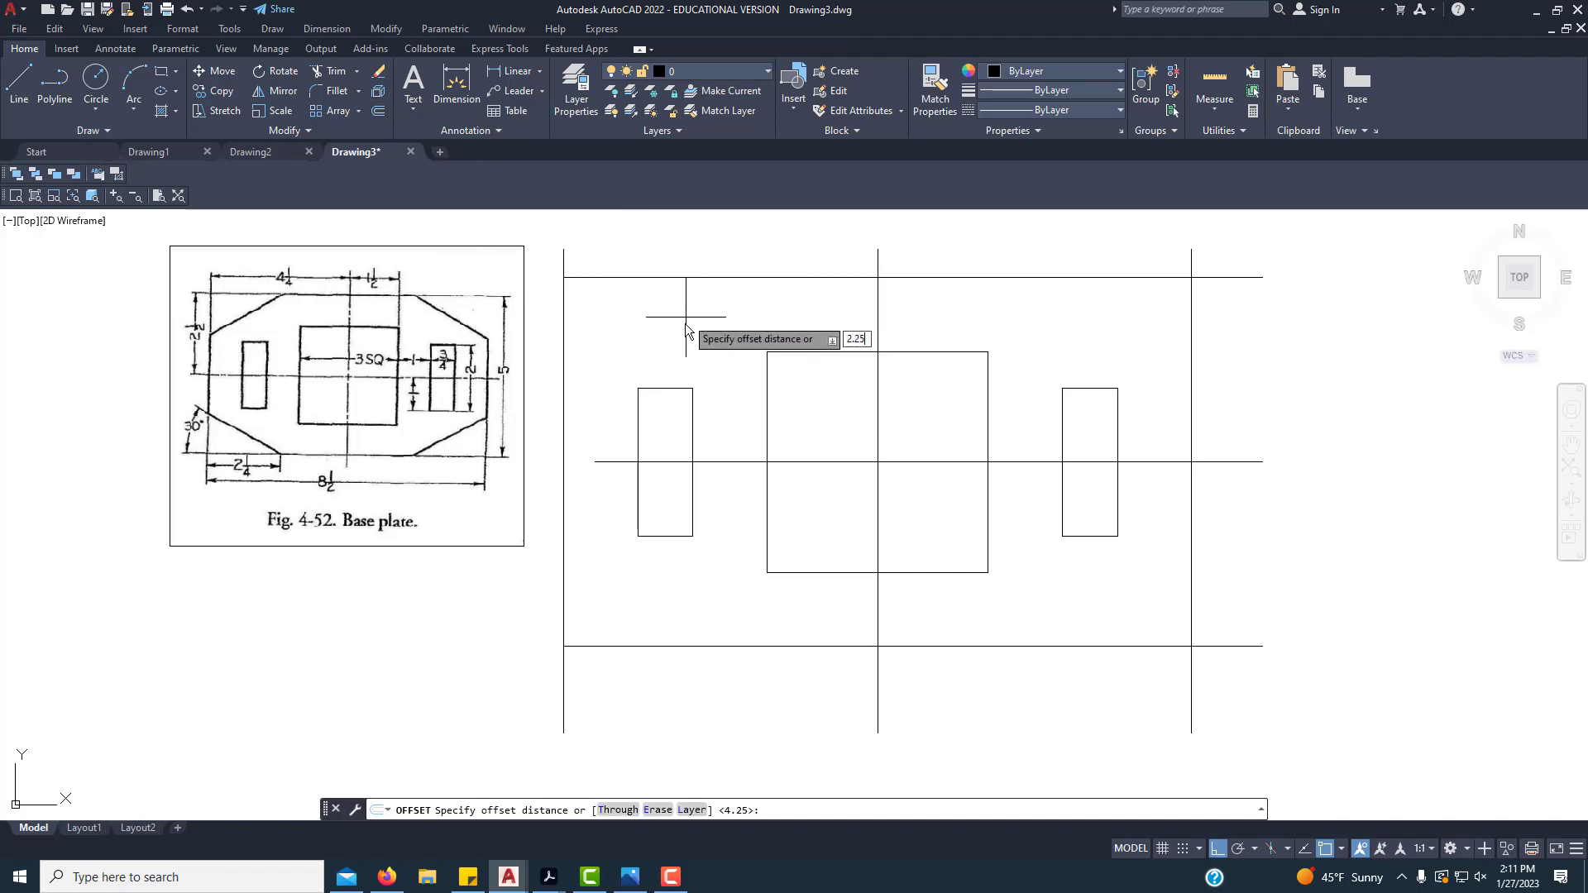
{"action": "key", "text": "Return"}
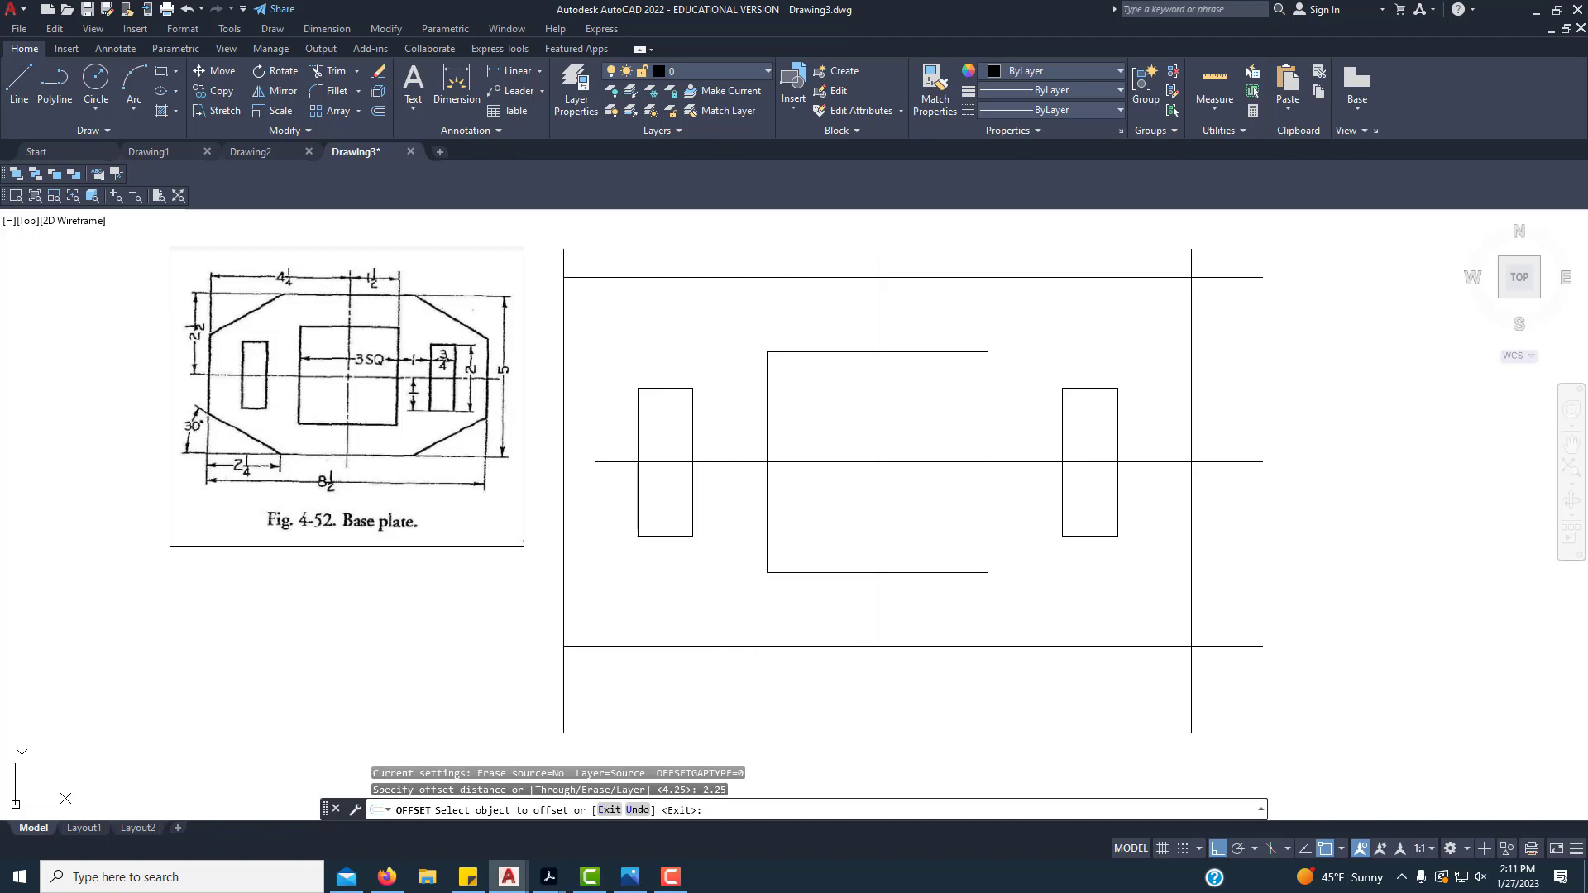
{"action": "left_click", "coordinate": [564, 589]}
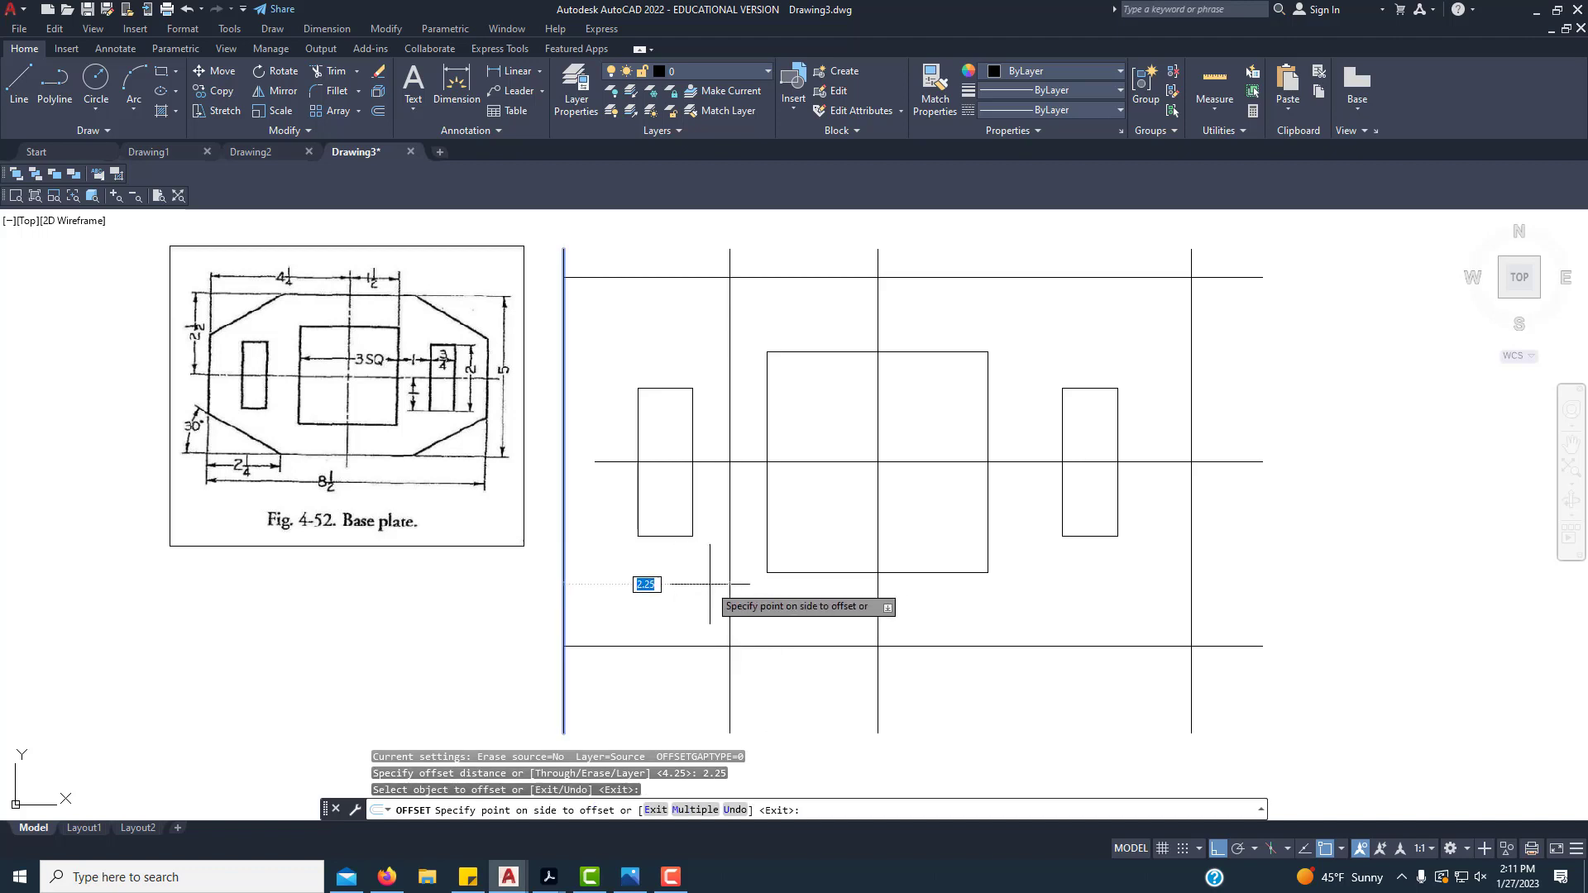
{"action": "left_click", "coordinate": [766, 593]}
{"action": "left_click", "coordinate": [1192, 550]}
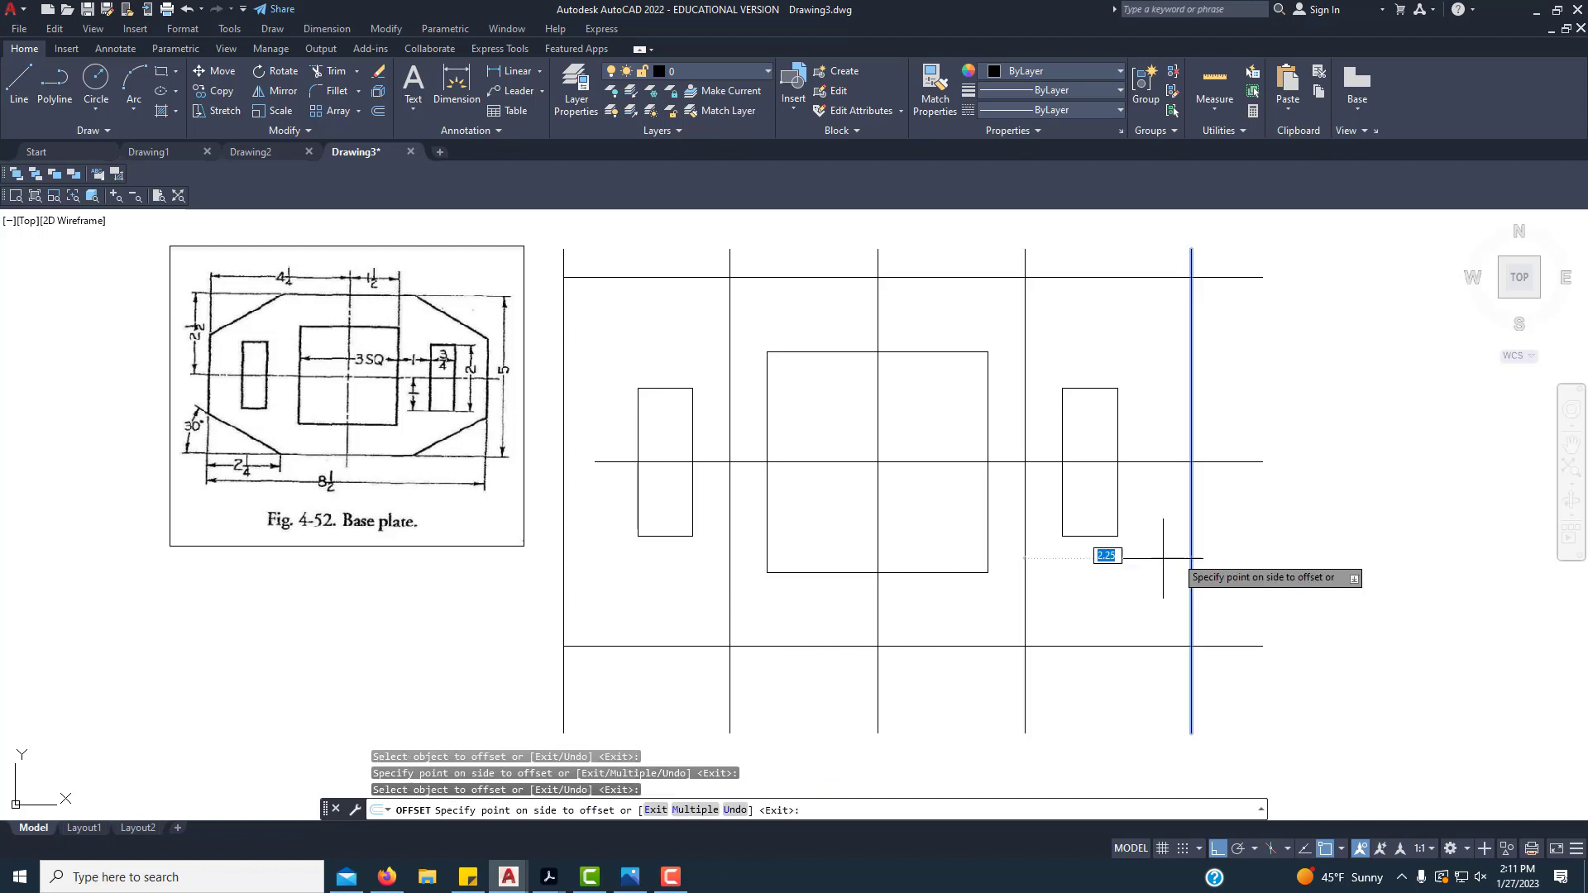
{"action": "left_click", "coordinate": [1091, 575]}
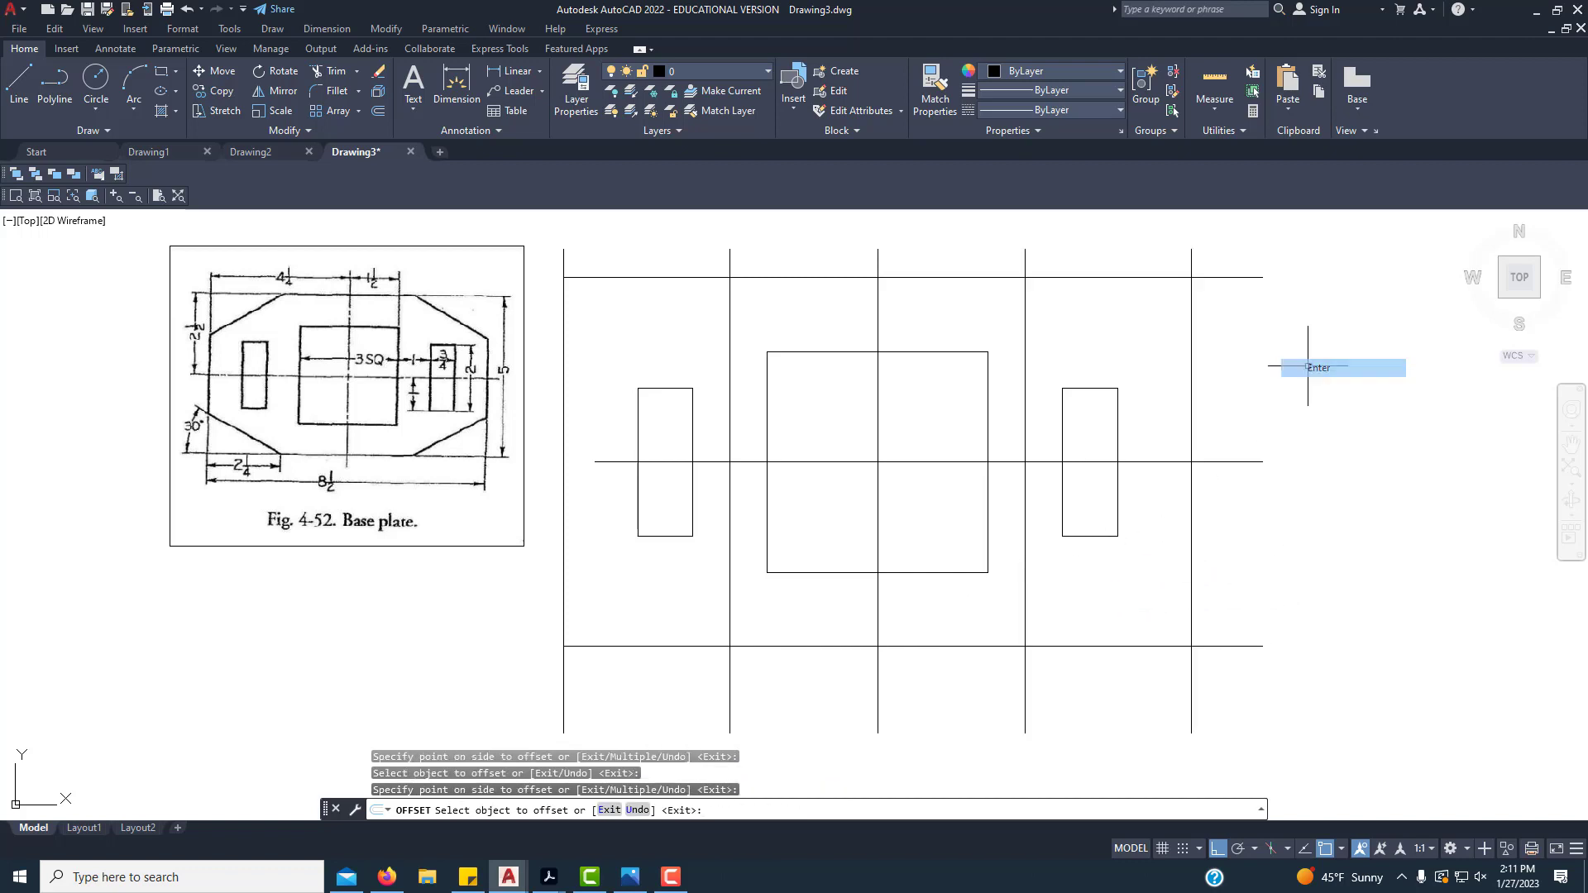
{"action": "key", "text": "Return"}
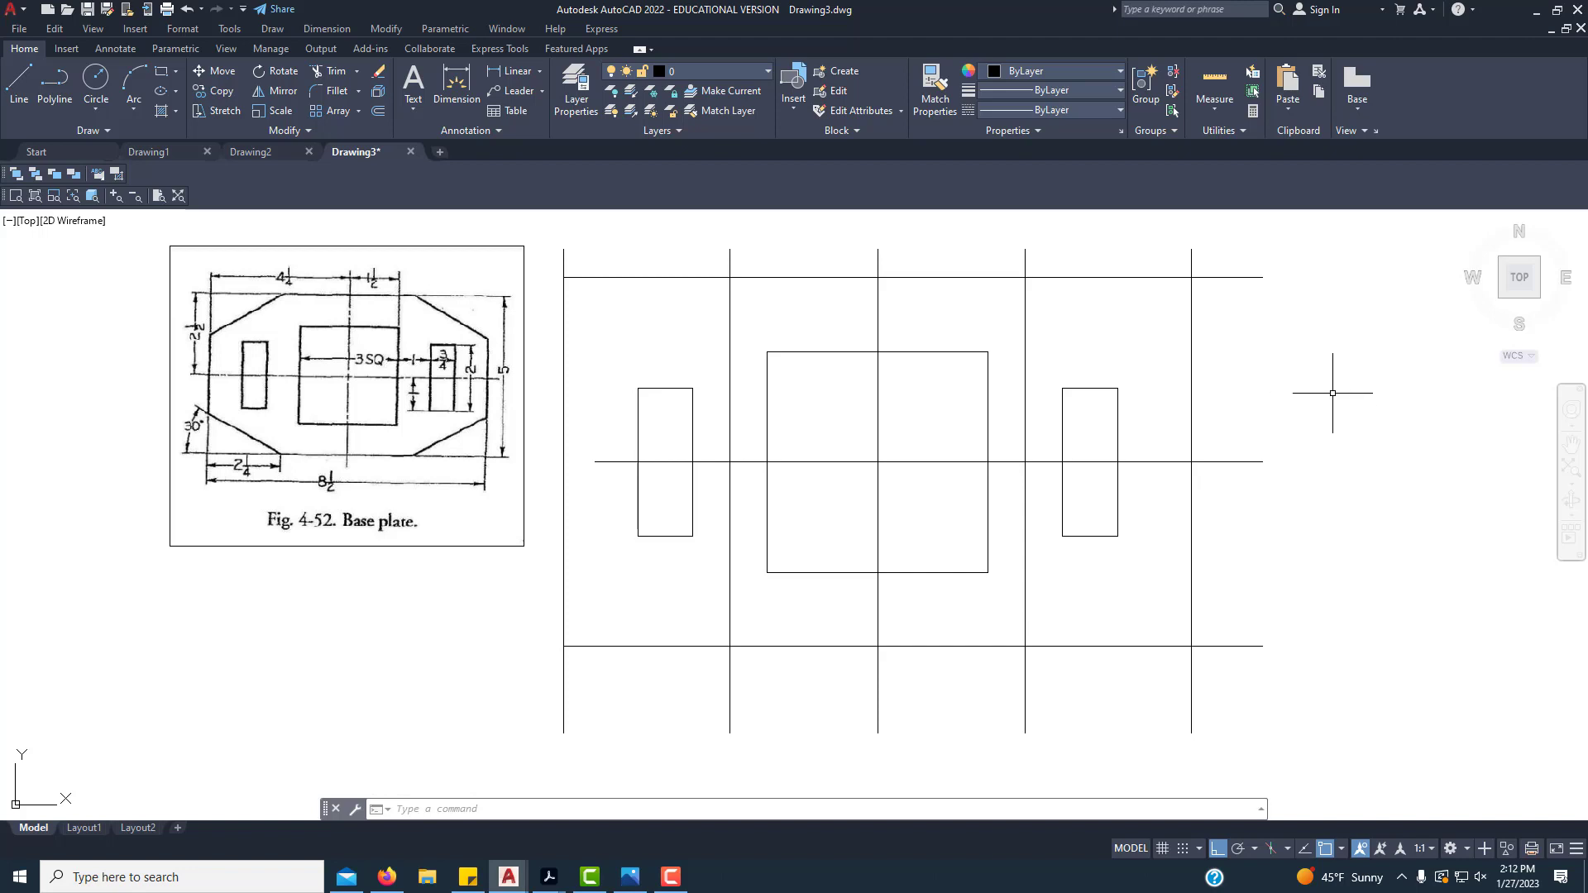
Step: Set polar tracking to 30° increments and draw a line about 2.97 units long at 150° from the lower edge's left offset-line intersection
{"action": "left_click", "coordinate": [1254, 850]}
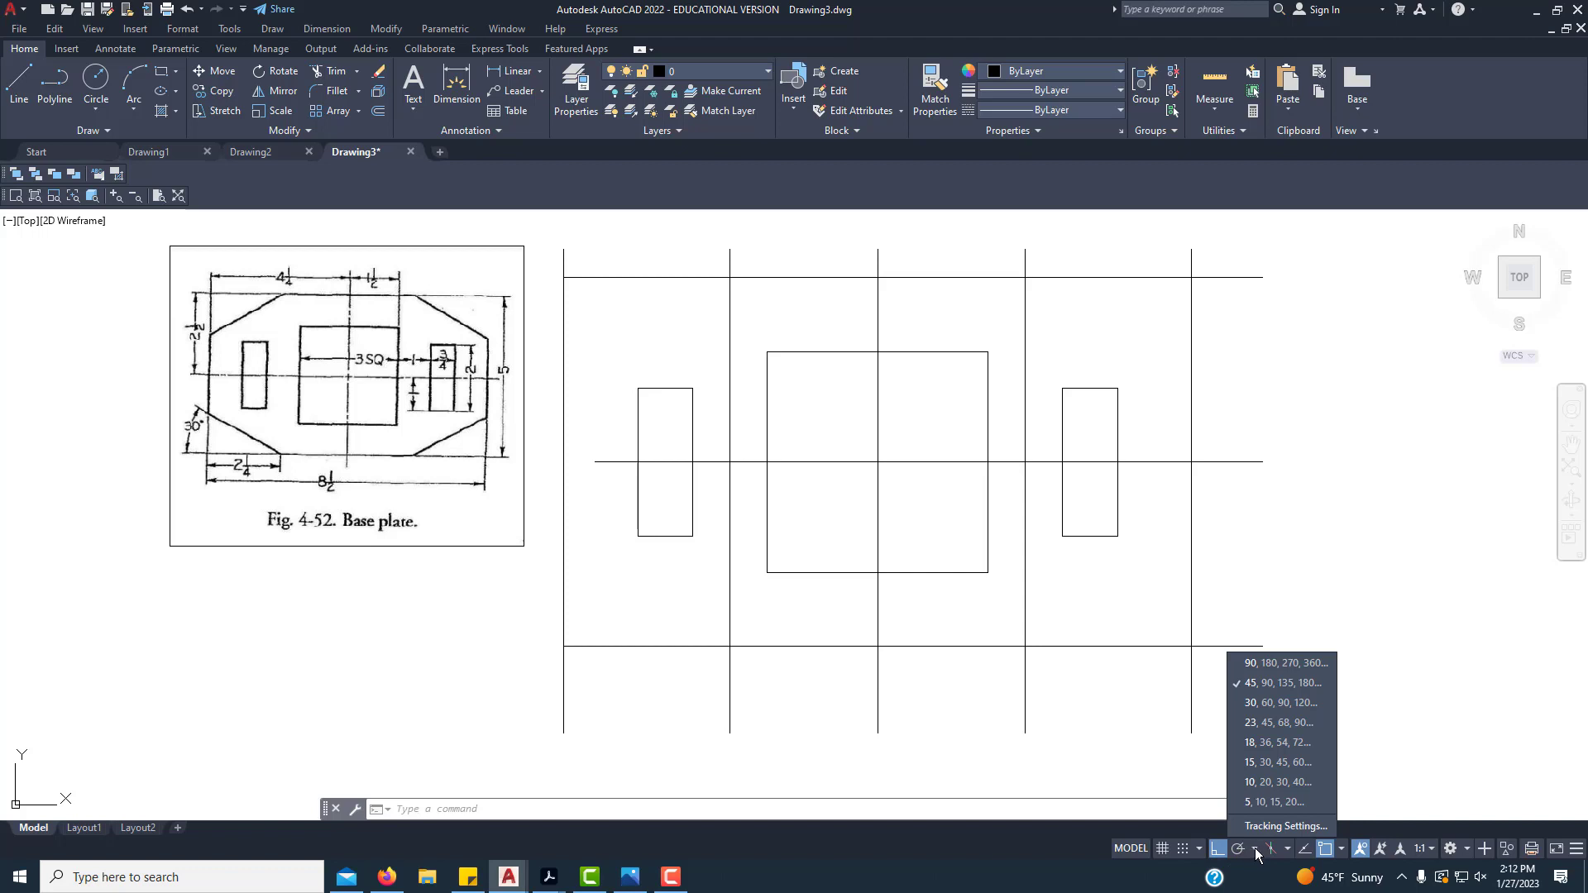
{"action": "left_click", "coordinate": [1259, 703]}
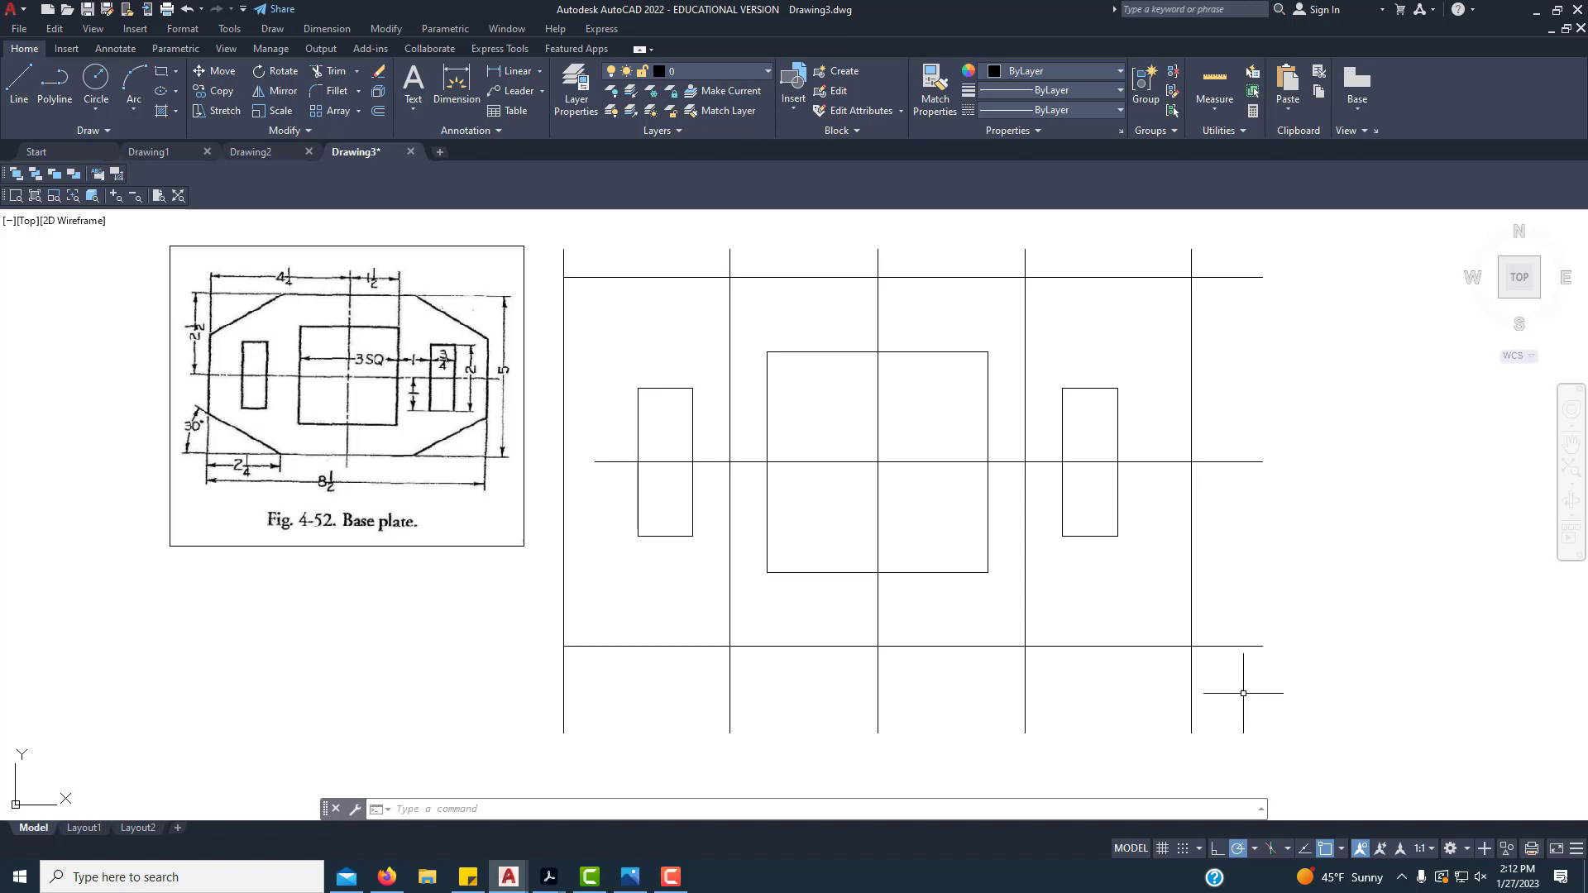
{"action": "left_click", "coordinate": [16, 85]}
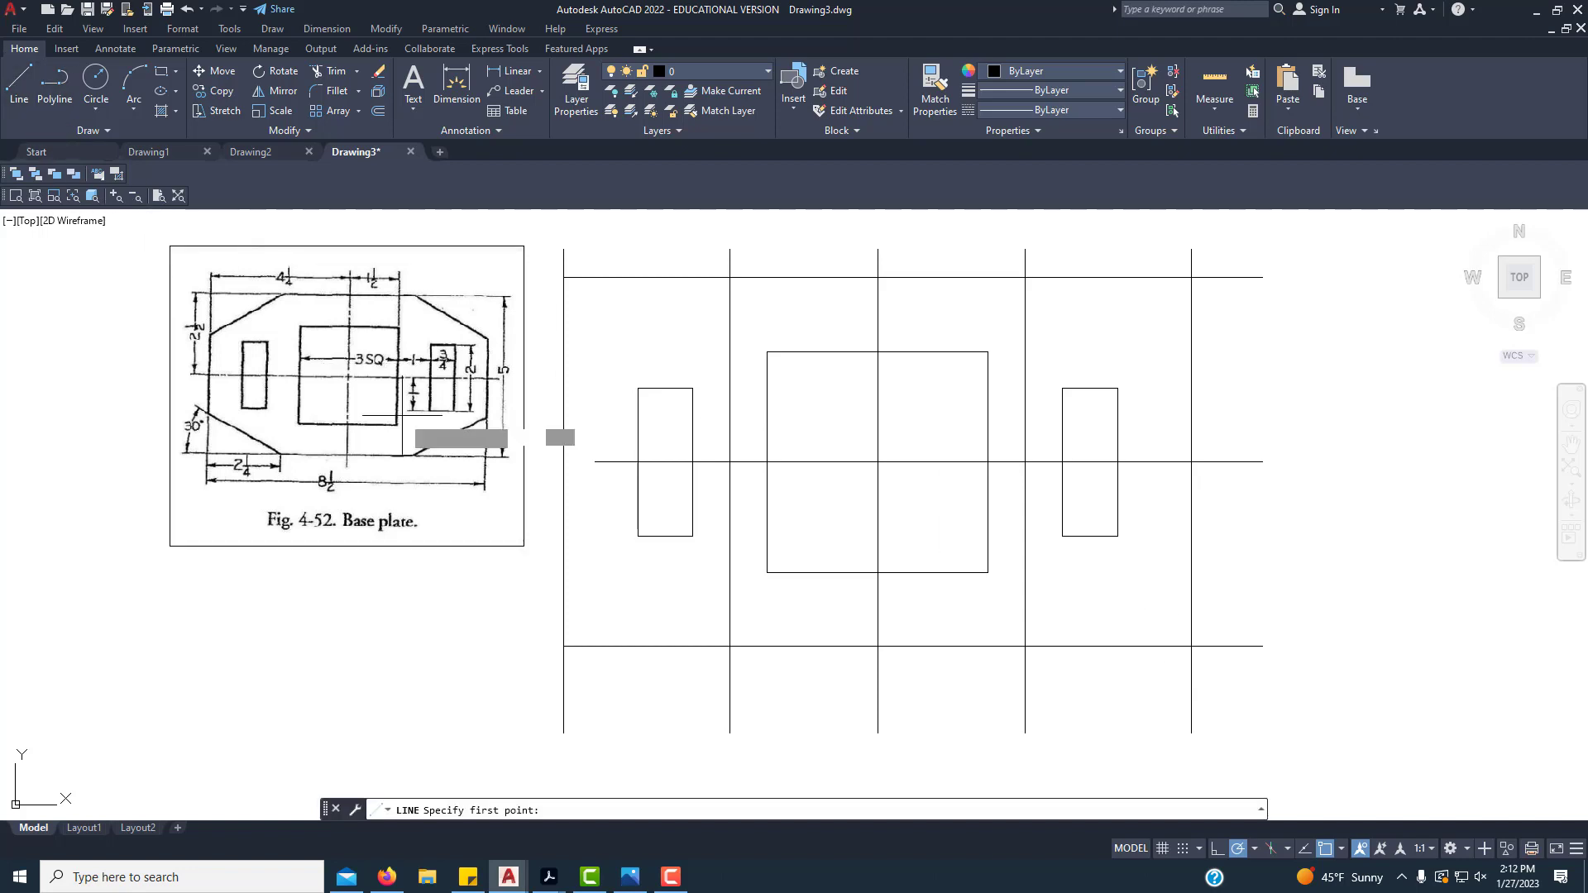
{"action": "left_click", "coordinate": [729, 646]}
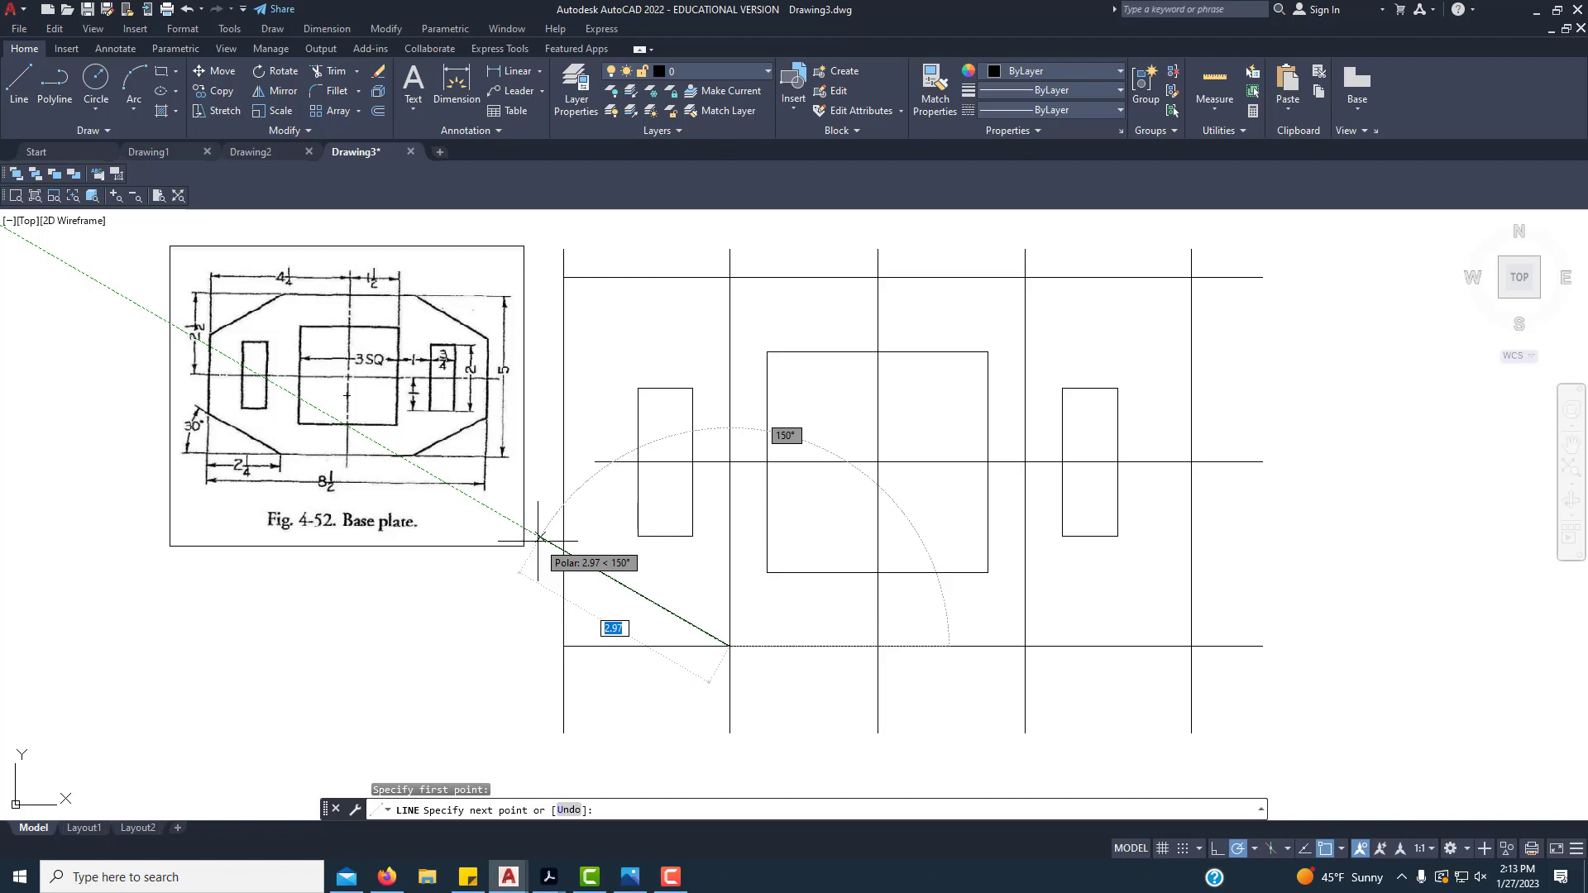
{"action": "left_click", "coordinate": [540, 537]}
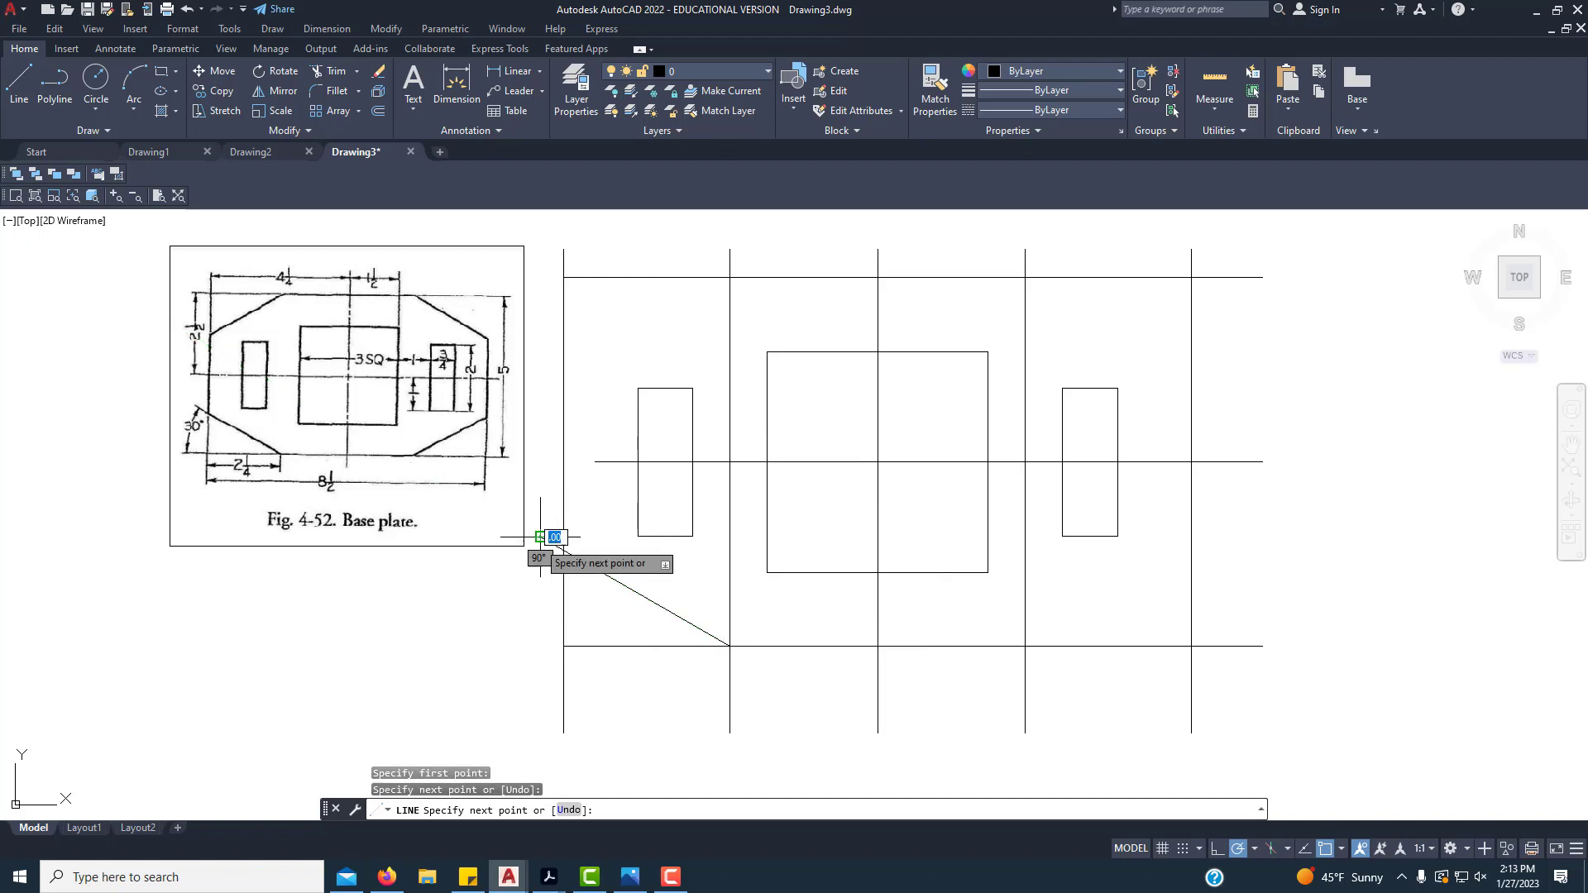
{"action": "right_click", "coordinate": [591, 530]}
{"action": "left_click", "coordinate": [617, 539]}
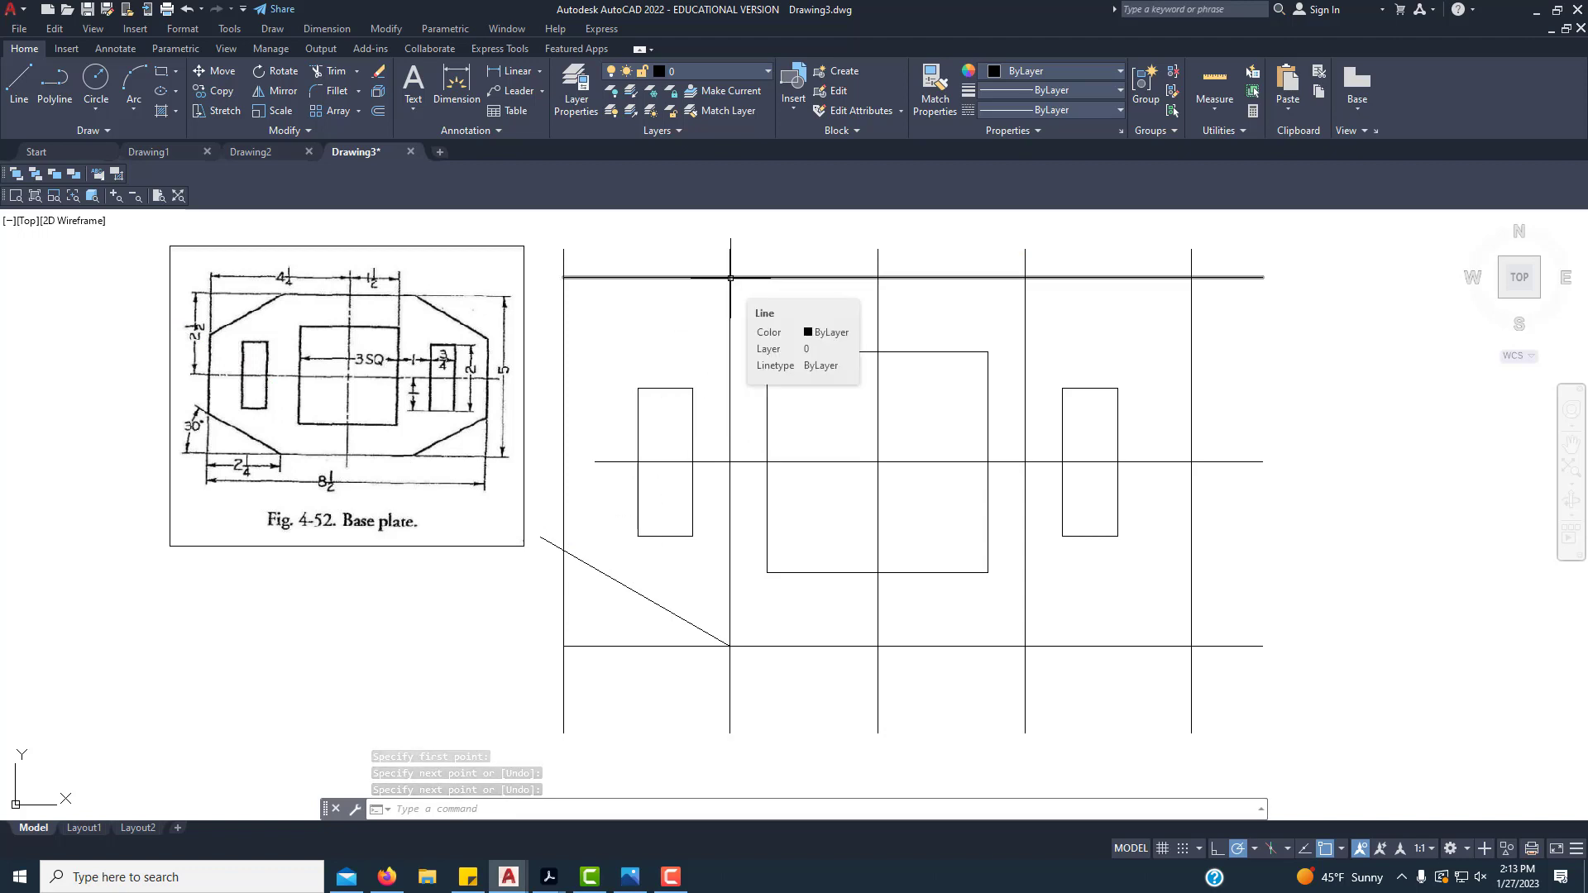
{"action": "left_click", "coordinate": [538, 303]}
{"action": "left_click", "coordinate": [536, 314]}
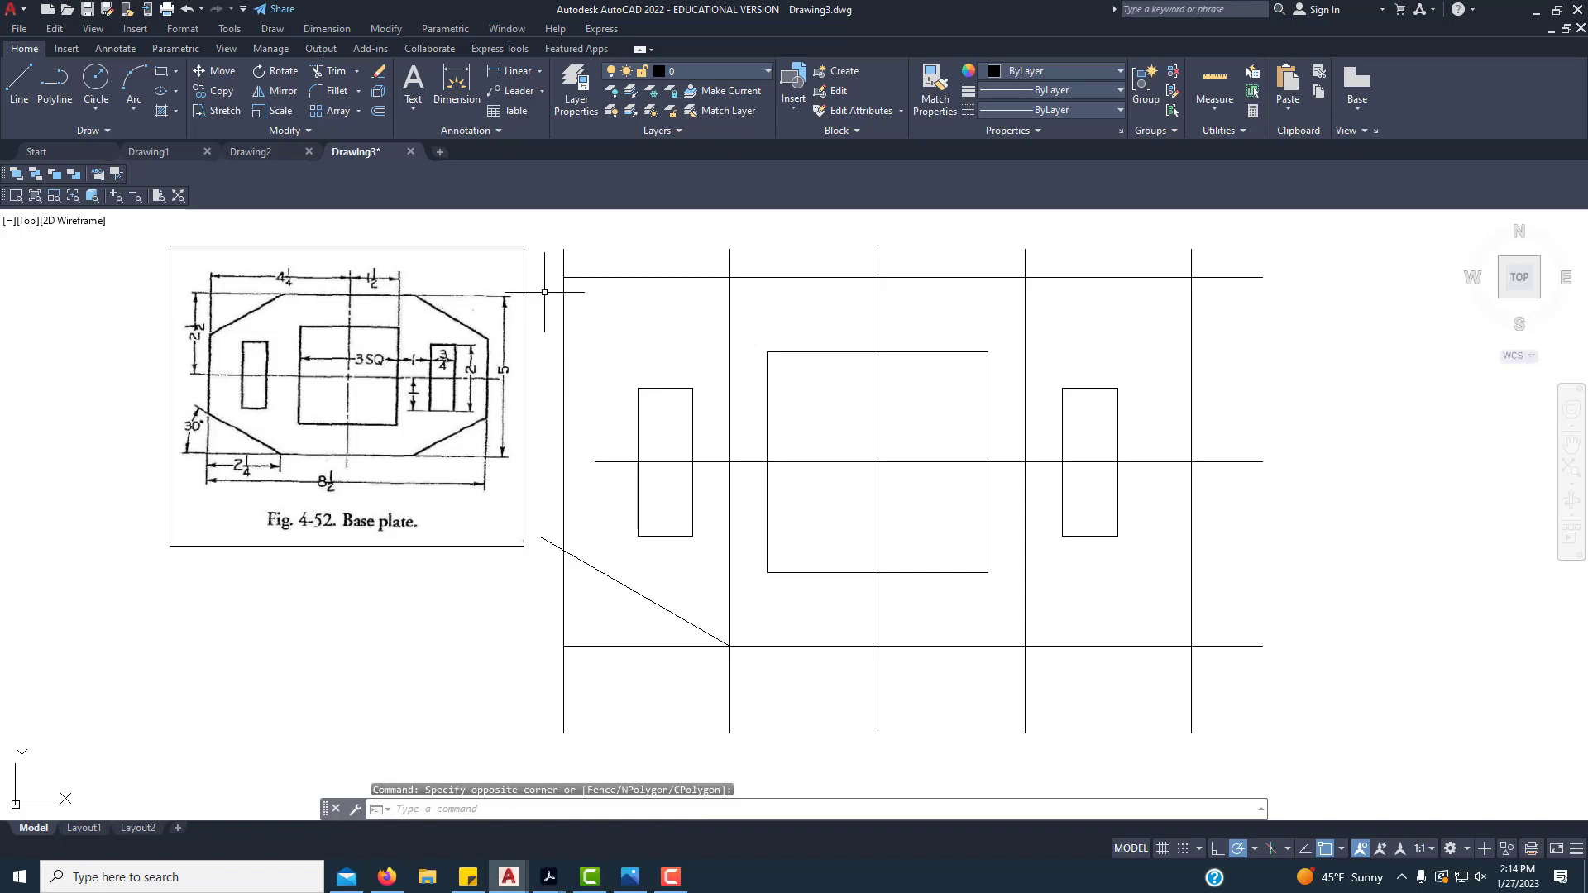
Step: Draw the upper-left corner line from the left offset line's intersection with the upper edge, down past the left edge at 30° below horizontal
{"action": "left_click", "coordinate": [17, 91]}
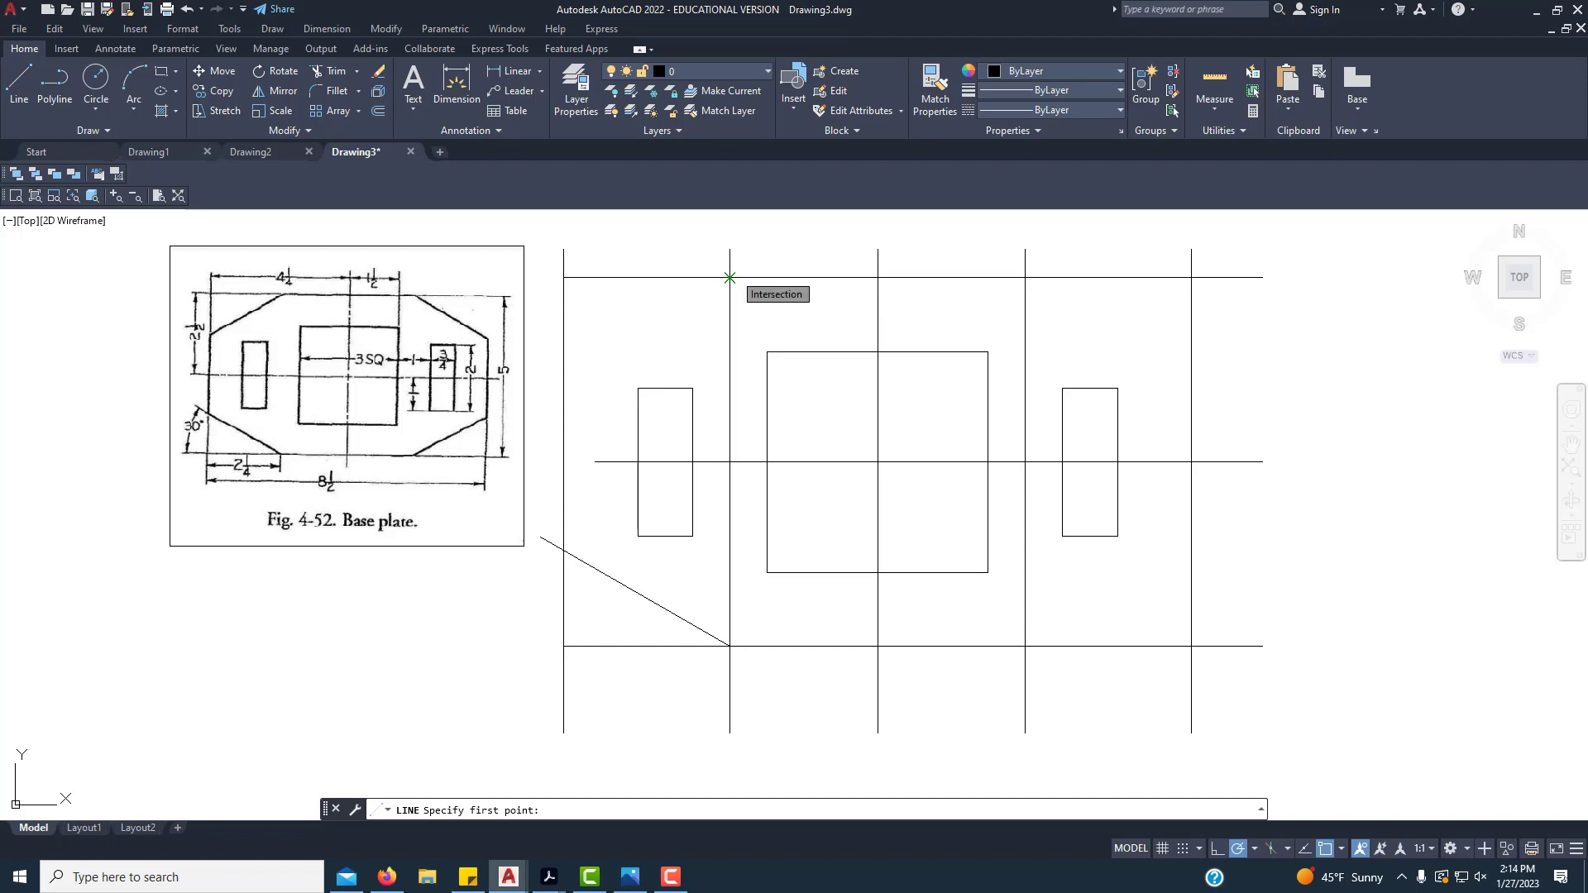
{"action": "left_click", "coordinate": [729, 278]}
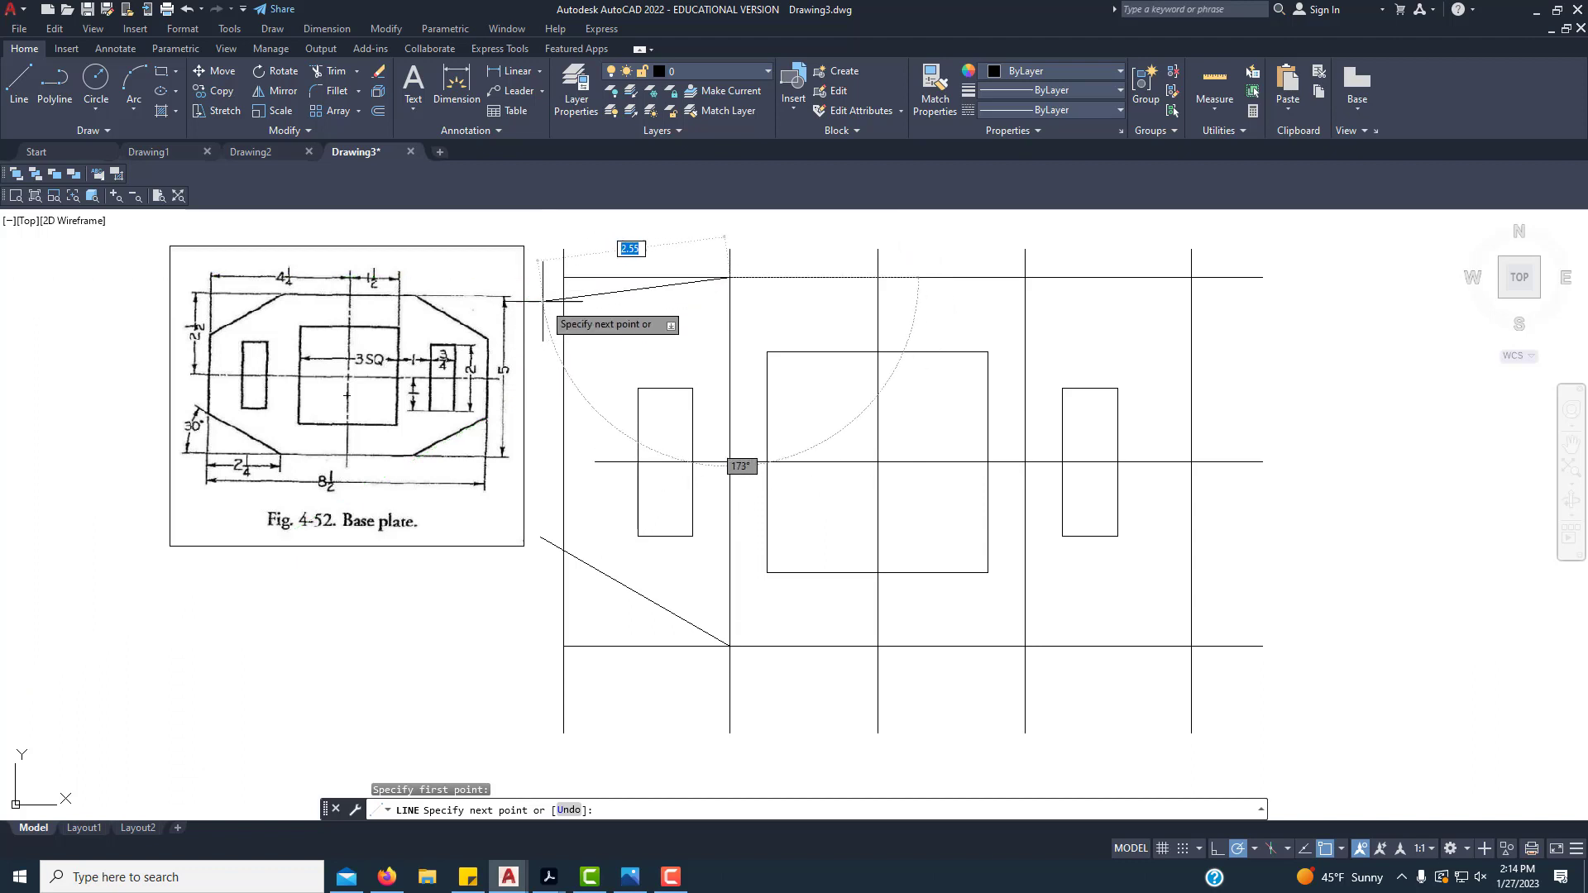
{"action": "left_click", "coordinate": [540, 386]}
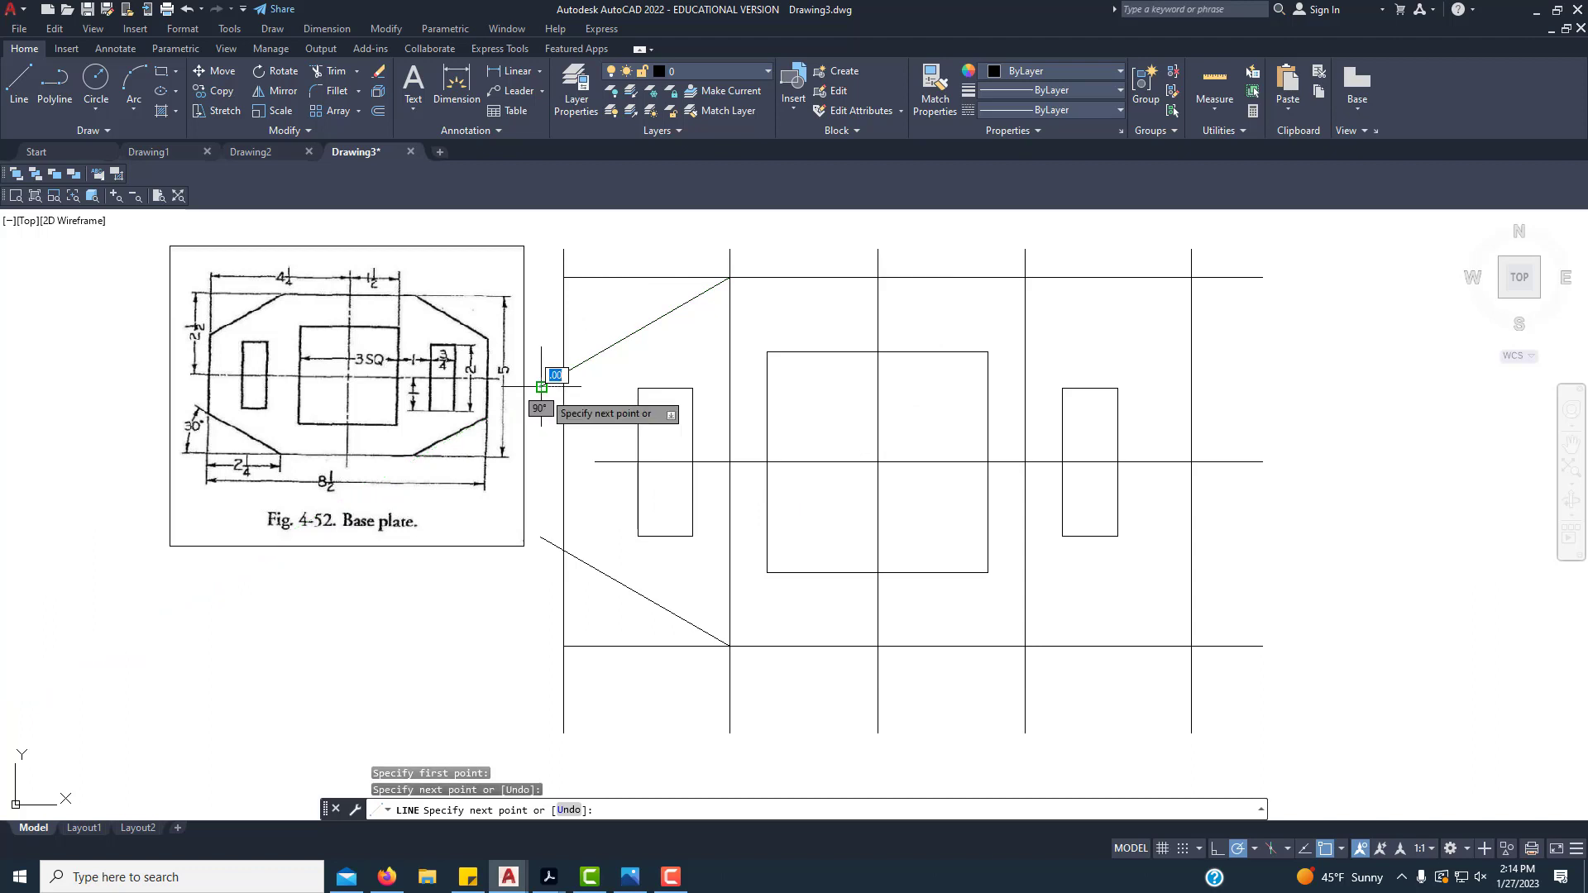
{"action": "right_click", "coordinate": [660, 343]}
{"action": "left_click", "coordinate": [680, 354]}
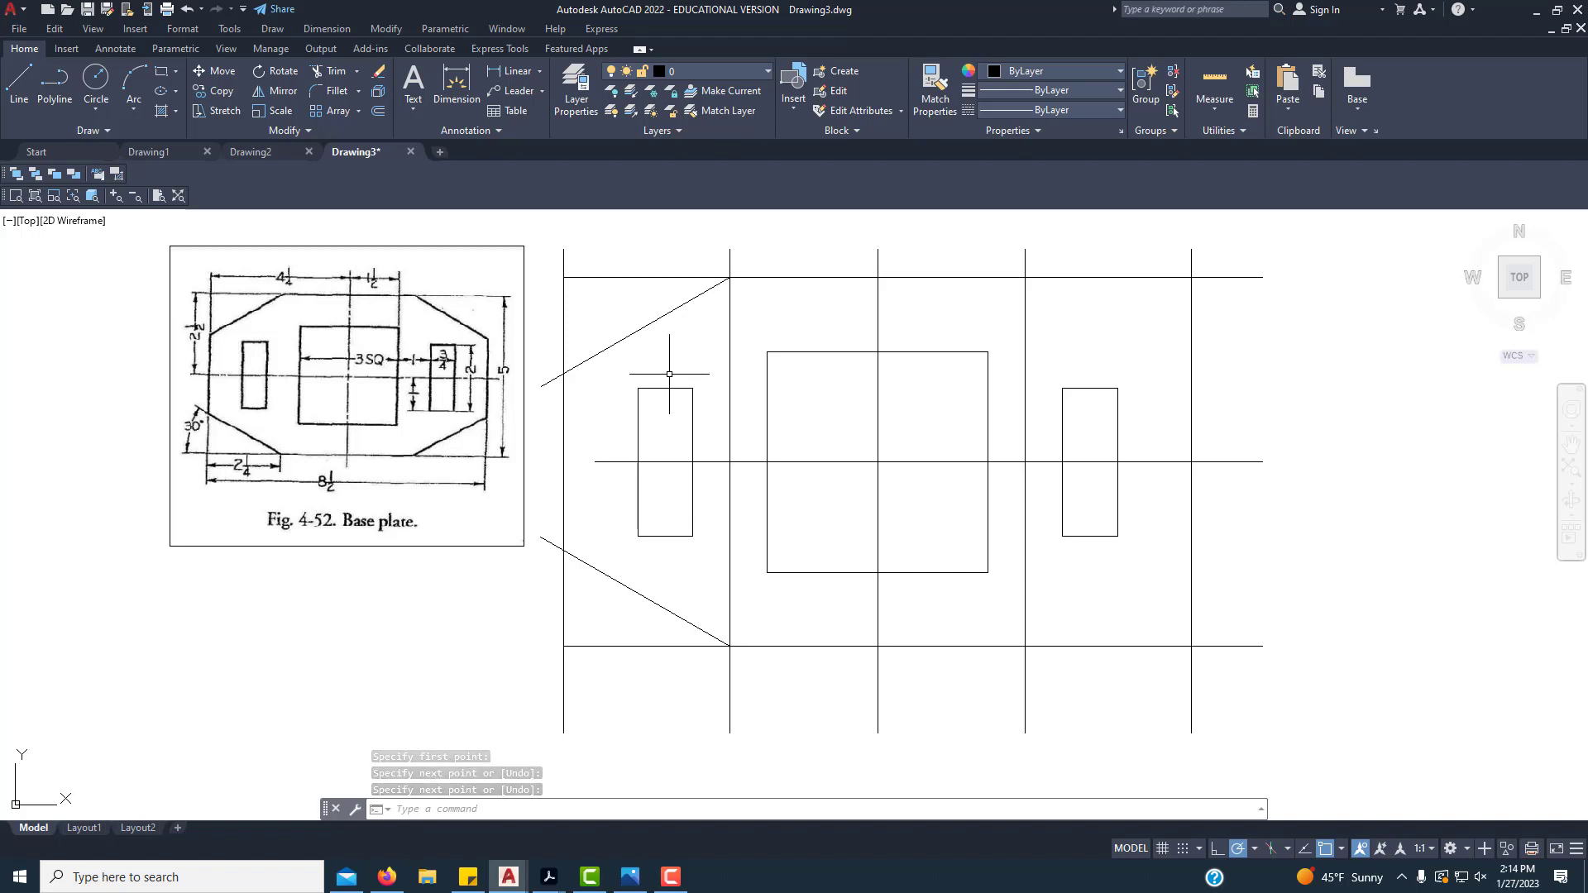
Step: Draw the upper-right corner line about 4.58 units long at 330° from the right offset line's intersection with the upper edge
{"action": "left_click", "coordinate": [17, 87]}
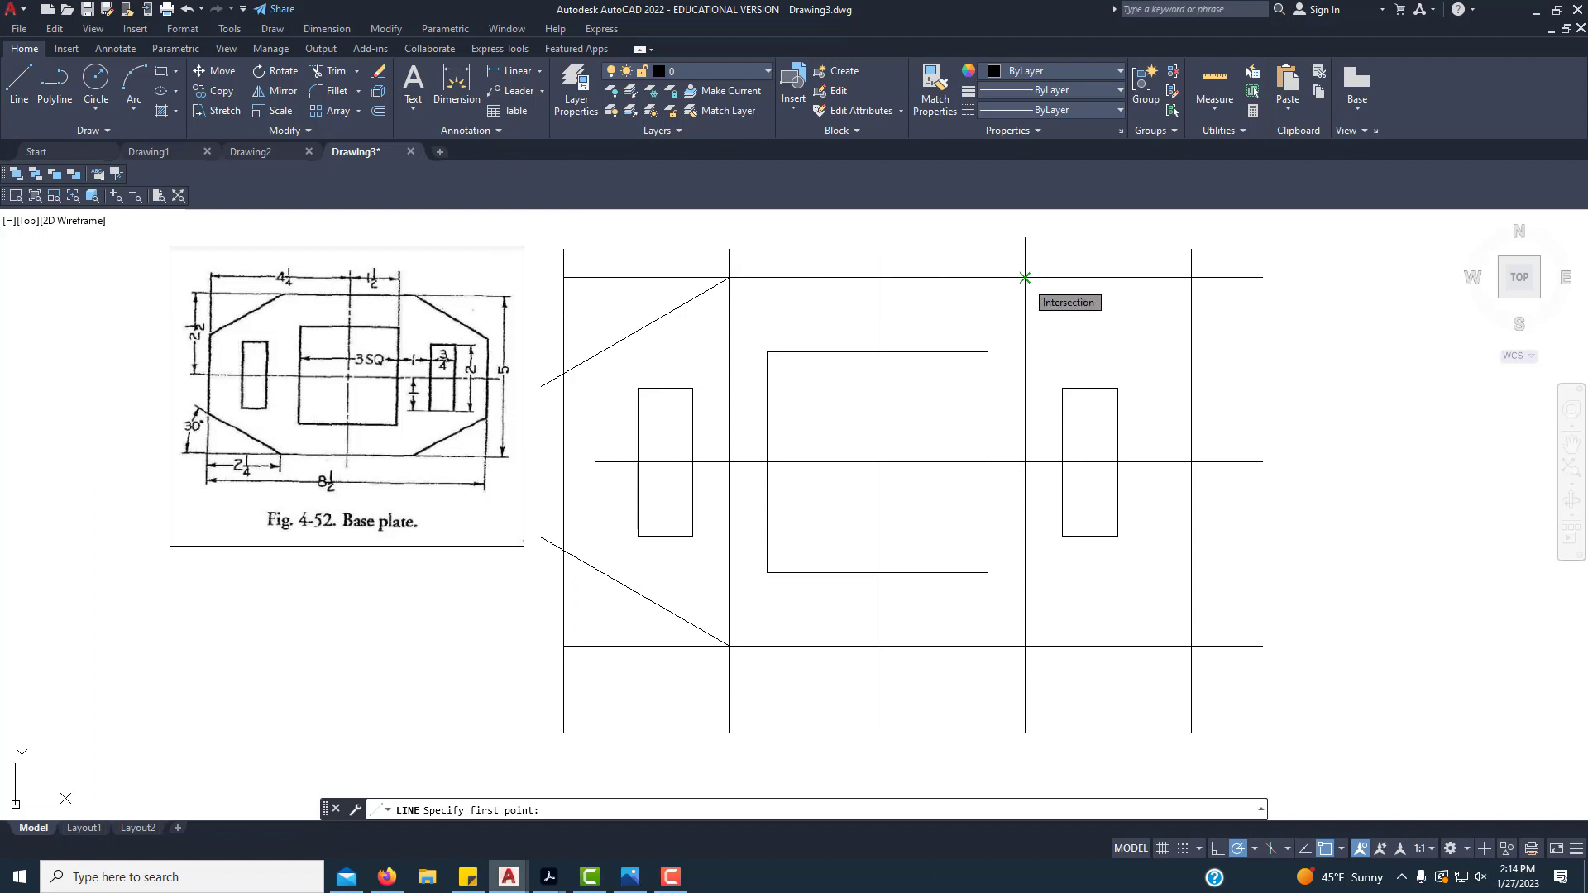
{"action": "left_click", "coordinate": [1025, 278]}
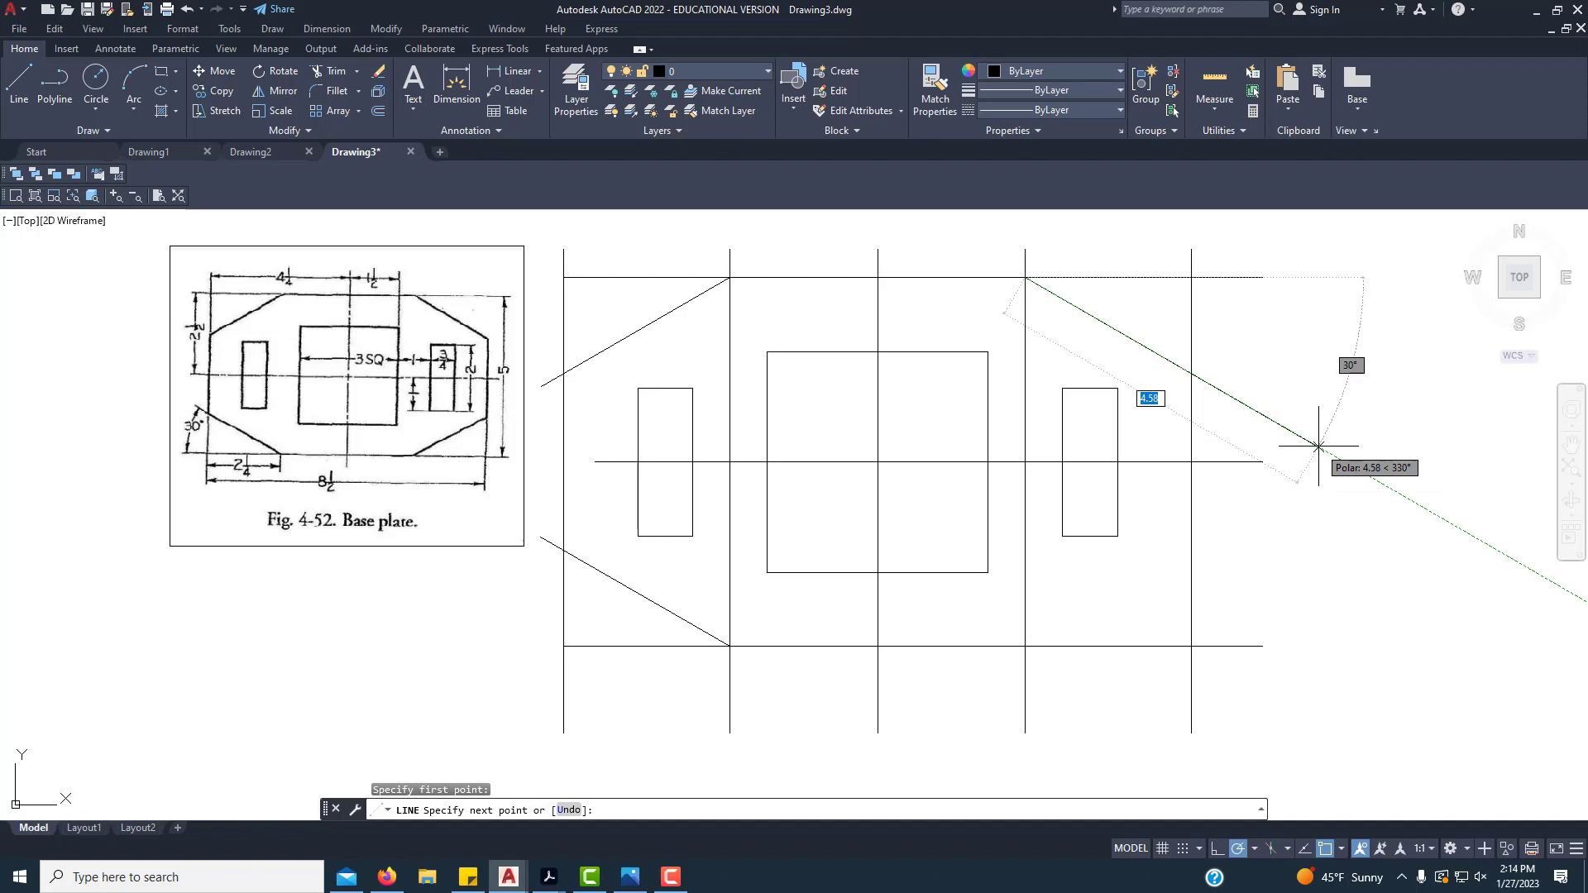
{"action": "left_click", "coordinate": [1318, 446]}
{"action": "key", "text": "Return"}
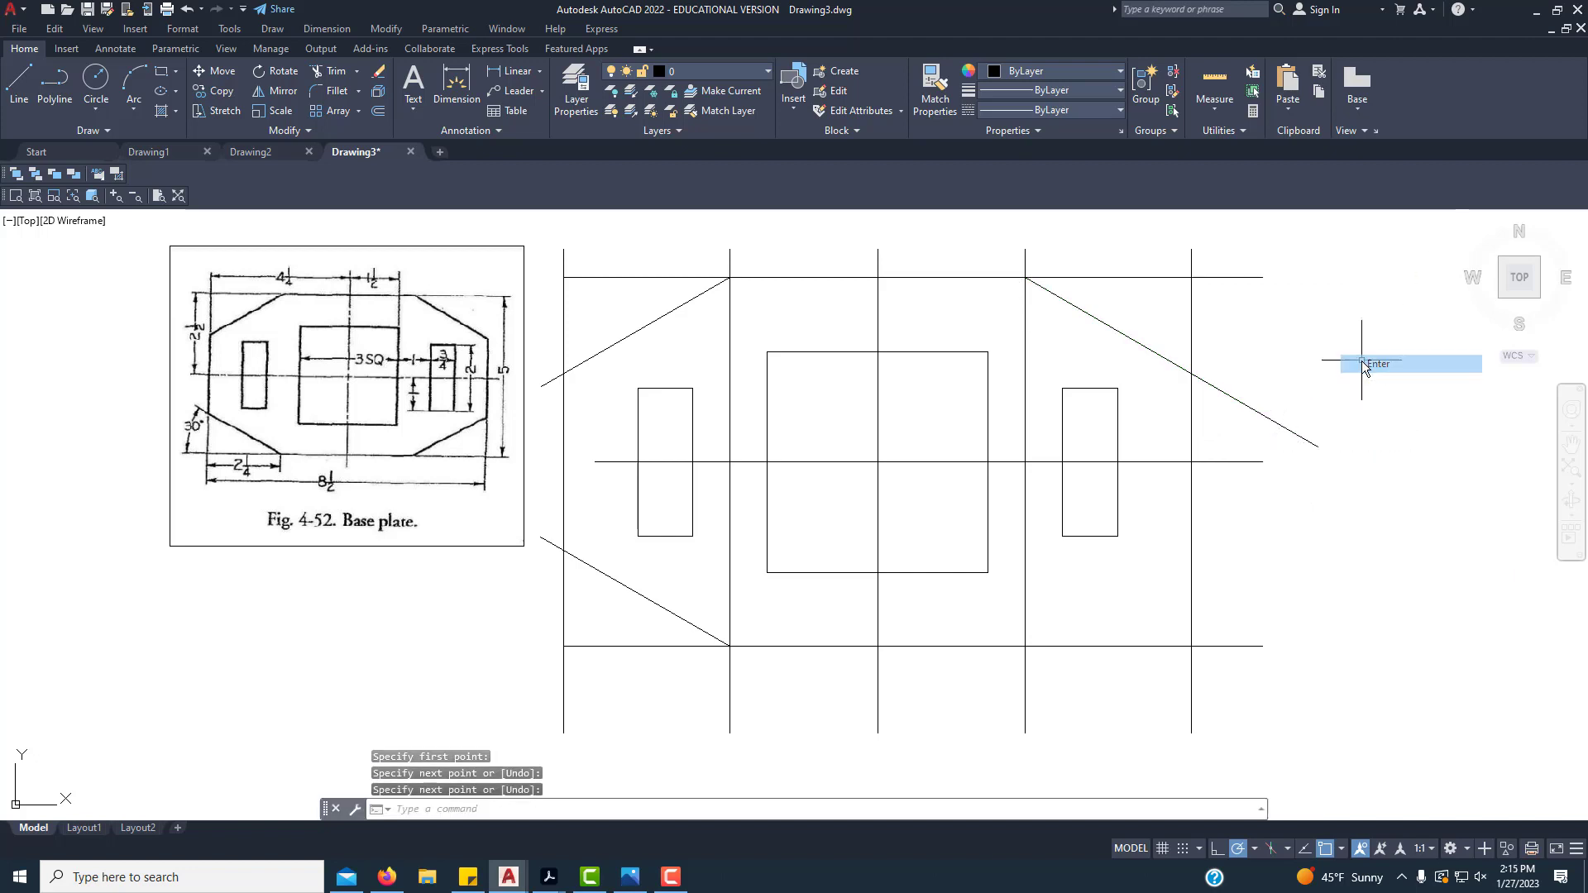
Step: Draw the lower-right corner line about 5.24 units long at 30° from the right offset line's intersection with the lower edge
{"action": "left_click", "coordinate": [19, 81]}
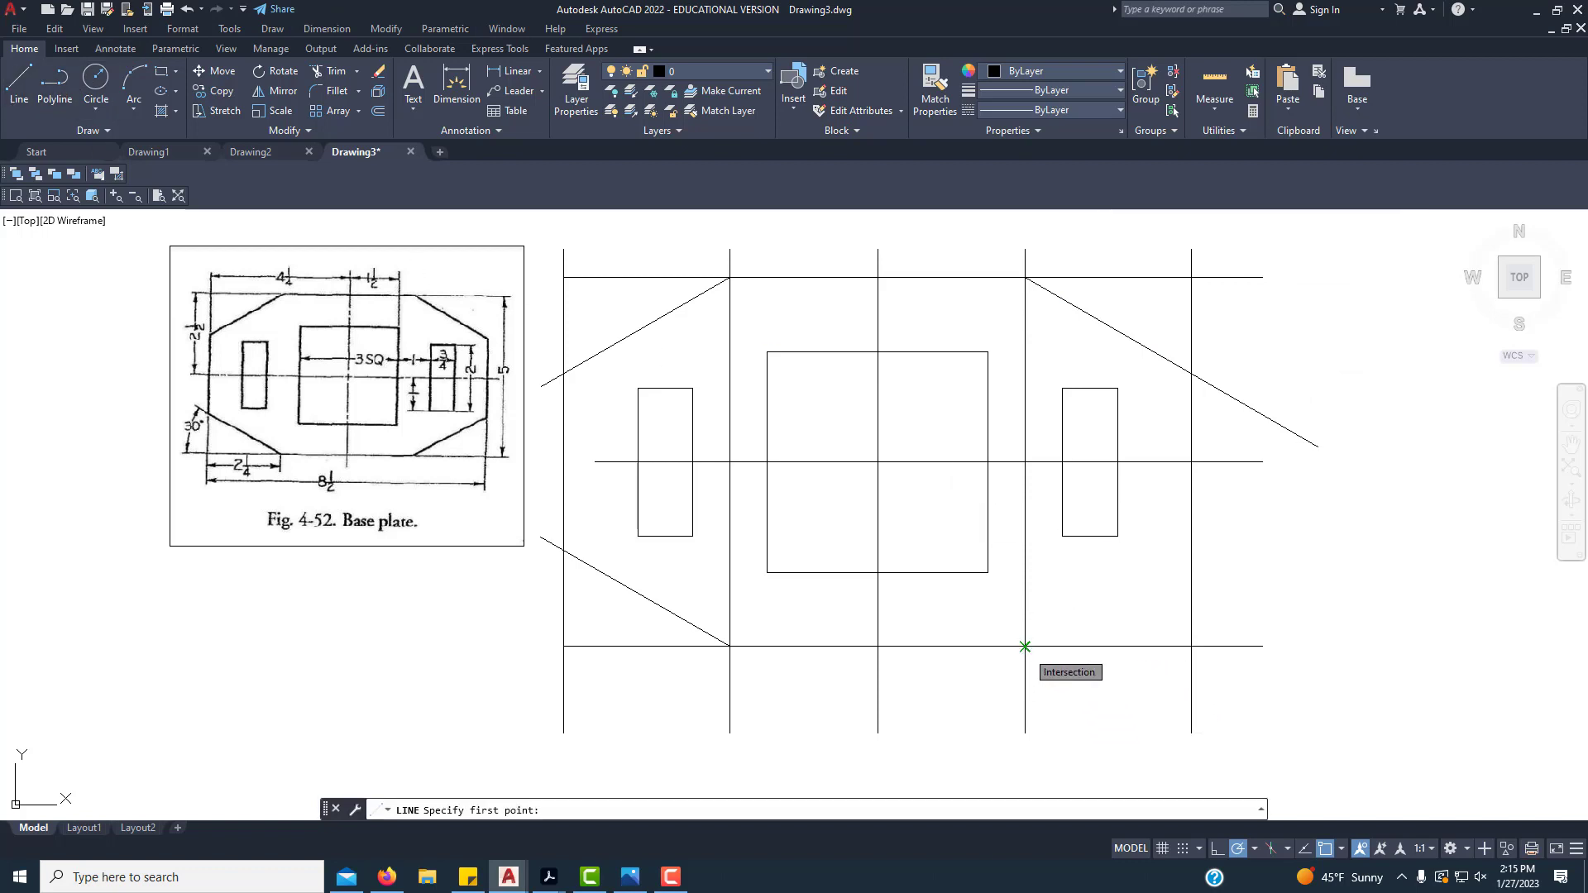
{"action": "left_click", "coordinate": [1025, 646]}
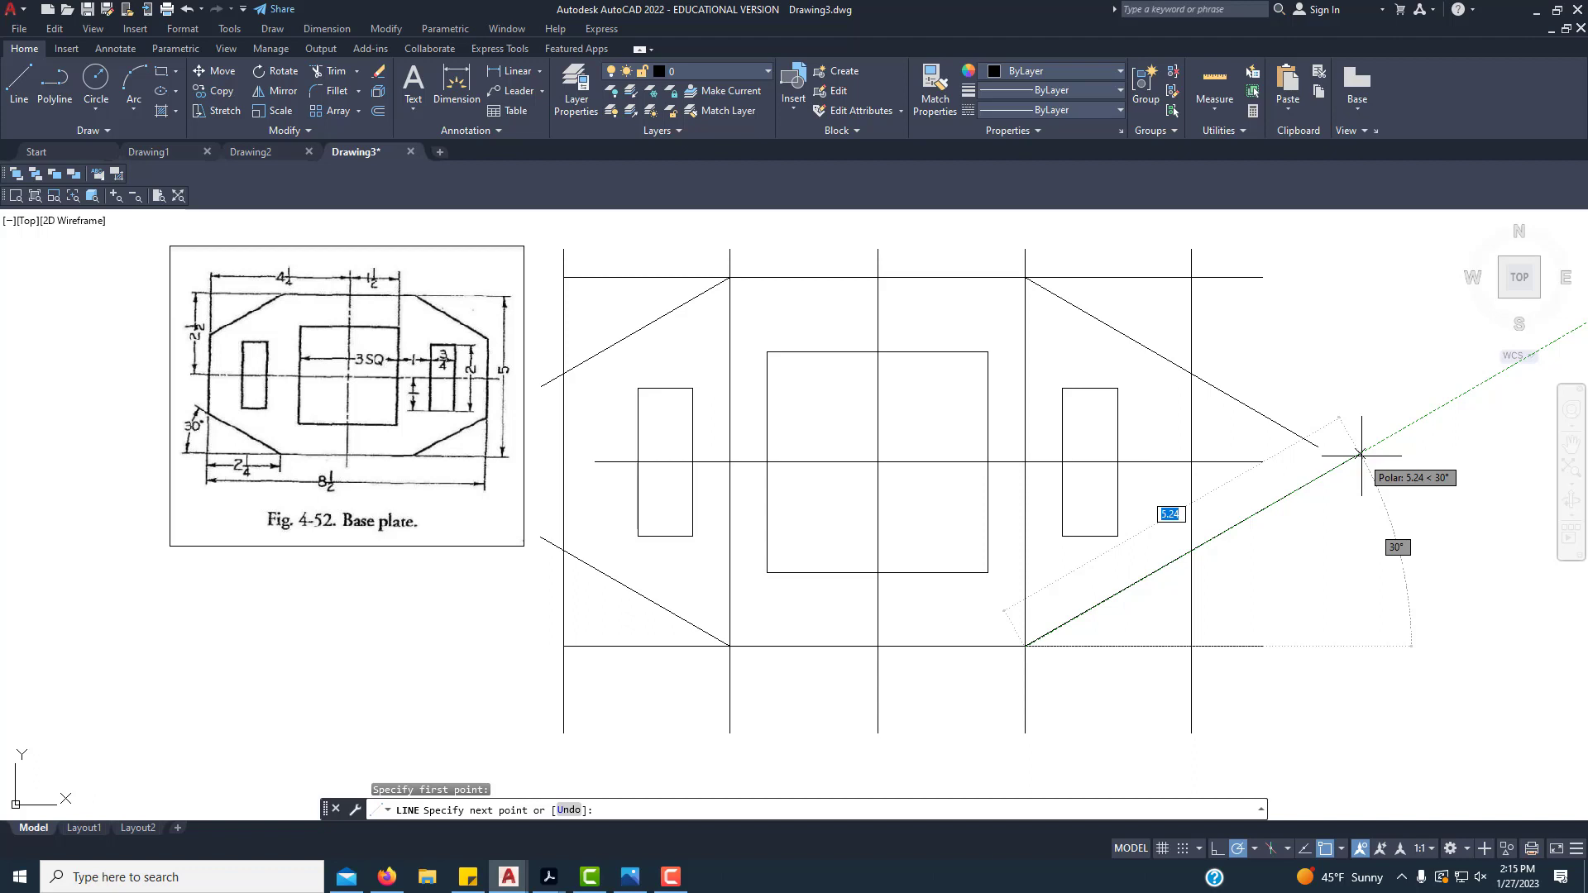
{"action": "left_click", "coordinate": [1360, 454]}
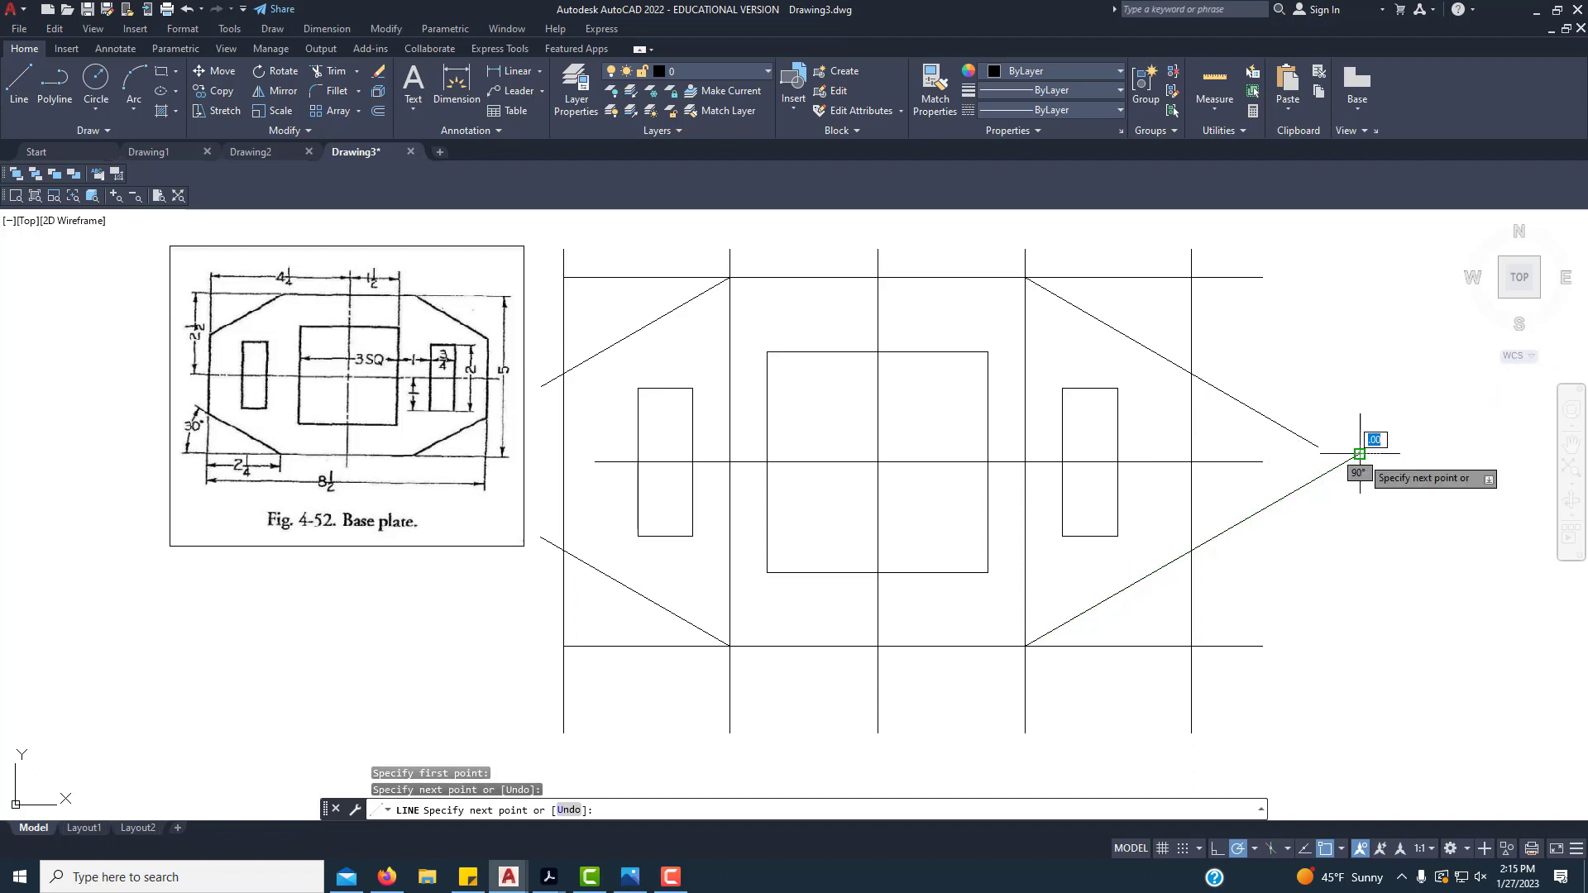
{"action": "right_click", "coordinate": [1361, 504]}
{"action": "left_click", "coordinate": [1406, 516]}
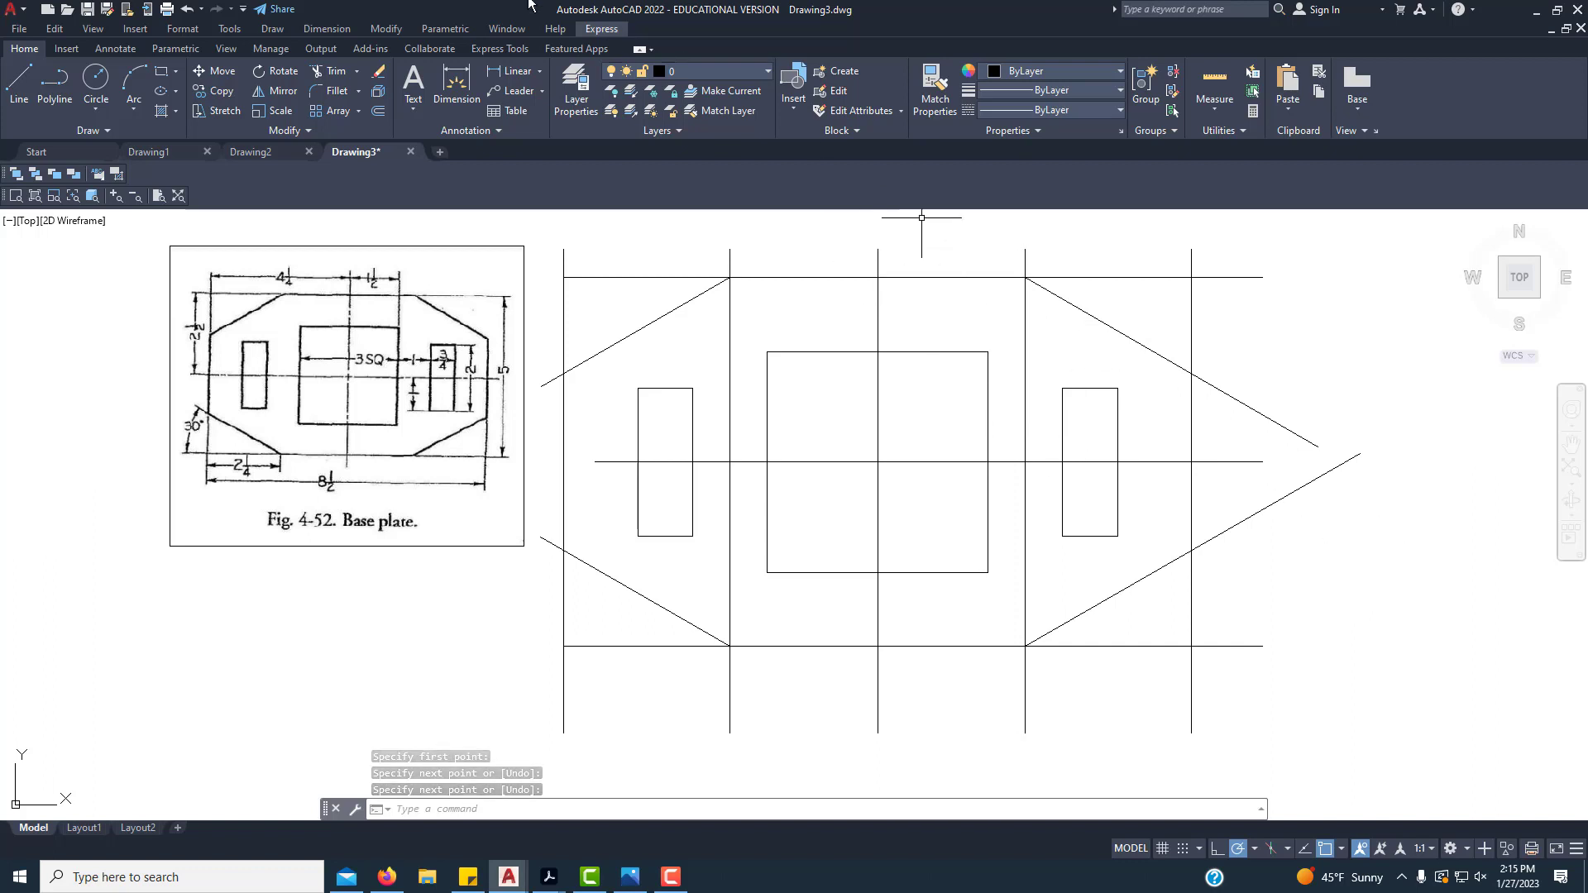
Step: Trim the excess edge and angled lines at all four plate corners, along with the vertical line ends below the lower edge
{"action": "left_click", "coordinate": [332, 74]}
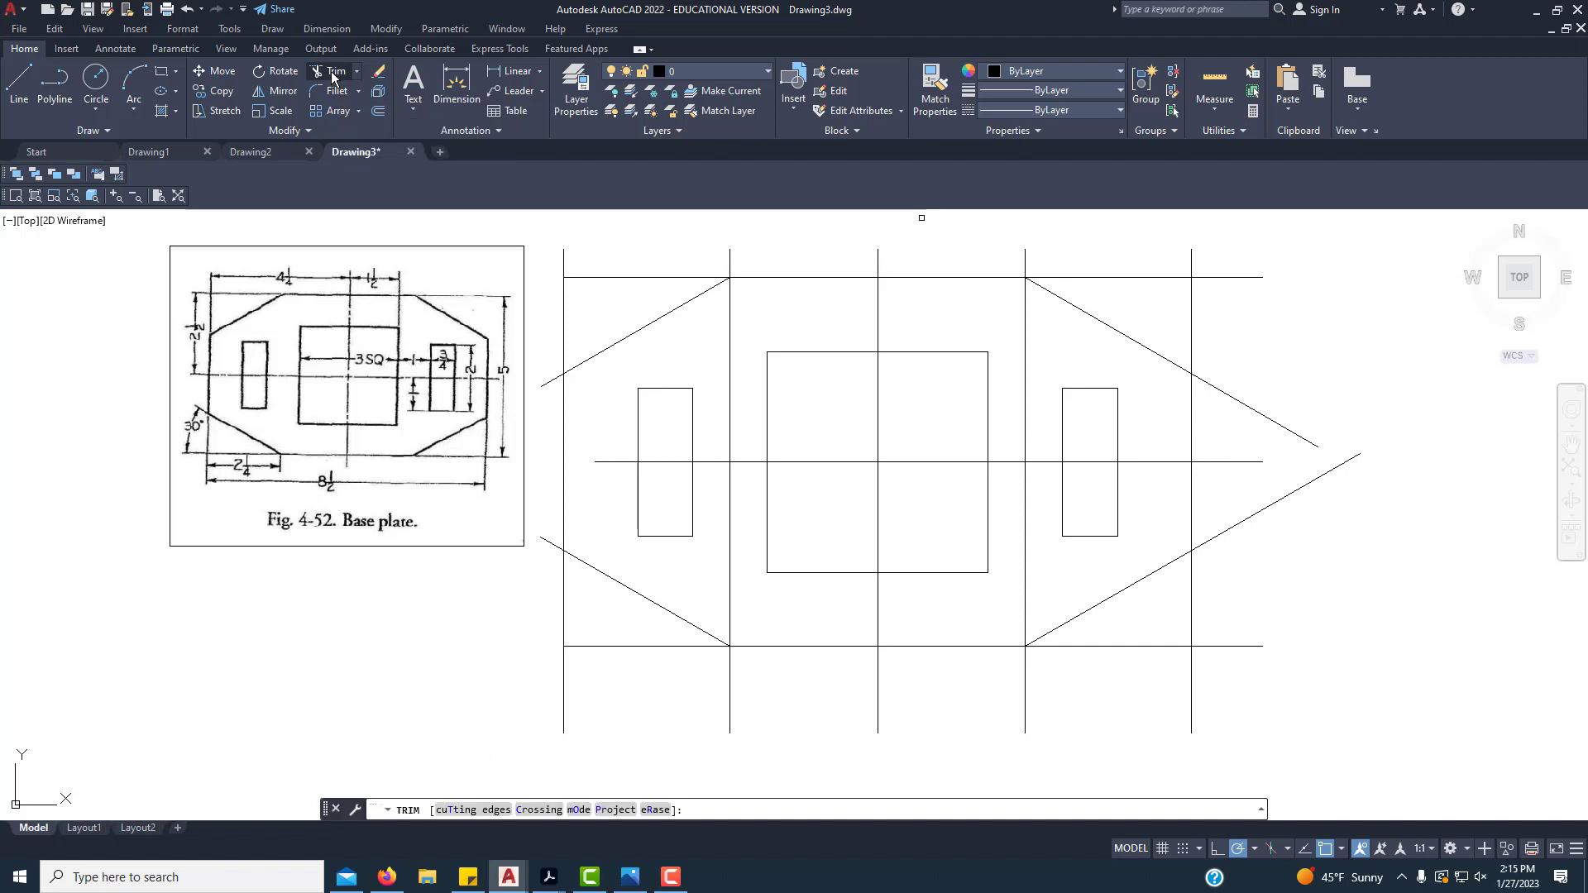
{"action": "left_click", "coordinate": [562, 262]}
{"action": "left_click", "coordinate": [587, 277]}
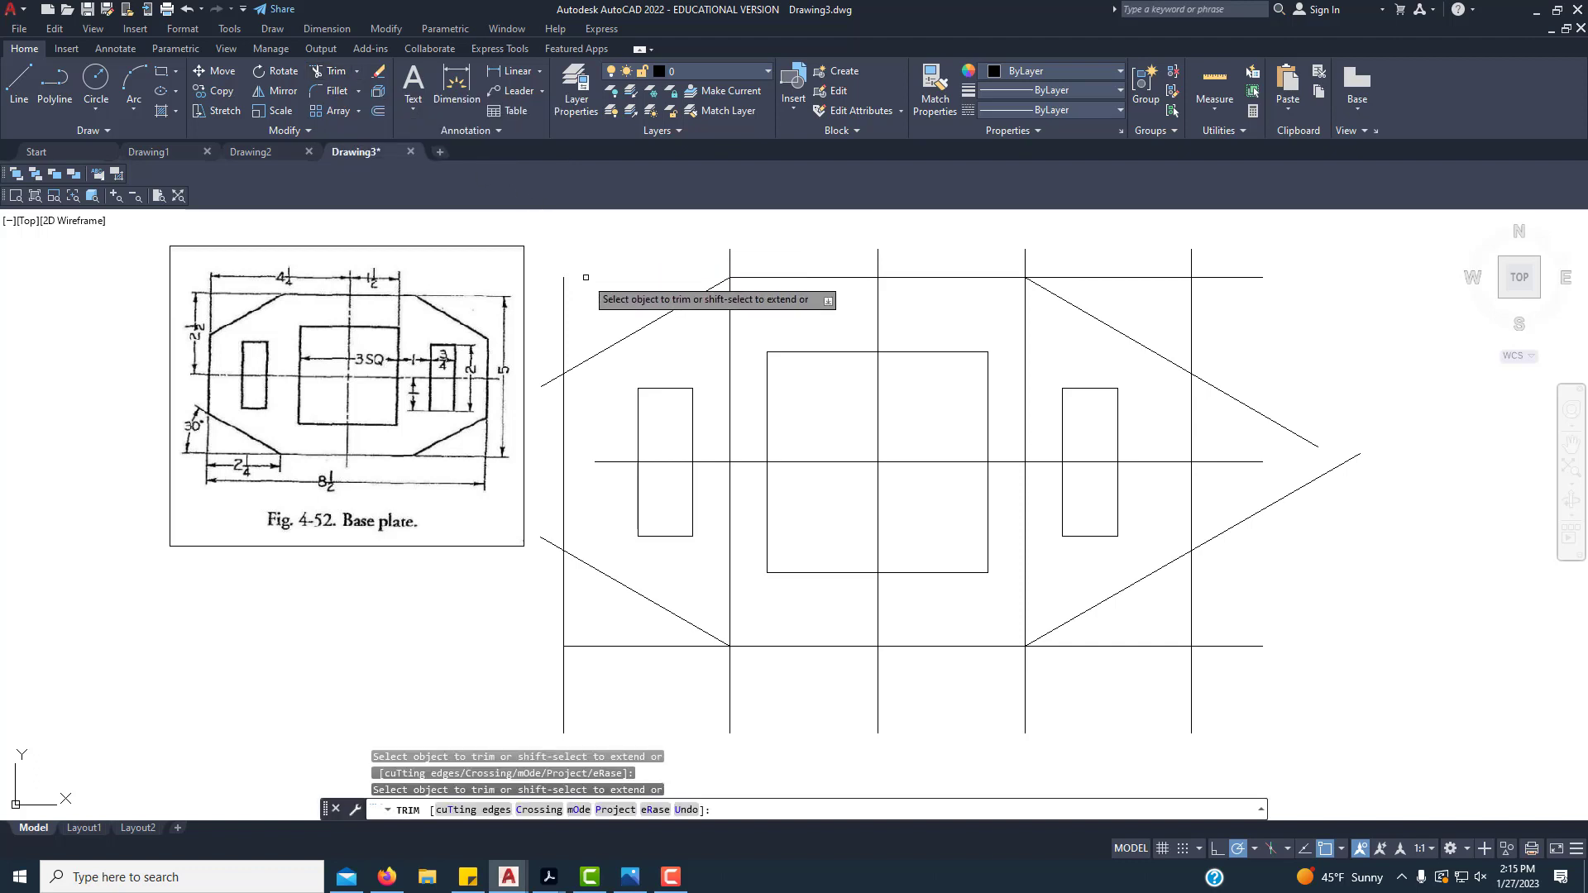
{"action": "left_click", "coordinate": [564, 308]}
{"action": "left_click", "coordinate": [553, 380]}
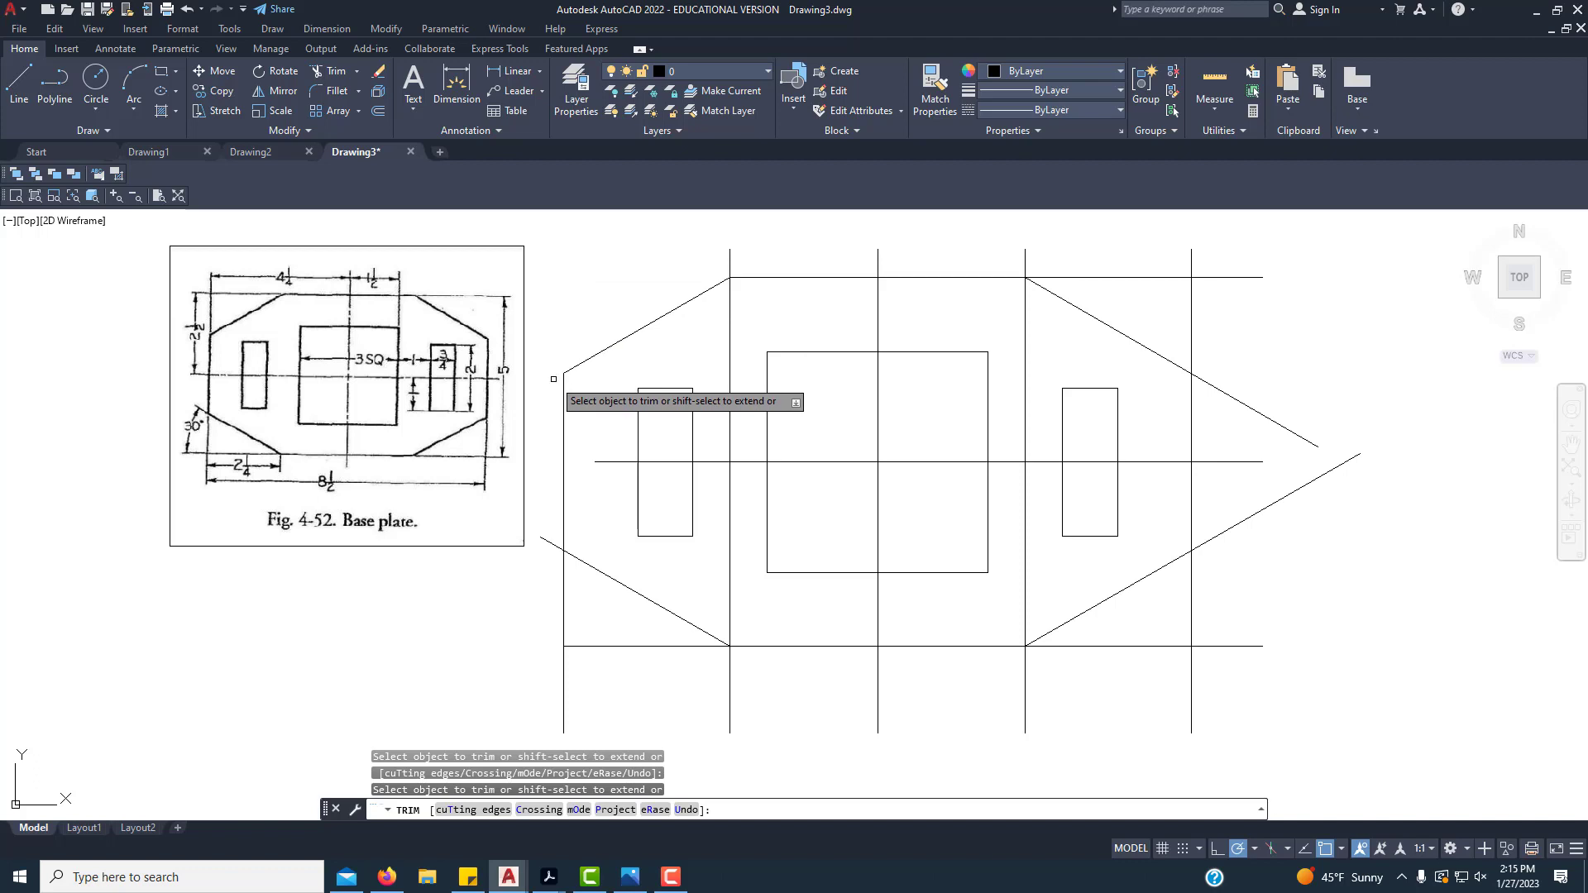
{"action": "left_click", "coordinate": [546, 541]}
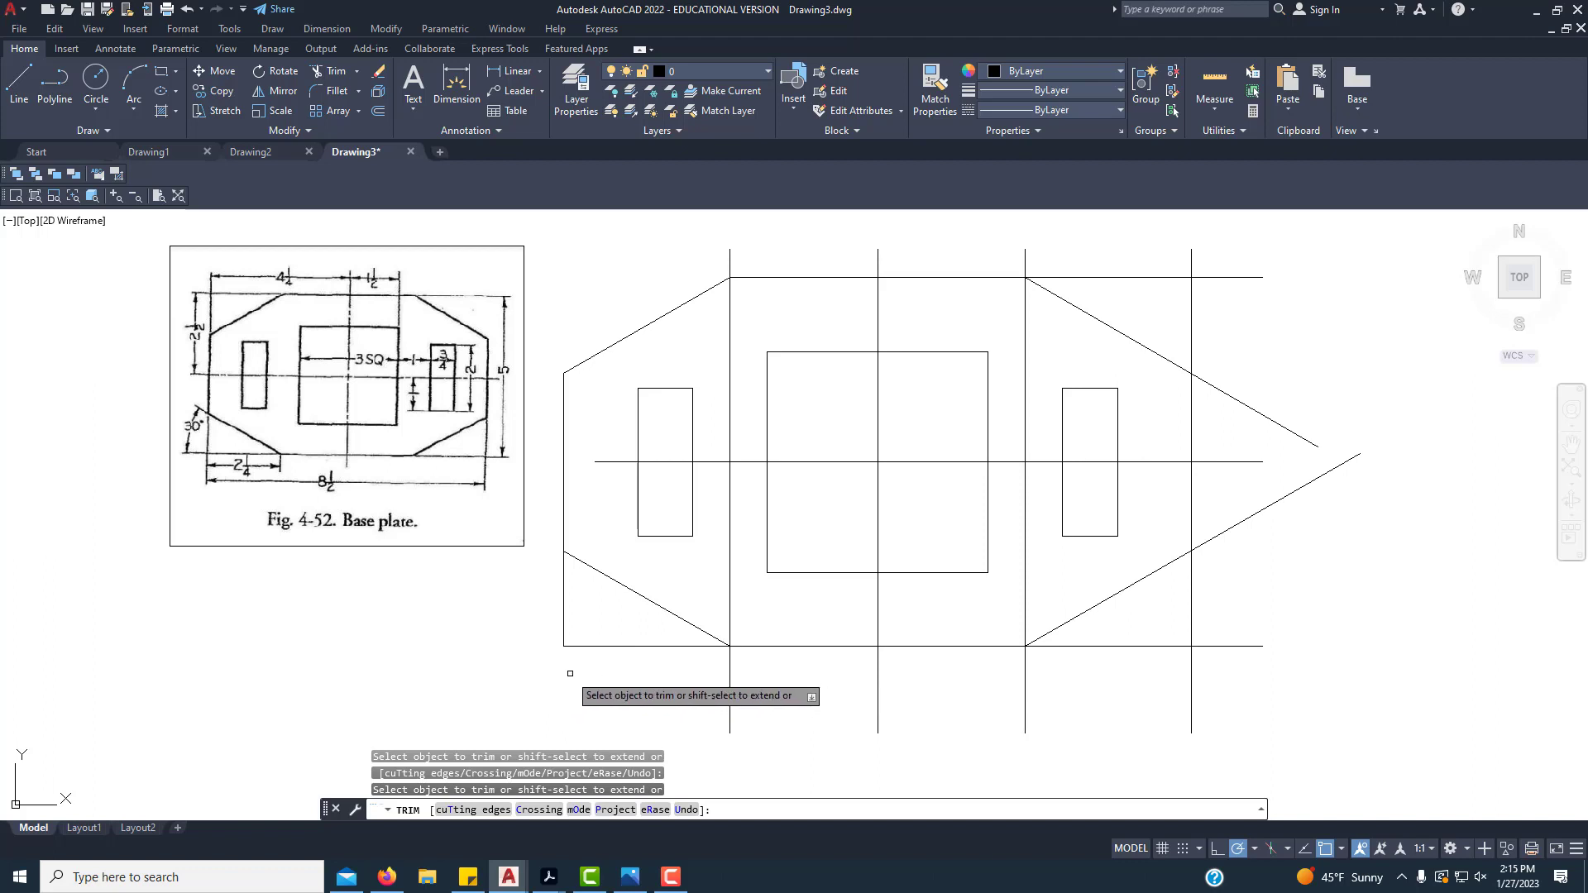
{"action": "mouse_move", "coordinate": [597, 672]}
{"action": "left_mouse_down"}
{"action": "mouse_move", "coordinate": [1255, 670]}
{"action": "mouse_move", "coordinate": [1245, 602]}
{"action": "mouse_move", "coordinate": [1182, 608]}
{"action": "mouse_move", "coordinate": [1099, 672]}
{"action": "mouse_move", "coordinate": [744, 686]}
{"action": "mouse_move", "coordinate": [578, 628]}
{"action": "mouse_move", "coordinate": [516, 583]}
{"action": "mouse_move", "coordinate": [533, 617]}
{"action": "left_mouse_up"}
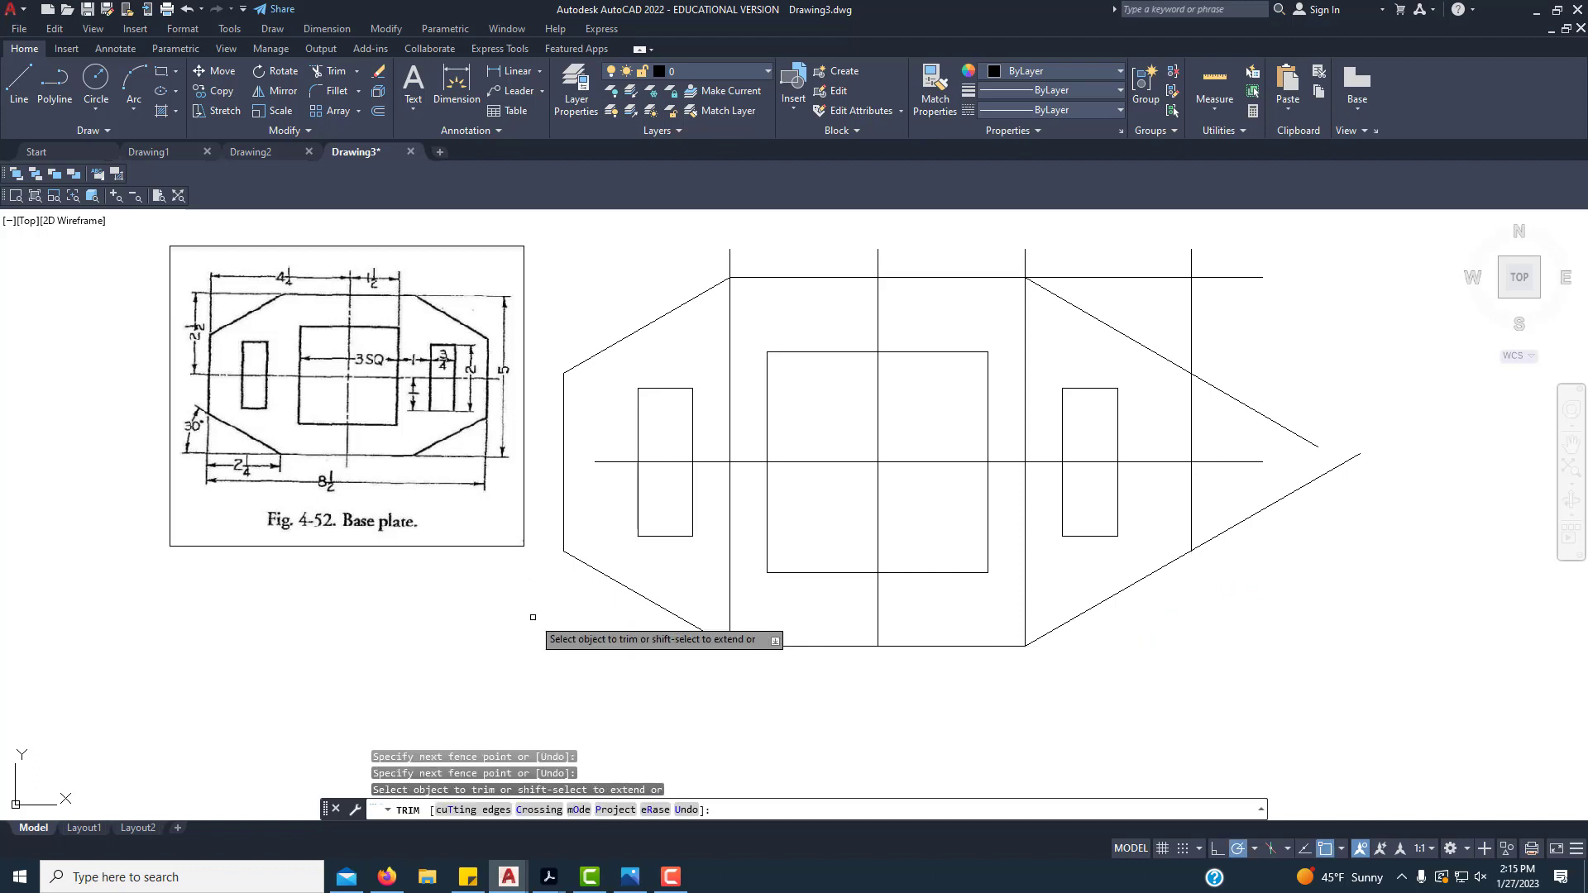
{"action": "mouse_move", "coordinate": [1274, 550]}
{"action": "left_mouse_down"}
{"action": "mouse_move", "coordinate": [1287, 397]}
{"action": "mouse_move", "coordinate": [1257, 314]}
{"action": "mouse_move", "coordinate": [1149, 263]}
{"action": "mouse_move", "coordinate": [1118, 278]}
{"action": "left_mouse_up"}
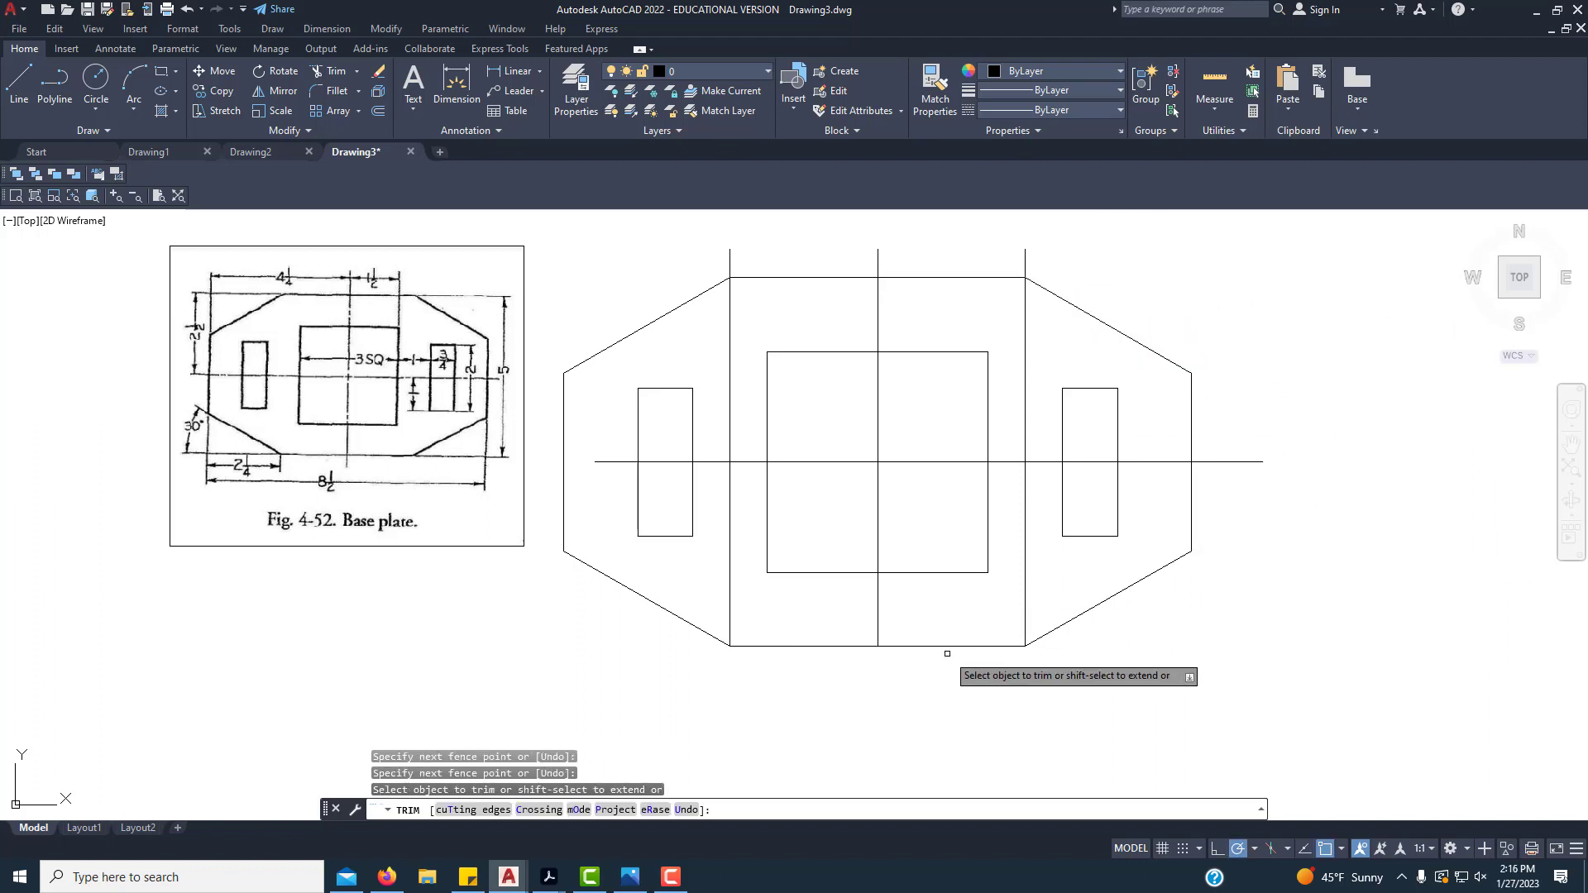
Step: Trim away the two vertical offset construction lines above and inside the plate, keeping the centre lines
{"action": "left_click", "coordinate": [1025, 258]}
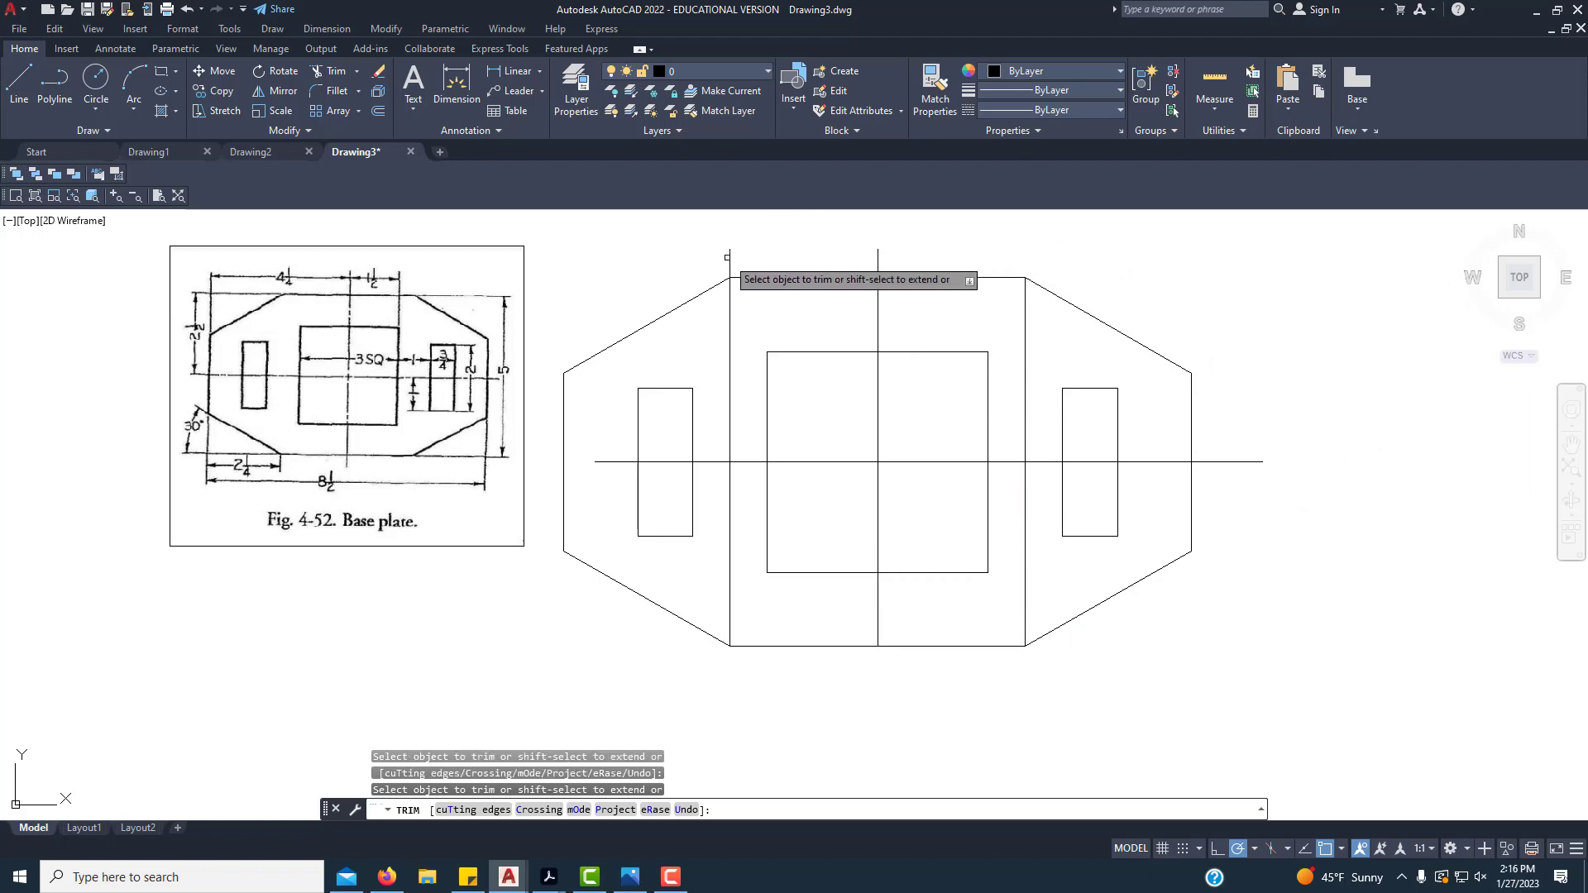
{"action": "left_click", "coordinate": [729, 354]}
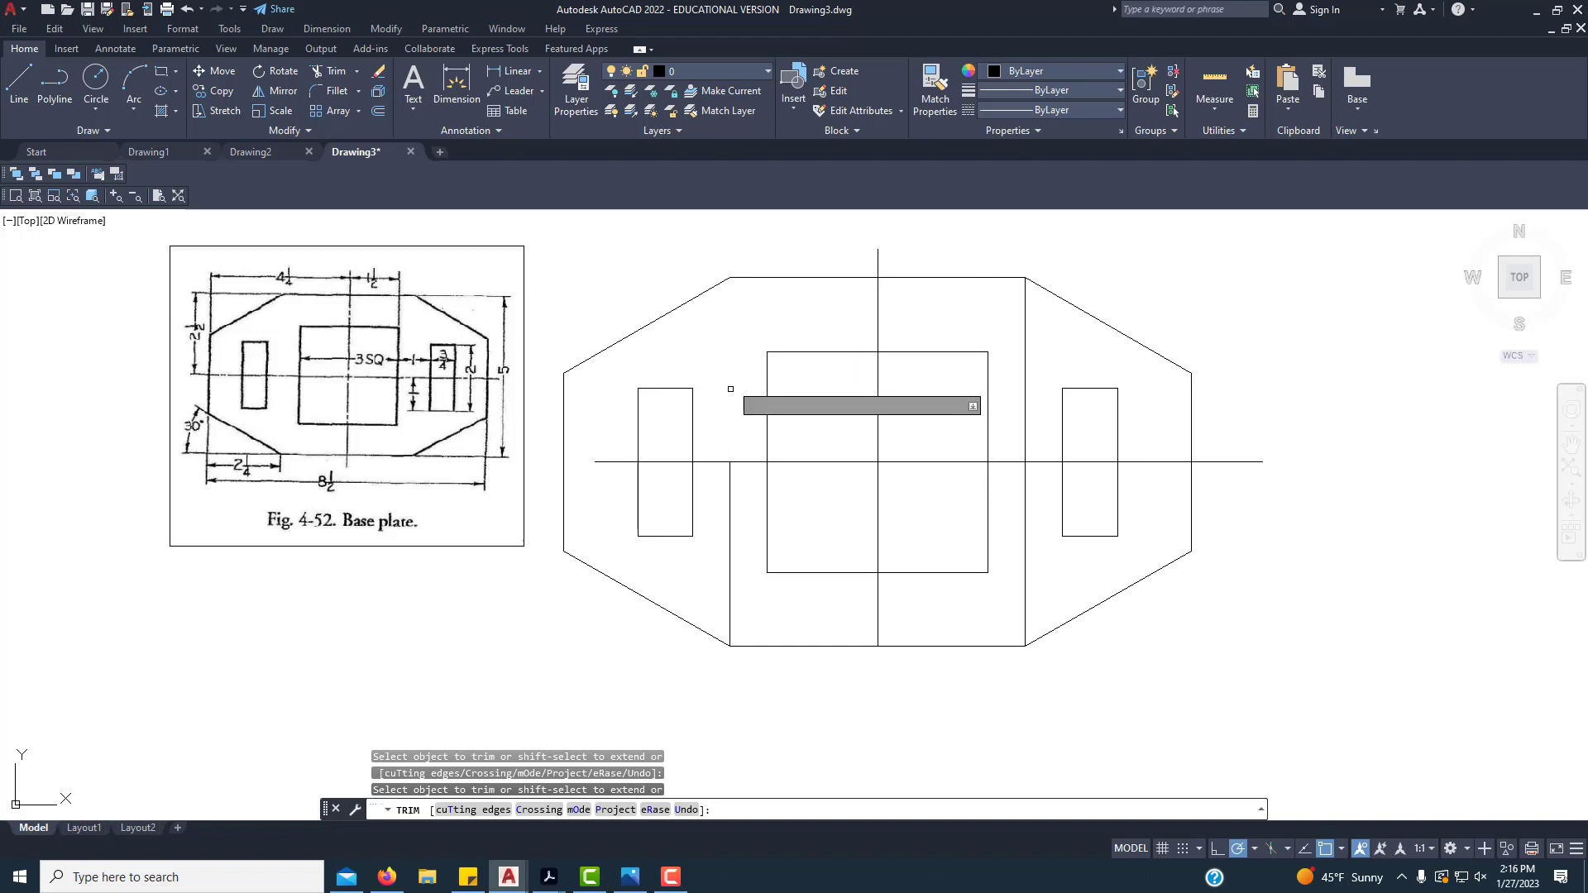
{"action": "left_click", "coordinate": [730, 503]}
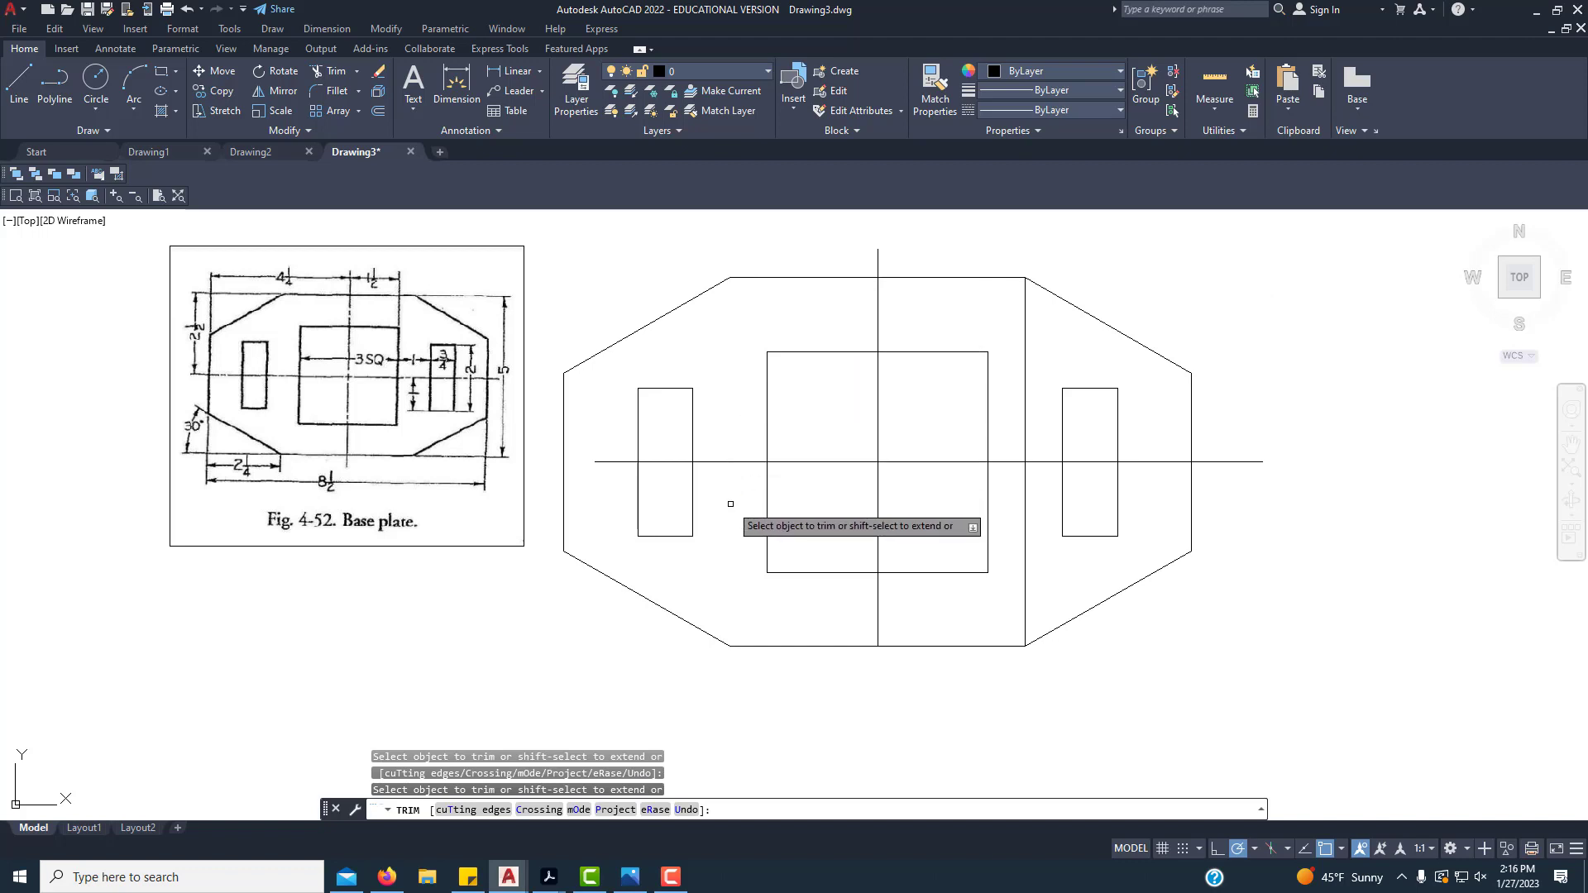
{"action": "left_click", "coordinate": [1027, 333]}
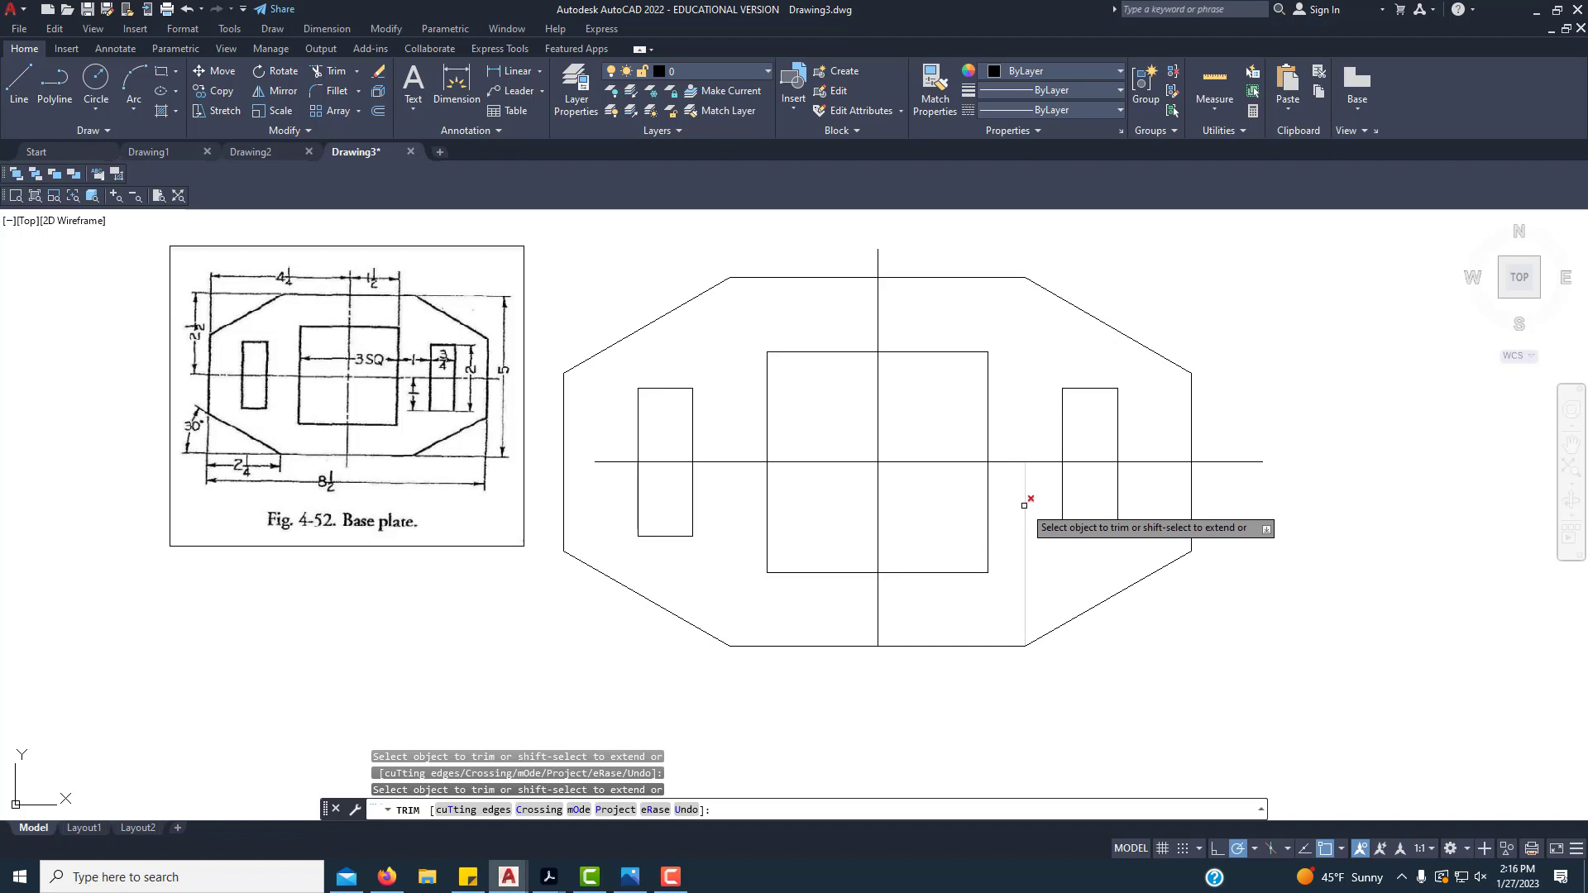
{"action": "left_click", "coordinate": [1021, 494]}
{"action": "right_click", "coordinate": [1214, 263]}
{"action": "left_click", "coordinate": [1241, 275]}
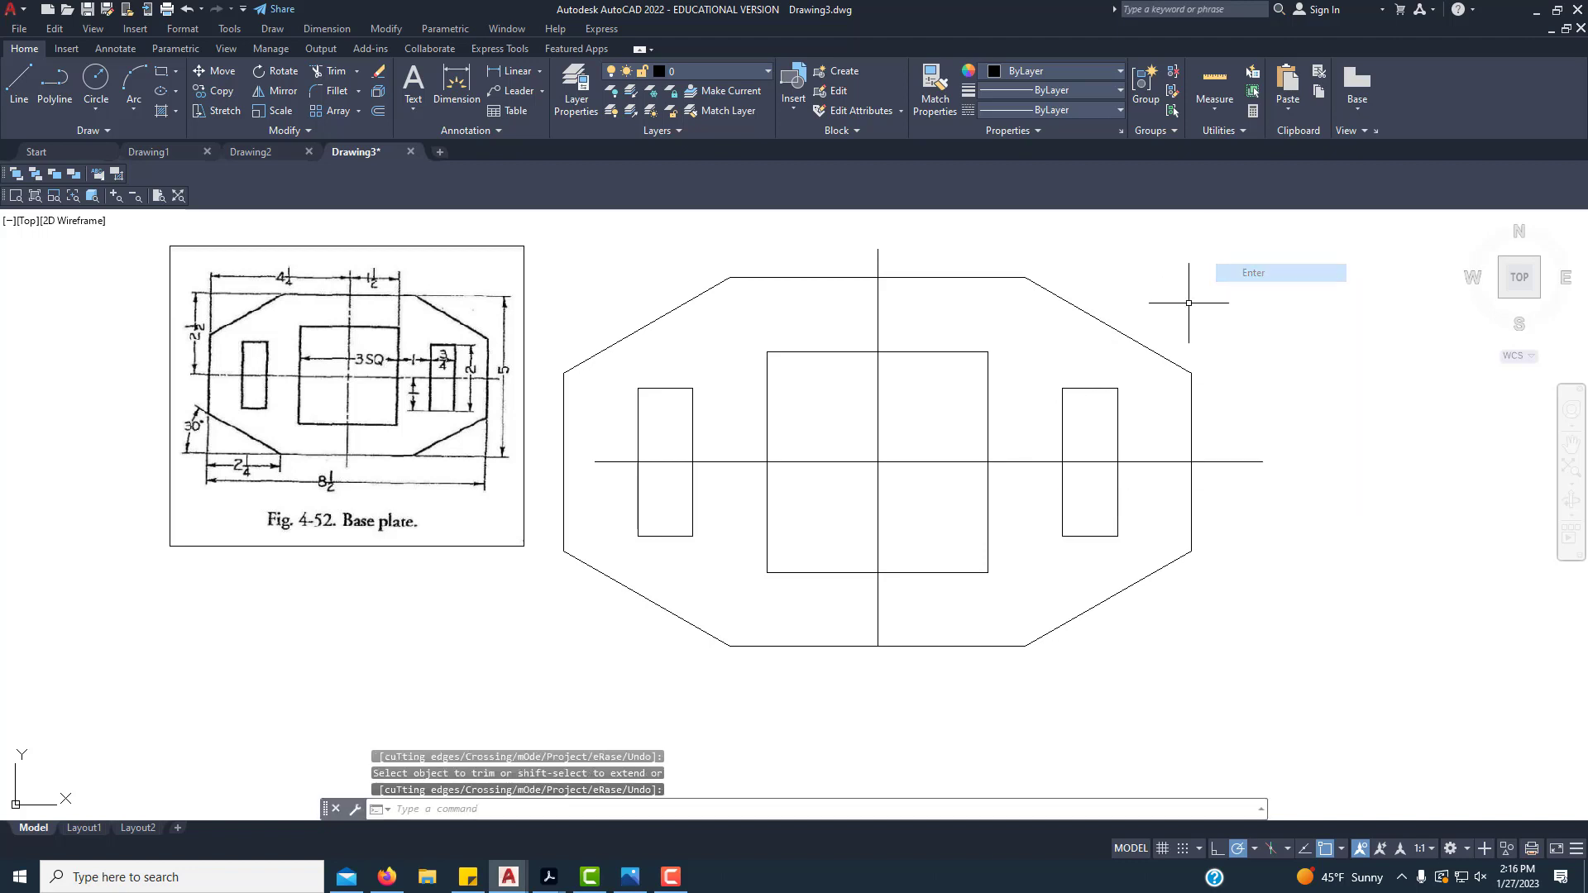
Step: Delete the Fig. 4-52 reference image beside the finished plate outline
{"action": "scroll", "coordinate": [786, 470], "scroll_direction": "down", "scroll_amount": 2}
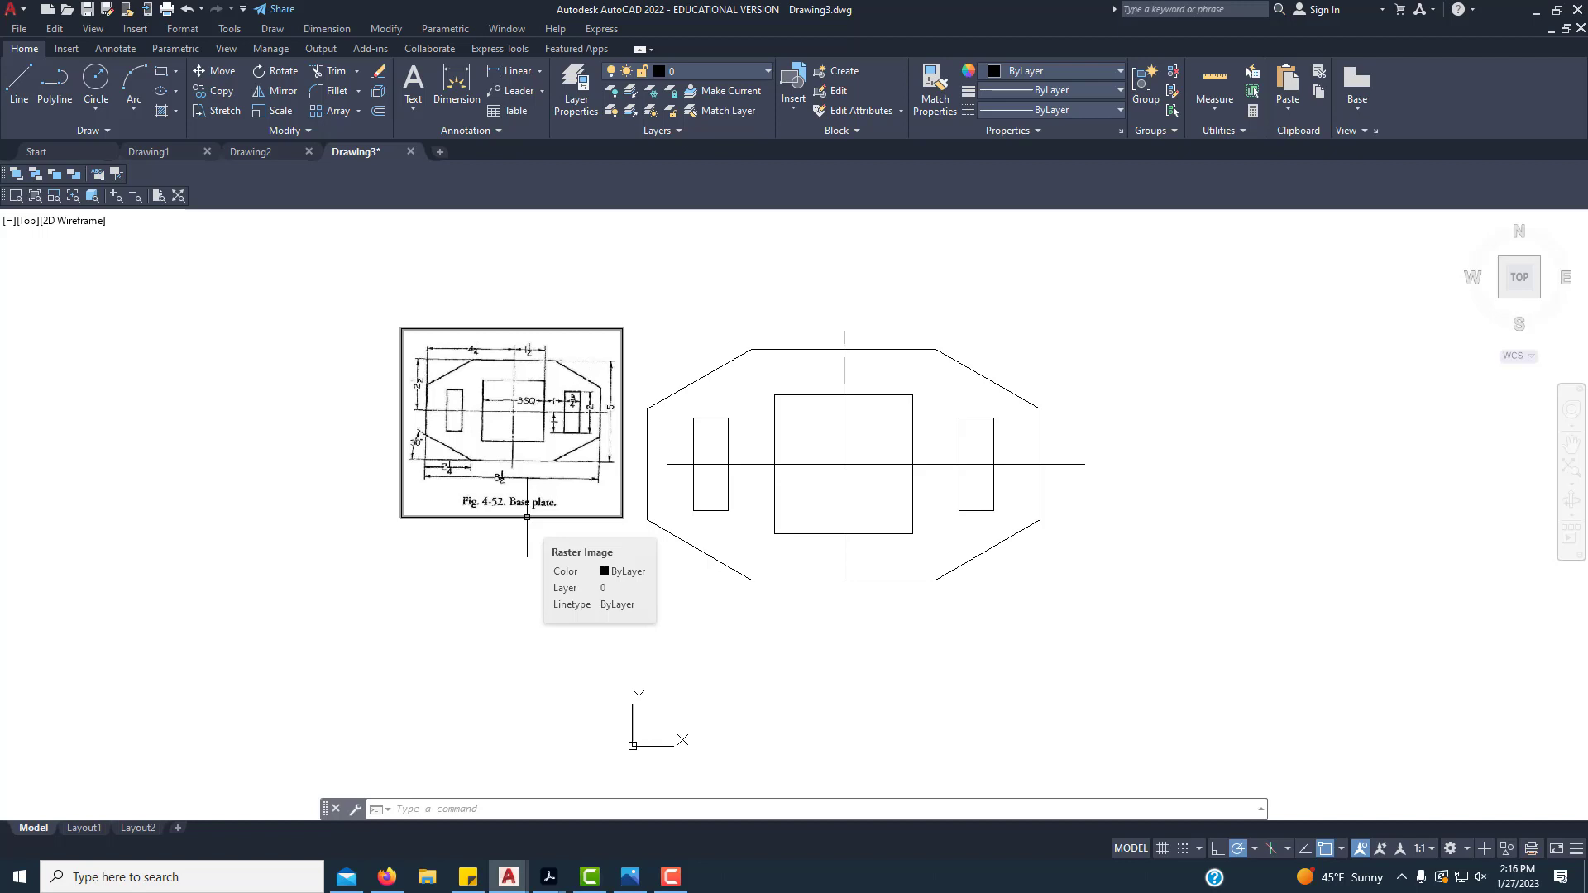
{"action": "left_click", "coordinate": [526, 517]}
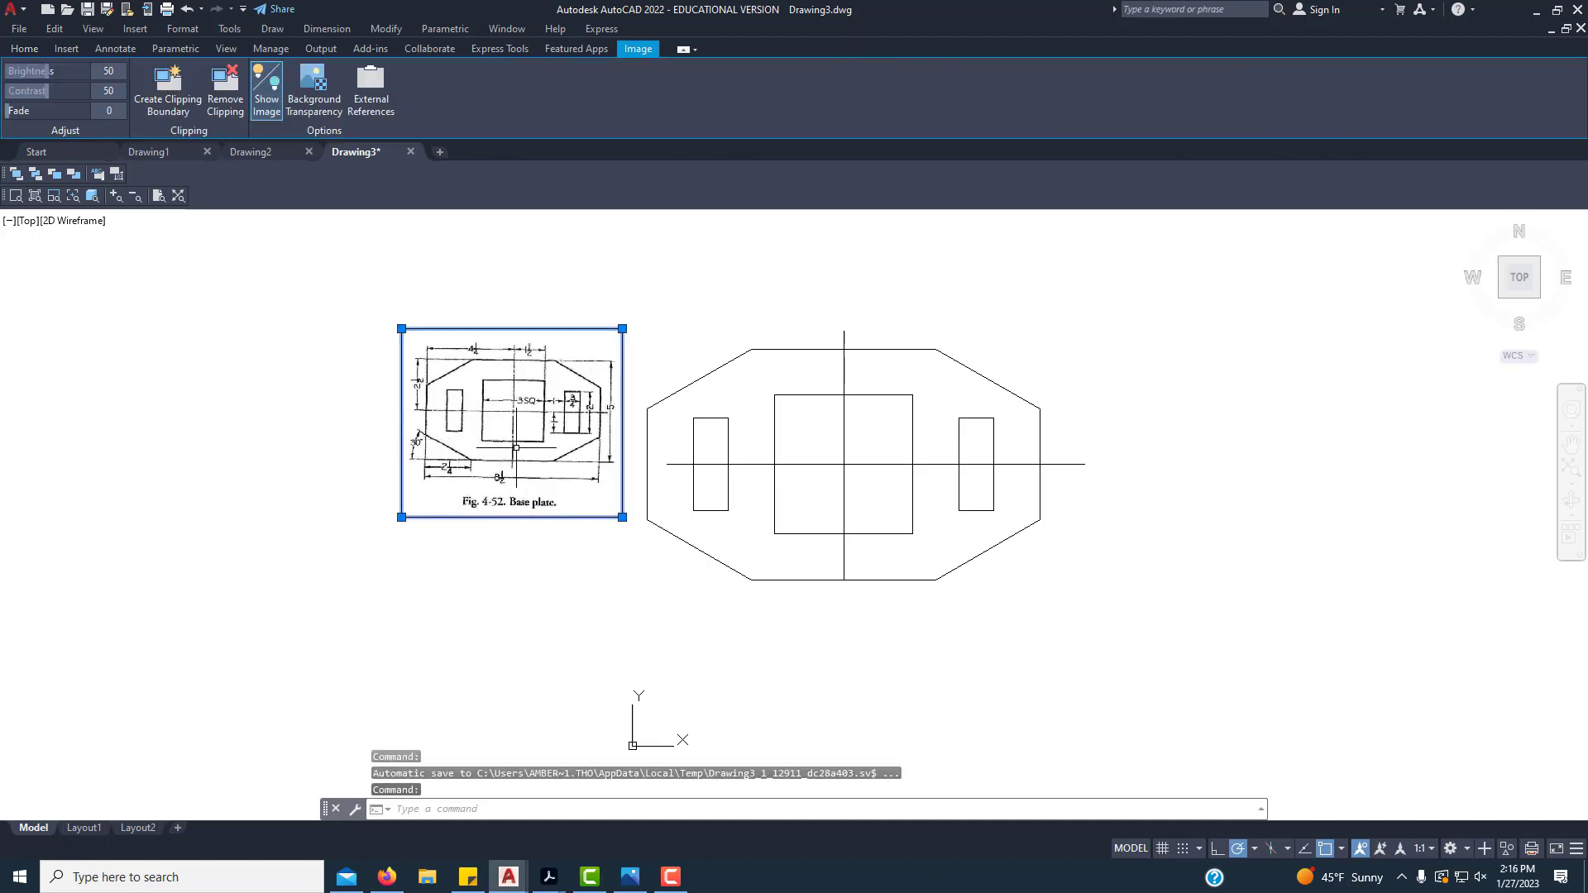
{"action": "key", "text": "Delete"}
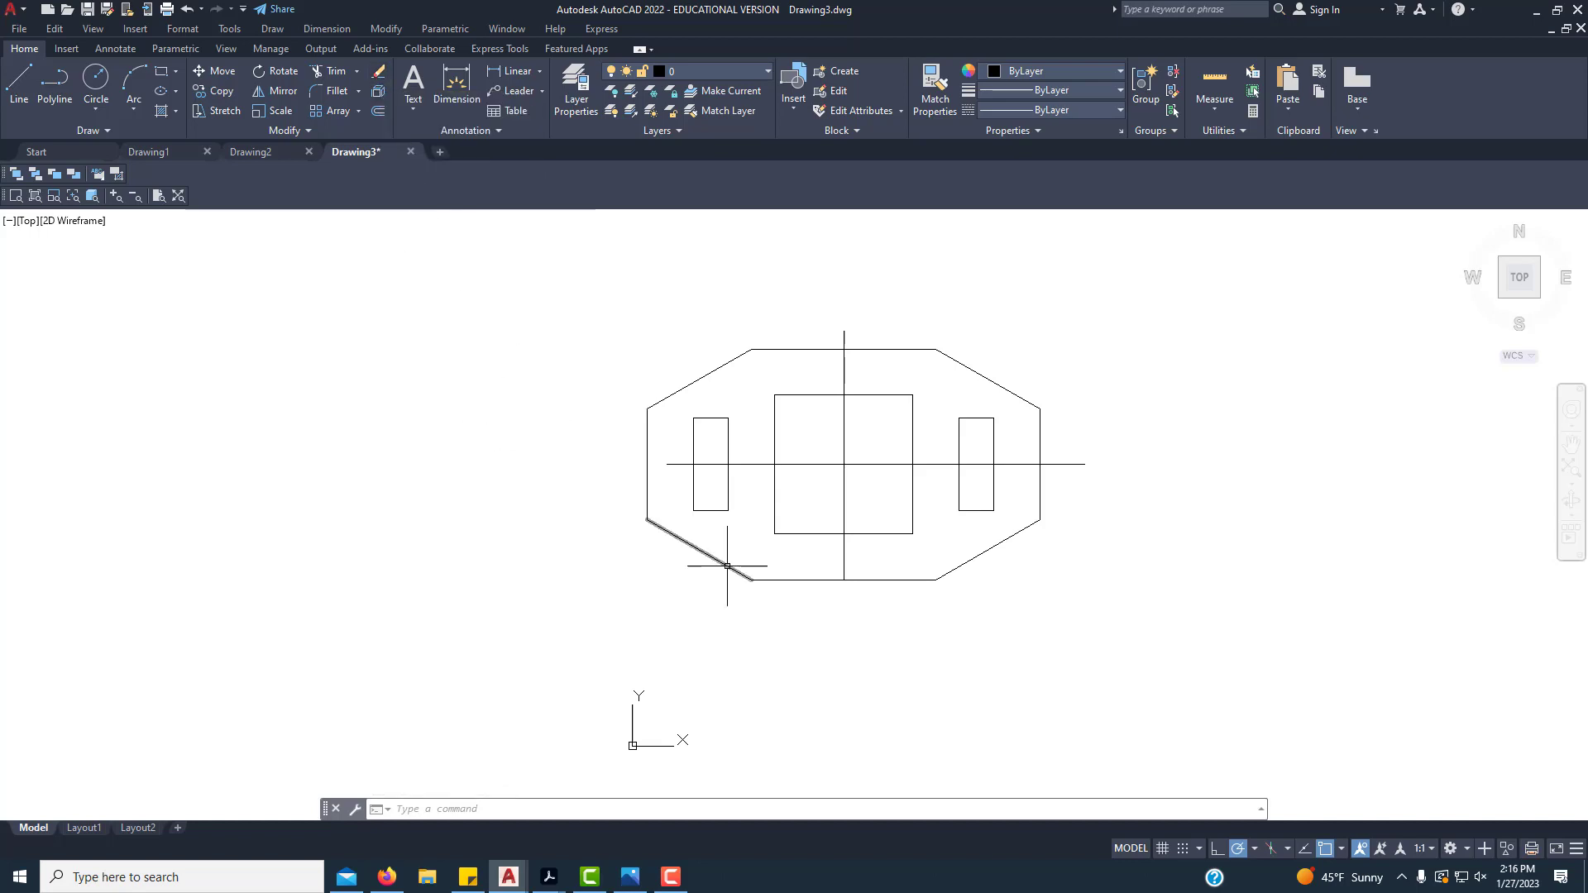
Step: Stretch the horizontal centre line past the plate's left edge and pull its right end in by about 0.70 units, just outside the right edge
{"action": "scroll", "coordinate": [929, 484], "scroll_direction": "up", "scroll_amount": 2}
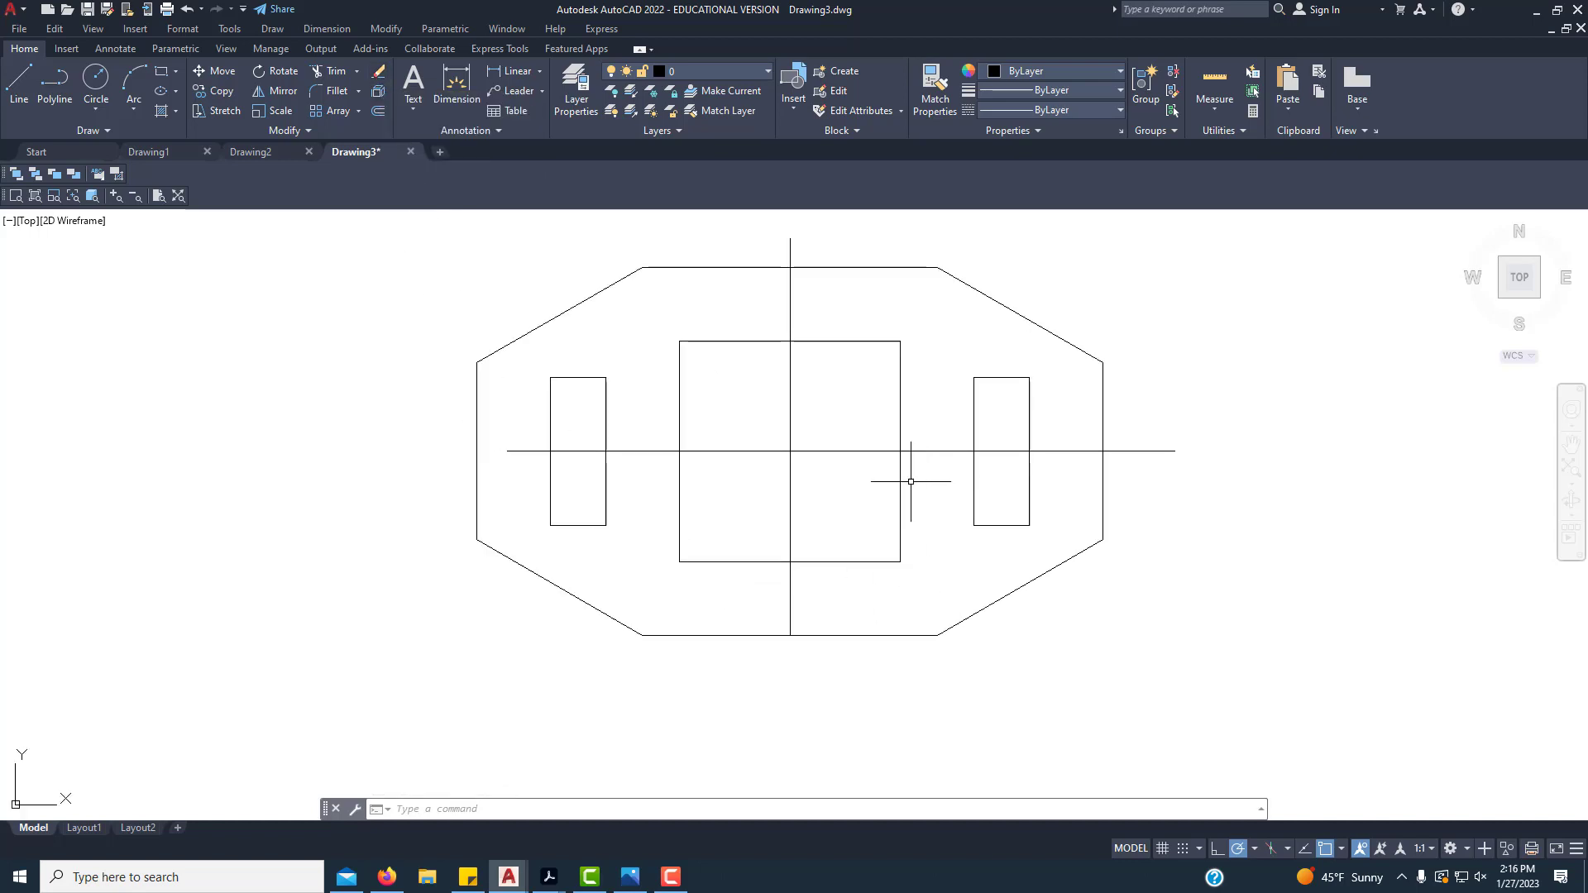
{"action": "left_click", "coordinate": [741, 450]}
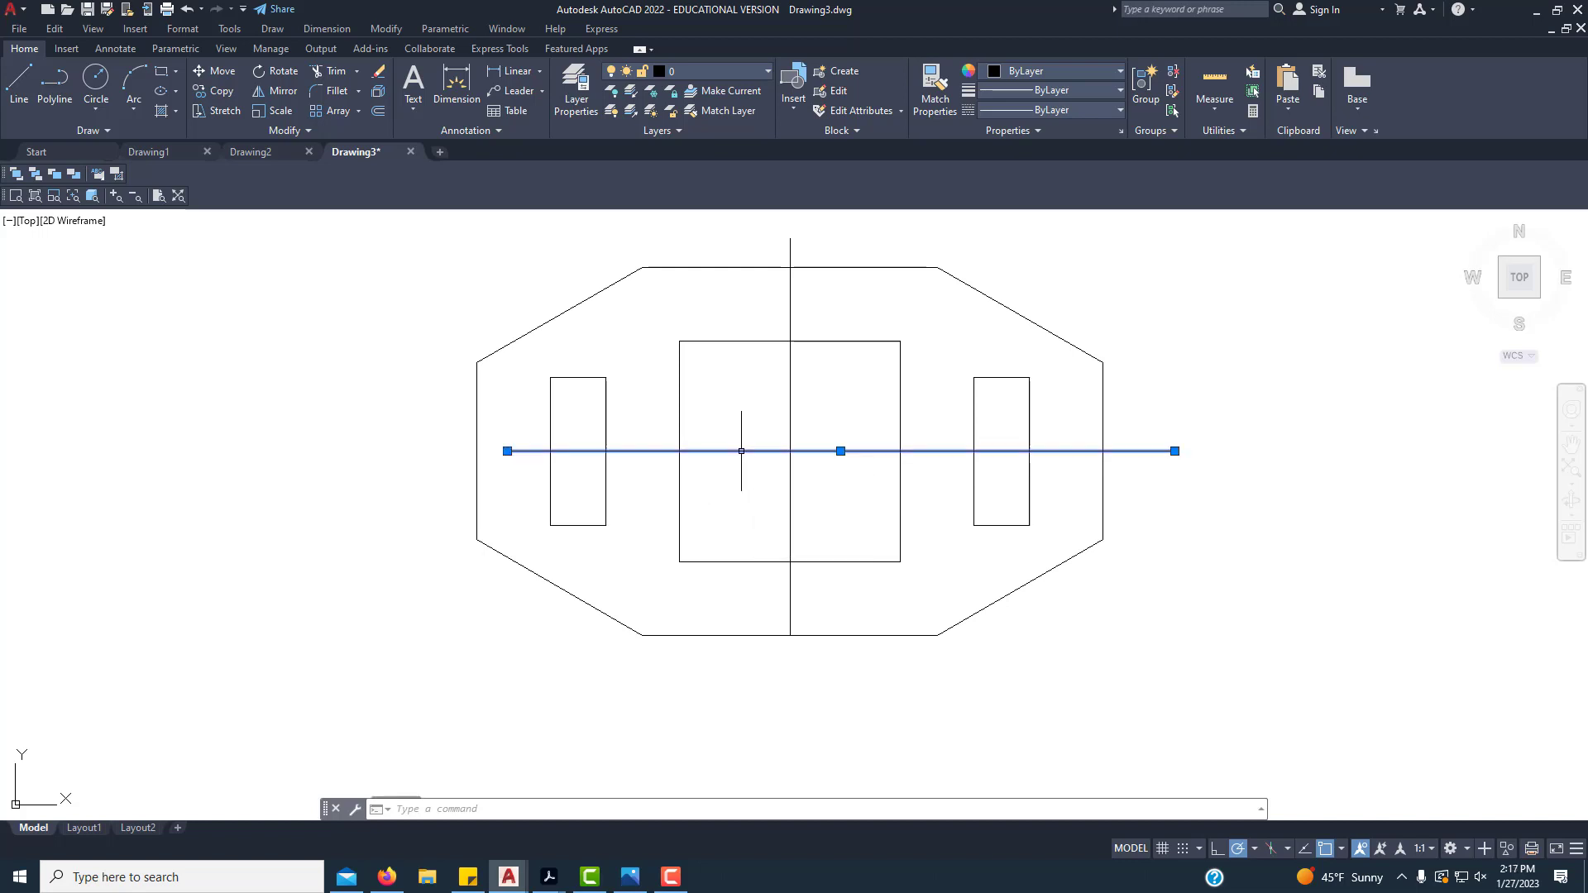
{"action": "left_click", "coordinate": [507, 451]}
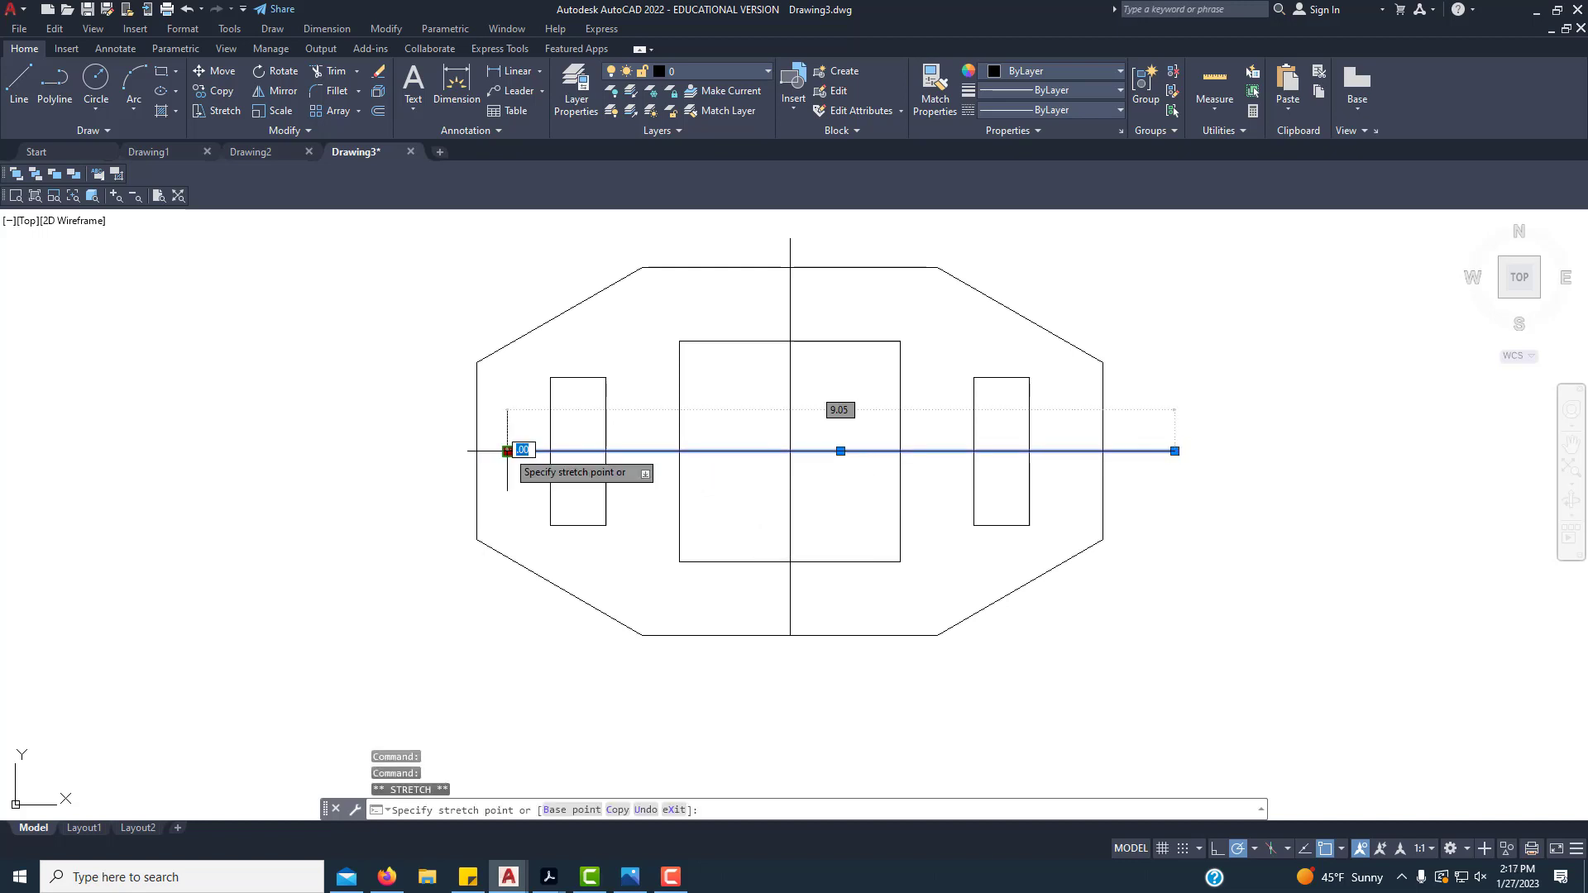
{"action": "left_click", "coordinate": [456, 451]}
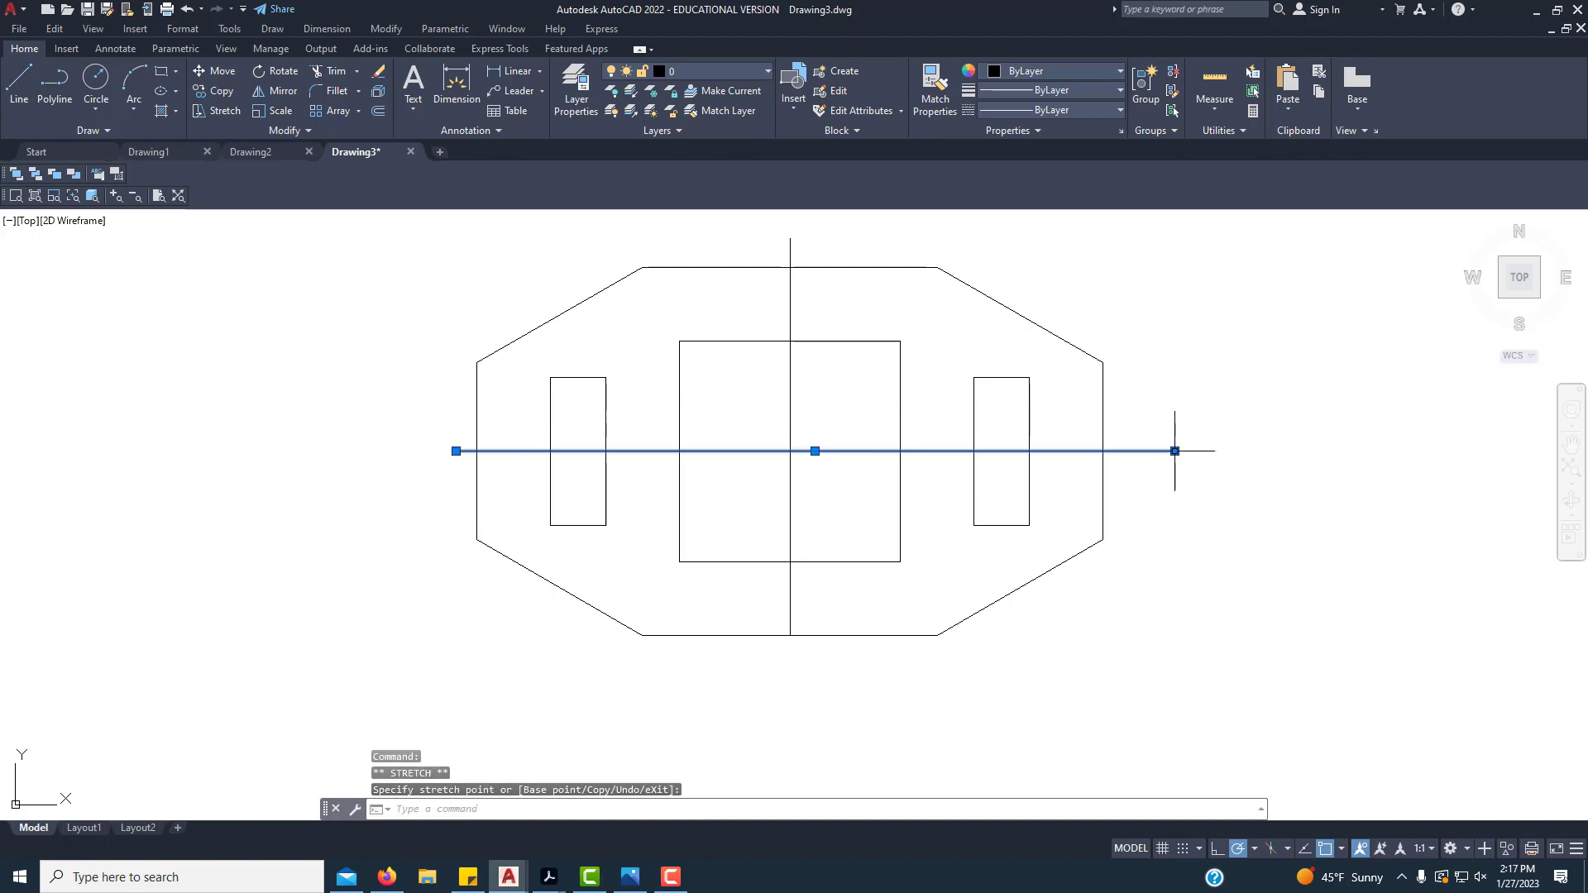
{"action": "left_click", "coordinate": [1174, 450]}
{"action": "scroll", "coordinate": [1141, 450], "scroll_direction": "up", "scroll_amount": 4}
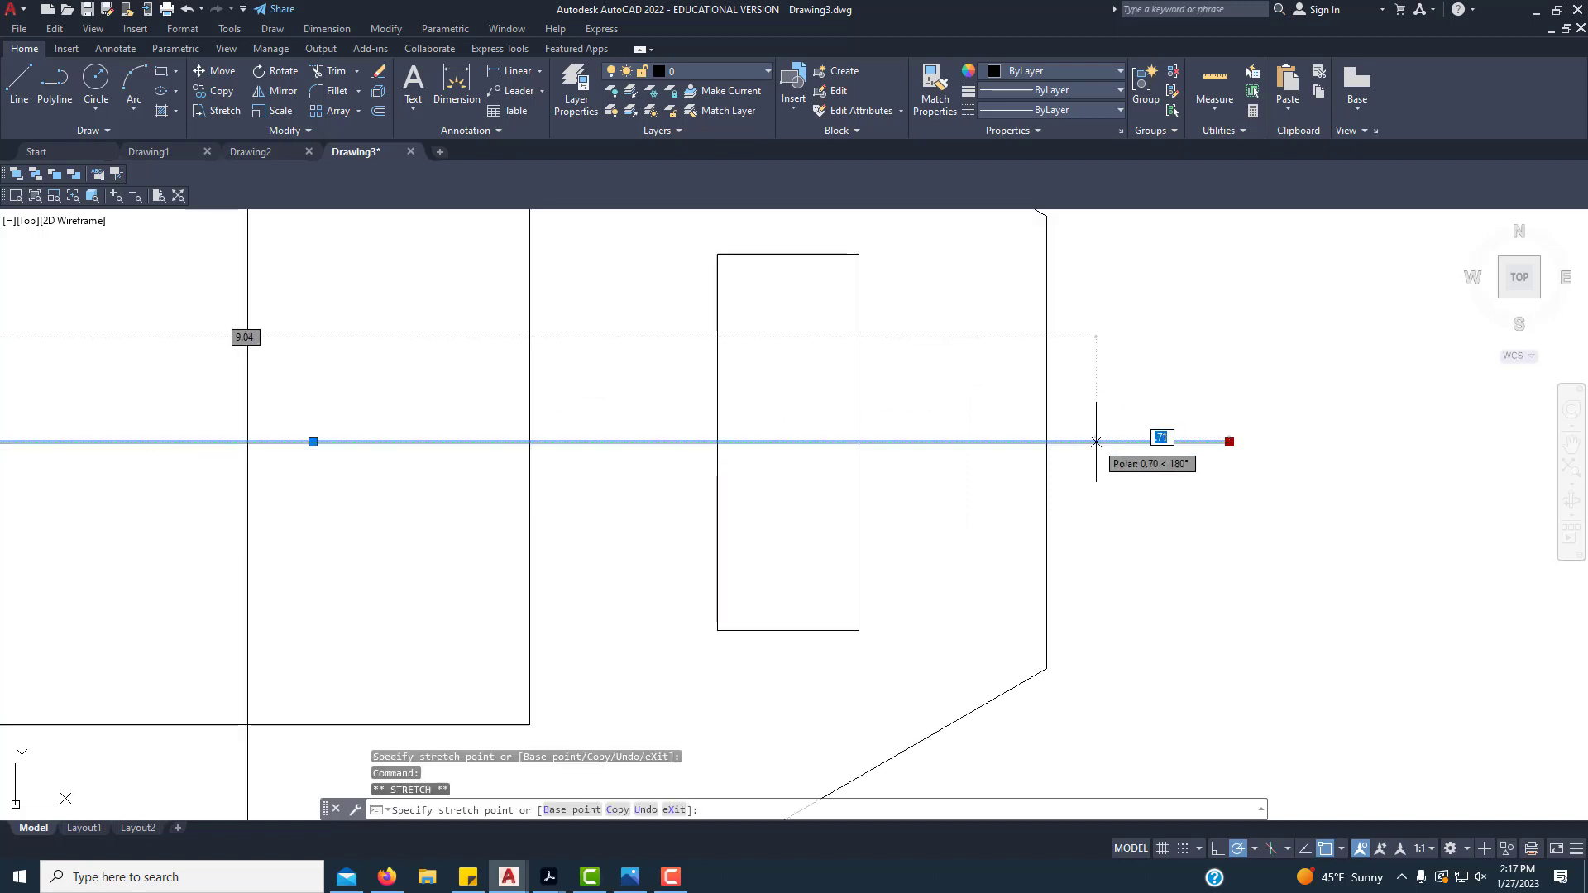
{"action": "left_click", "coordinate": [1095, 442]}
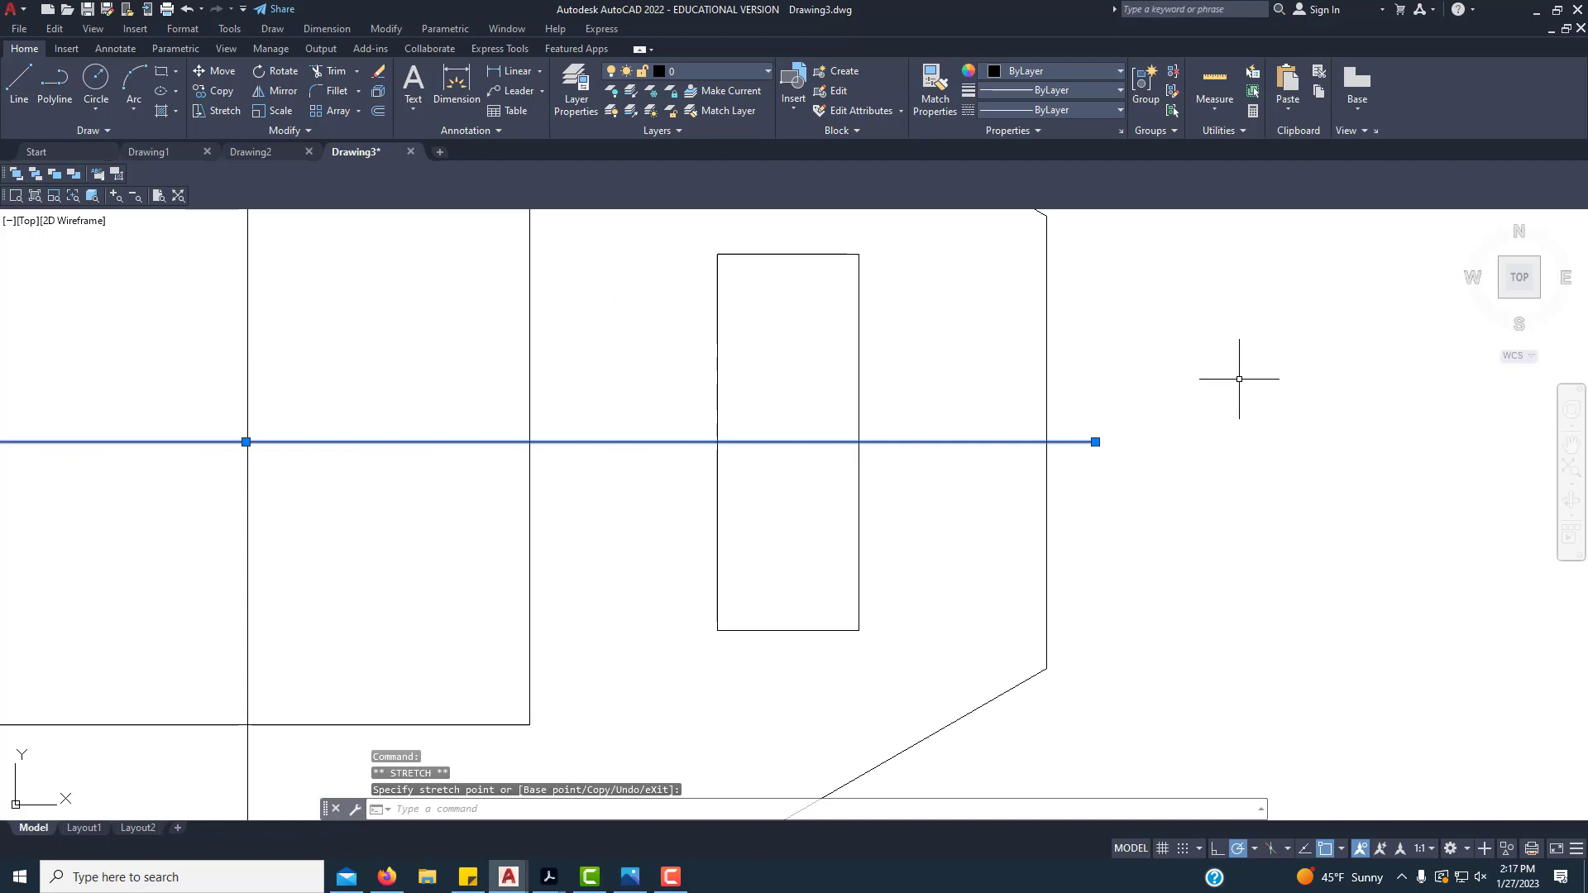
{"action": "key", "text": "Escape"}
{"action": "scroll", "coordinate": [1239, 378], "scroll_direction": "down", "scroll_amount": 4}
{"action": "scroll", "coordinate": [985, 541], "scroll_direction": "down", "scroll_amount": 2}
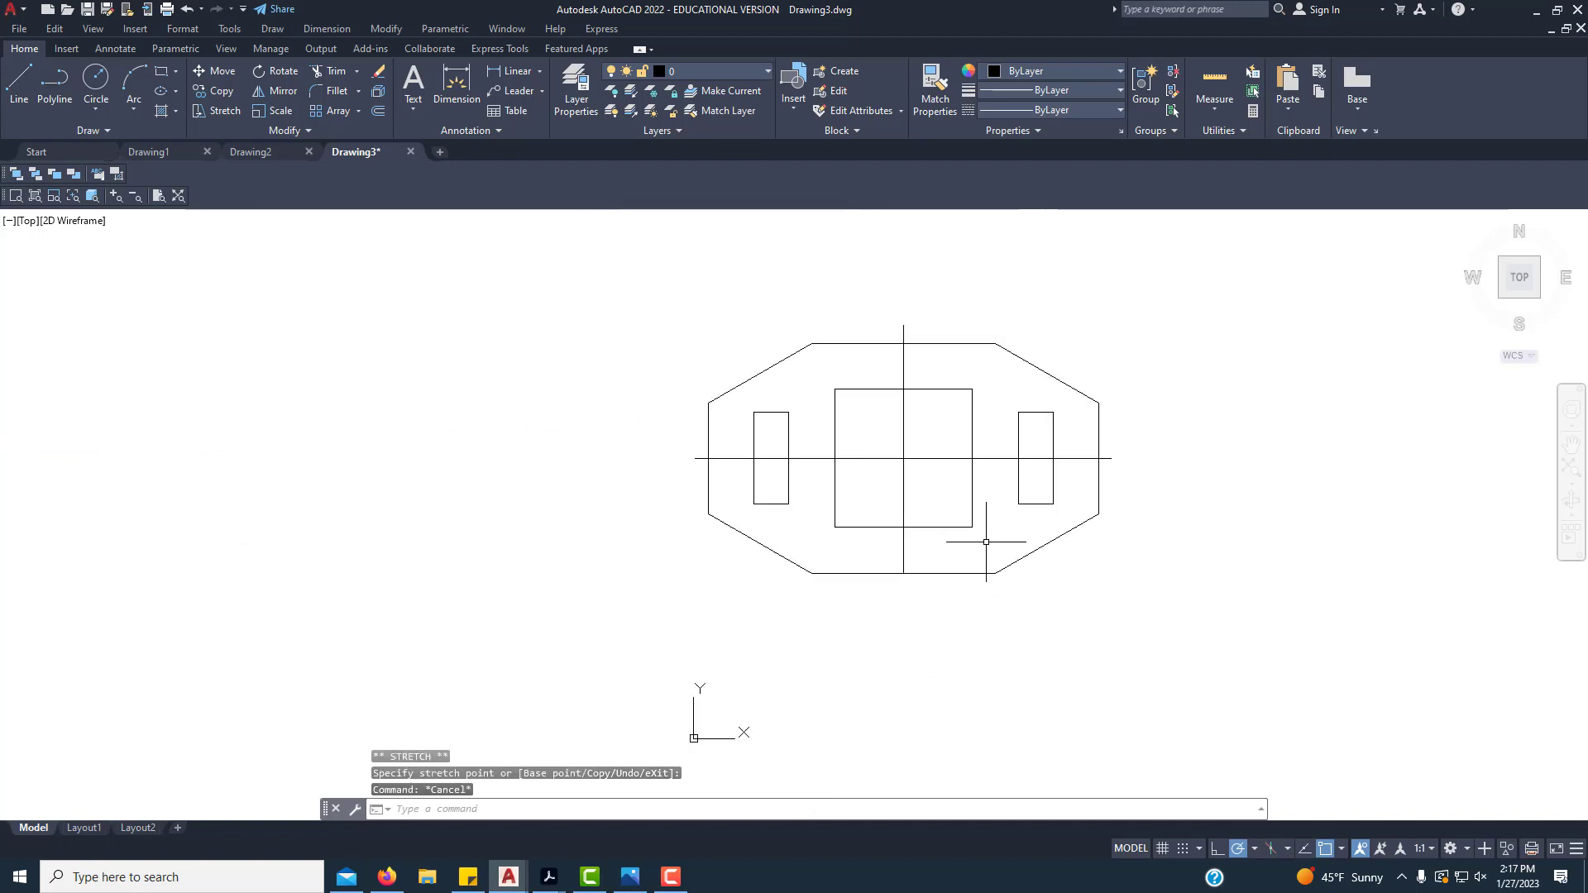
Step: Stretch the vertical centre line's lower end about 0.43 units below the plate's lower edge and turn Ortho mode on
{"action": "scroll", "coordinate": [910, 355], "scroll_direction": "up", "scroll_amount": 2}
{"action": "left_click", "coordinate": [903, 361]}
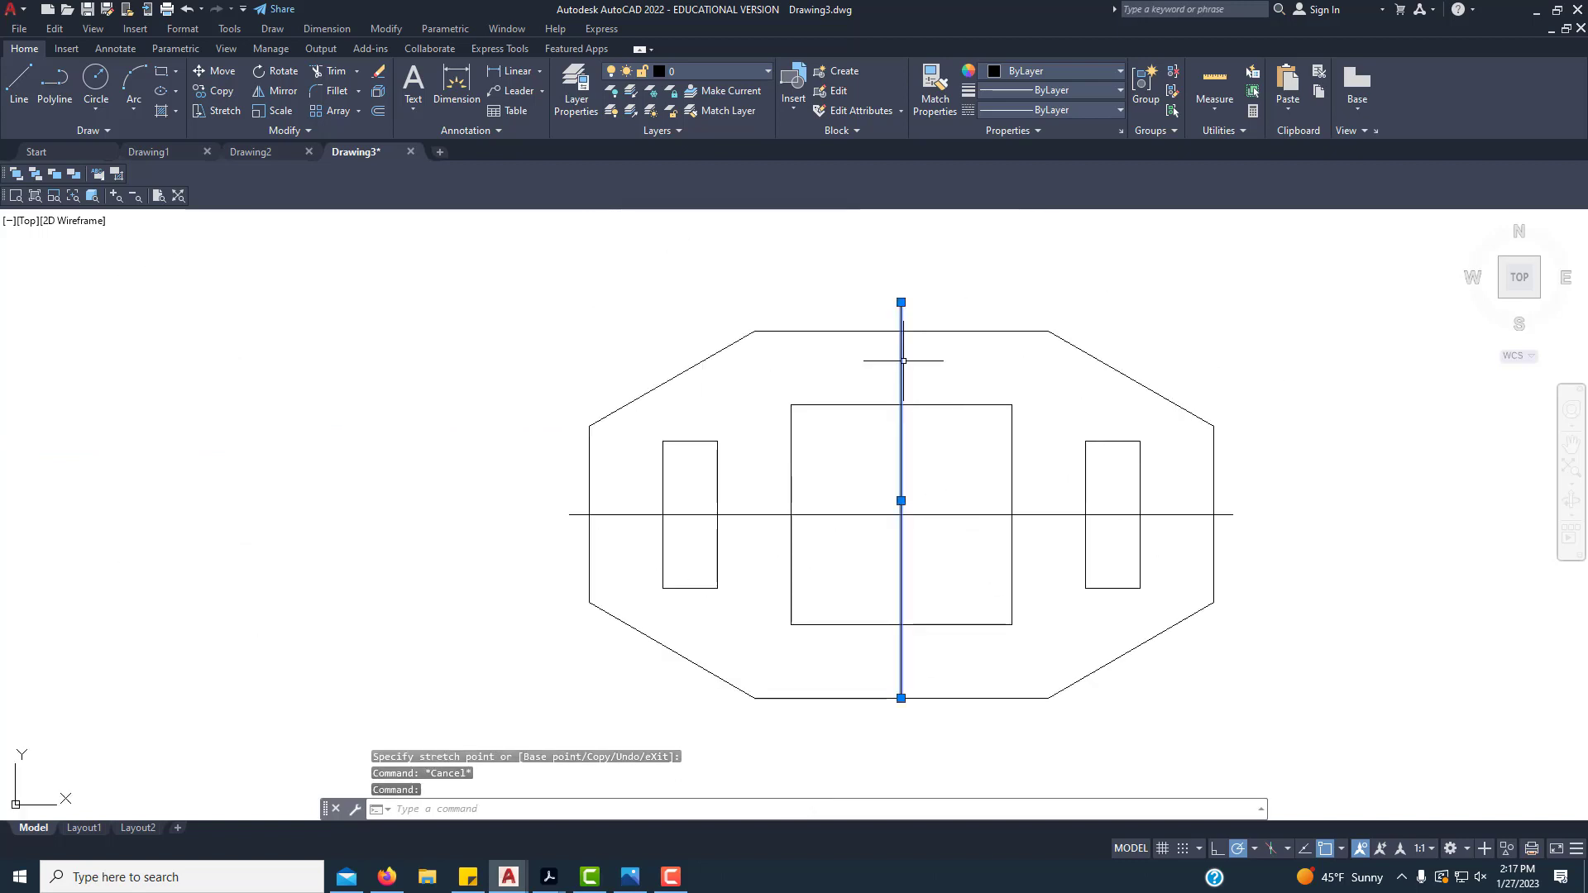
{"action": "left_click", "coordinate": [902, 699]}
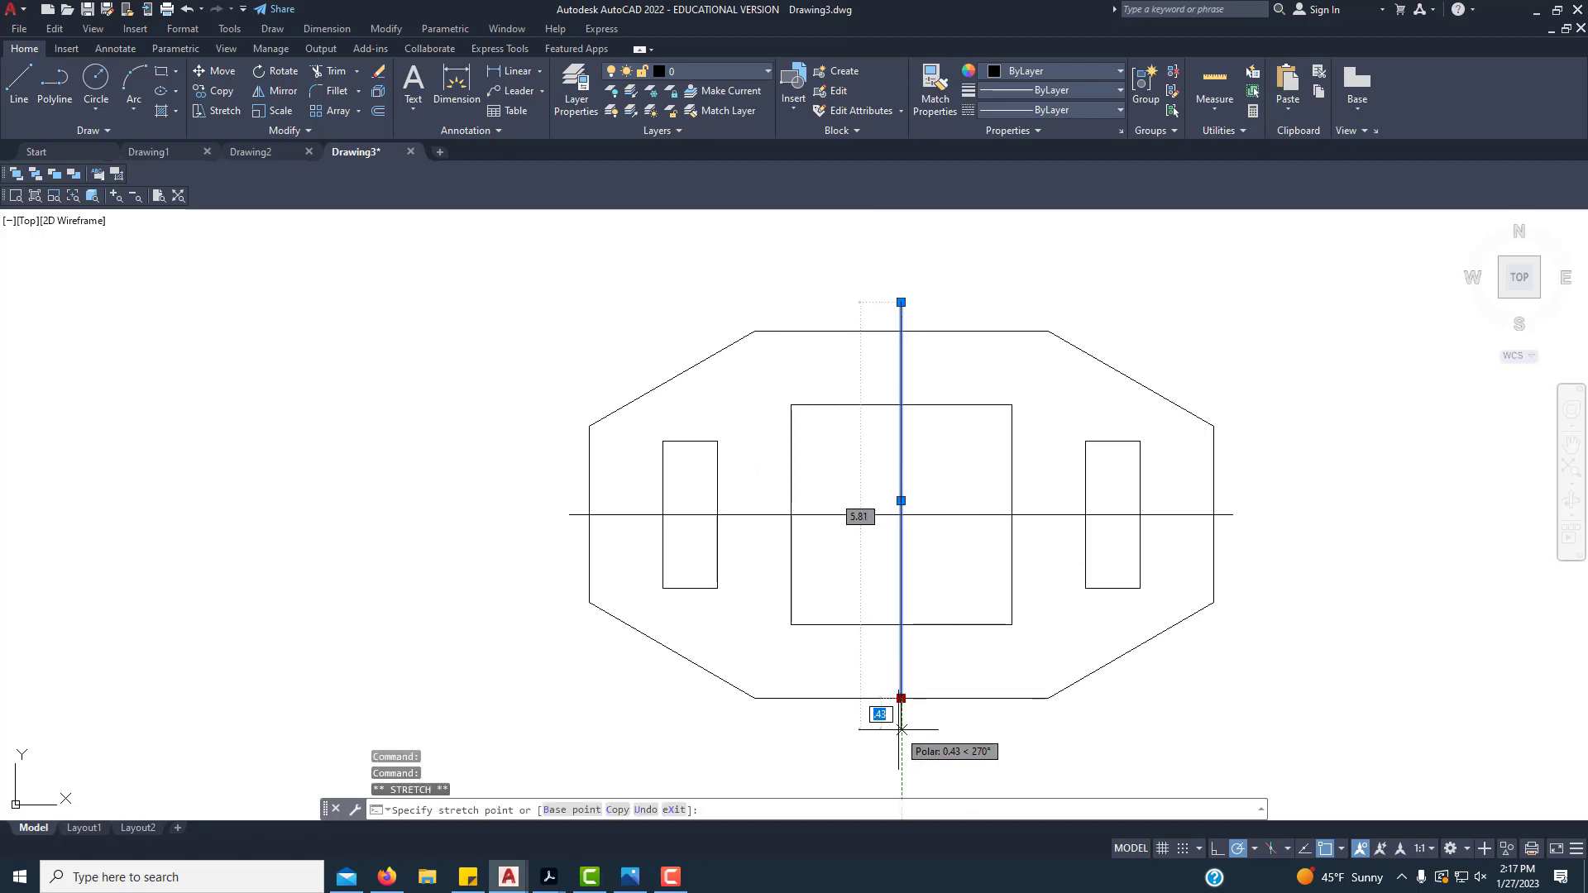
{"action": "left_click", "coordinate": [901, 729]}
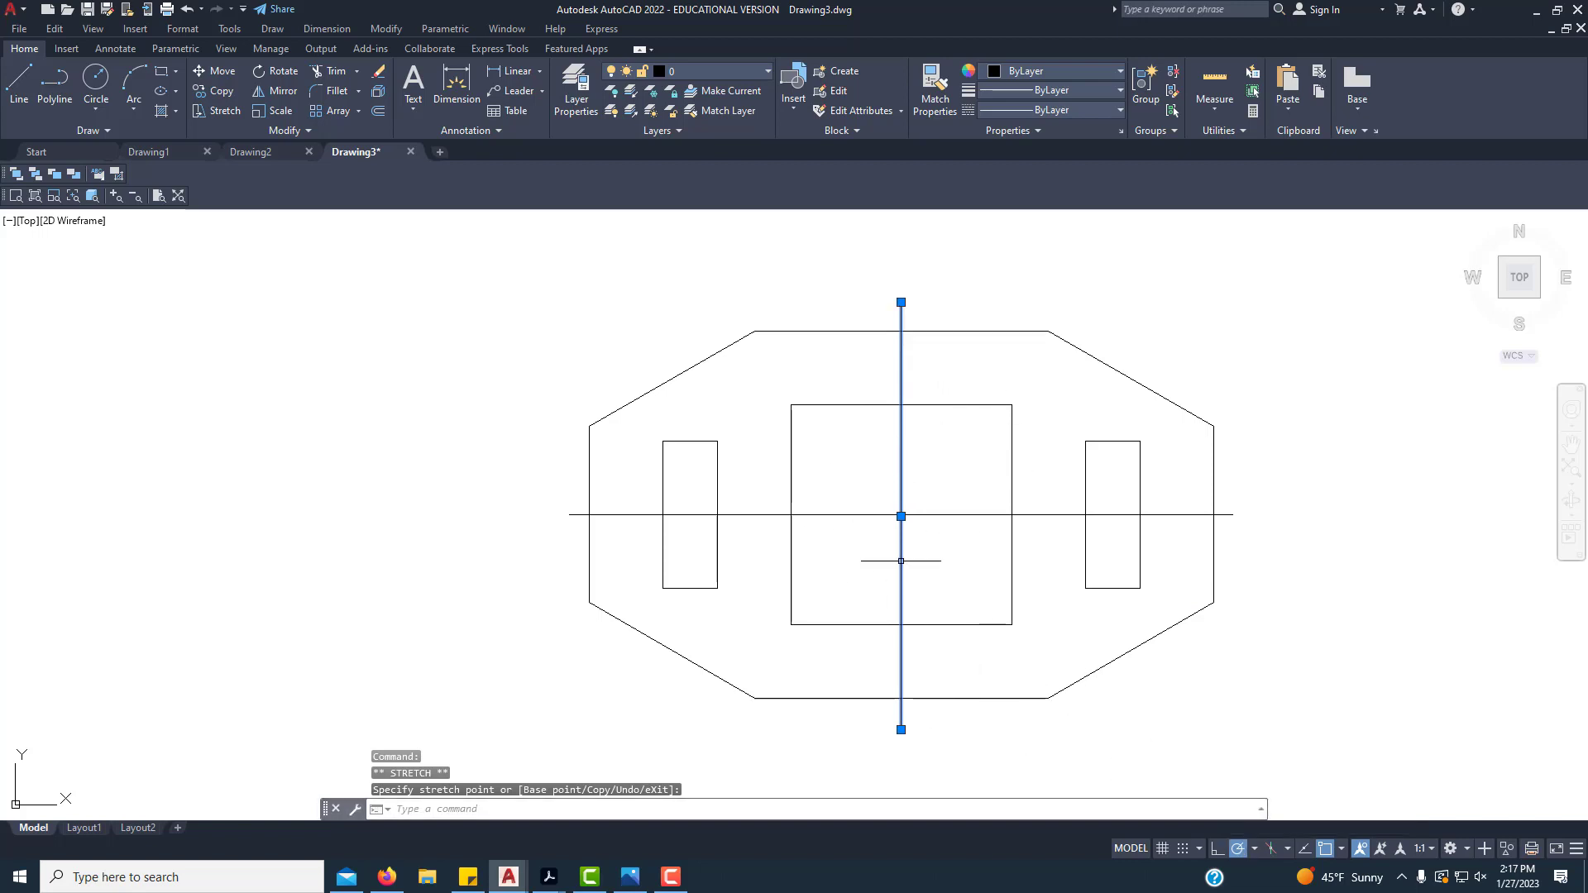
{"action": "left_click", "coordinate": [1215, 849]}
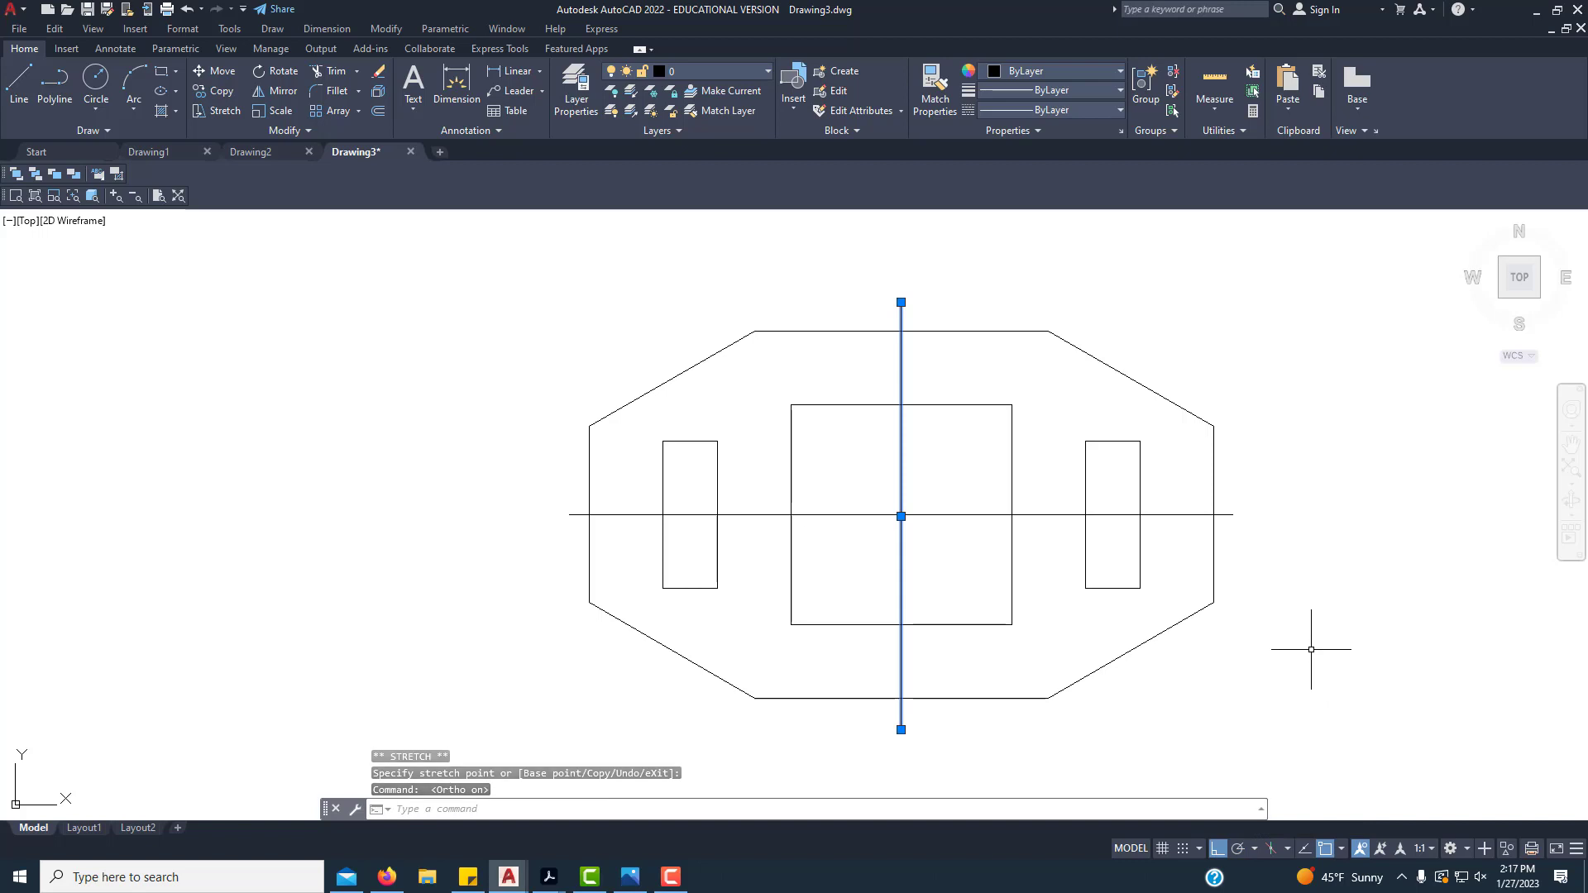
{"action": "key", "text": "Escape"}
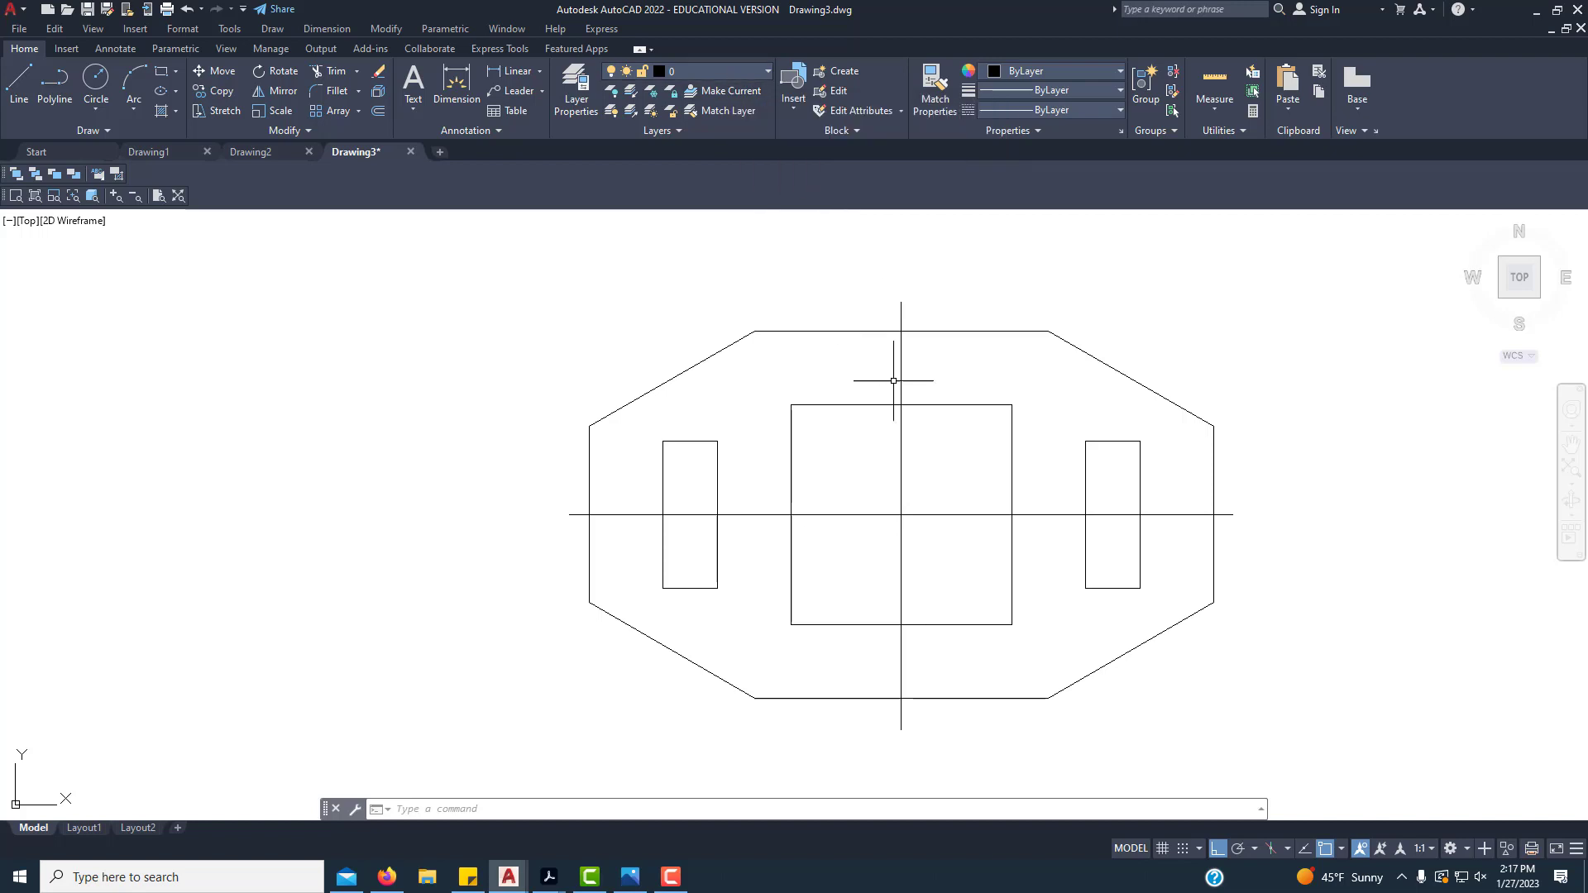
Step: Put the vertical and horizontal centre lines on the Center layer
{"action": "left_click", "coordinate": [901, 454]}
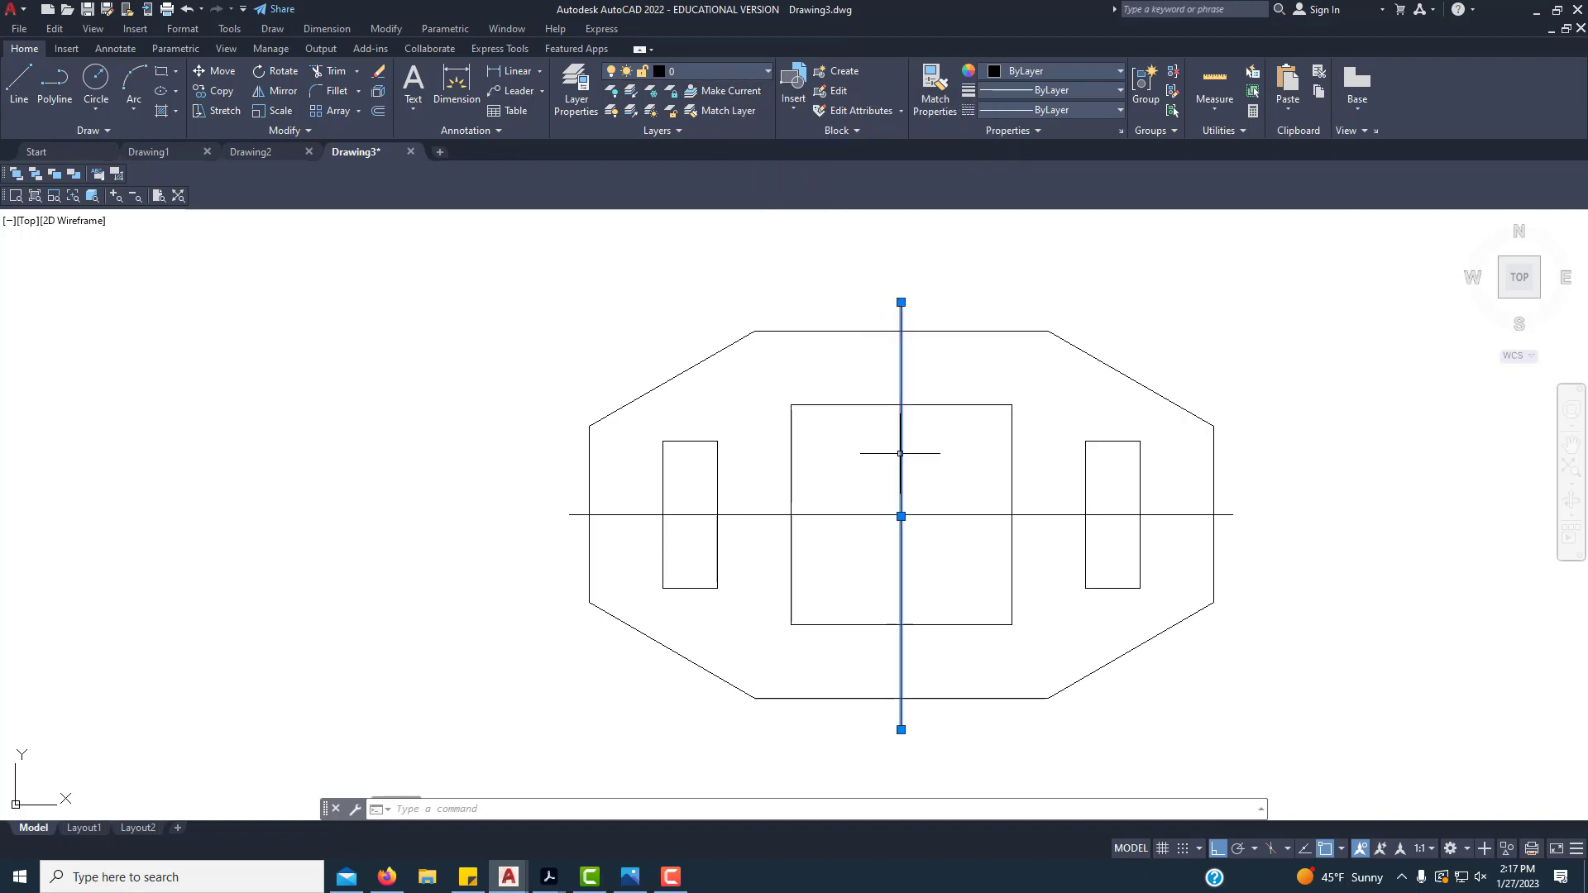
{"action": "left_click", "coordinate": [868, 514]}
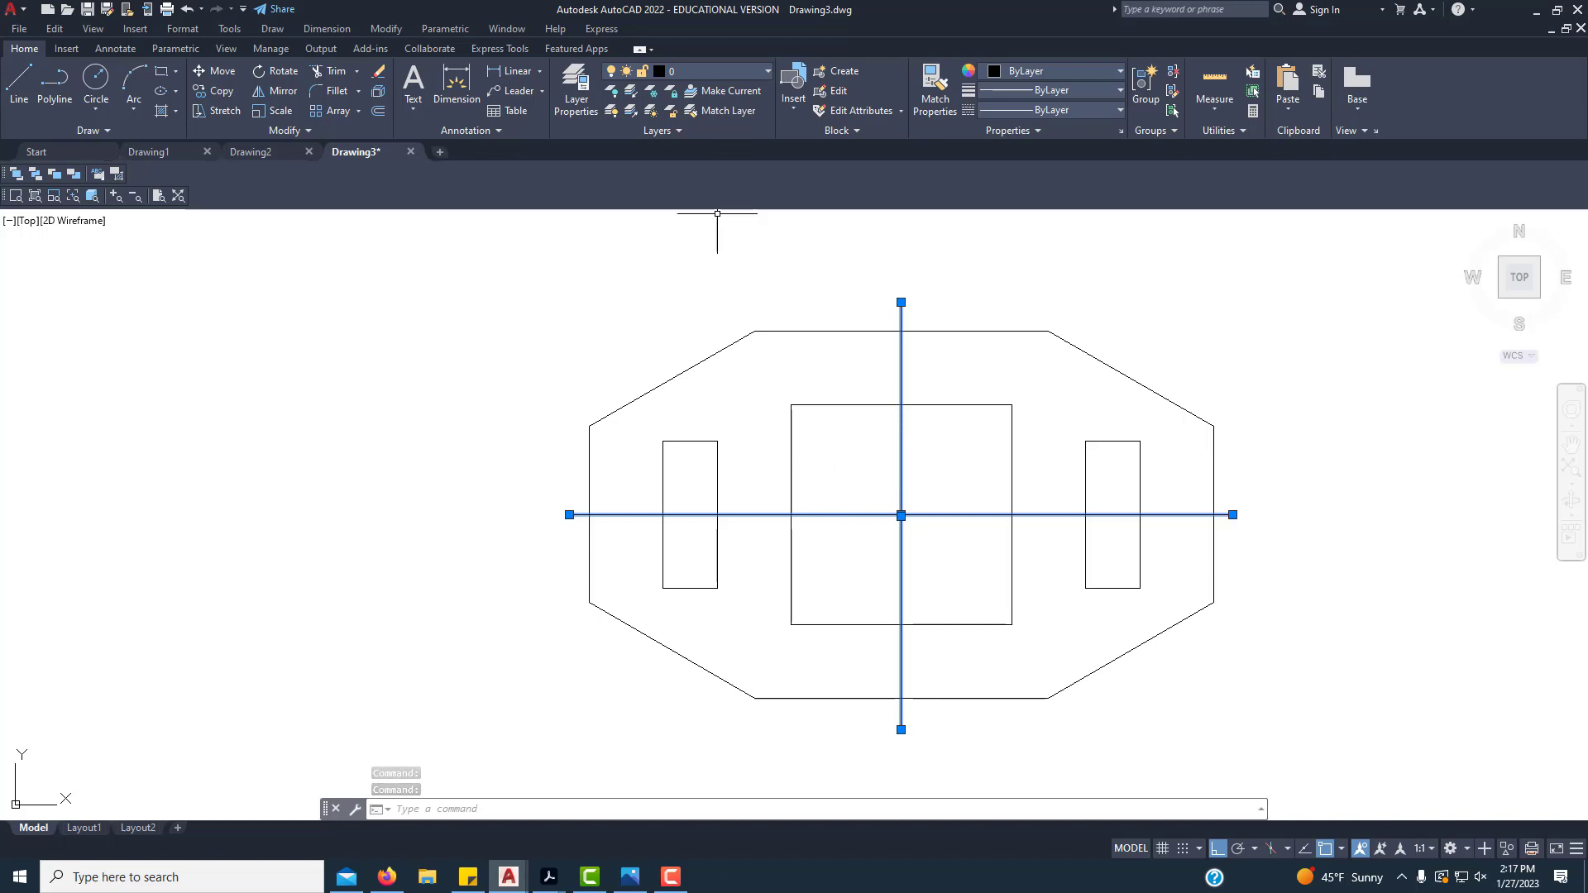
{"action": "left_click", "coordinate": [735, 71]}
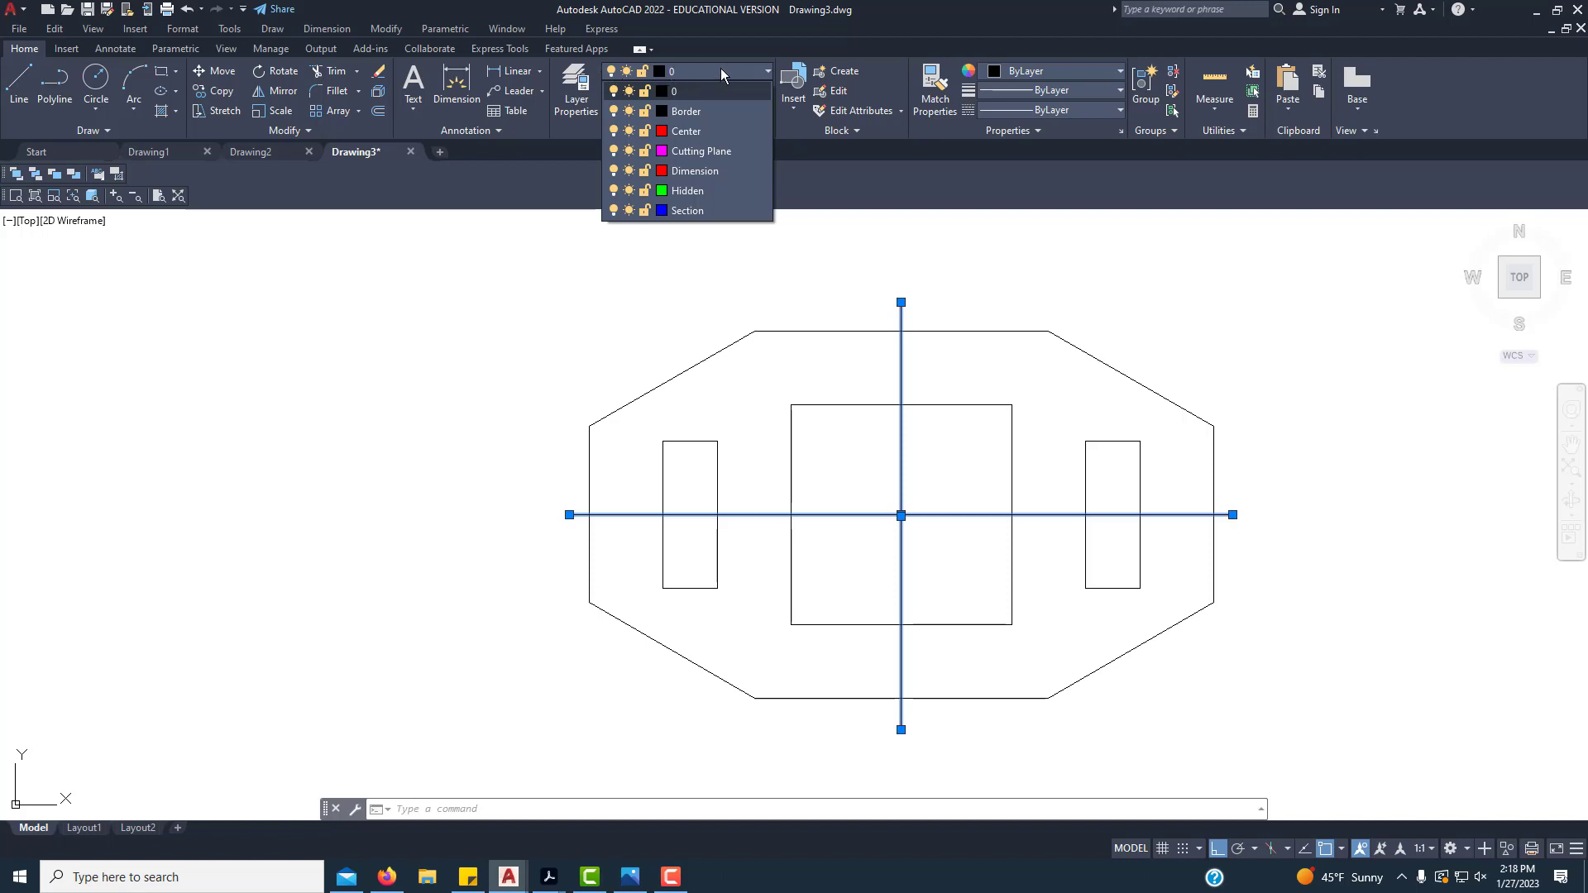
{"action": "left_click", "coordinate": [688, 131]}
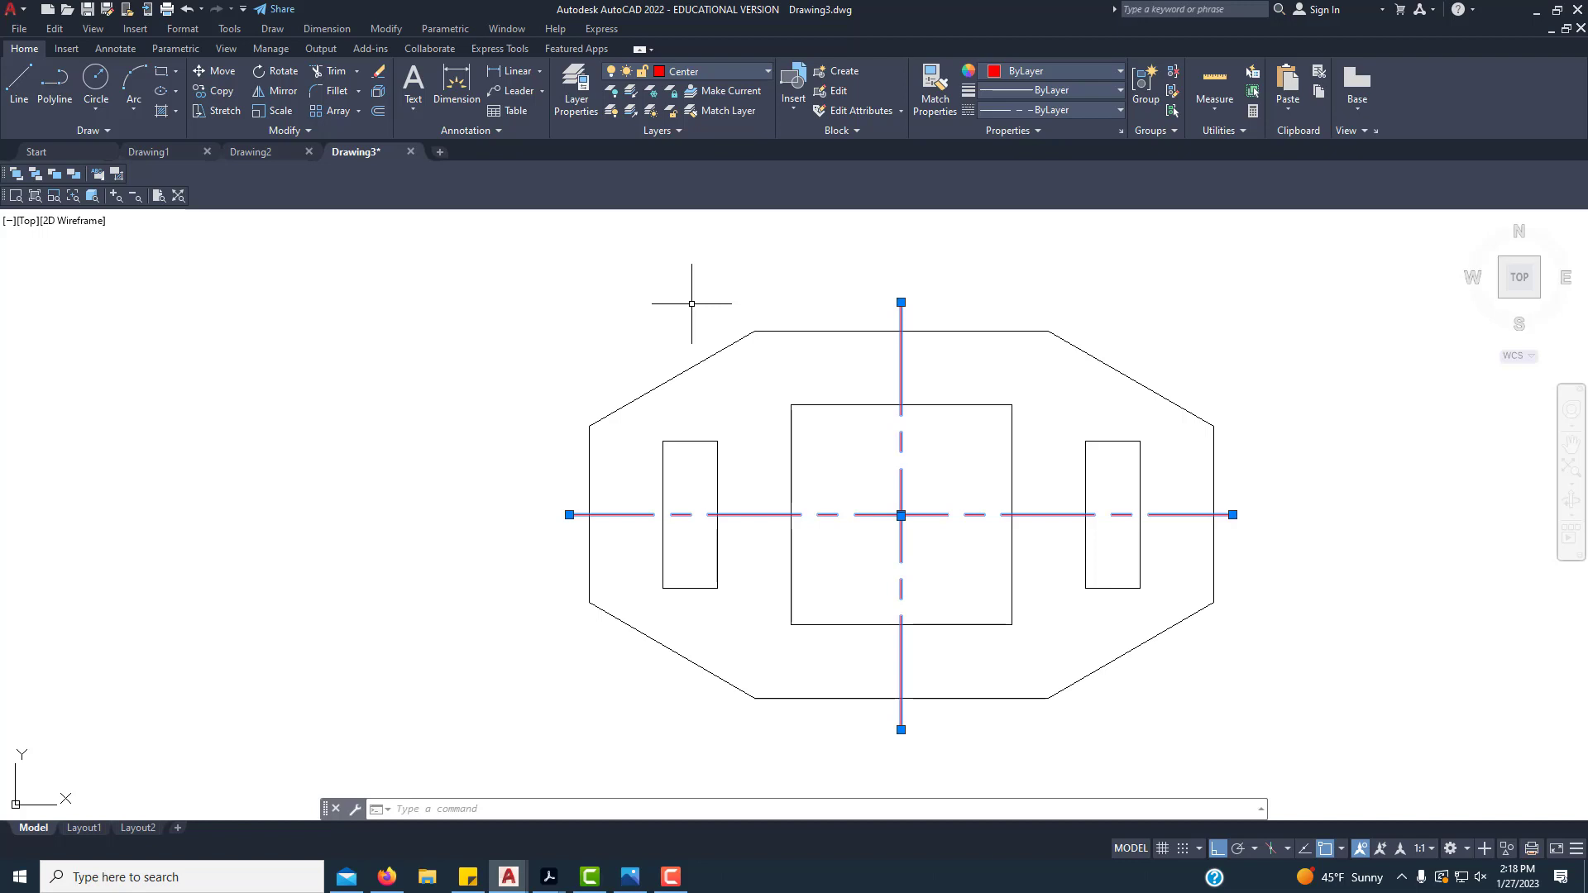
{"action": "key", "text": "Escape"}
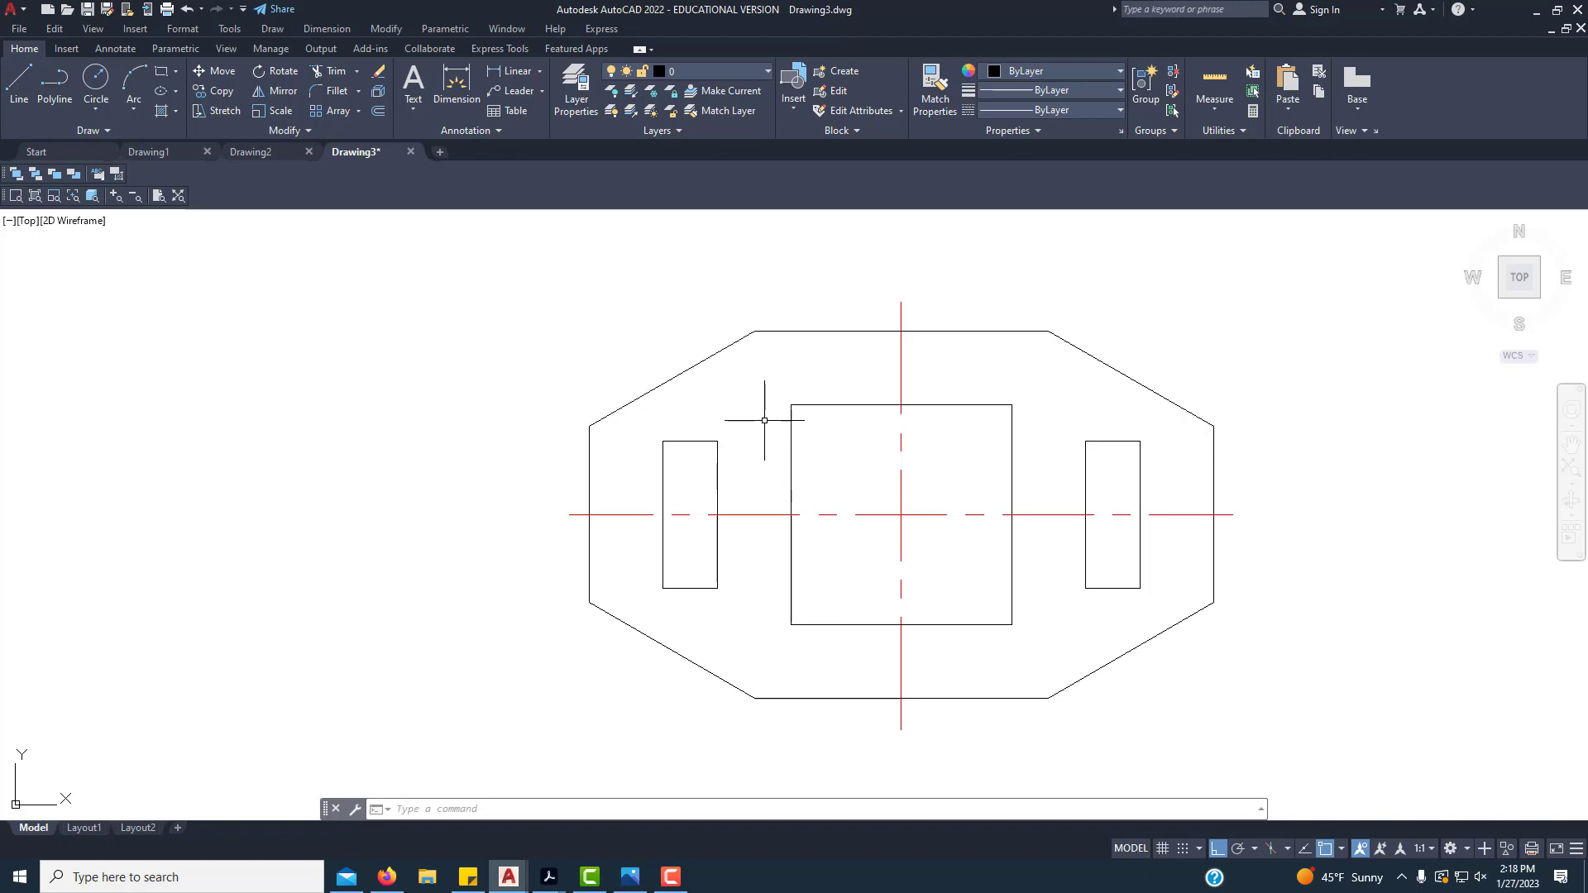
{"action": "scroll", "coordinate": [747, 405], "scroll_direction": "down", "scroll_amount": 10}
{"action": "scroll", "coordinate": [756, 420], "scroll_direction": "down", "scroll_amount": 6}
{"action": "scroll", "coordinate": [775, 418], "scroll_direction": "up", "scroll_amount": 6}
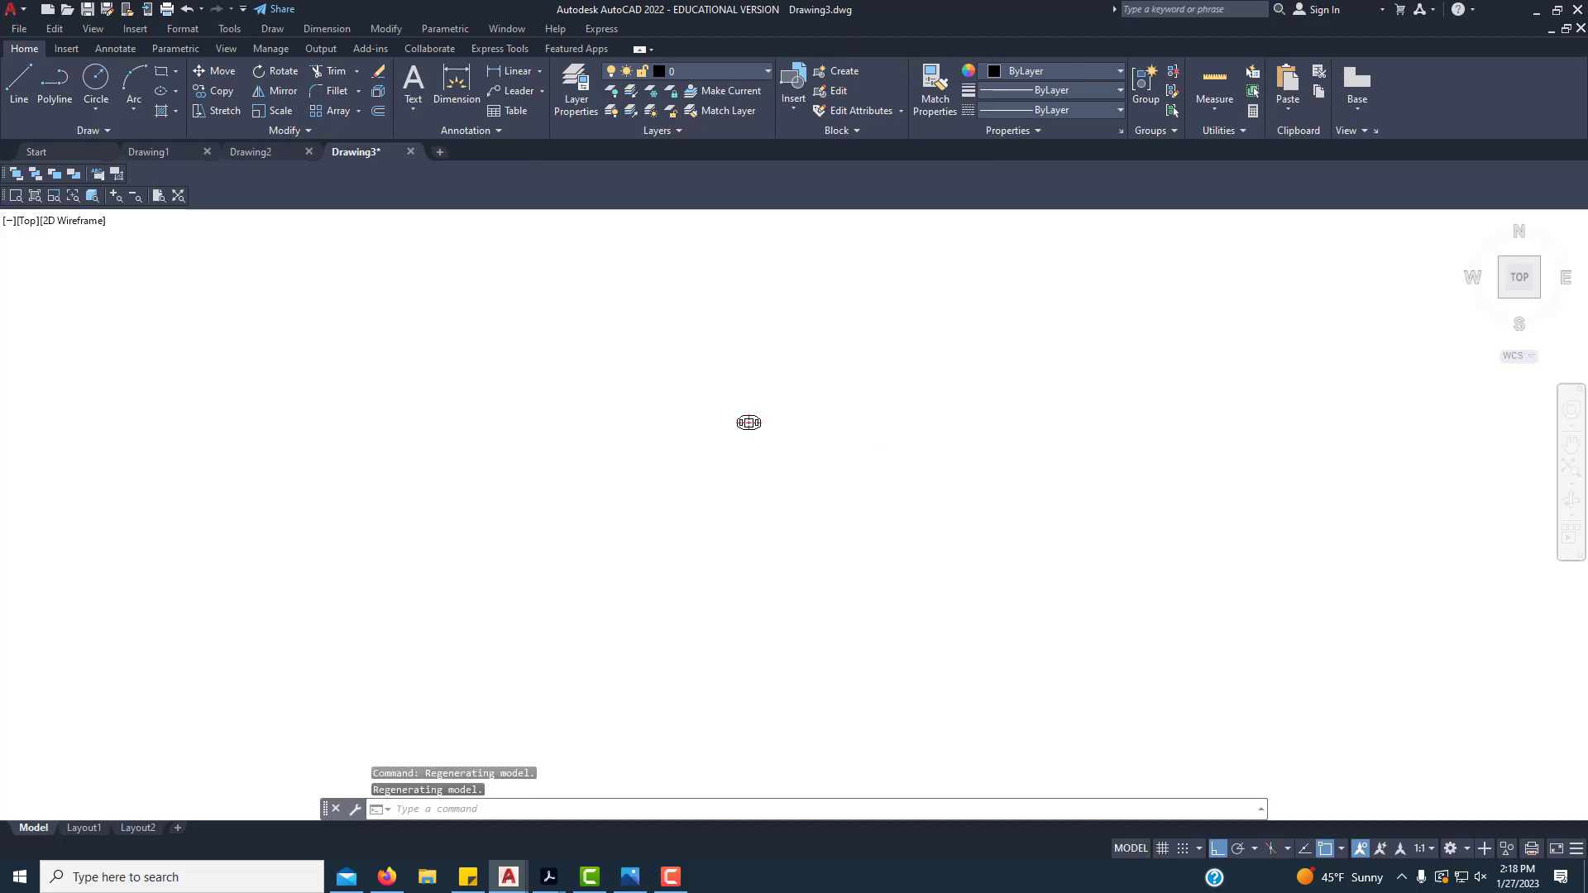
{"action": "scroll", "coordinate": [799, 395], "scroll_direction": "up", "scroll_amount": 7}
{"action": "scroll", "coordinate": [863, 346], "scroll_direction": "up", "scroll_amount": 2}
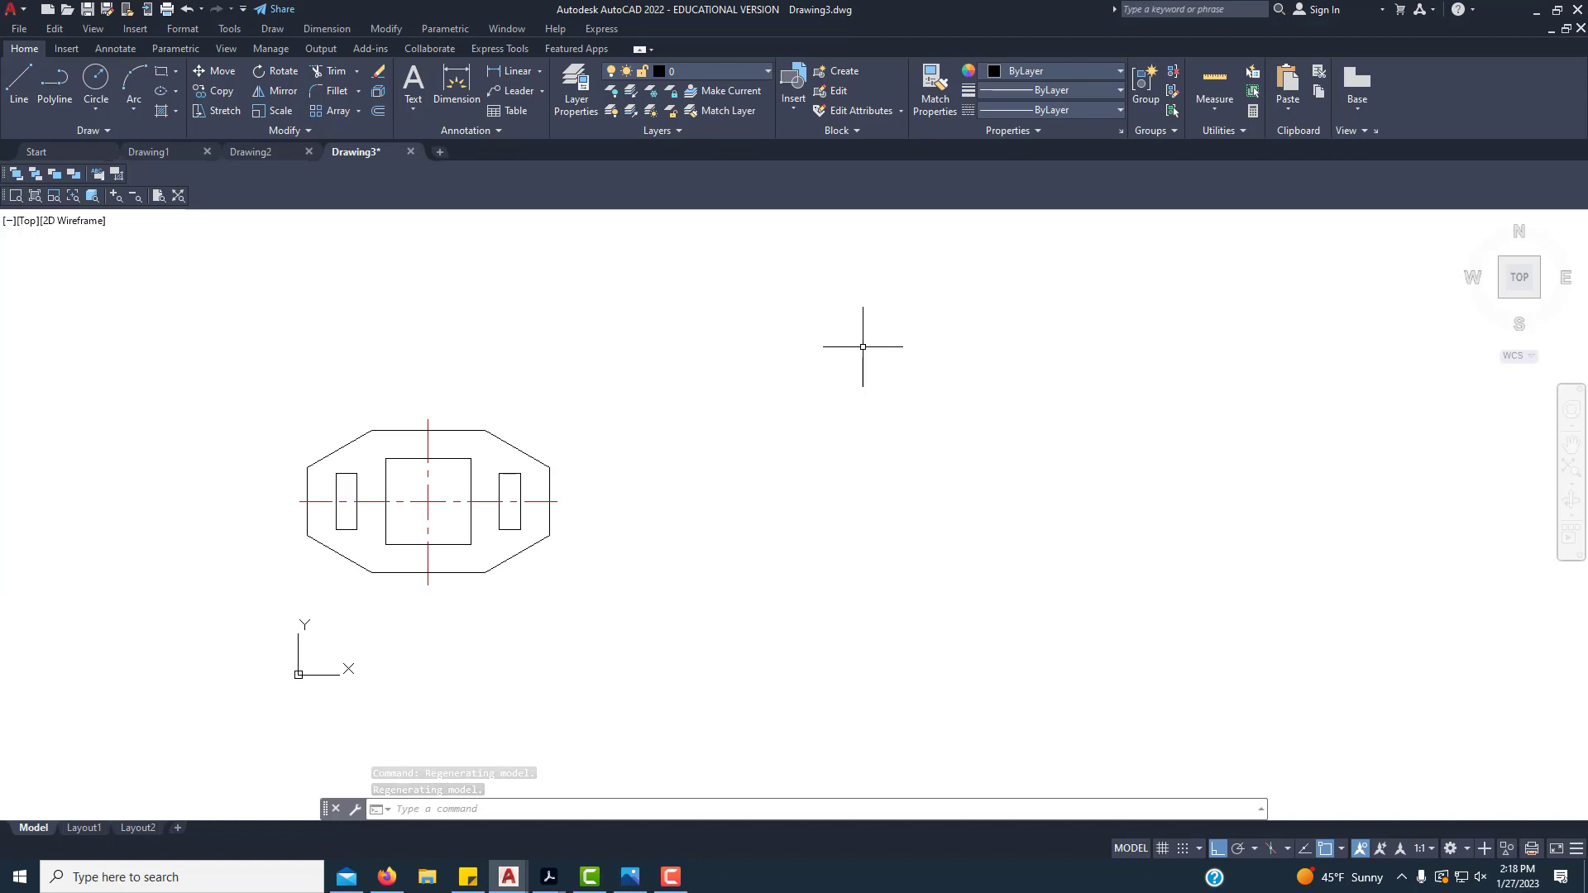
{"action": "scroll", "coordinate": [863, 346], "scroll_direction": "up", "scroll_amount": 2}
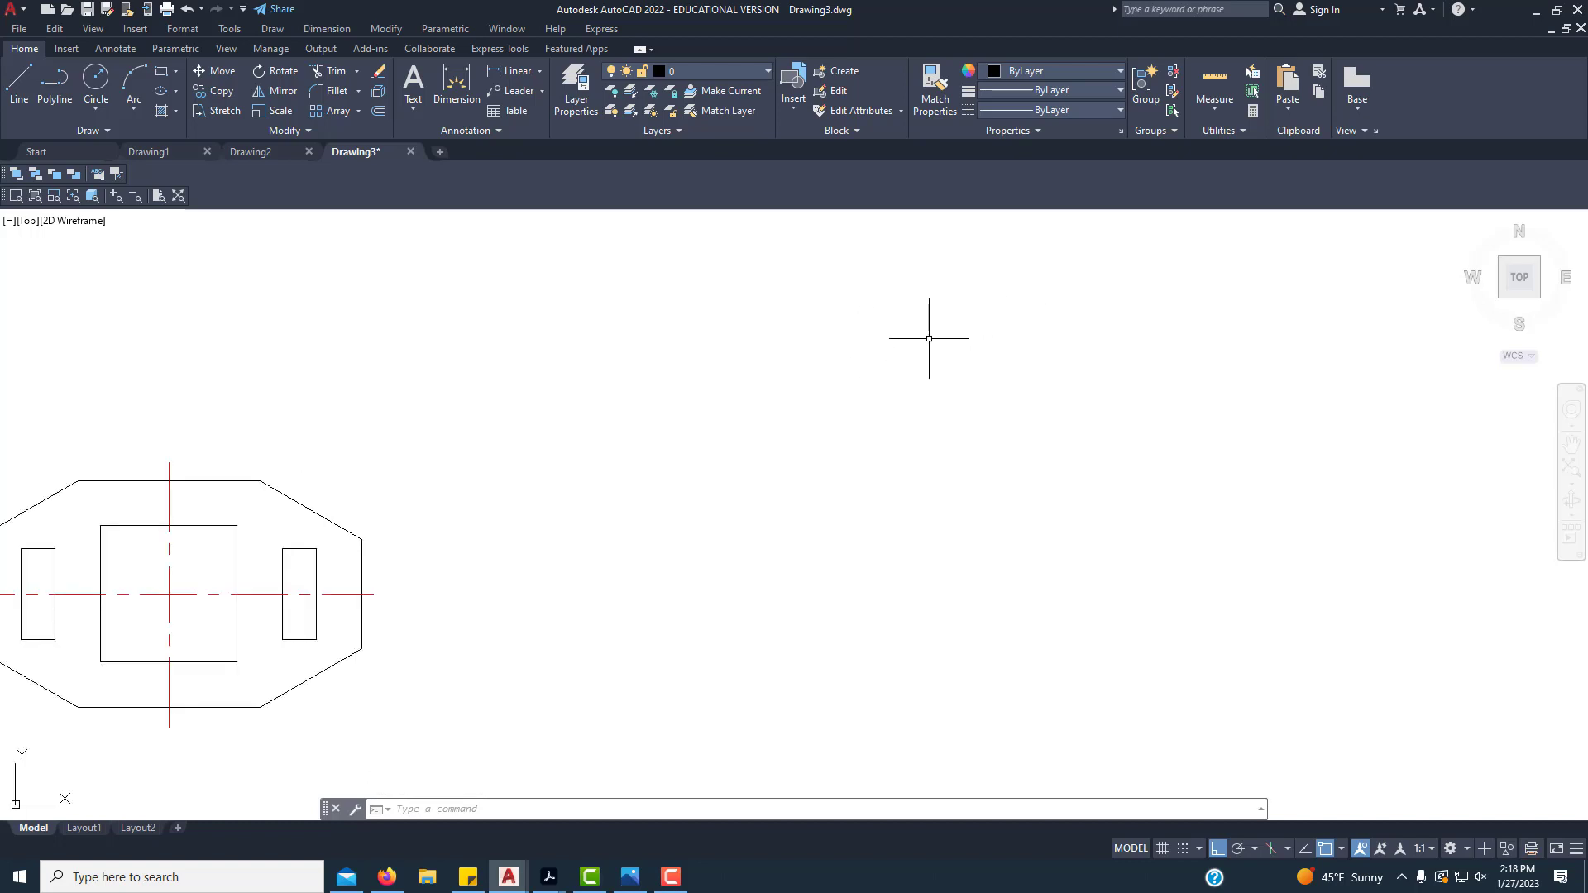
{"action": "scroll", "coordinate": [929, 338], "scroll_direction": "up", "scroll_amount": 3}
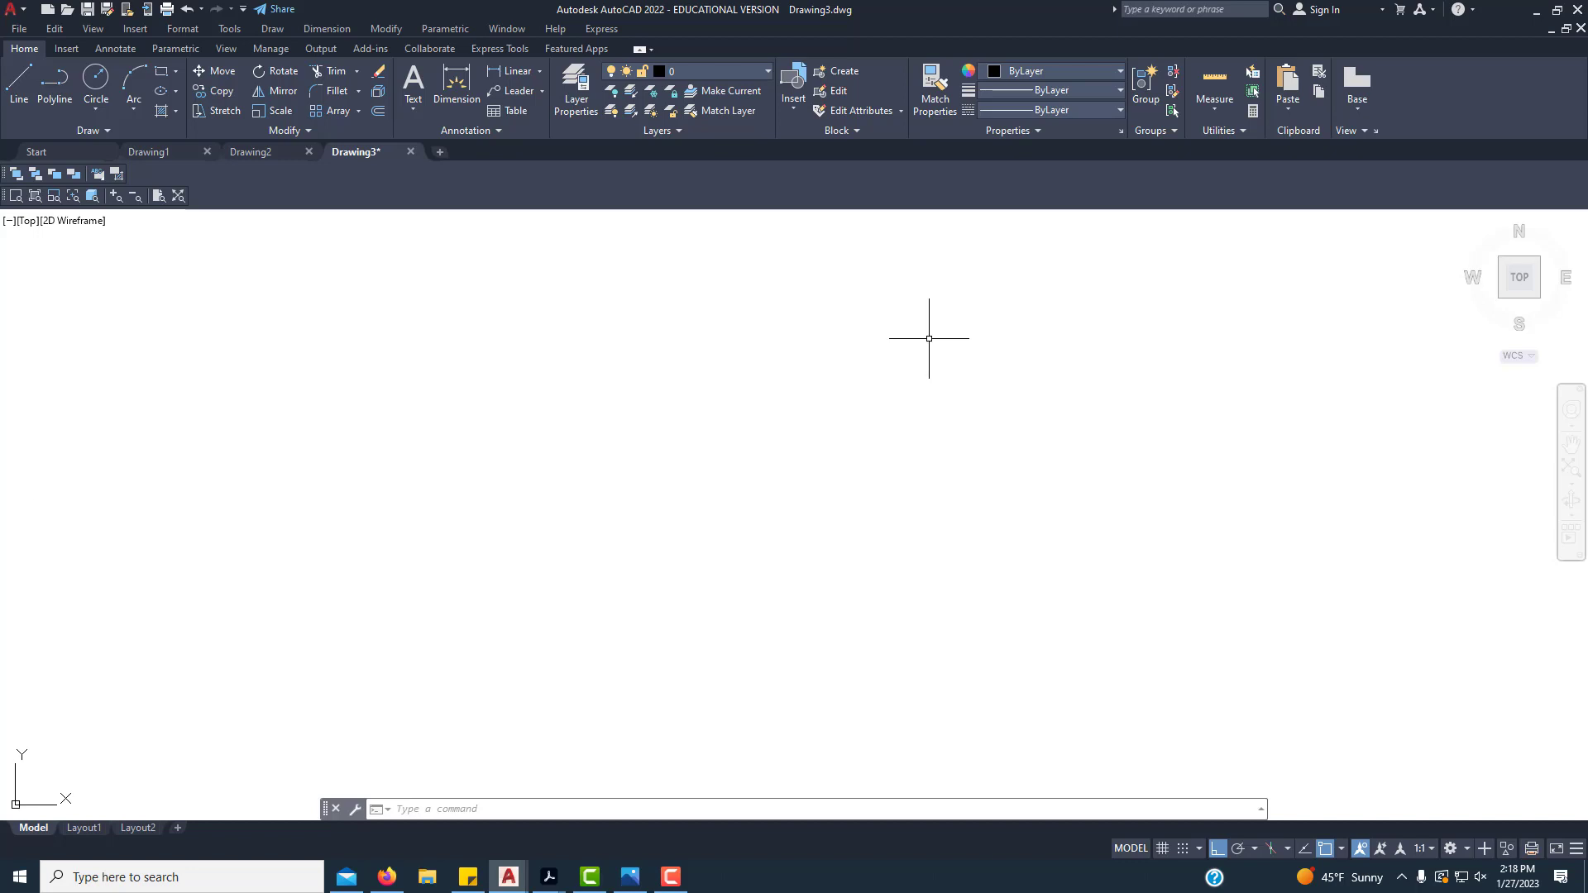
{"action": "scroll", "coordinate": [928, 338], "scroll_direction": "down", "scroll_amount": 4}
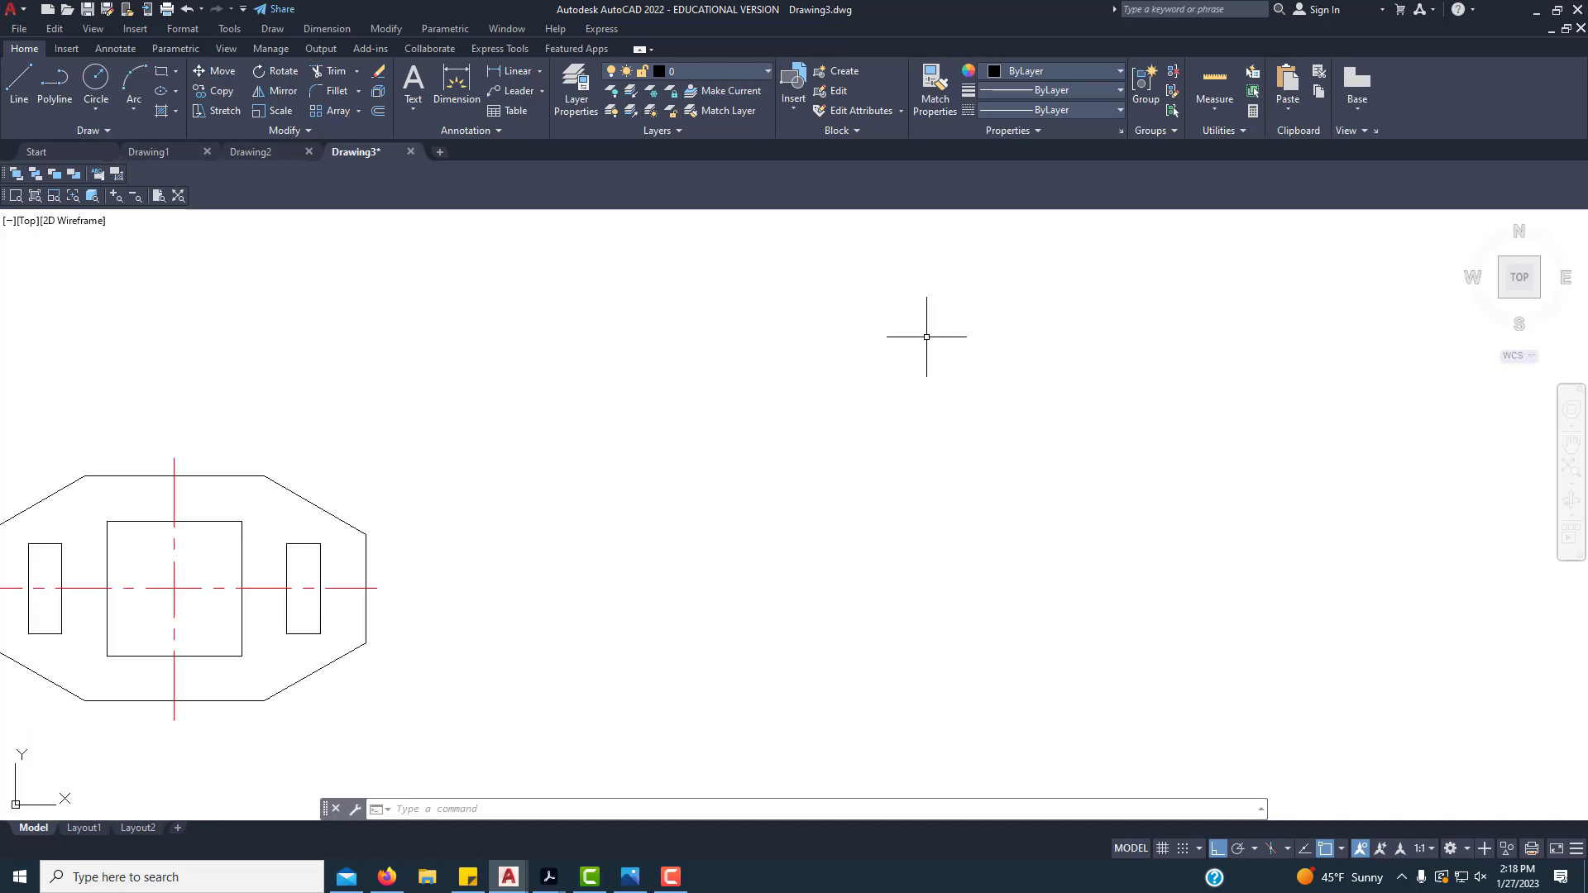
{"action": "scroll", "coordinate": [604, 446], "scroll_direction": "up", "scroll_amount": 3}
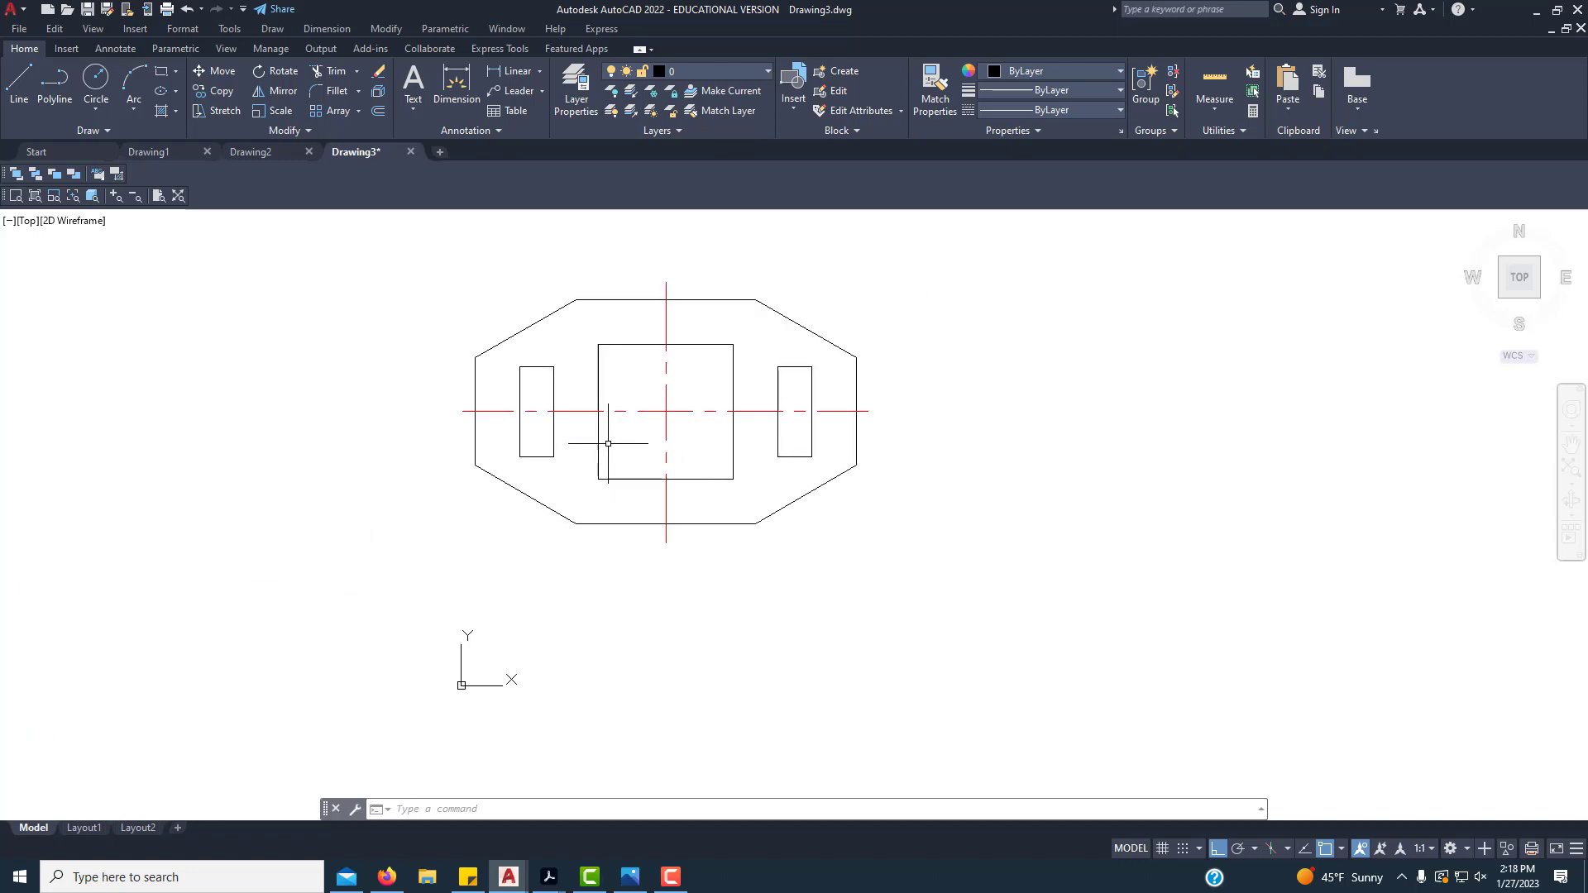
{"action": "scroll", "coordinate": [600, 405], "scroll_direction": "up", "scroll_amount": 4}
{"action": "scroll", "coordinate": [601, 404], "scroll_direction": "up", "scroll_amount": 8}
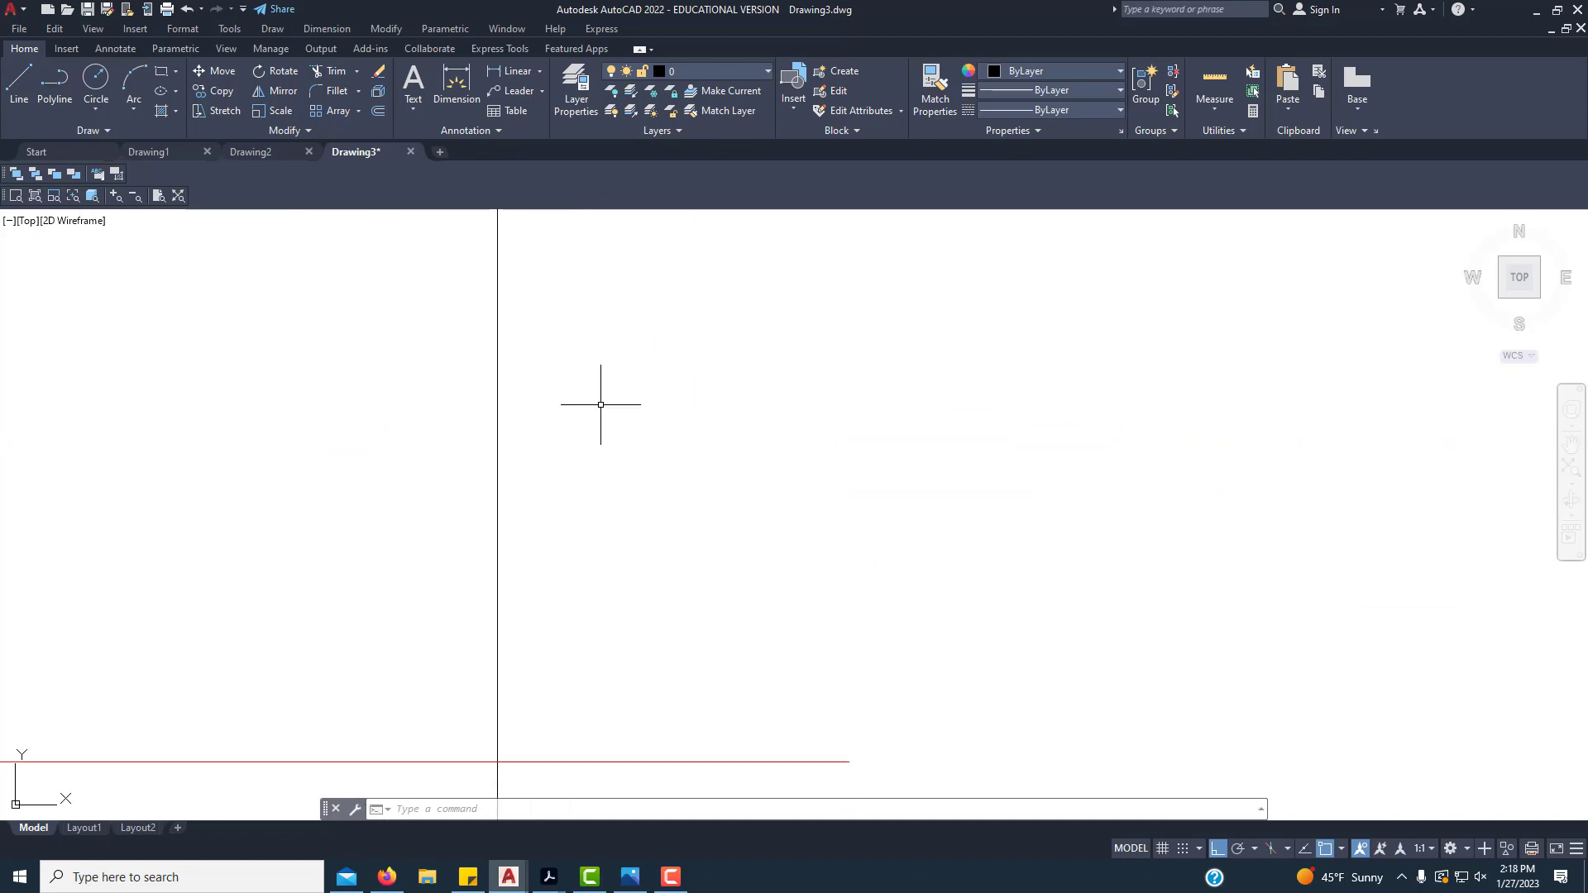
{"action": "scroll", "coordinate": [600, 405], "scroll_direction": "down", "scroll_amount": 16}
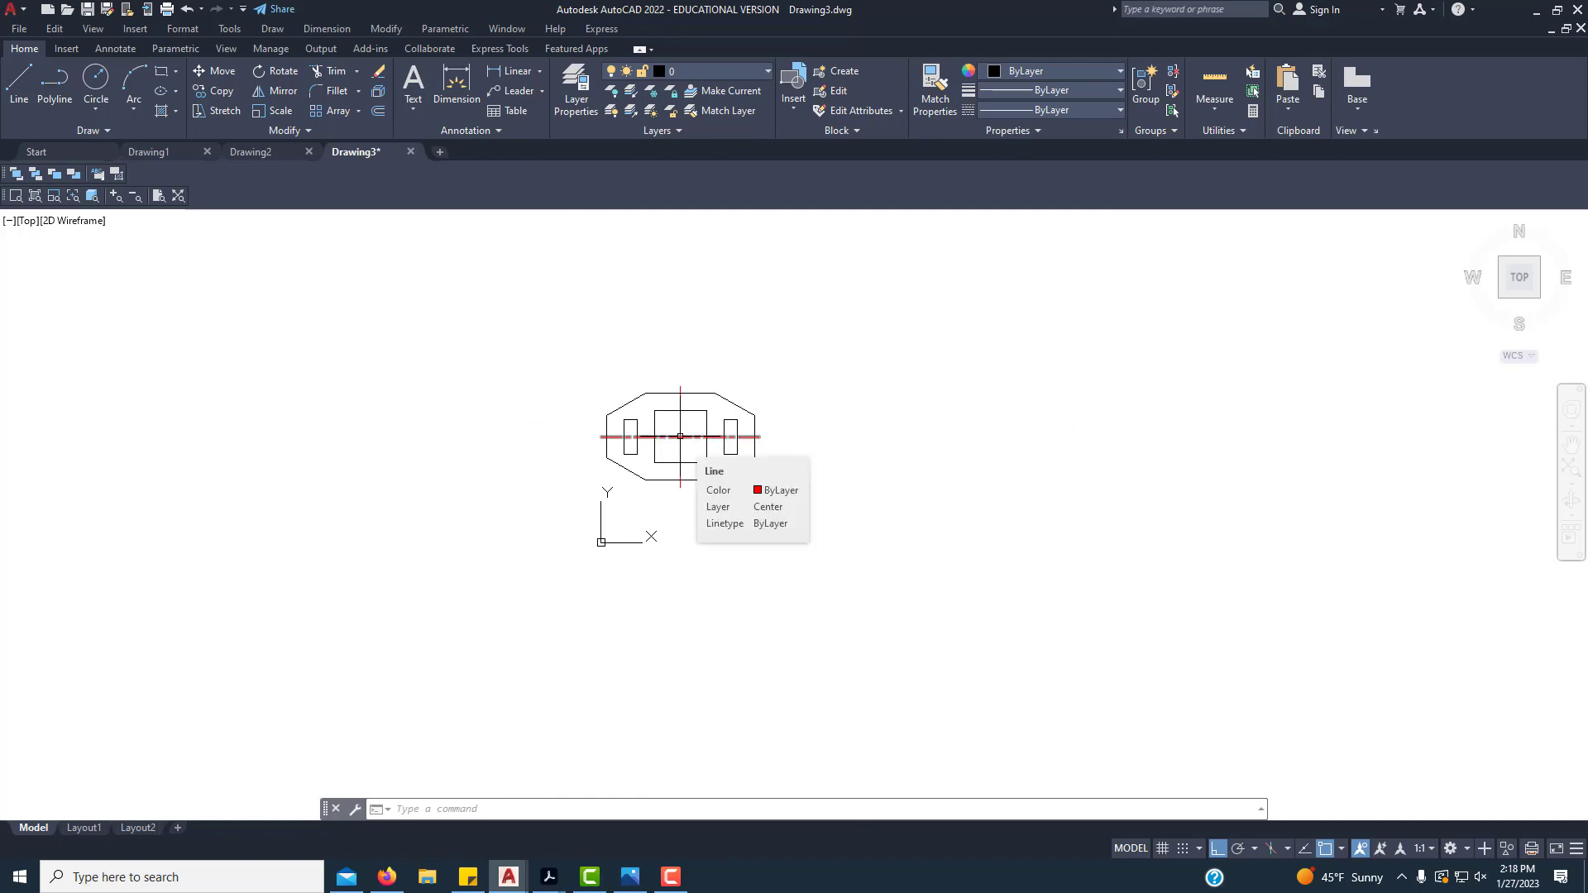
{"action": "scroll", "coordinate": [680, 436], "scroll_direction": "up", "scroll_amount": 10}
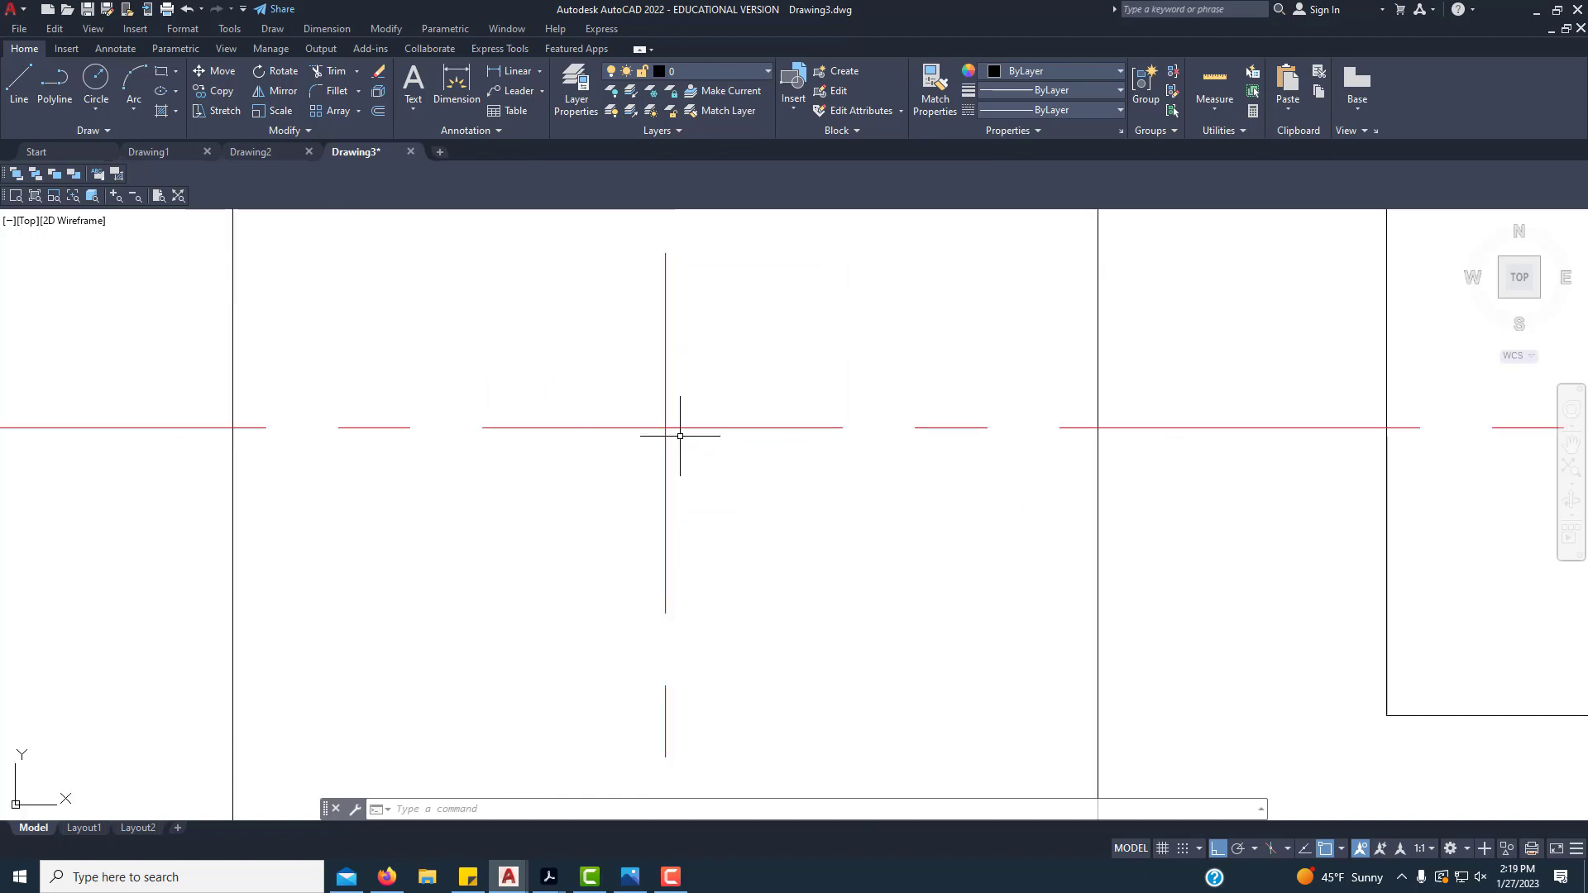
{"action": "scroll", "coordinate": [722, 465], "scroll_direction": "down", "scroll_amount": 10}
{"action": "scroll", "coordinate": [1096, 305], "scroll_direction": "up", "scroll_amount": 2}
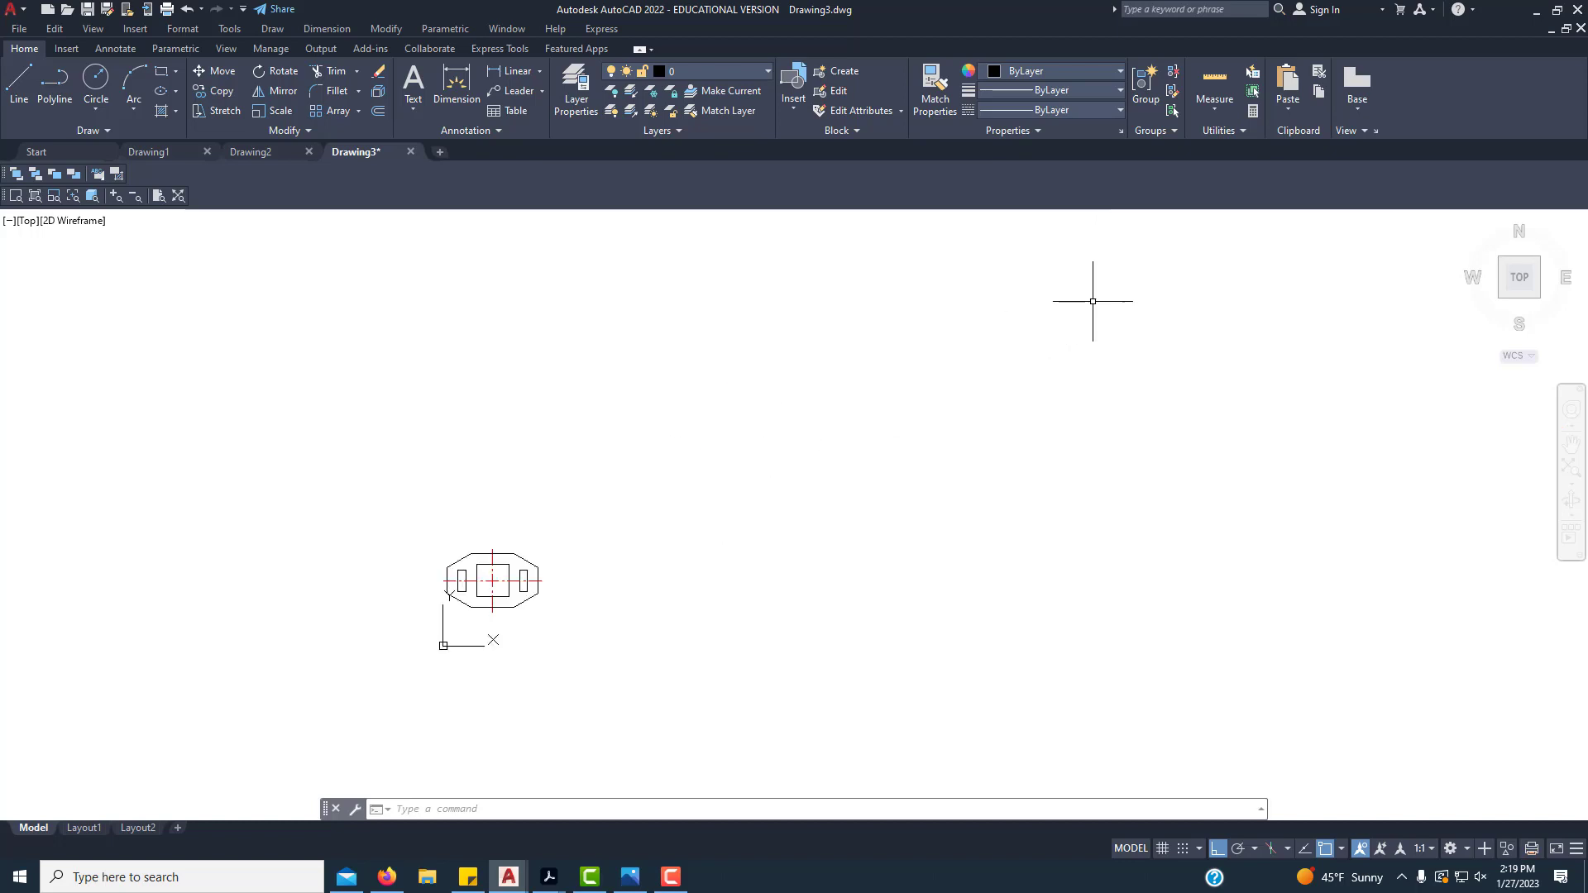
{"action": "scroll", "coordinate": [1071, 319], "scroll_direction": "up", "scroll_amount": 4}
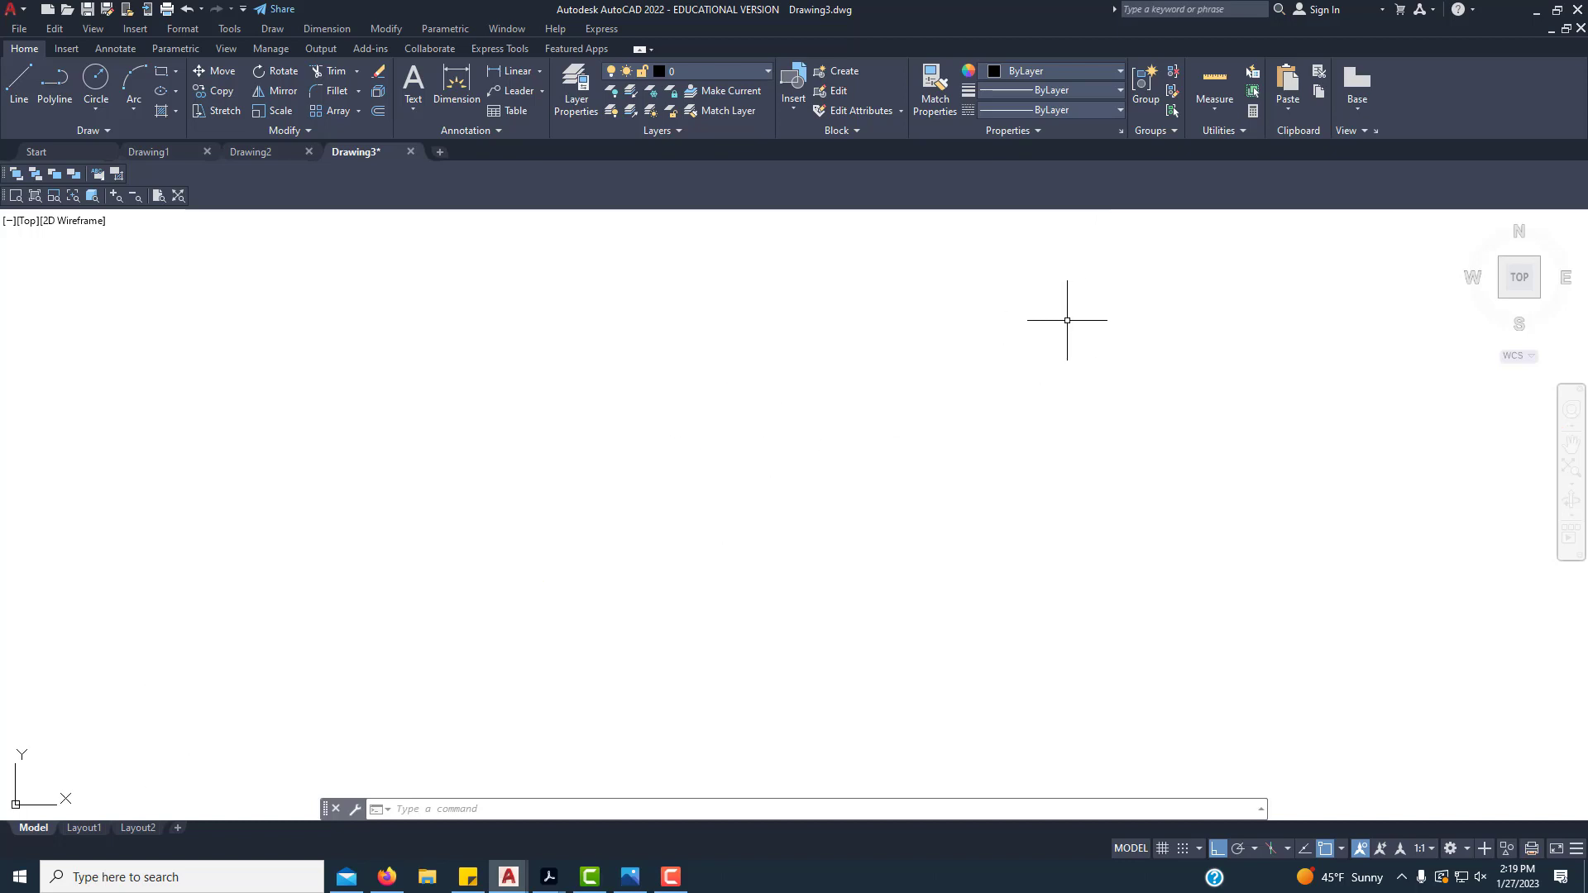
{"action": "scroll", "coordinate": [1068, 316], "scroll_direction": "down", "scroll_amount": 2}
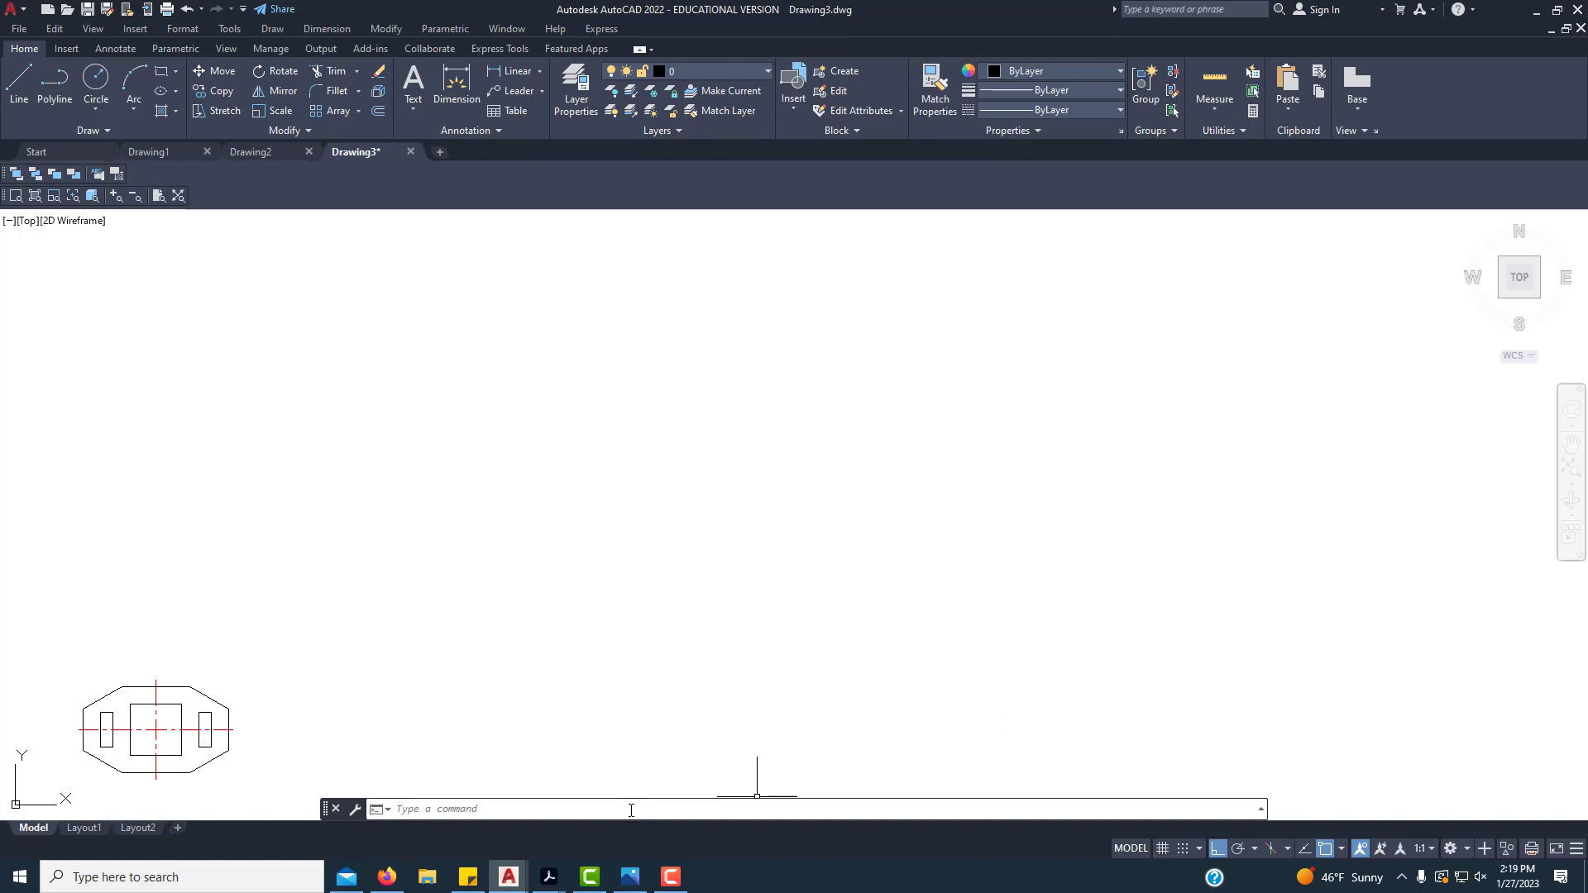
Step: Fit the complete base plate in the view with Zoom Extents
{"action": "left_click", "coordinate": [1571, 490]}
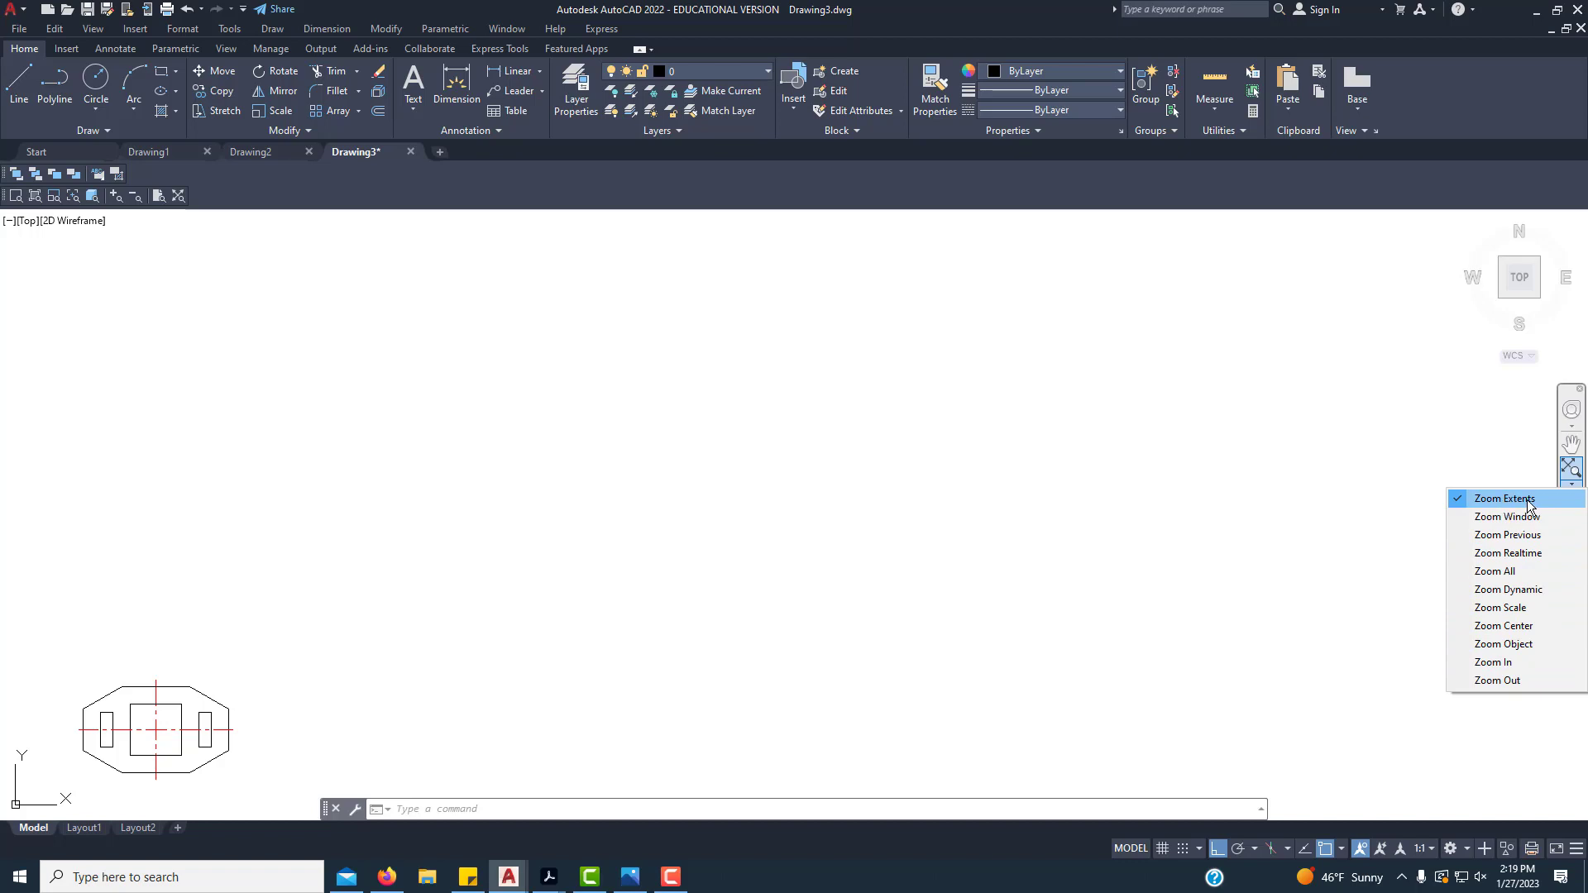
{"action": "left_click", "coordinate": [1570, 471]}
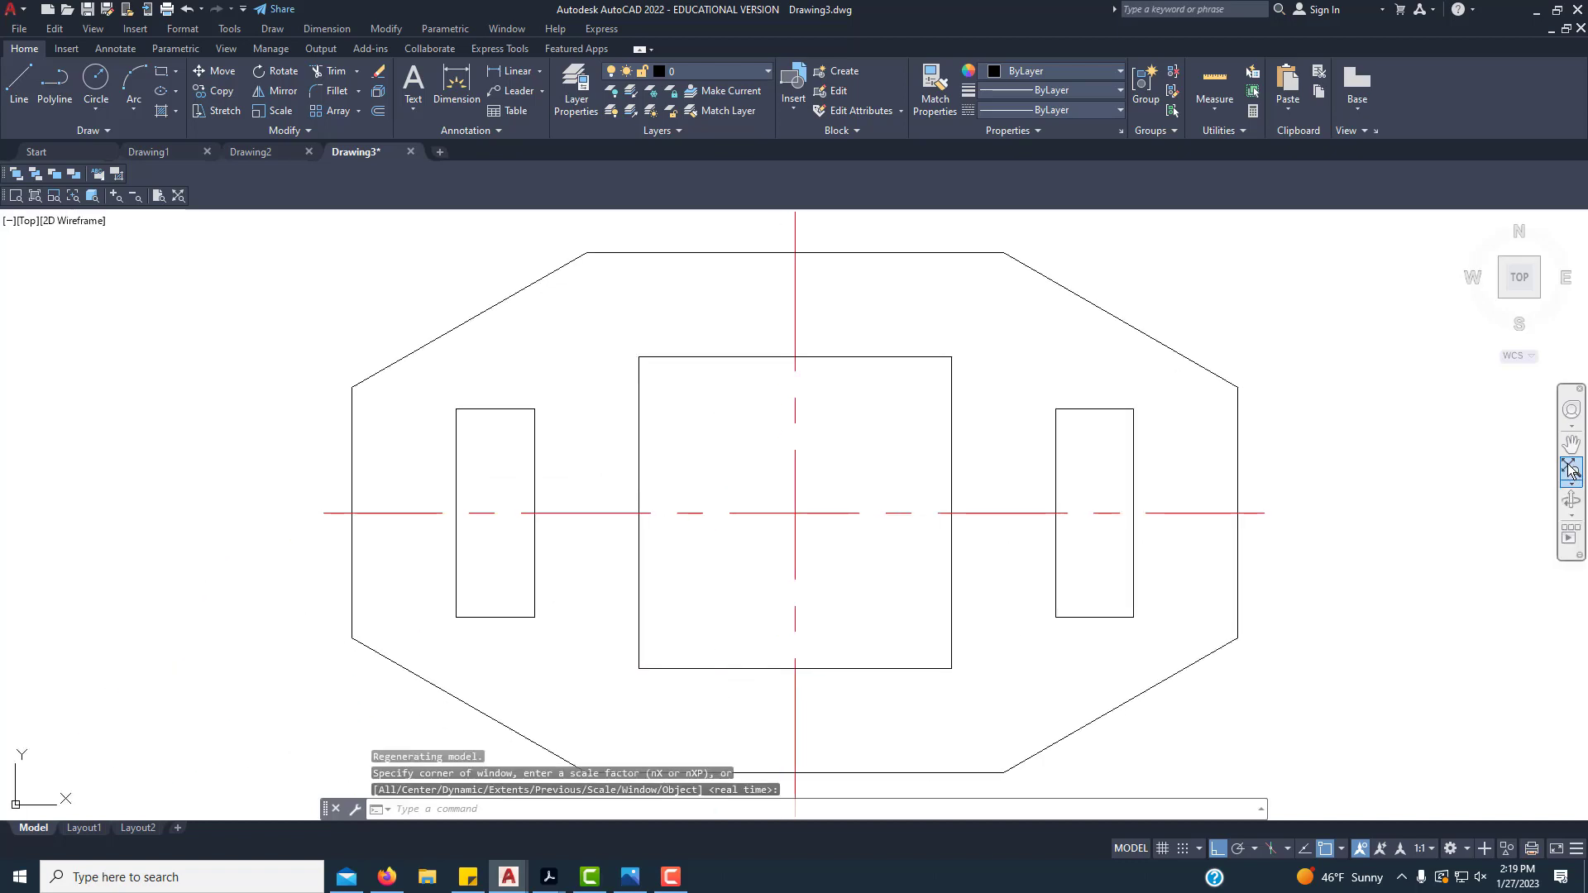
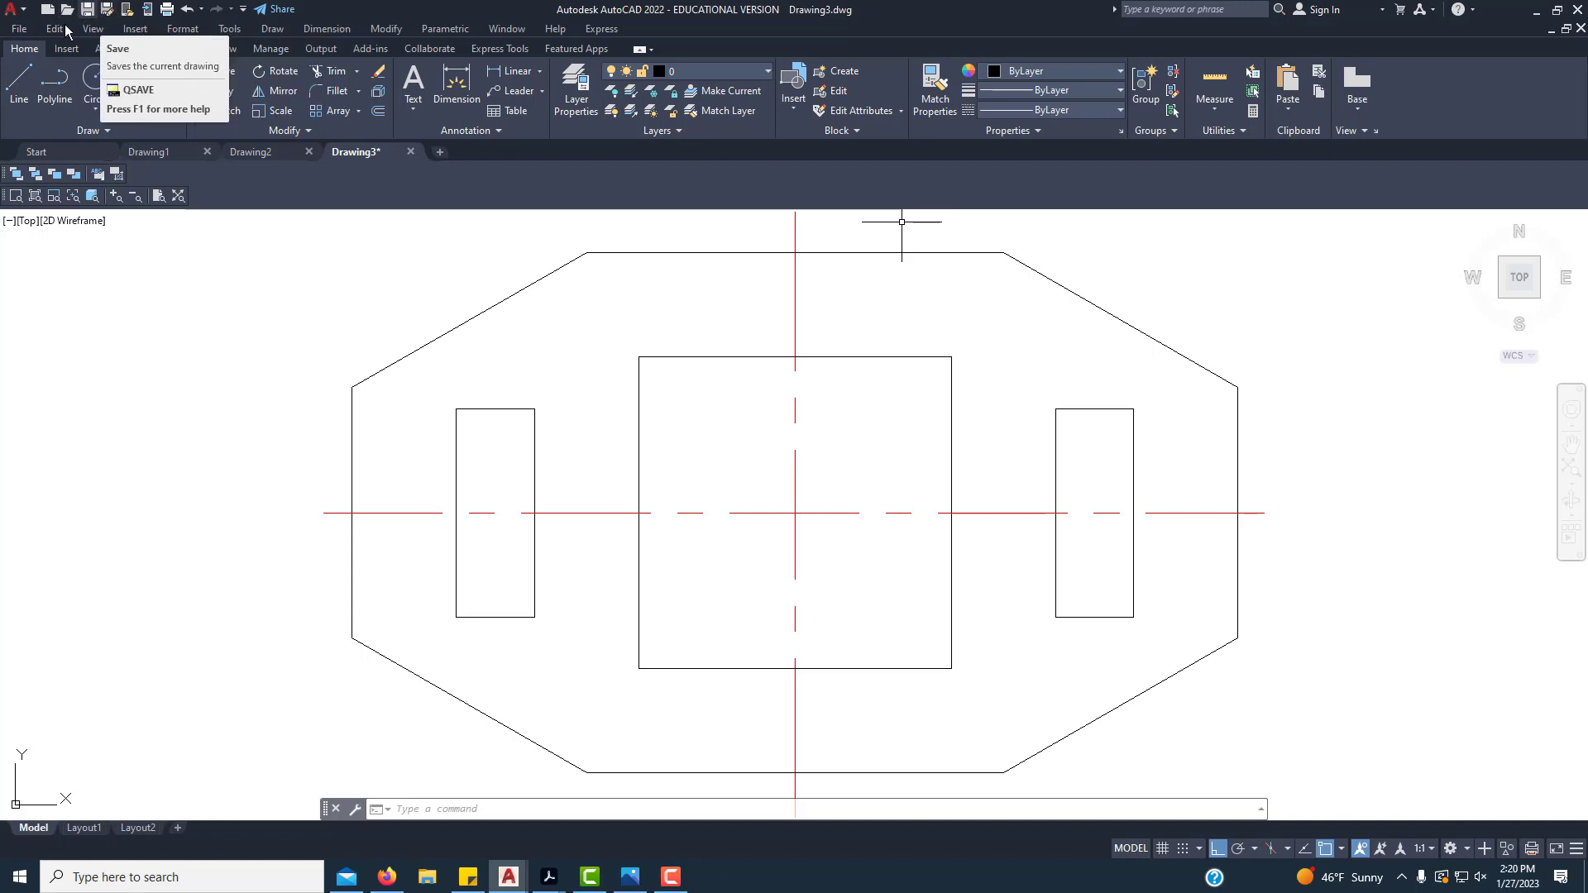
Step: Start saving the drawing under a new name, taking 4-52 Base plate as the name and Documents\EDD1 as the folder
{"action": "left_click", "coordinate": [19, 30]}
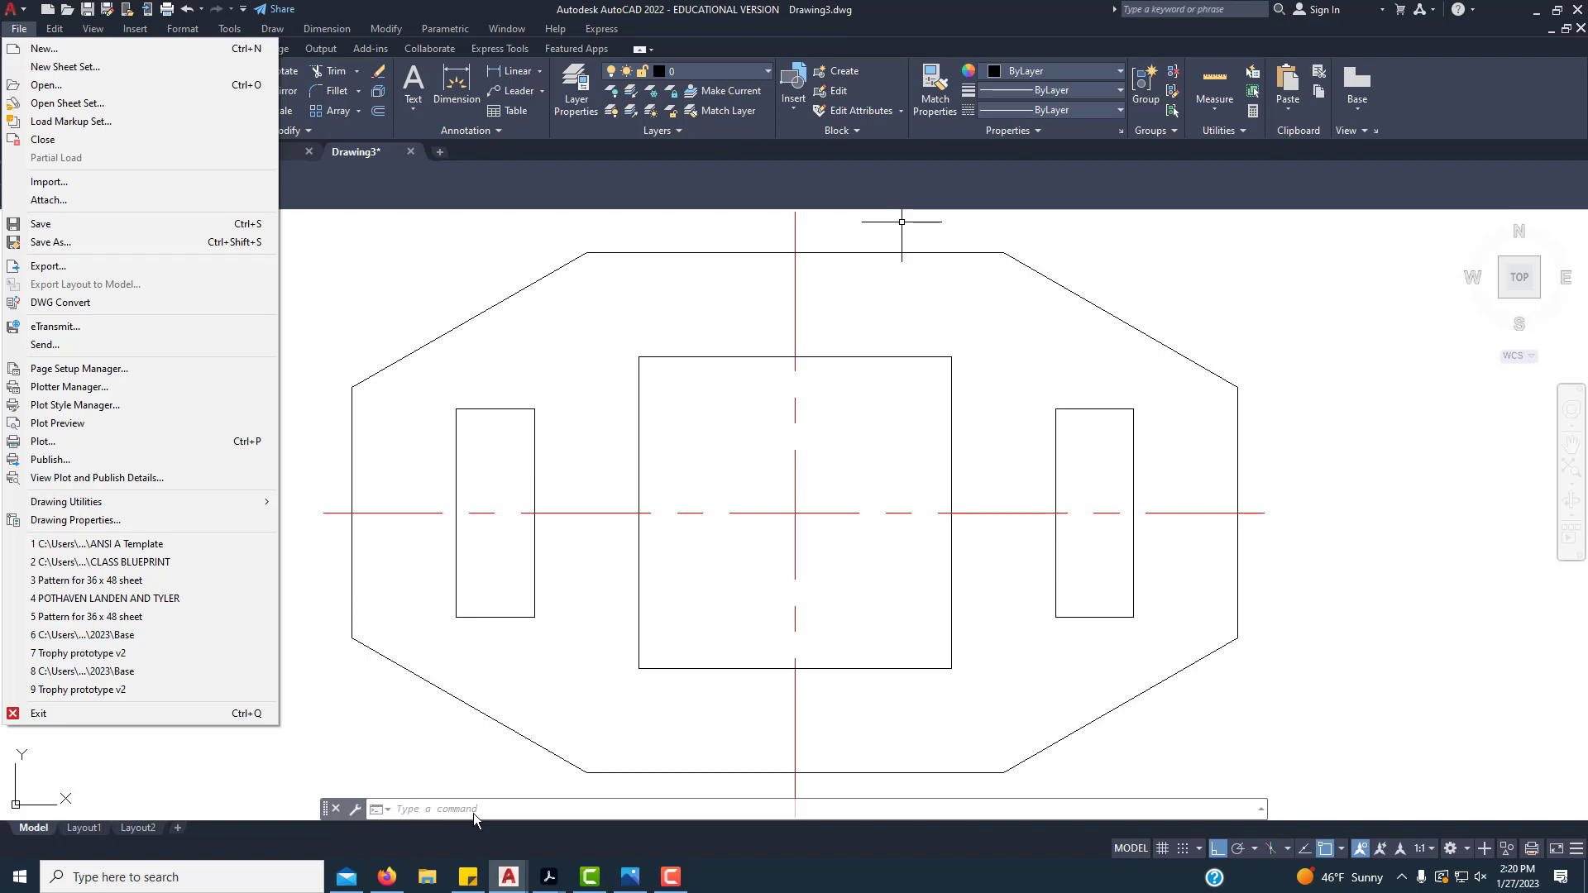
{"action": "left_click", "coordinate": [106, 243]}
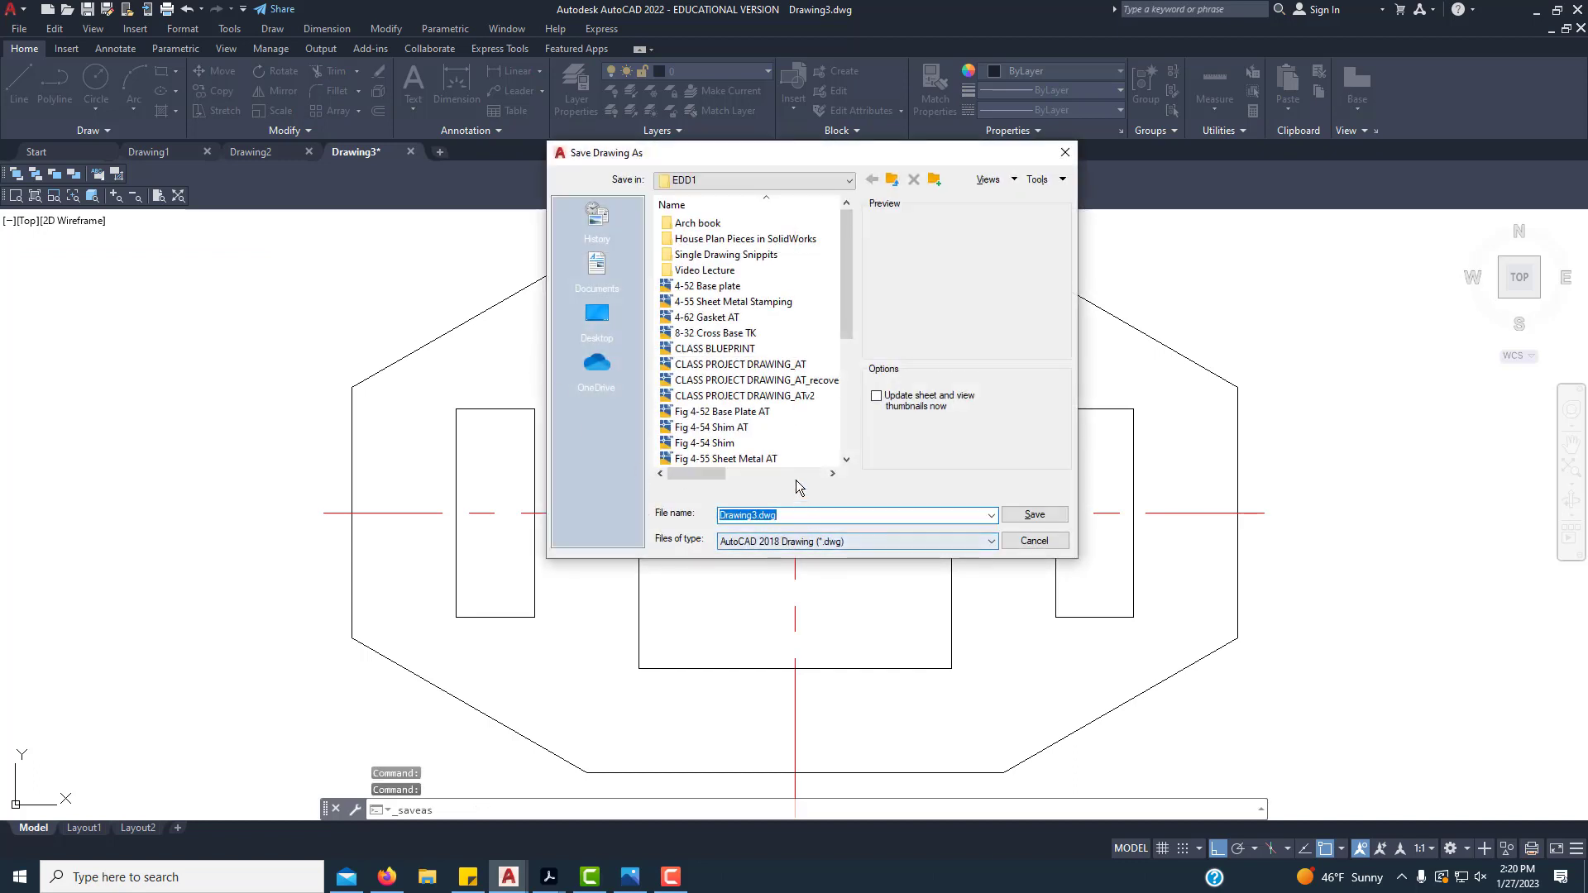
{"action": "left_click", "coordinate": [730, 288]}
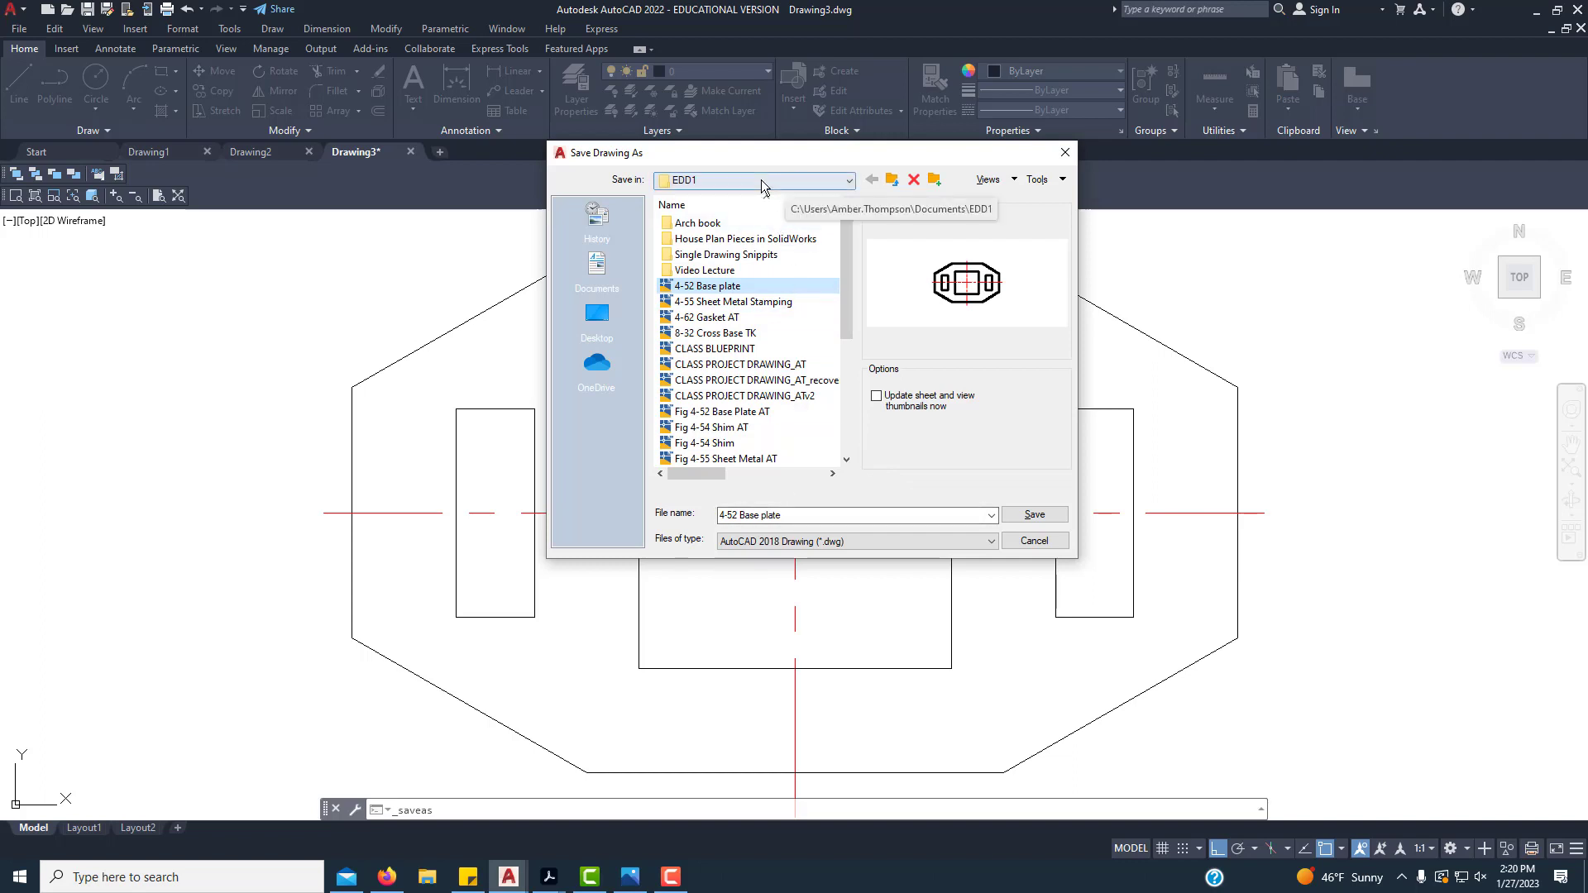
{"action": "left_click", "coordinate": [829, 184]}
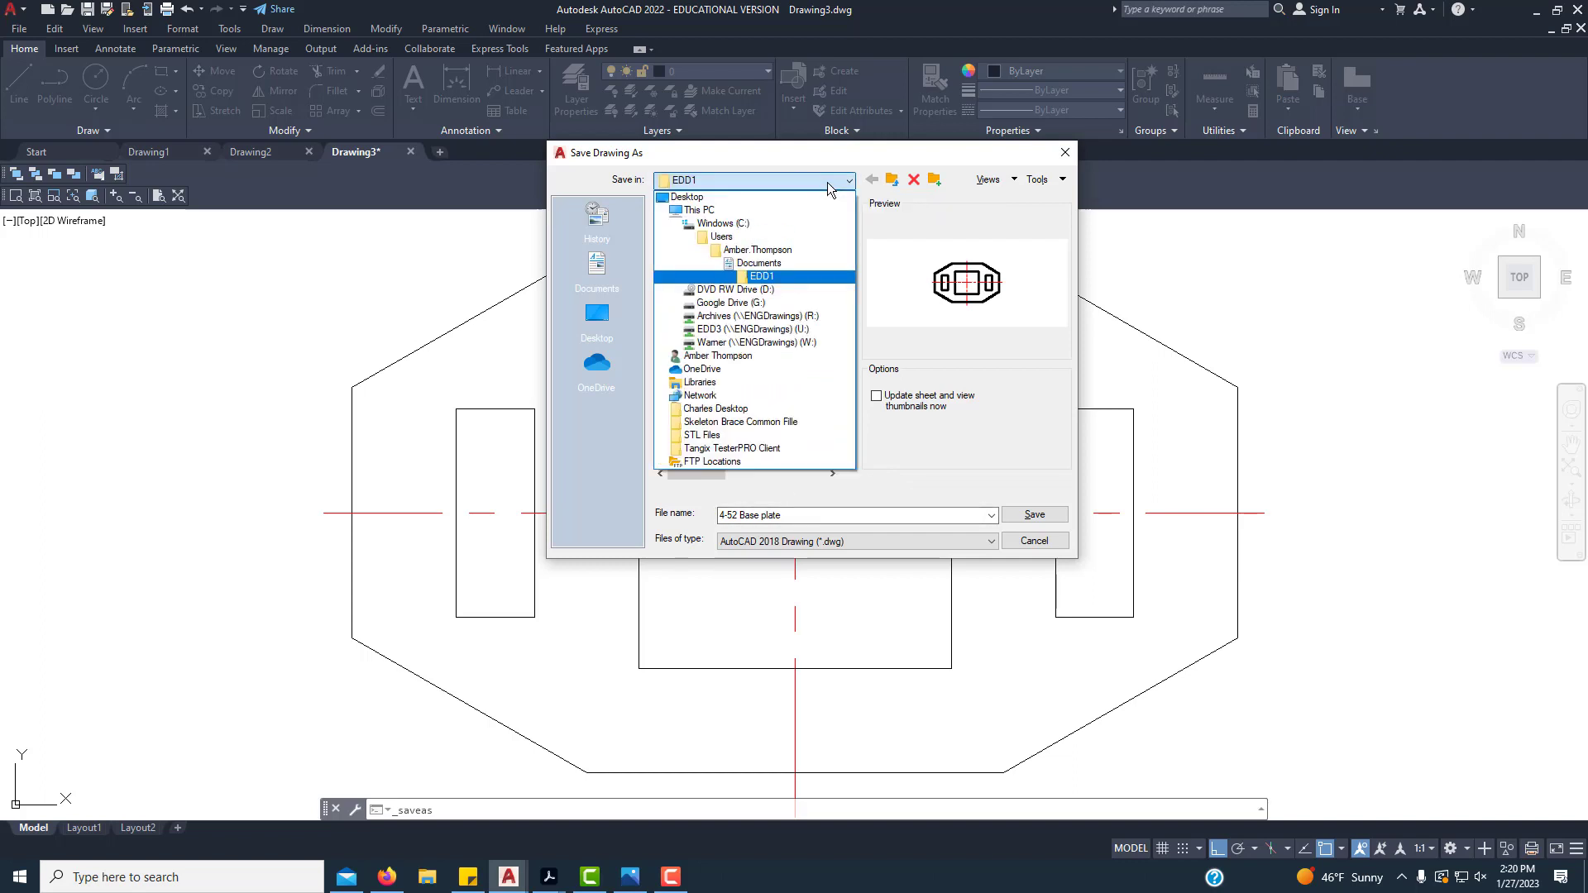
{"action": "left_click", "coordinate": [797, 264]}
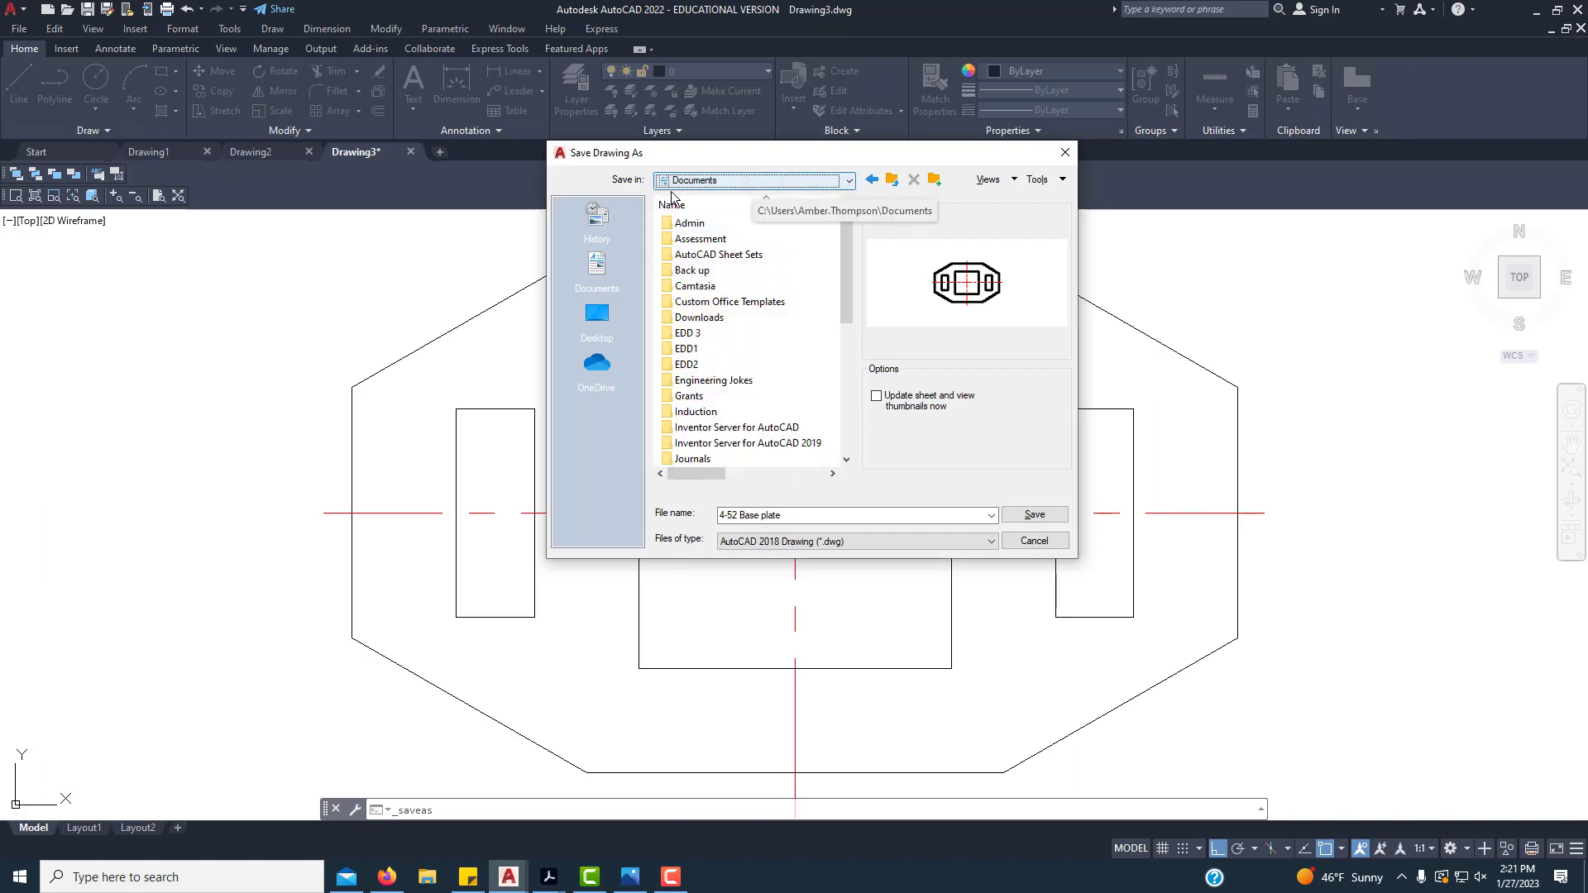
{"action": "left_click", "coordinate": [714, 350]}
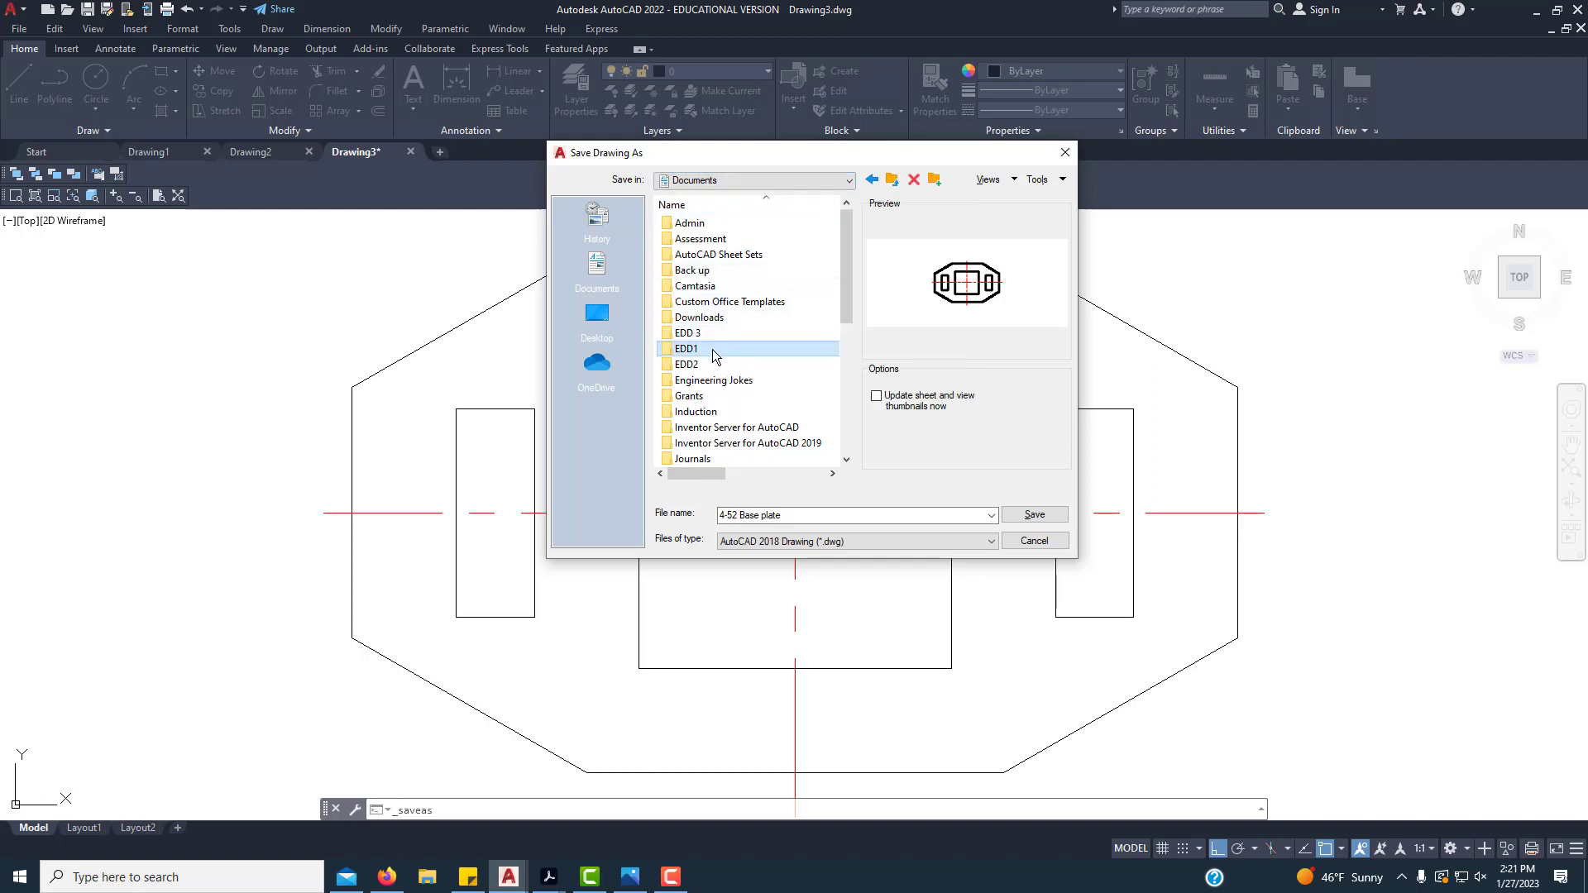
{"action": "double_click", "coordinate": [715, 351]}
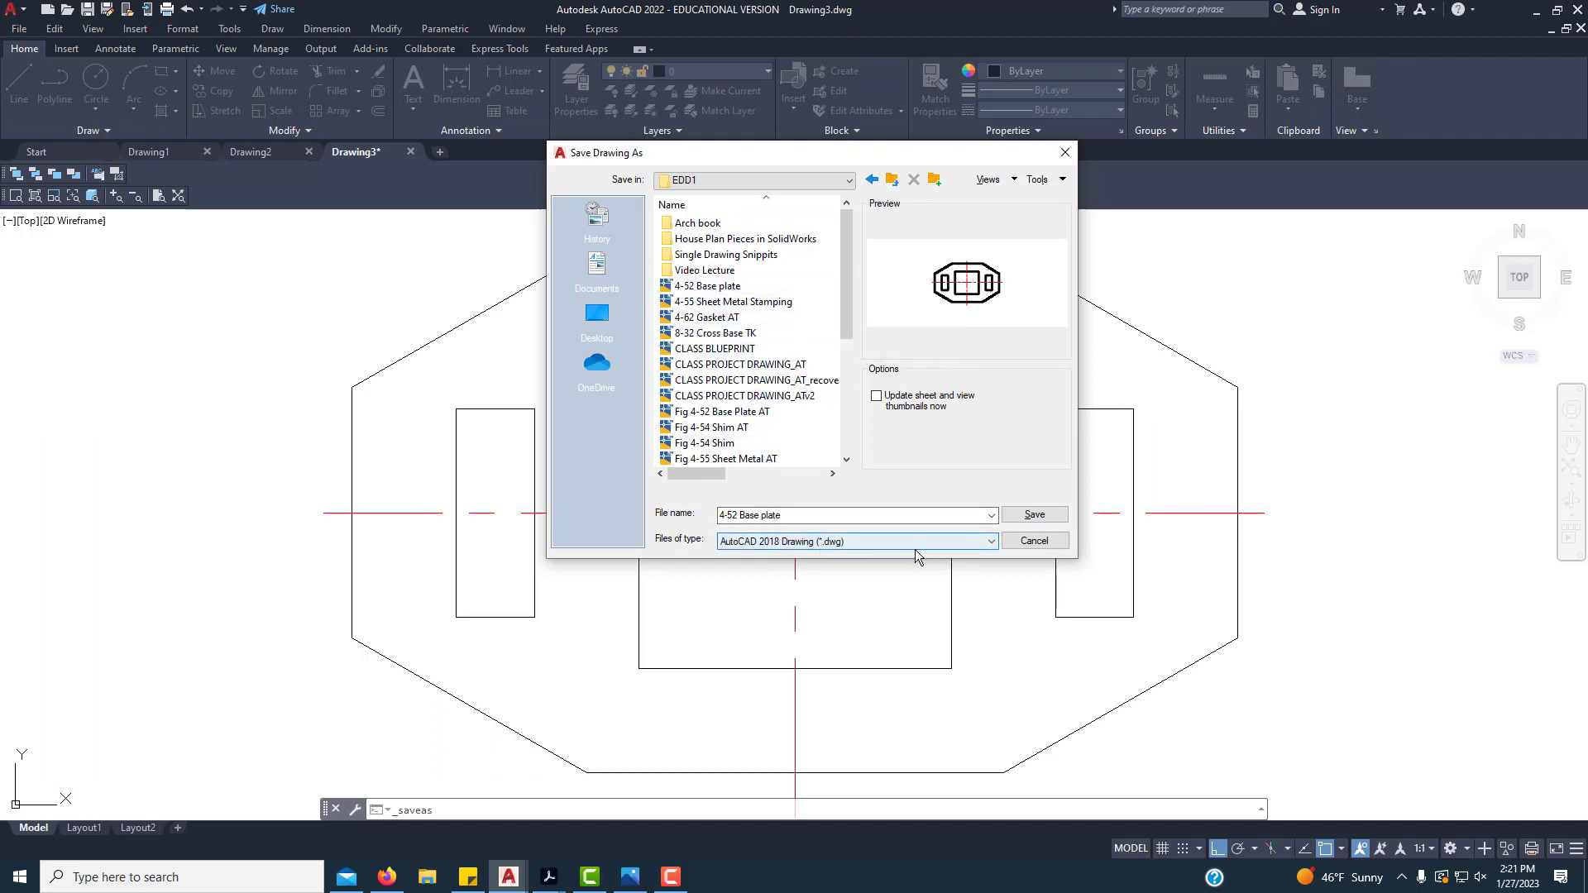
Step: Extend the file name to 4-52 Base plate_AT and save it in AutoCAD 2018 Drawing format
{"action": "left_click", "coordinate": [867, 543]}
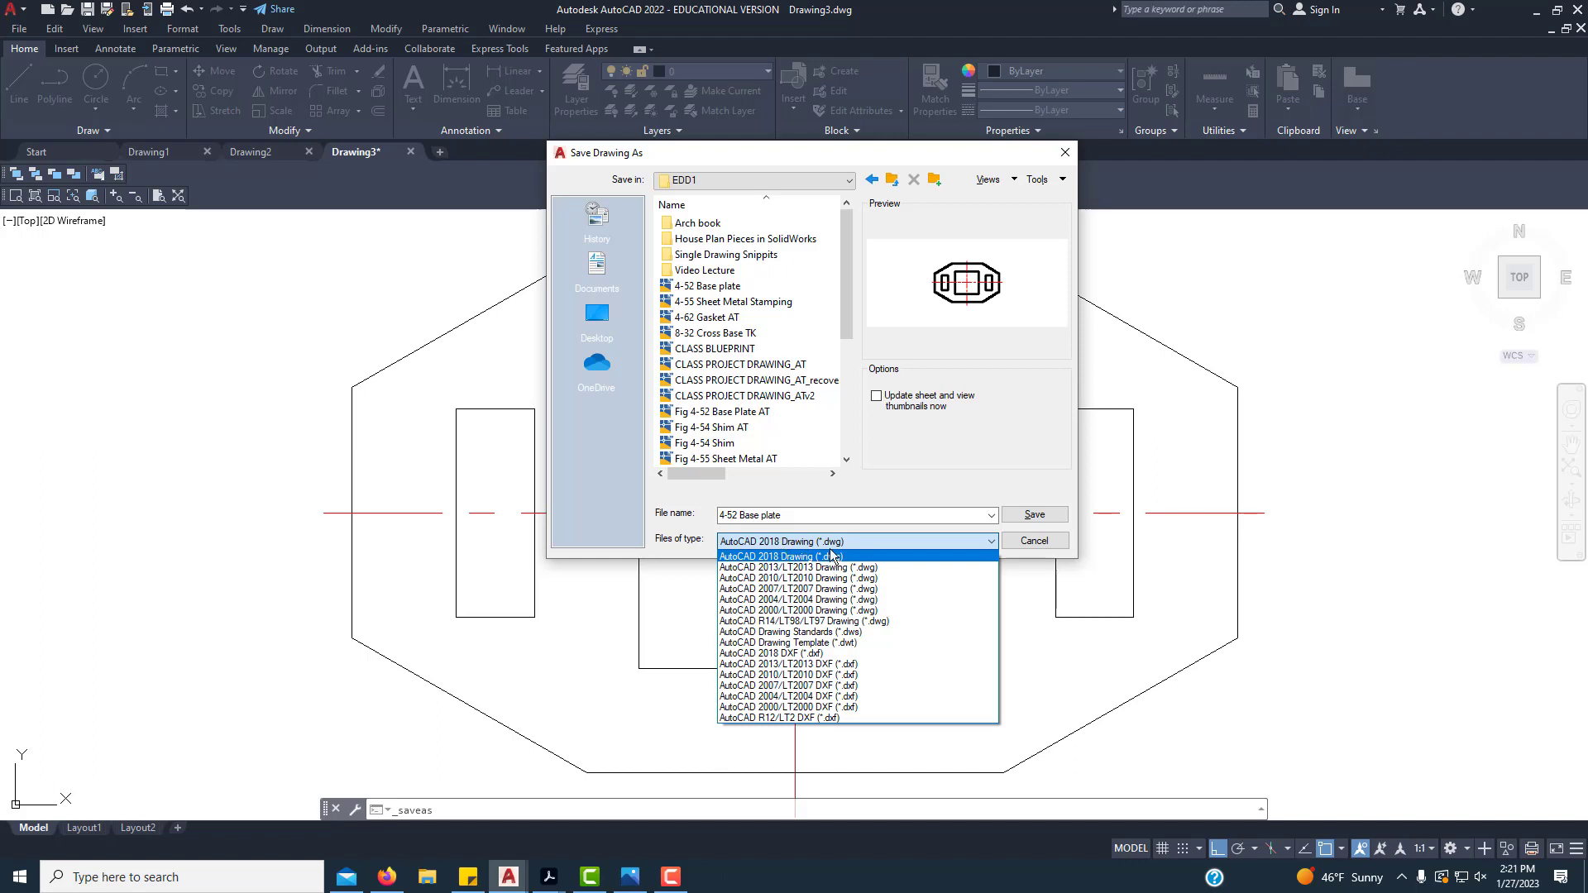
{"action": "left_click", "coordinate": [800, 520]}
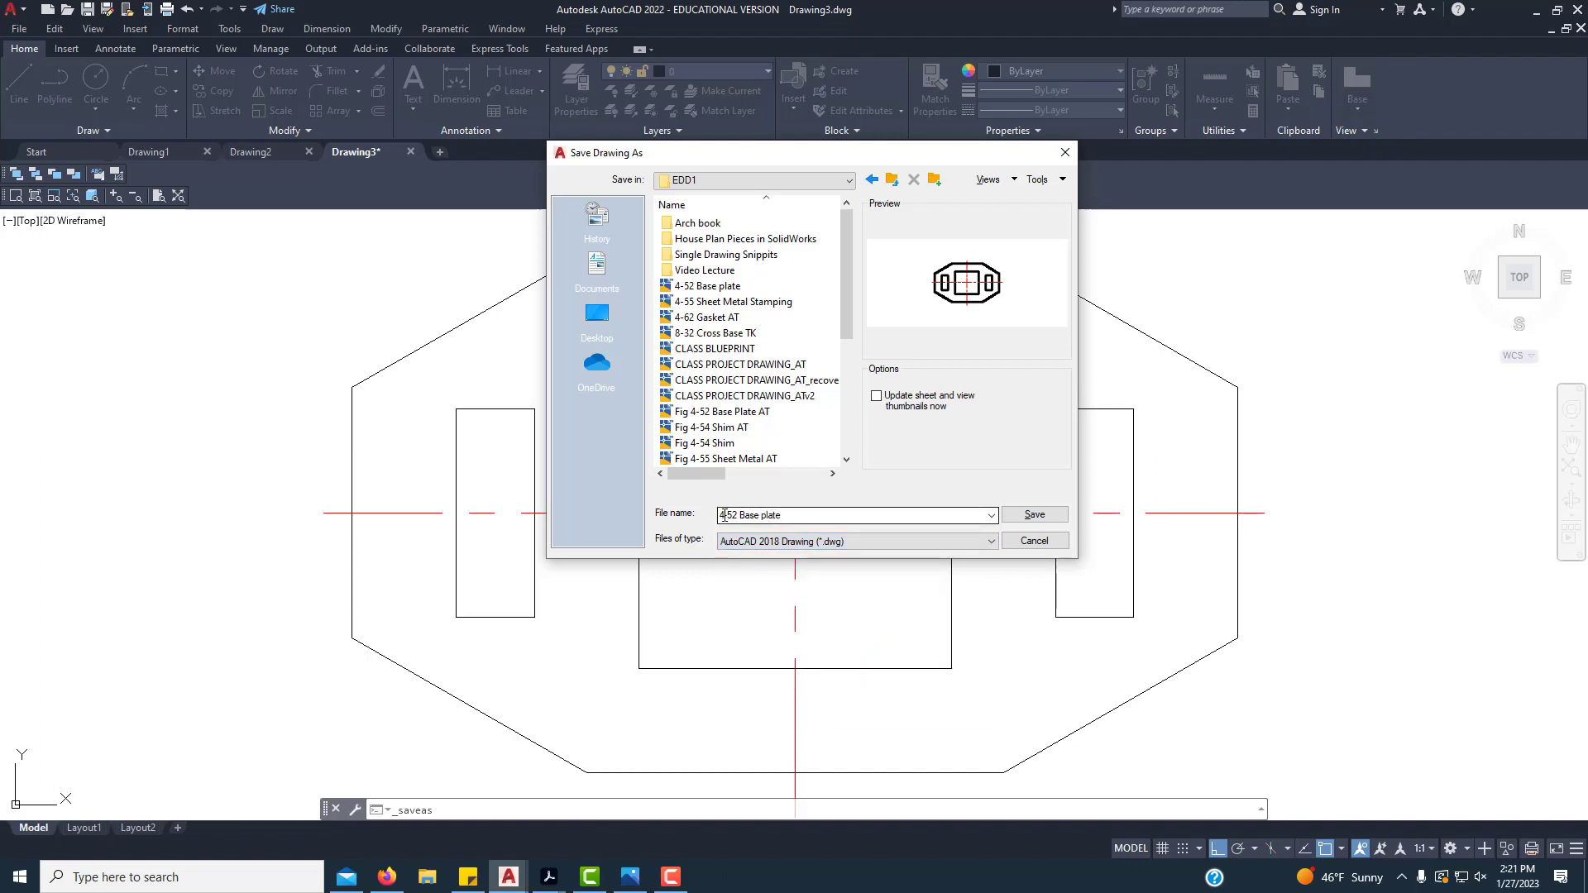
{"action": "left_click", "coordinate": [788, 517]}
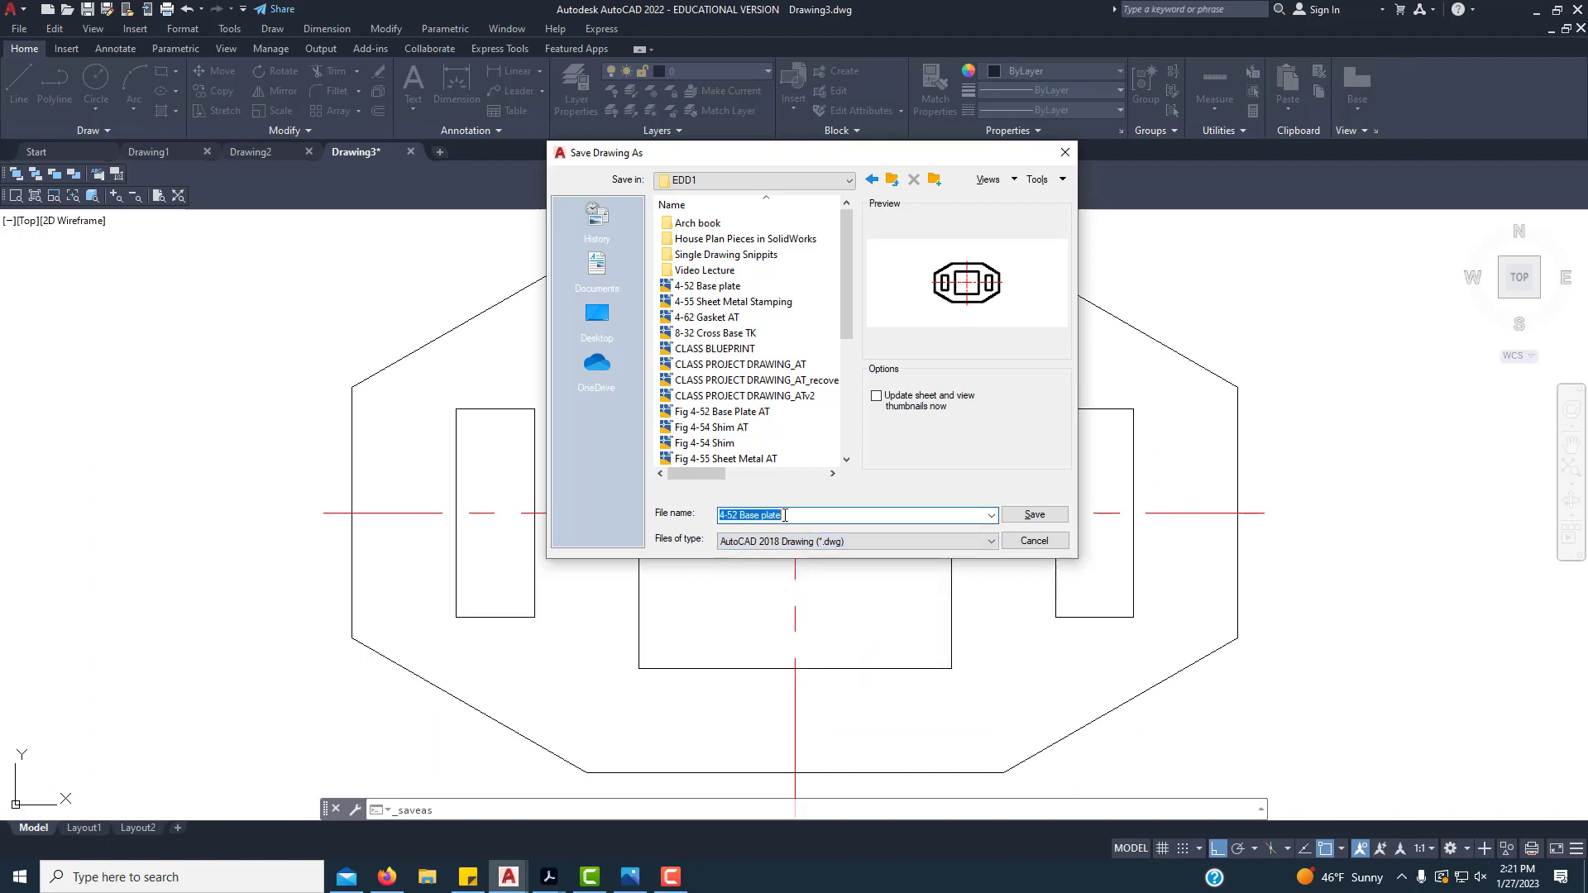
{"action": "double_click", "coordinate": [790, 517]}
{"action": "left_click", "coordinate": [804, 517]}
{"action": "type", "text": "_AT"}
{"action": "left_click", "coordinate": [1049, 519]}
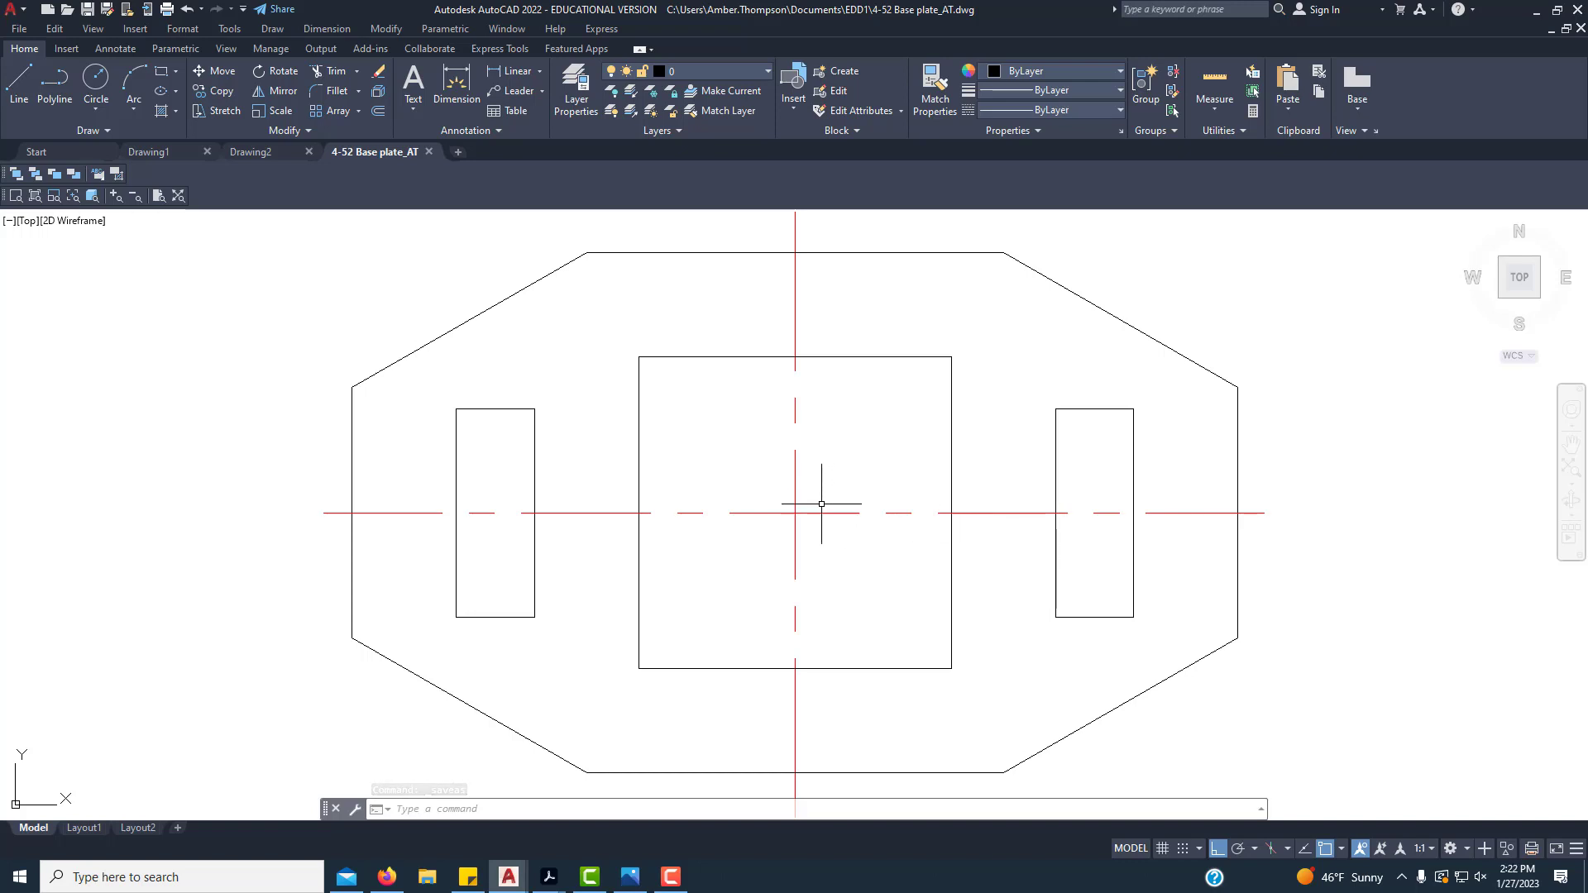
Step: Activate the viewport on Layout1 and show the complete base plate in it at 1:1 scale using Zoom Extents
{"action": "scroll", "coordinate": [823, 507], "scroll_direction": "down", "scroll_amount": 2}
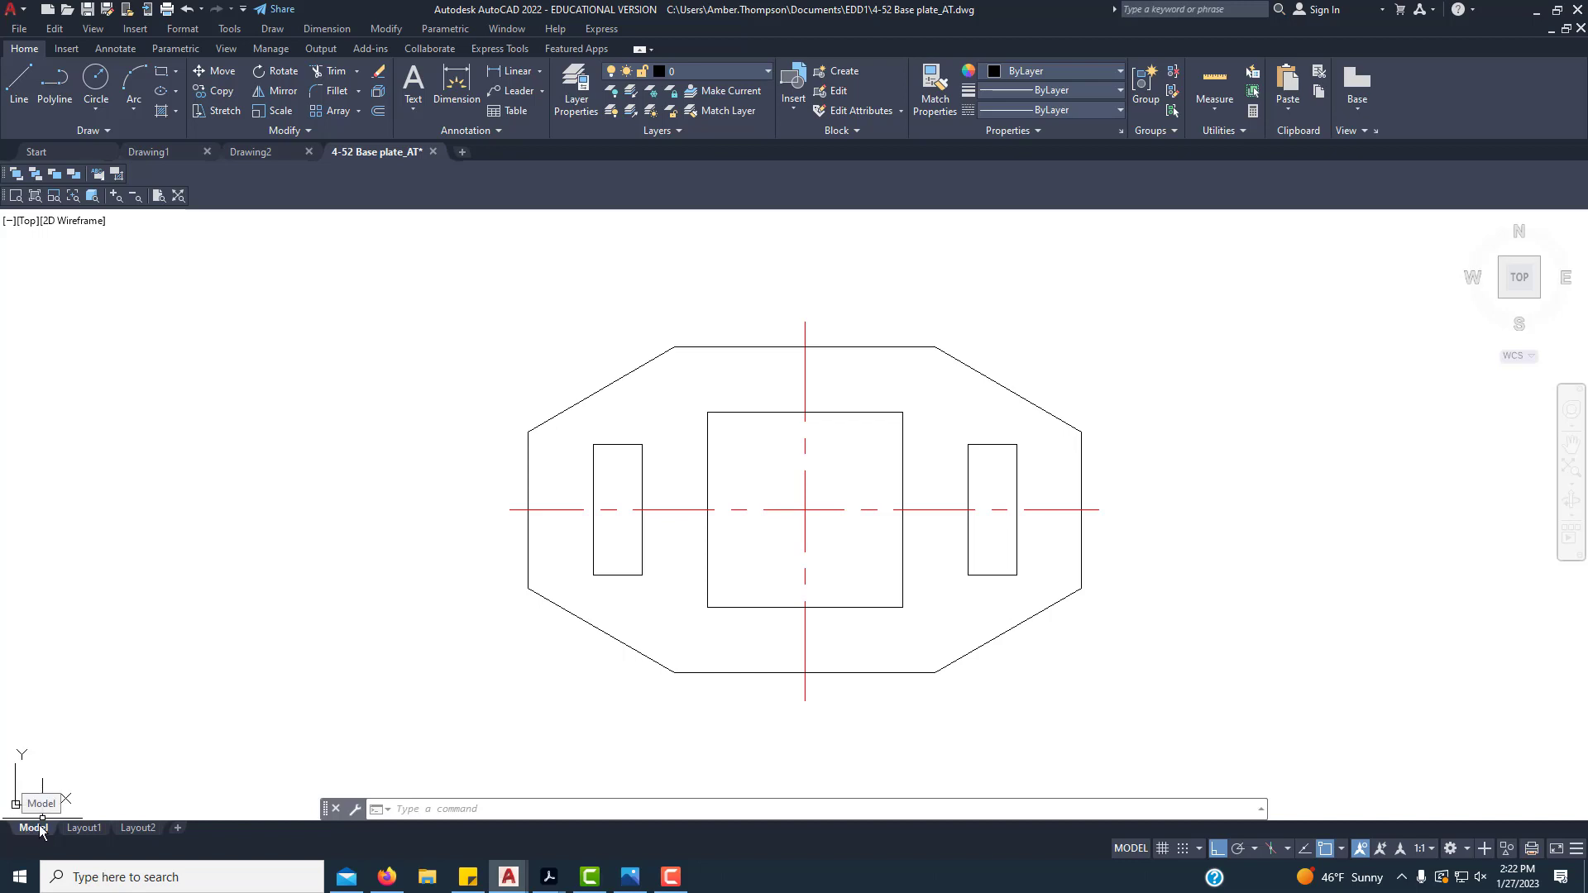
{"action": "left_click", "coordinate": [83, 827]}
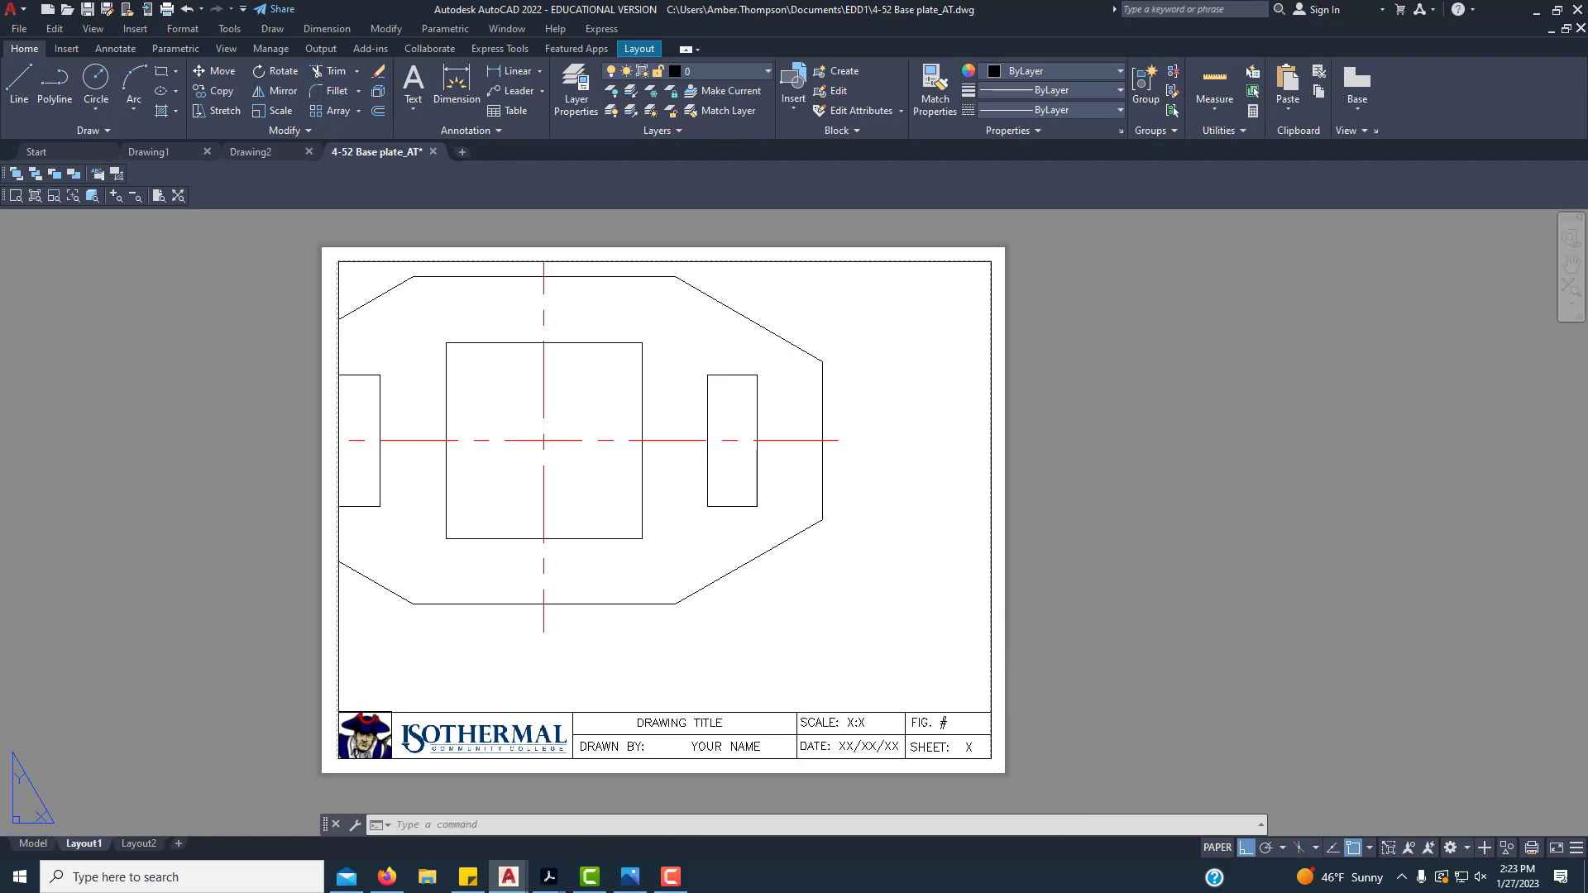
{"action": "double_click", "coordinate": [844, 599]}
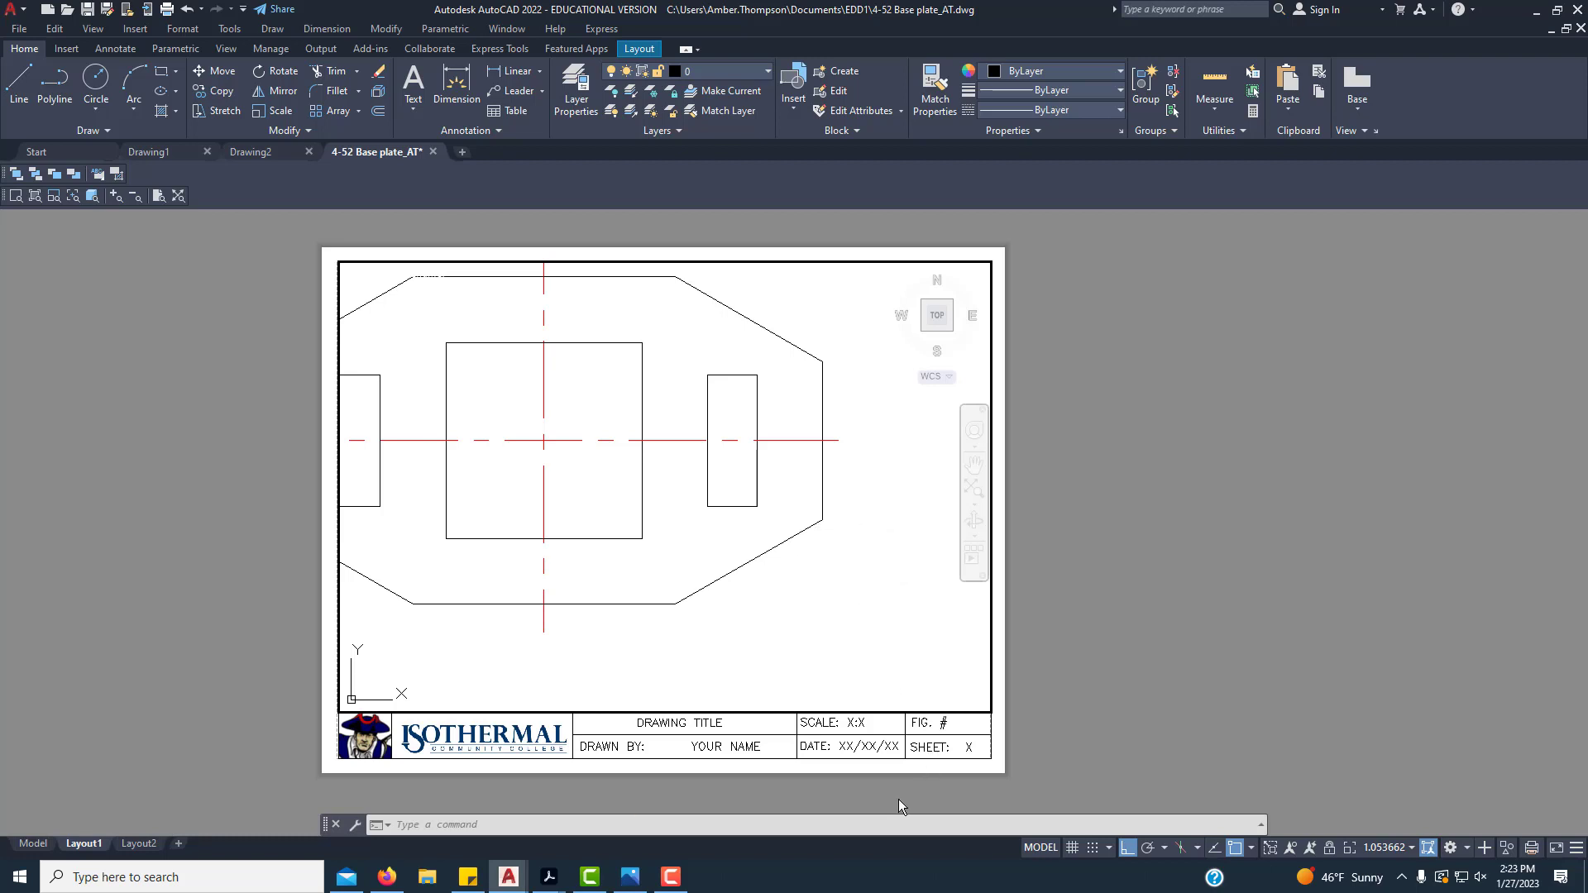
{"action": "key", "text": "F9"}
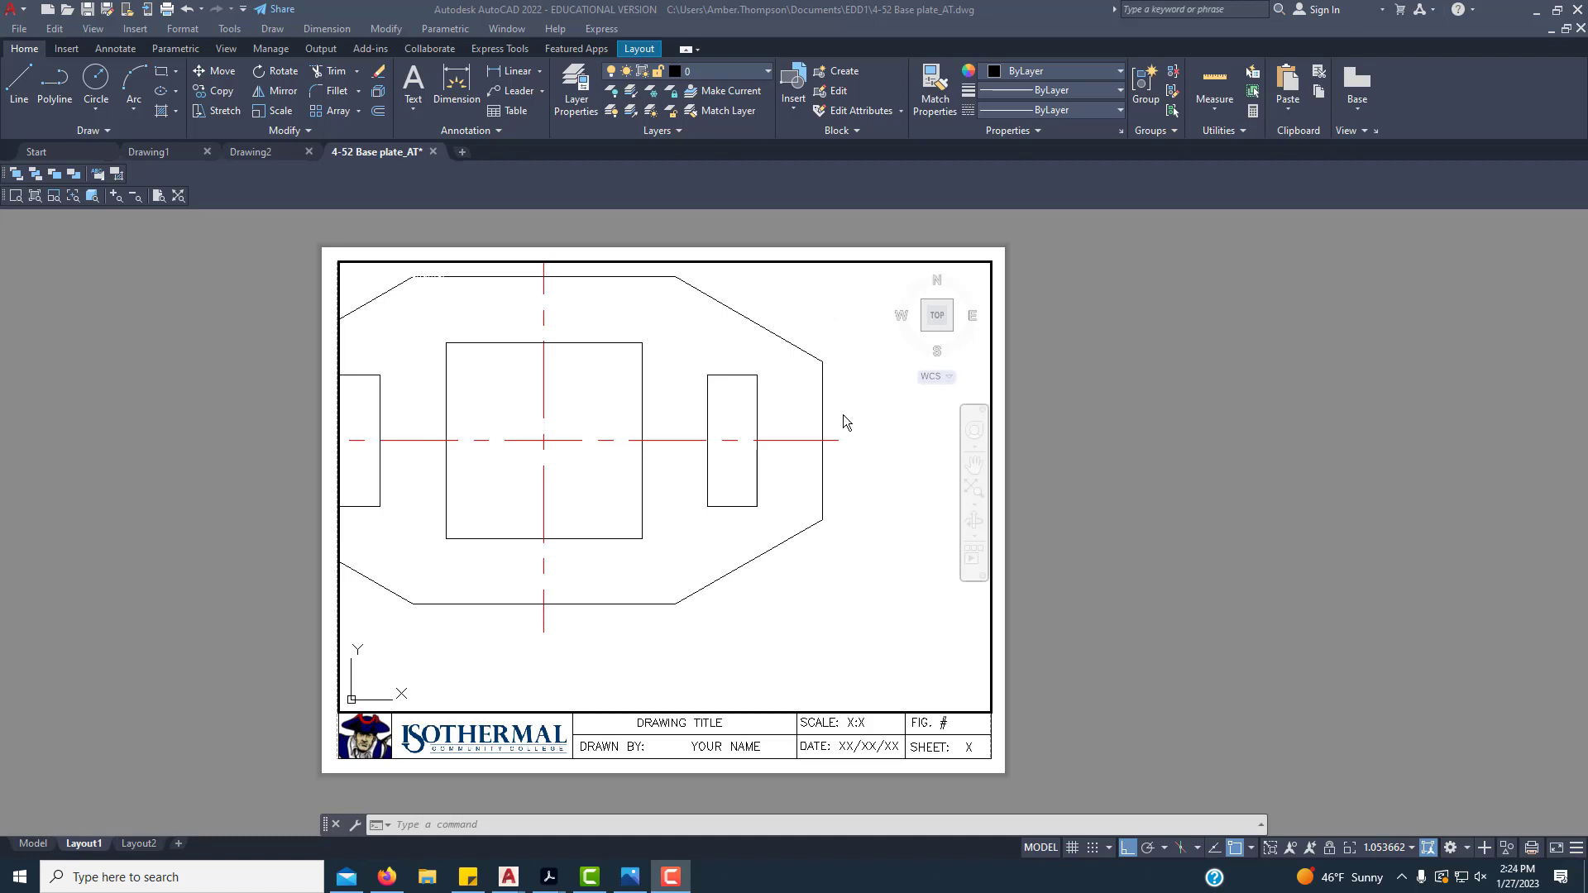
{"action": "left_click", "coordinate": [972, 492]}
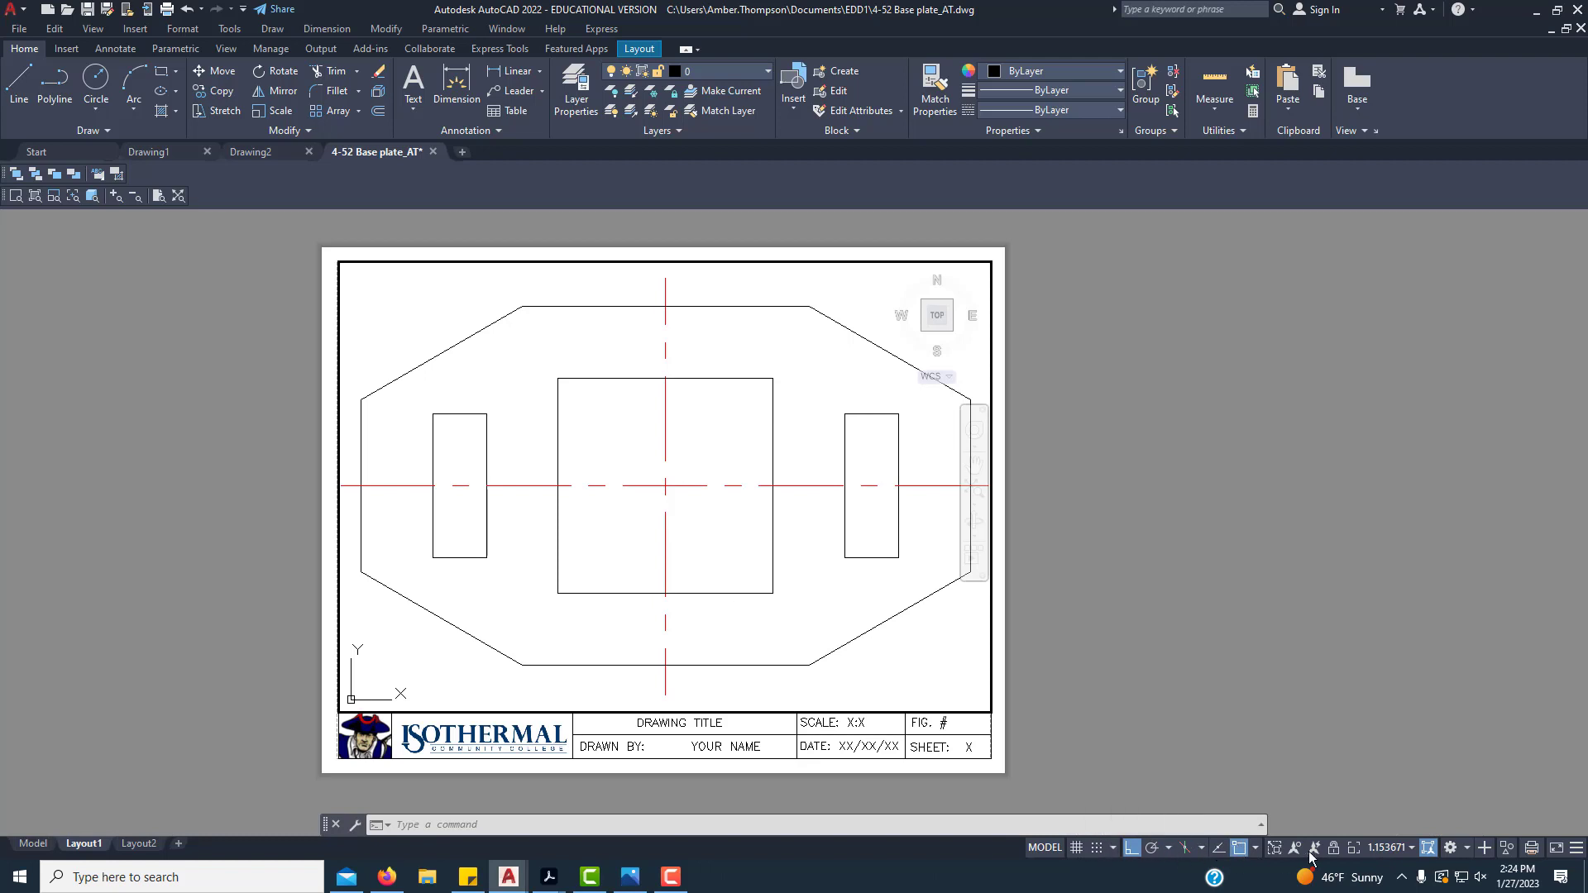
{"action": "left_click", "coordinate": [1412, 850]}
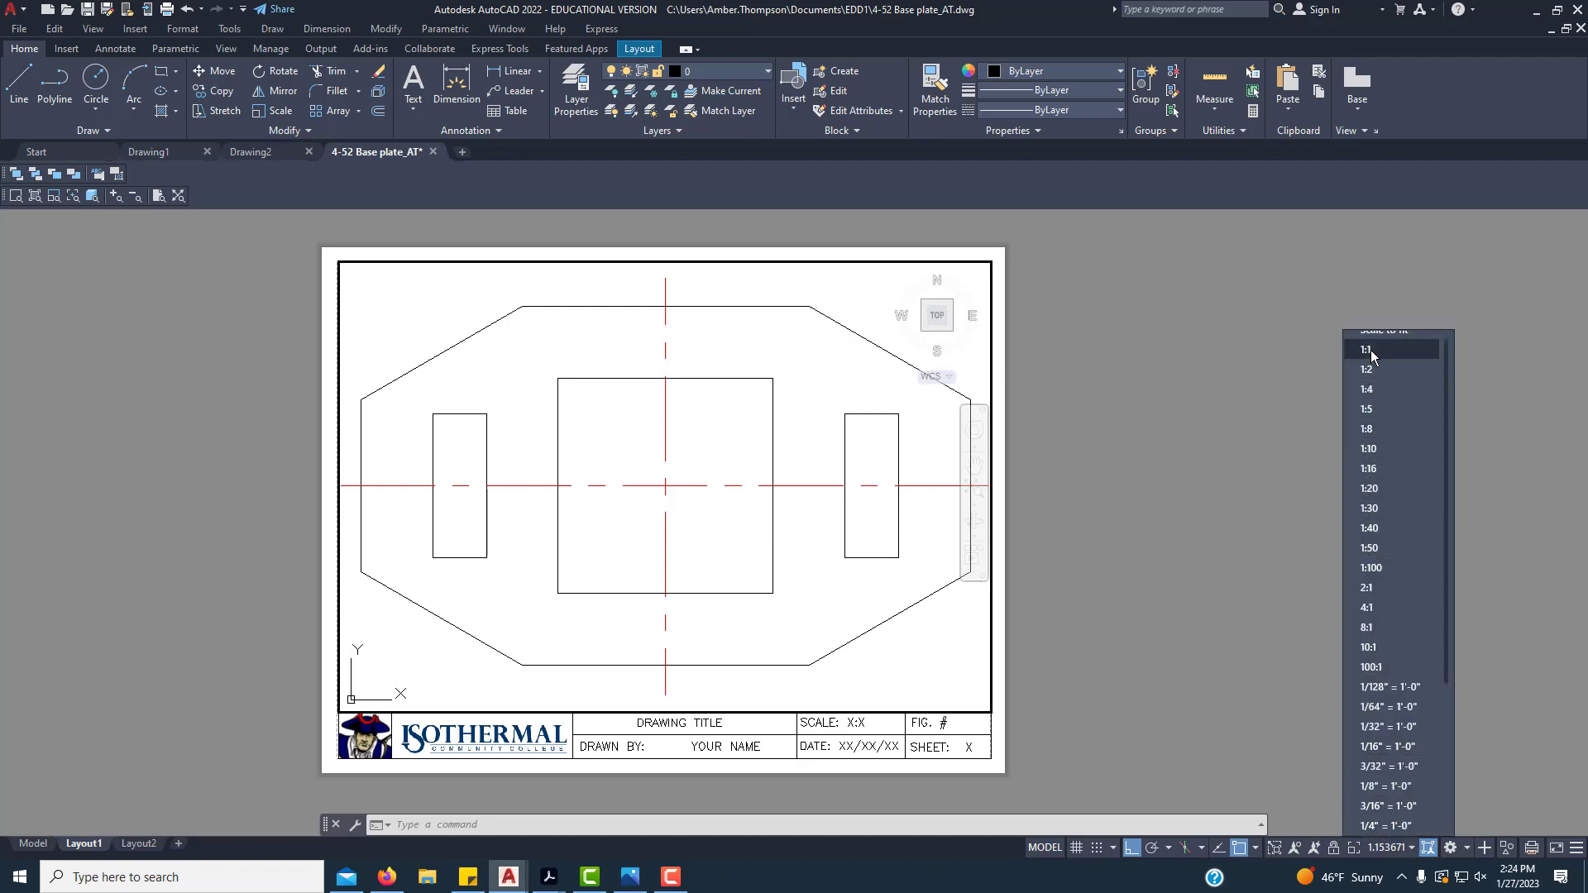
{"action": "left_click", "coordinate": [1369, 350]}
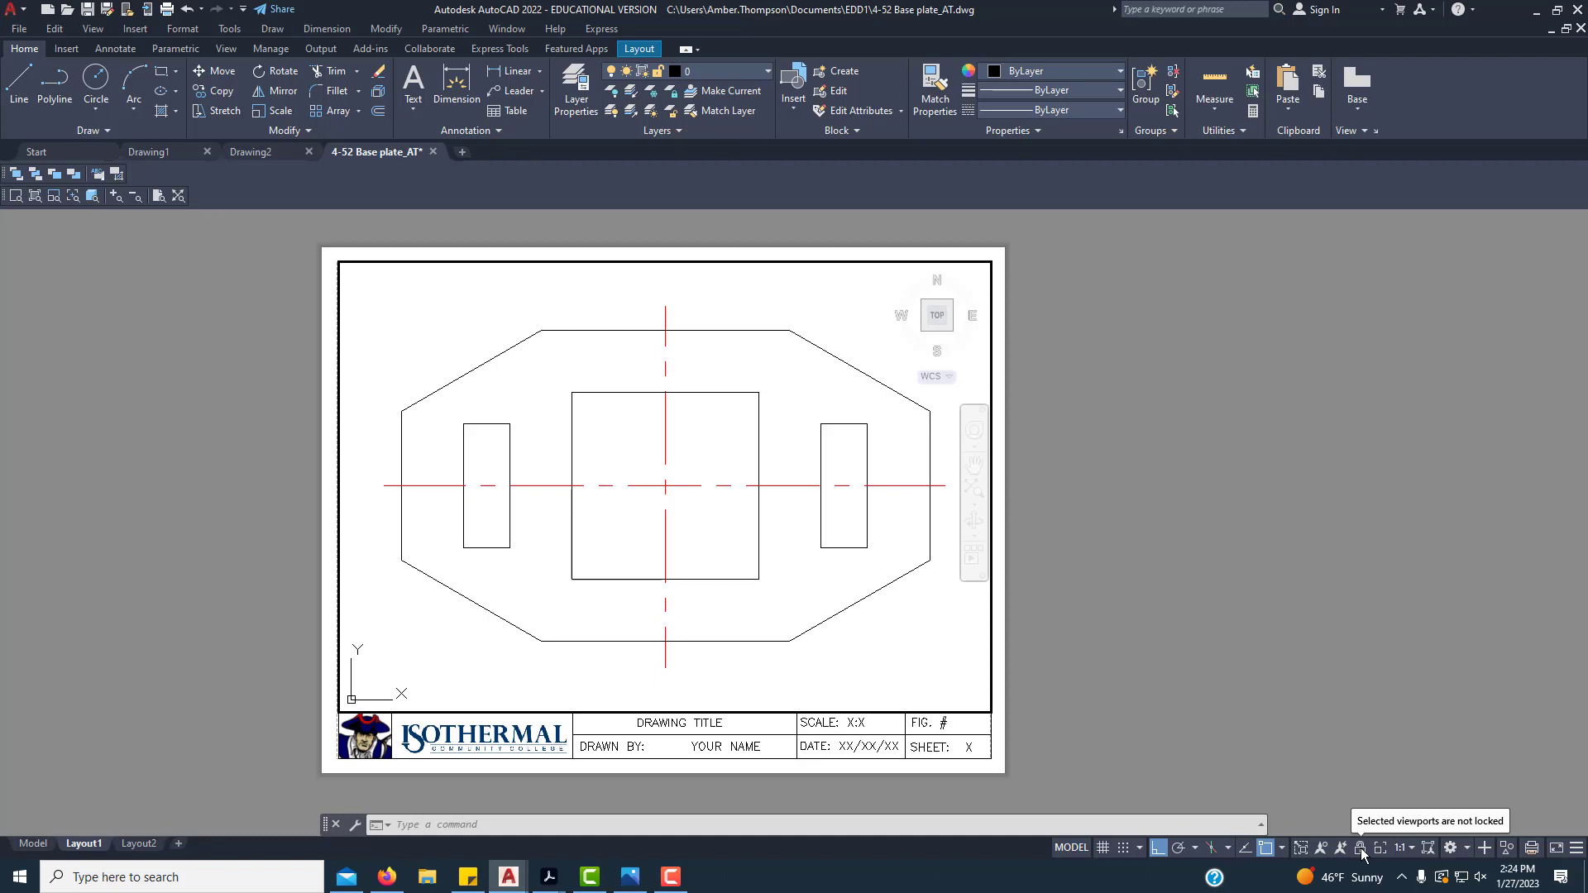
Step: Zoom the plate out and in inside the unlocked viewport and set the viewport scale back to 1:1
{"action": "scroll", "coordinate": [646, 473], "scroll_direction": "down", "scroll_amount": 6}
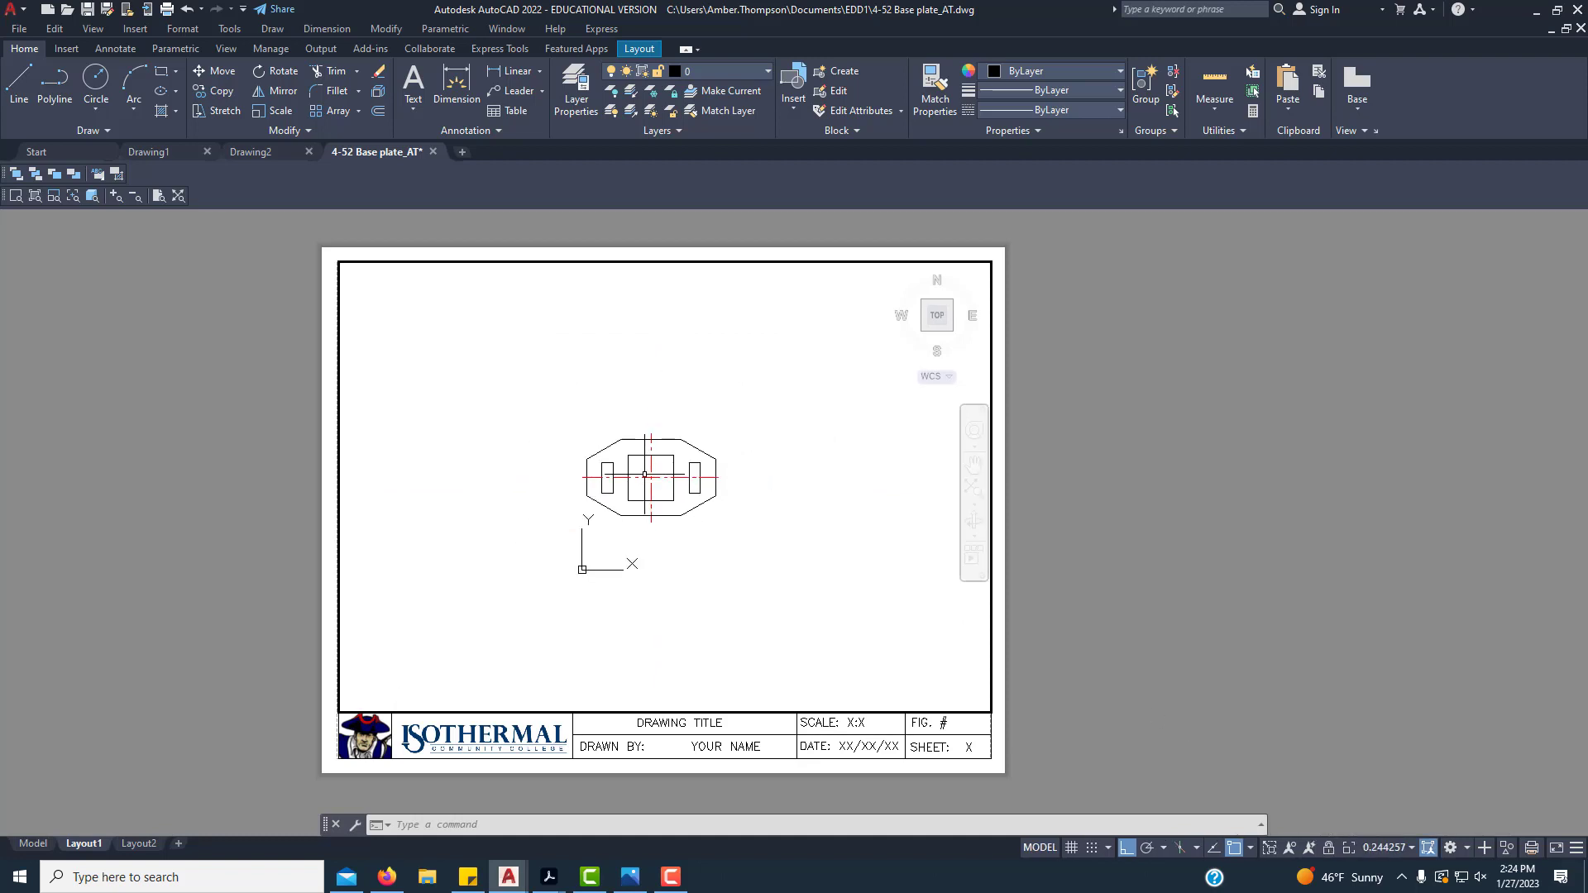
{"action": "scroll", "coordinate": [644, 476], "scroll_direction": "up", "scroll_amount": 4}
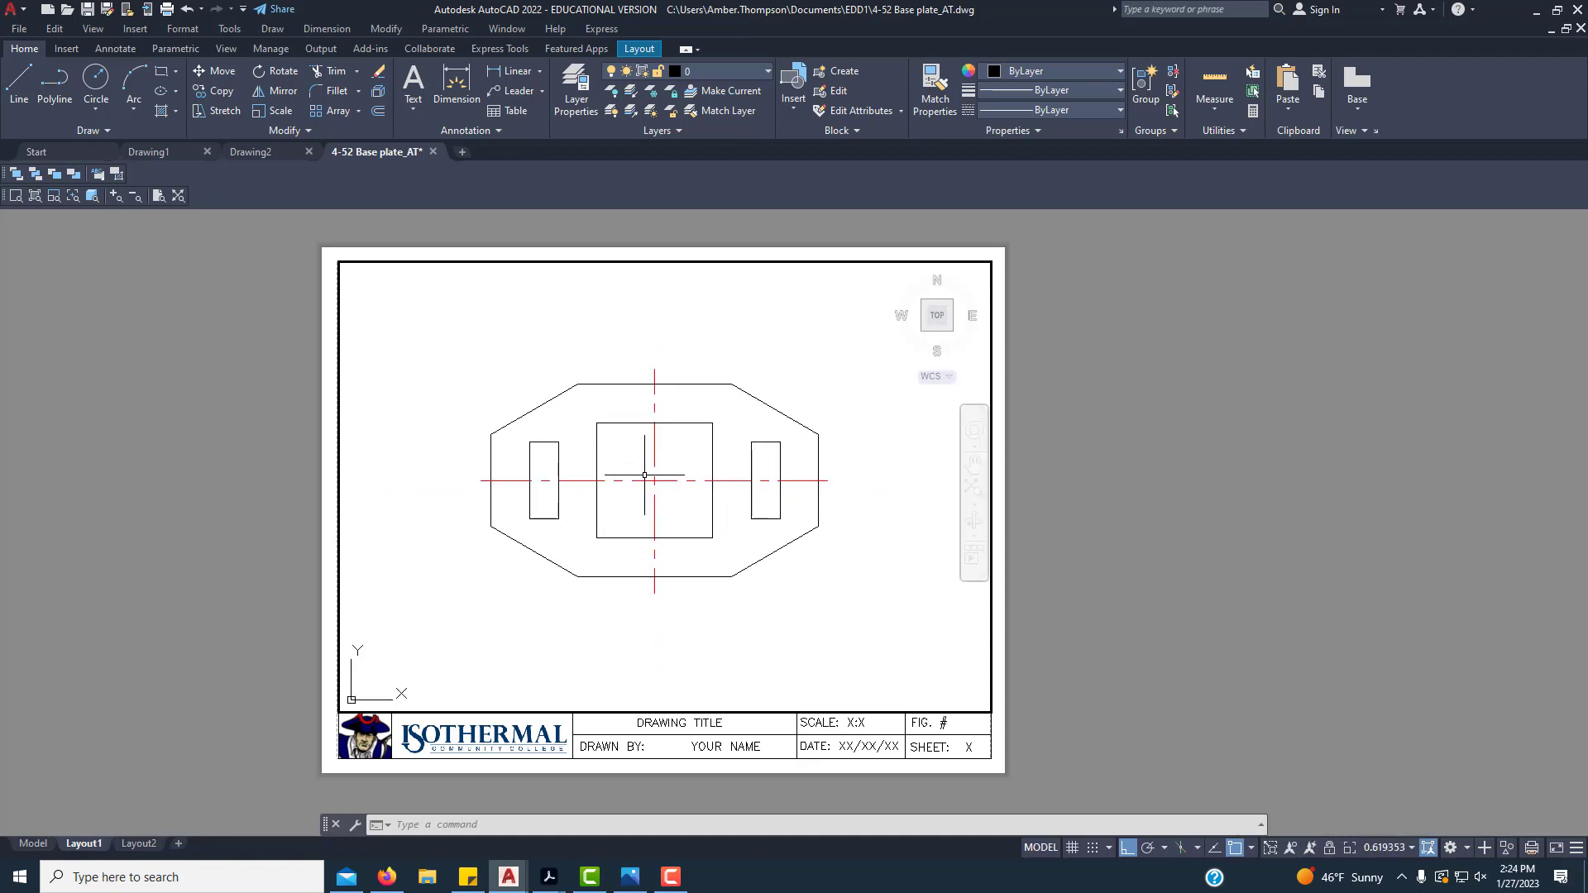
{"action": "left_click", "coordinate": [1411, 849]}
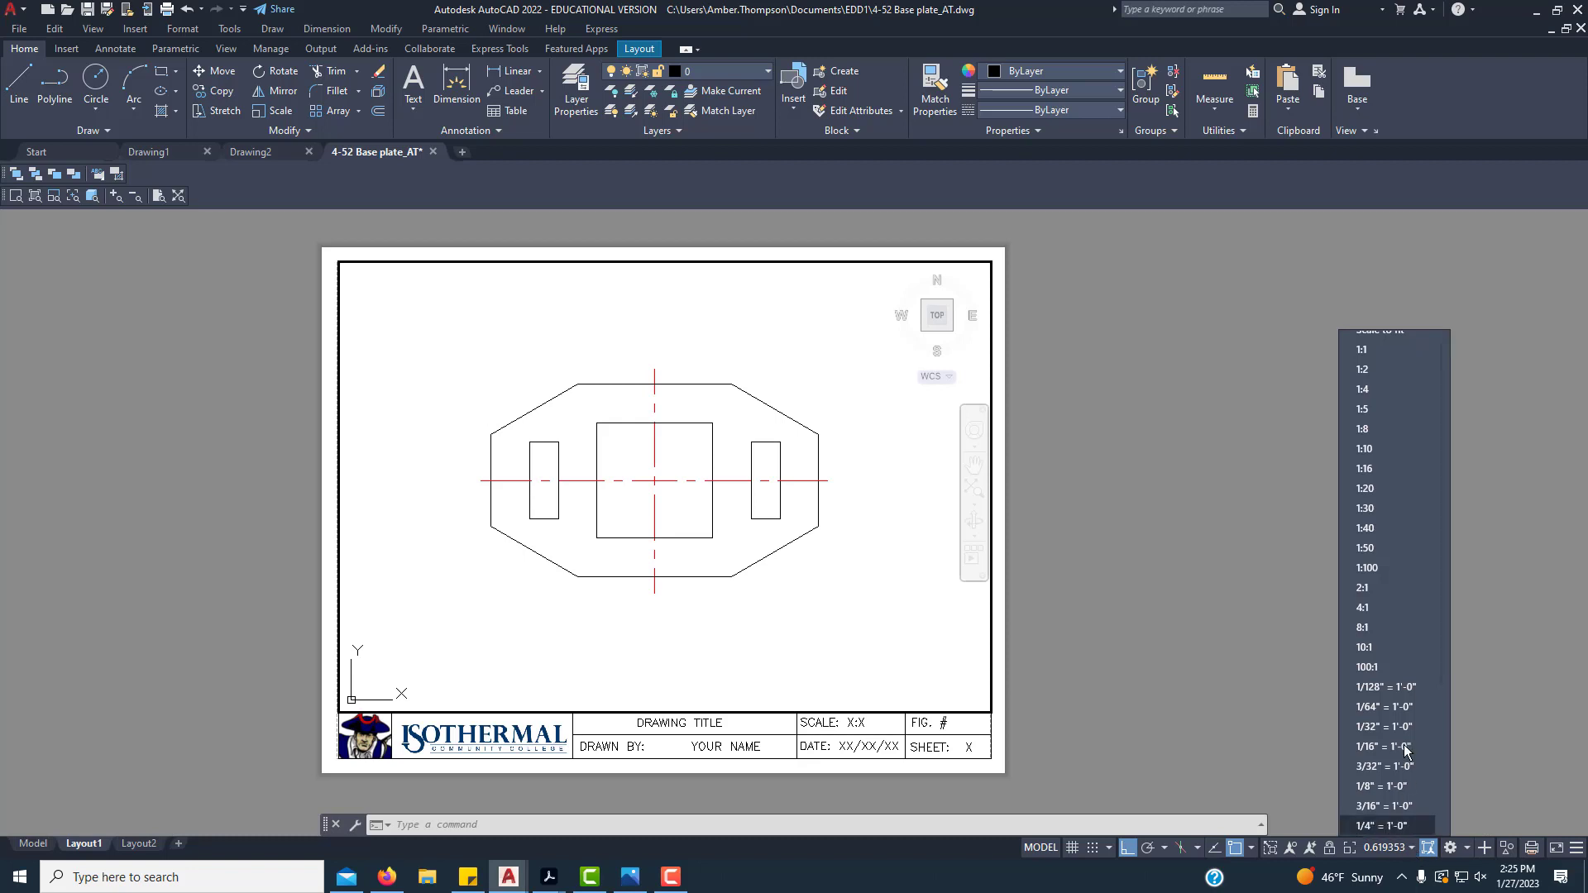
{"action": "left_click", "coordinate": [1383, 355]}
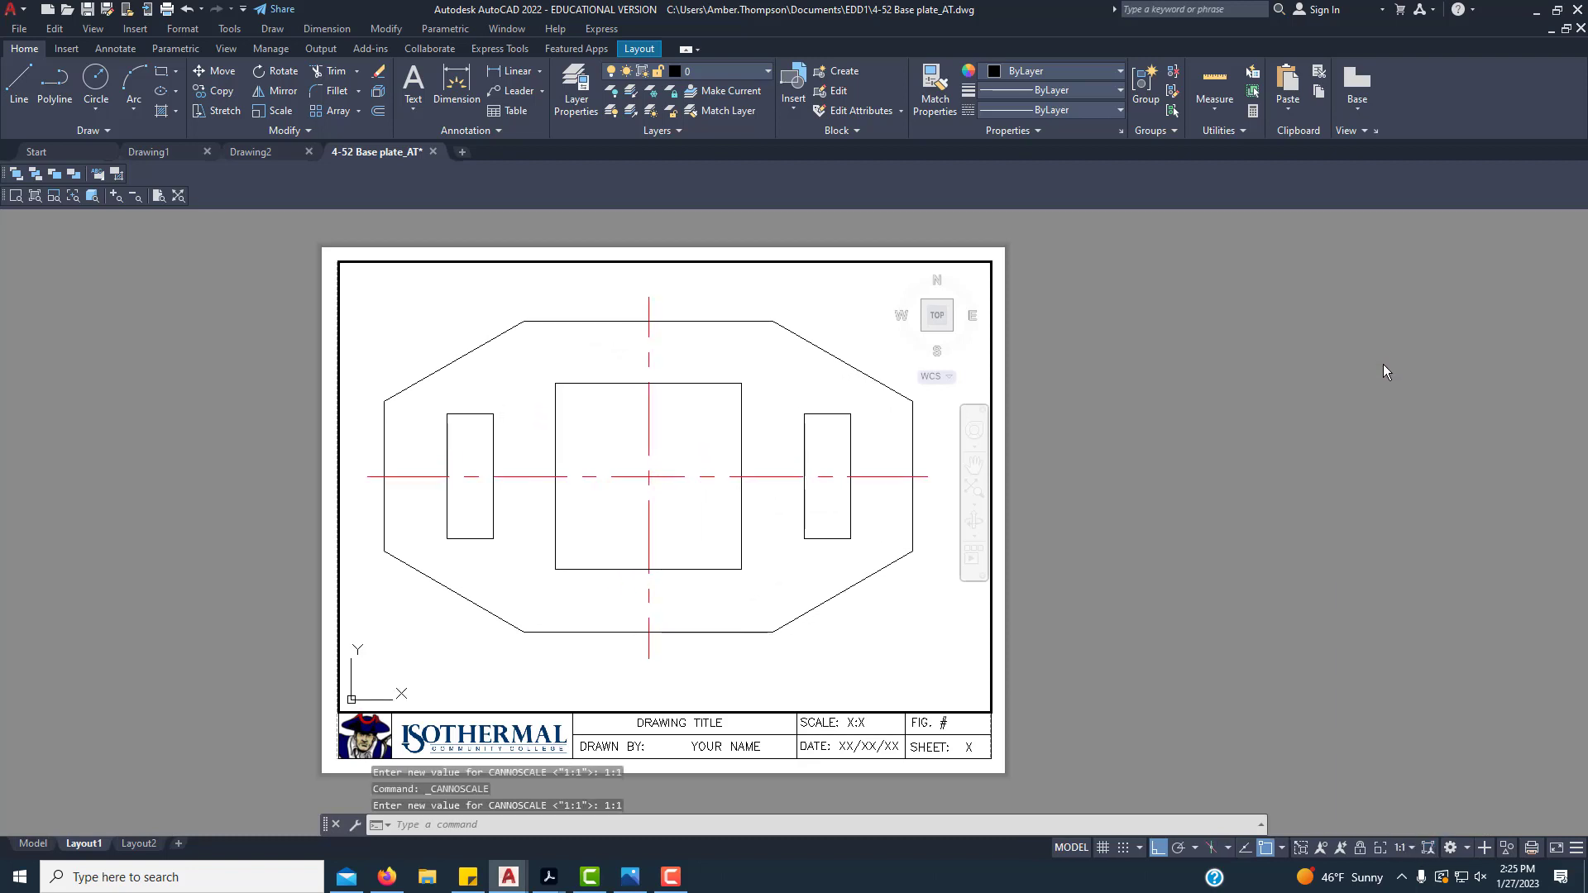
Step: Lock the layout viewport and test the lock by zooming the sheet out and in
{"action": "left_click", "coordinate": [1360, 849]}
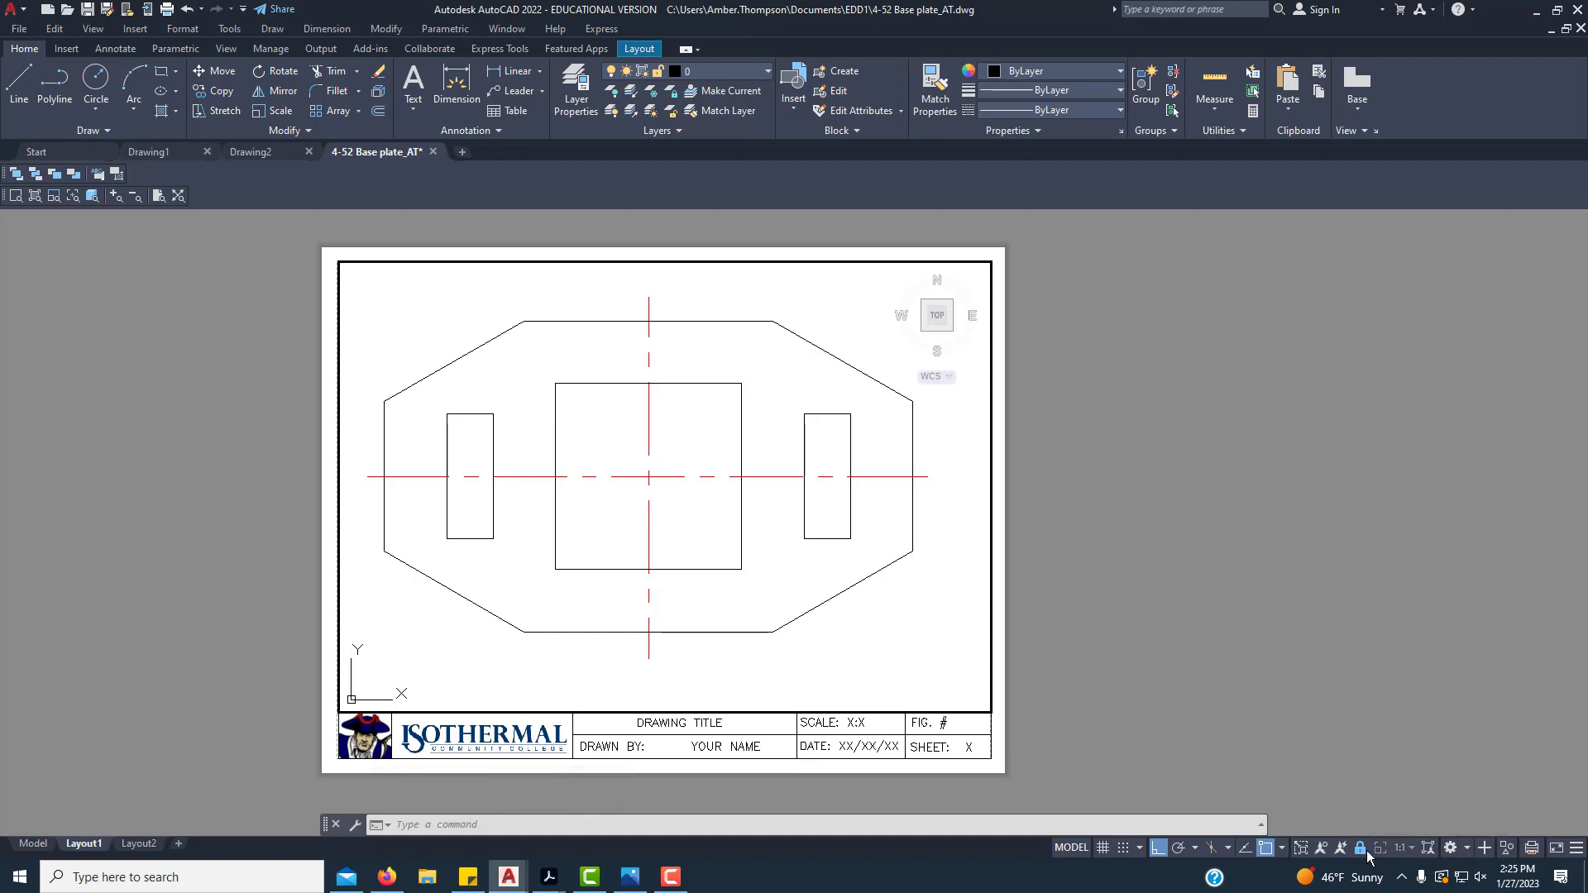
{"action": "scroll", "coordinate": [655, 479], "scroll_direction": "down", "scroll_amount": 4}
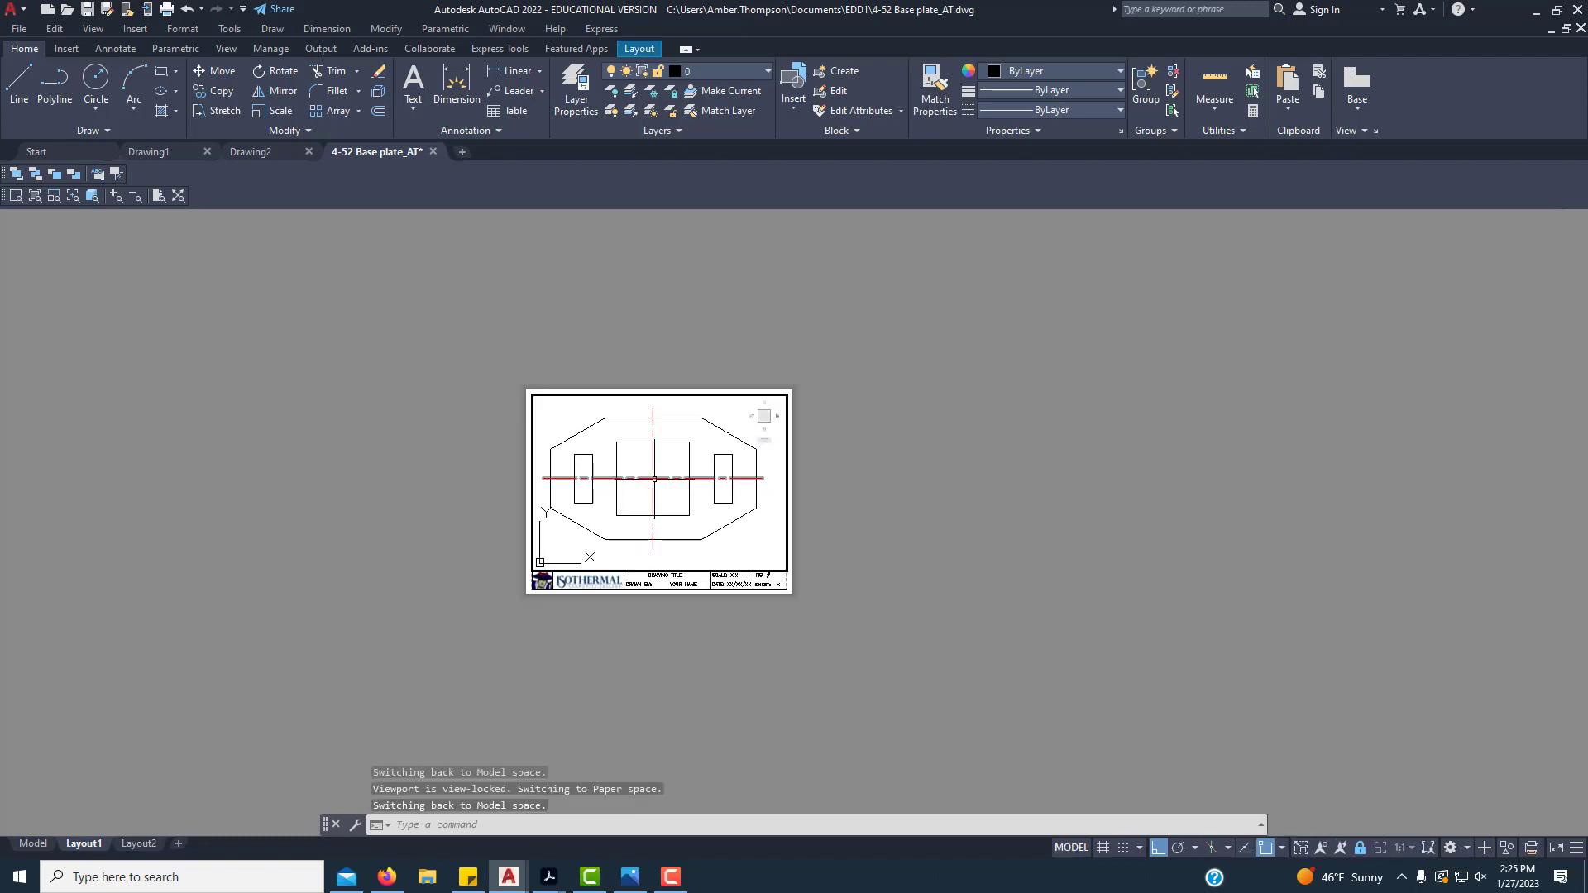
{"action": "scroll", "coordinate": [655, 479], "scroll_direction": "up", "scroll_amount": 5}
{"action": "scroll", "coordinate": [658, 484], "scroll_direction": "down", "scroll_amount": 7}
{"action": "scroll", "coordinate": [658, 483], "scroll_direction": "up", "scroll_amount": 6}
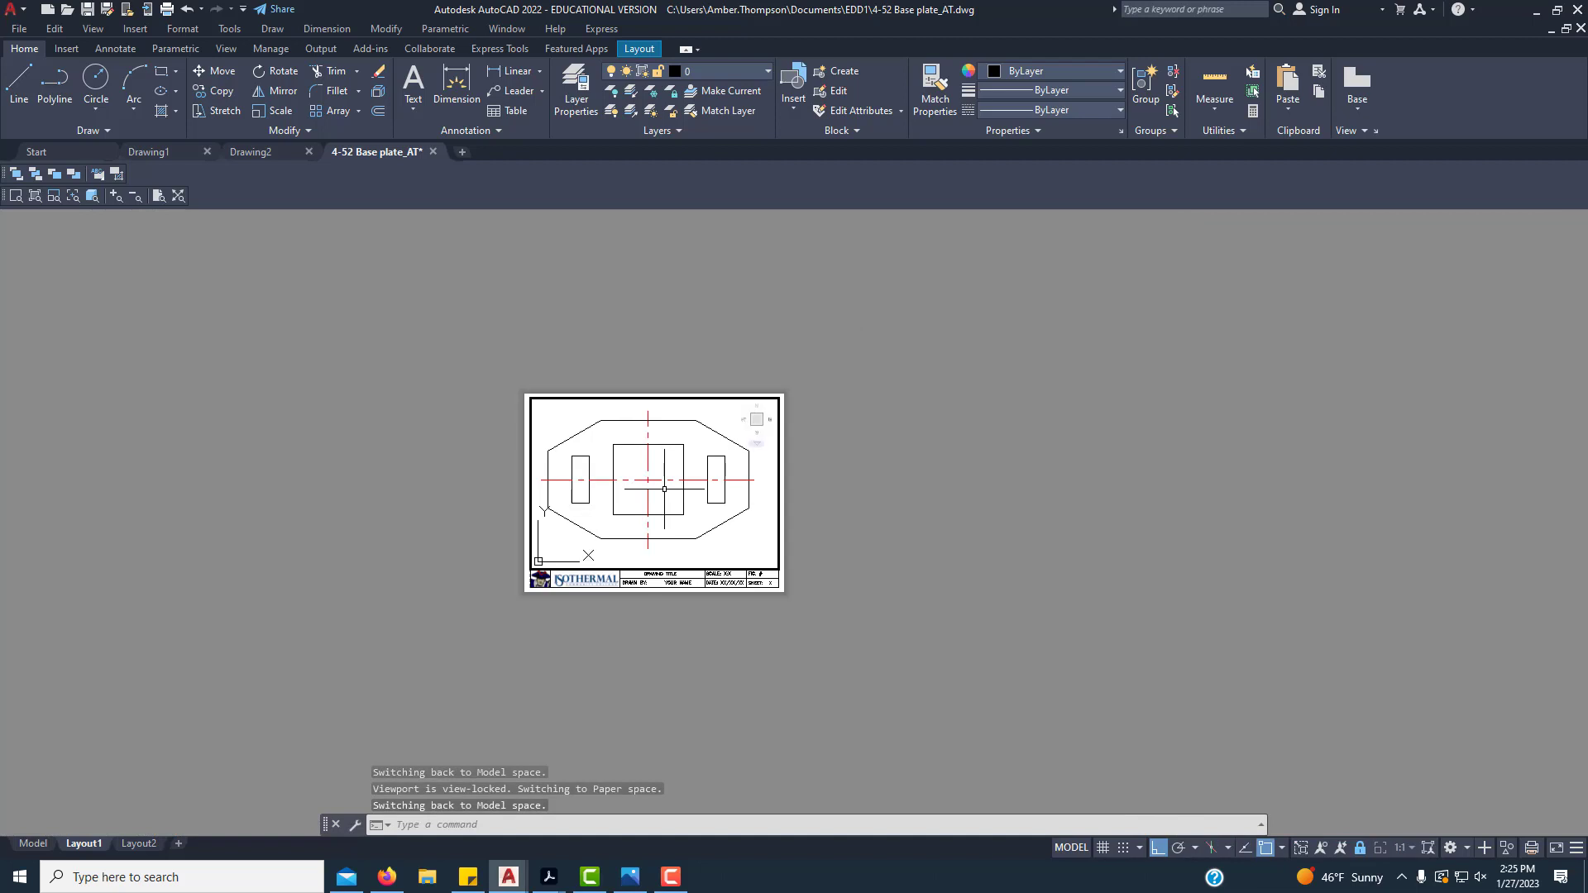
{"action": "scroll", "coordinate": [667, 490], "scroll_direction": "up", "scroll_amount": 2}
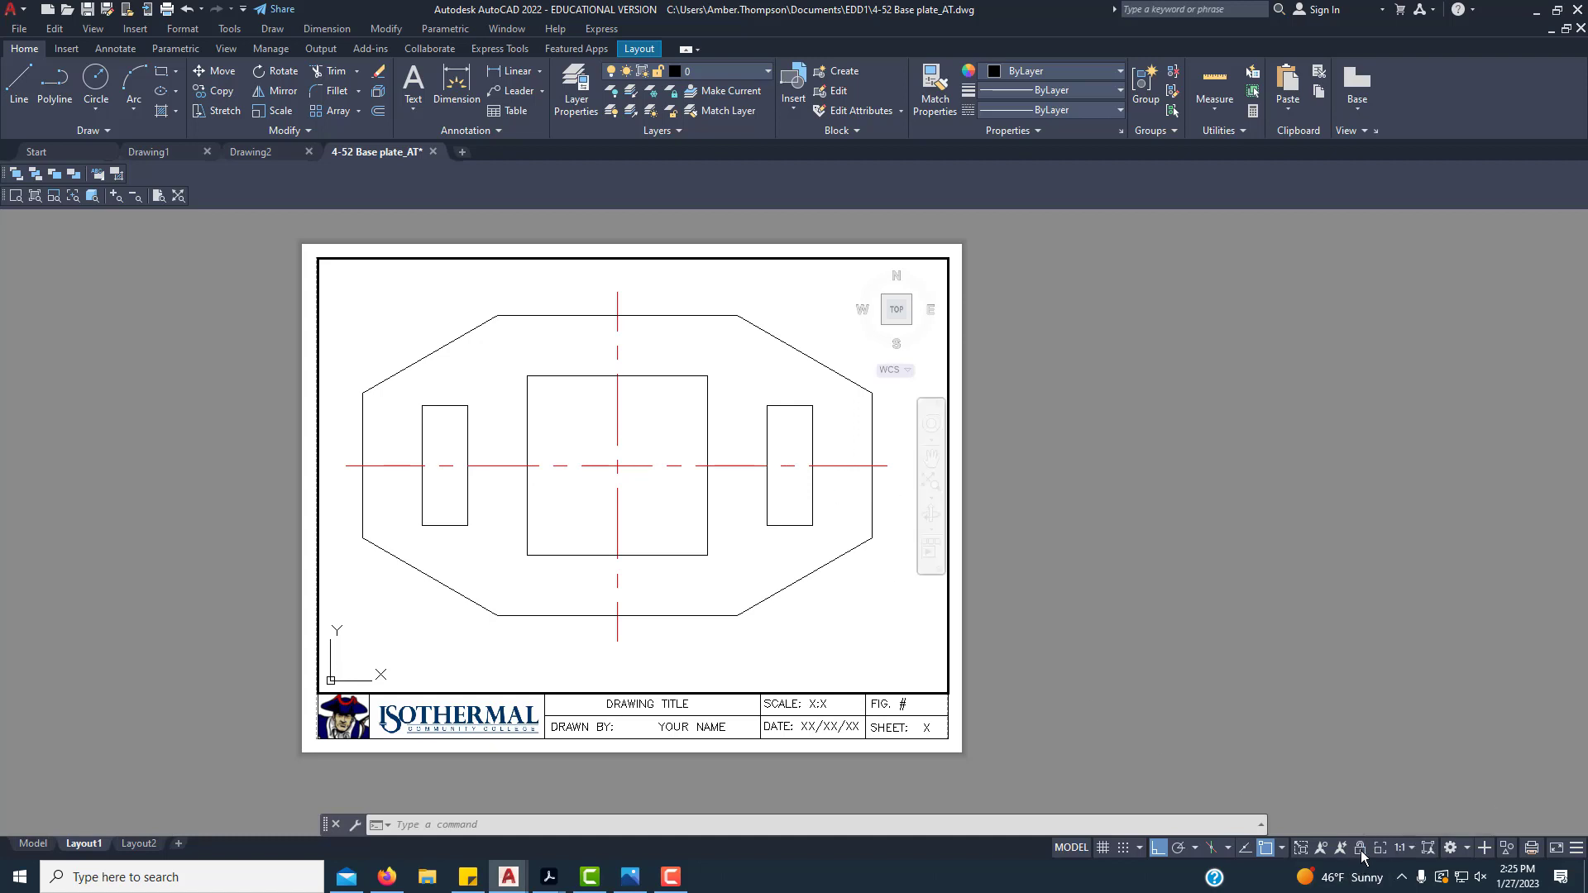
Step: Recentre the plate in the viewport with Zoom Extents at 1:1 scale, then lock the viewport and return to paper space
{"action": "left_click", "coordinate": [928, 487]}
{"action": "left_click", "coordinate": [1412, 848]}
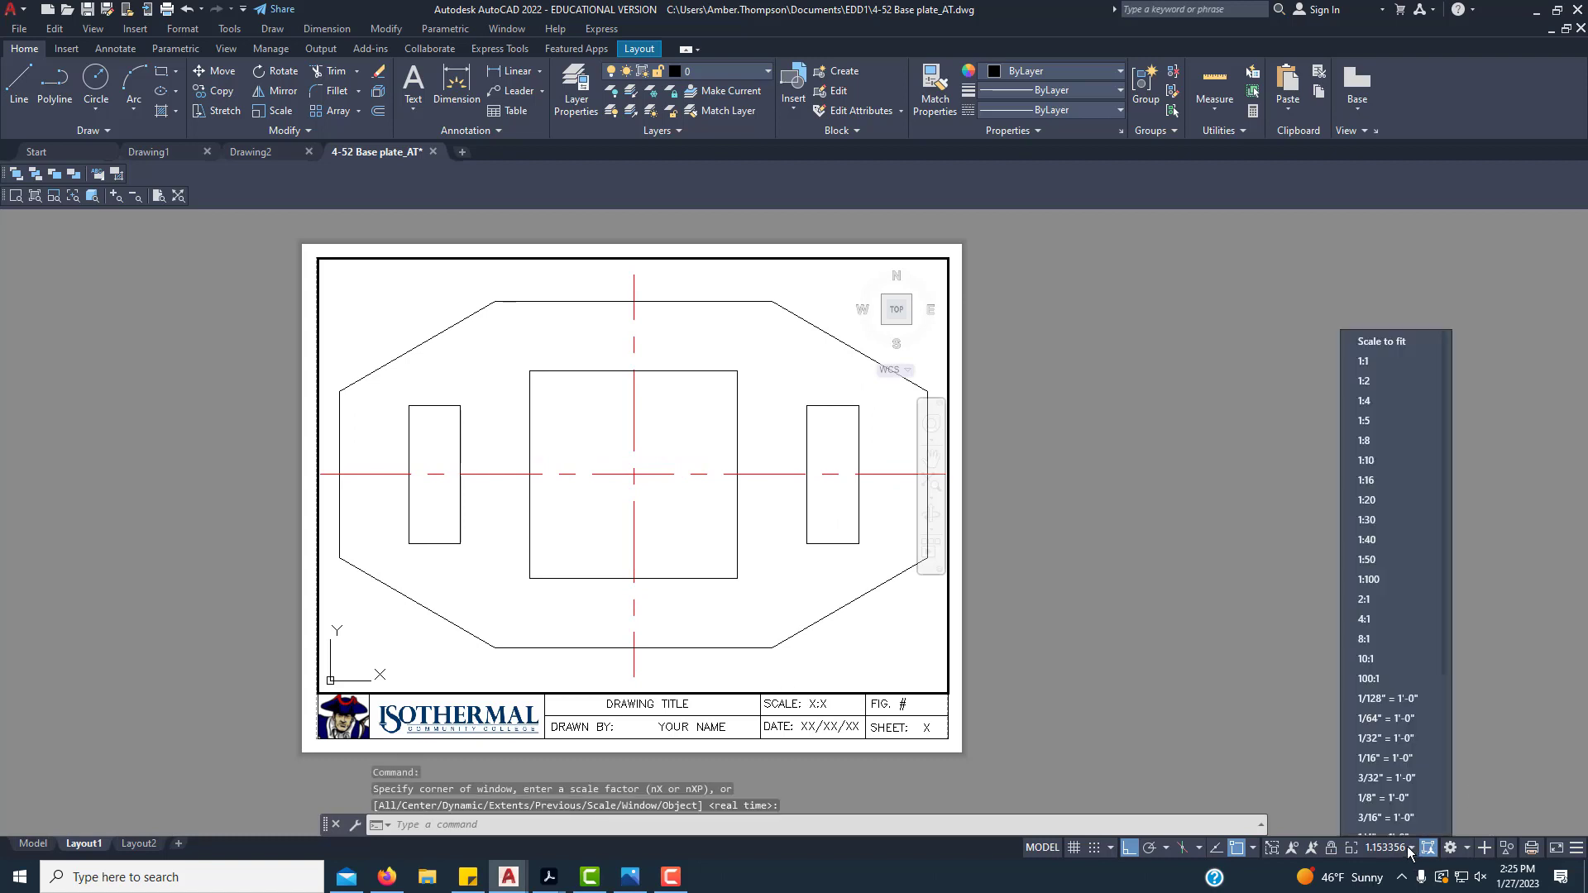
{"action": "left_click", "coordinate": [1364, 351]}
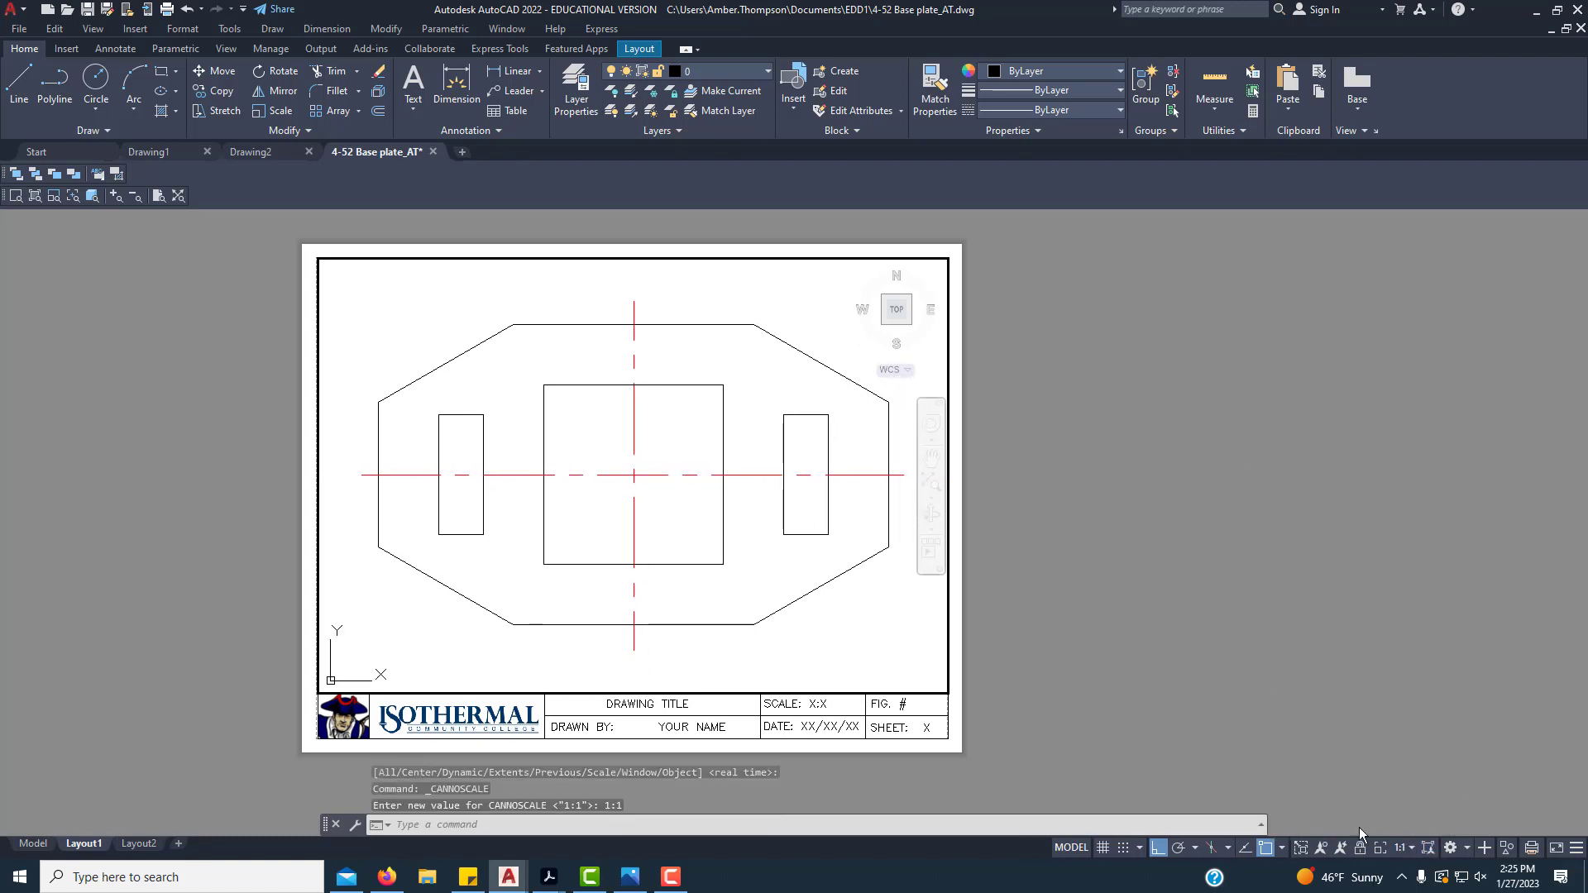
{"action": "left_click", "coordinate": [1359, 847]}
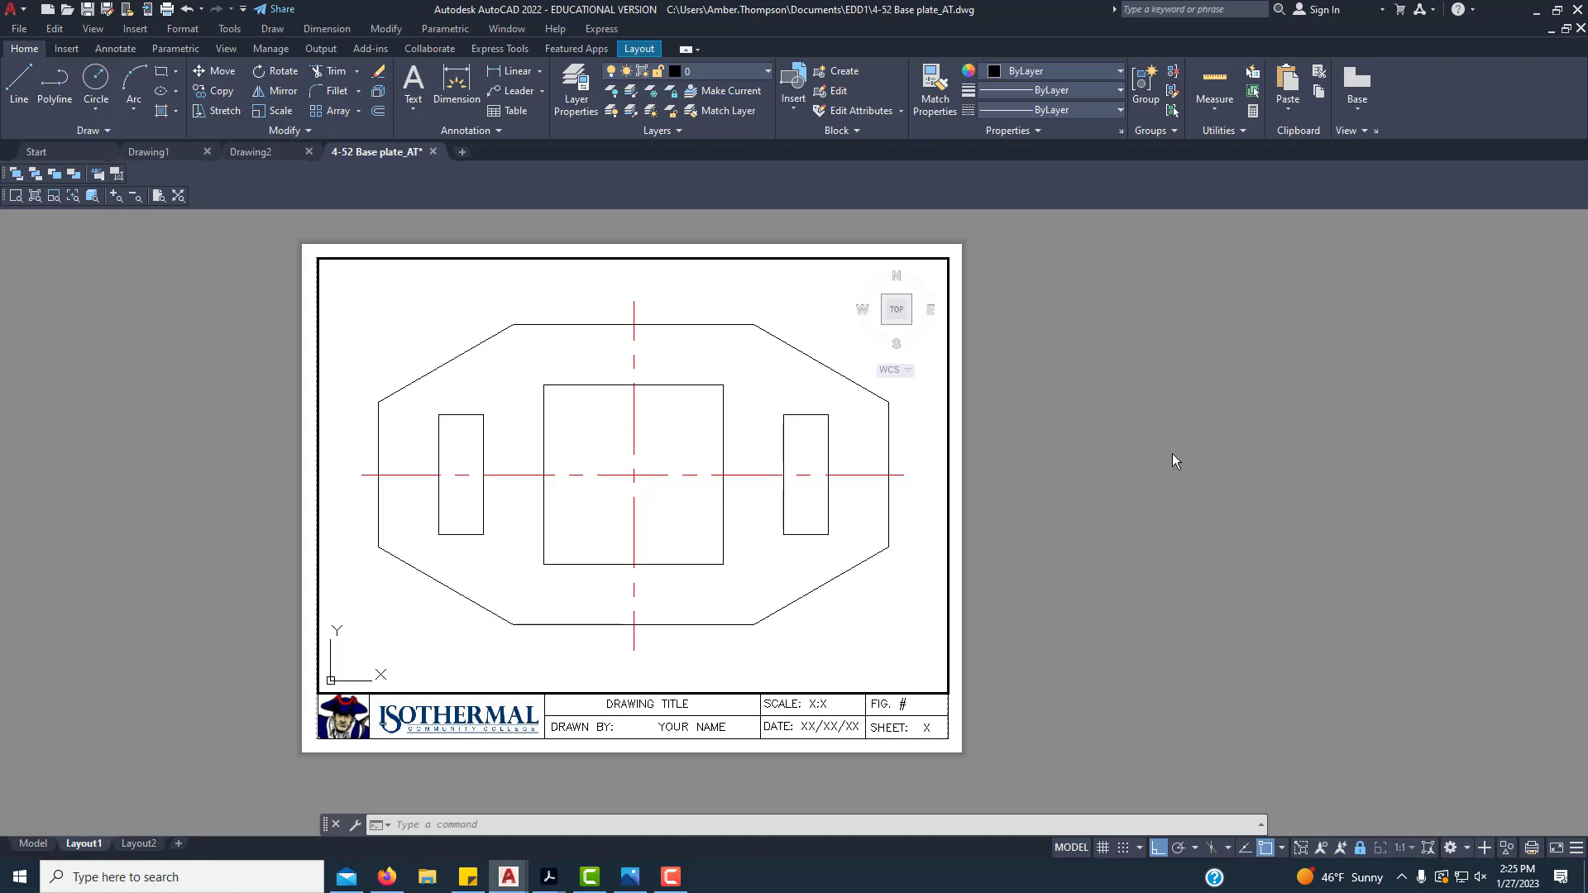
{"action": "double_click", "coordinate": [1213, 451]}
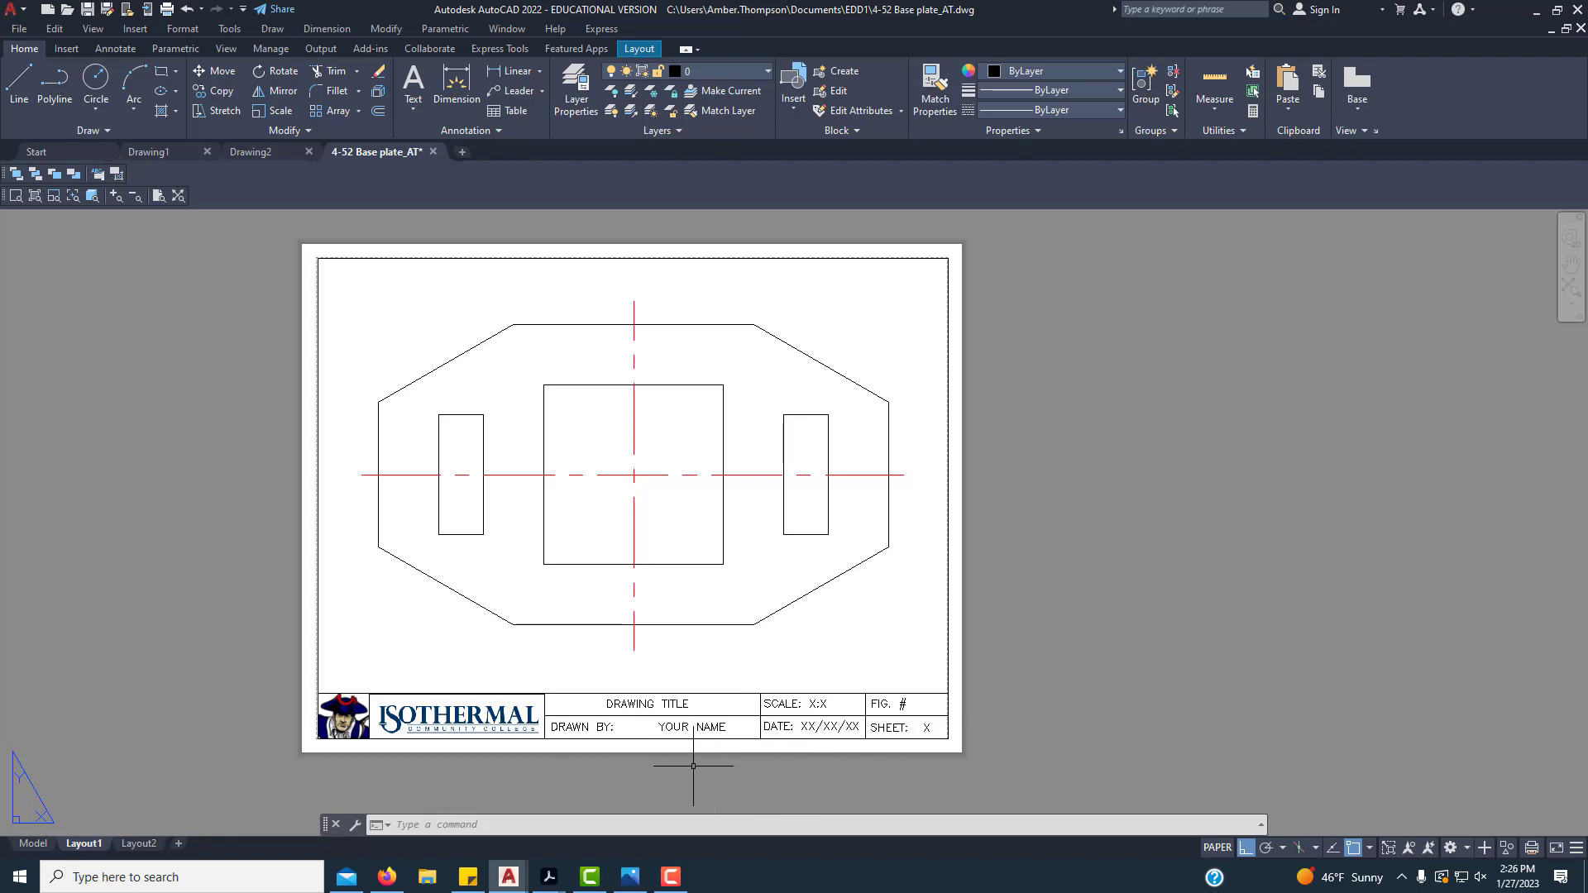
Step: Replace the DRAWING TITLE text in the title block with BASE PLATE
{"action": "scroll", "coordinate": [621, 786], "scroll_direction": "up", "scroll_amount": 2}
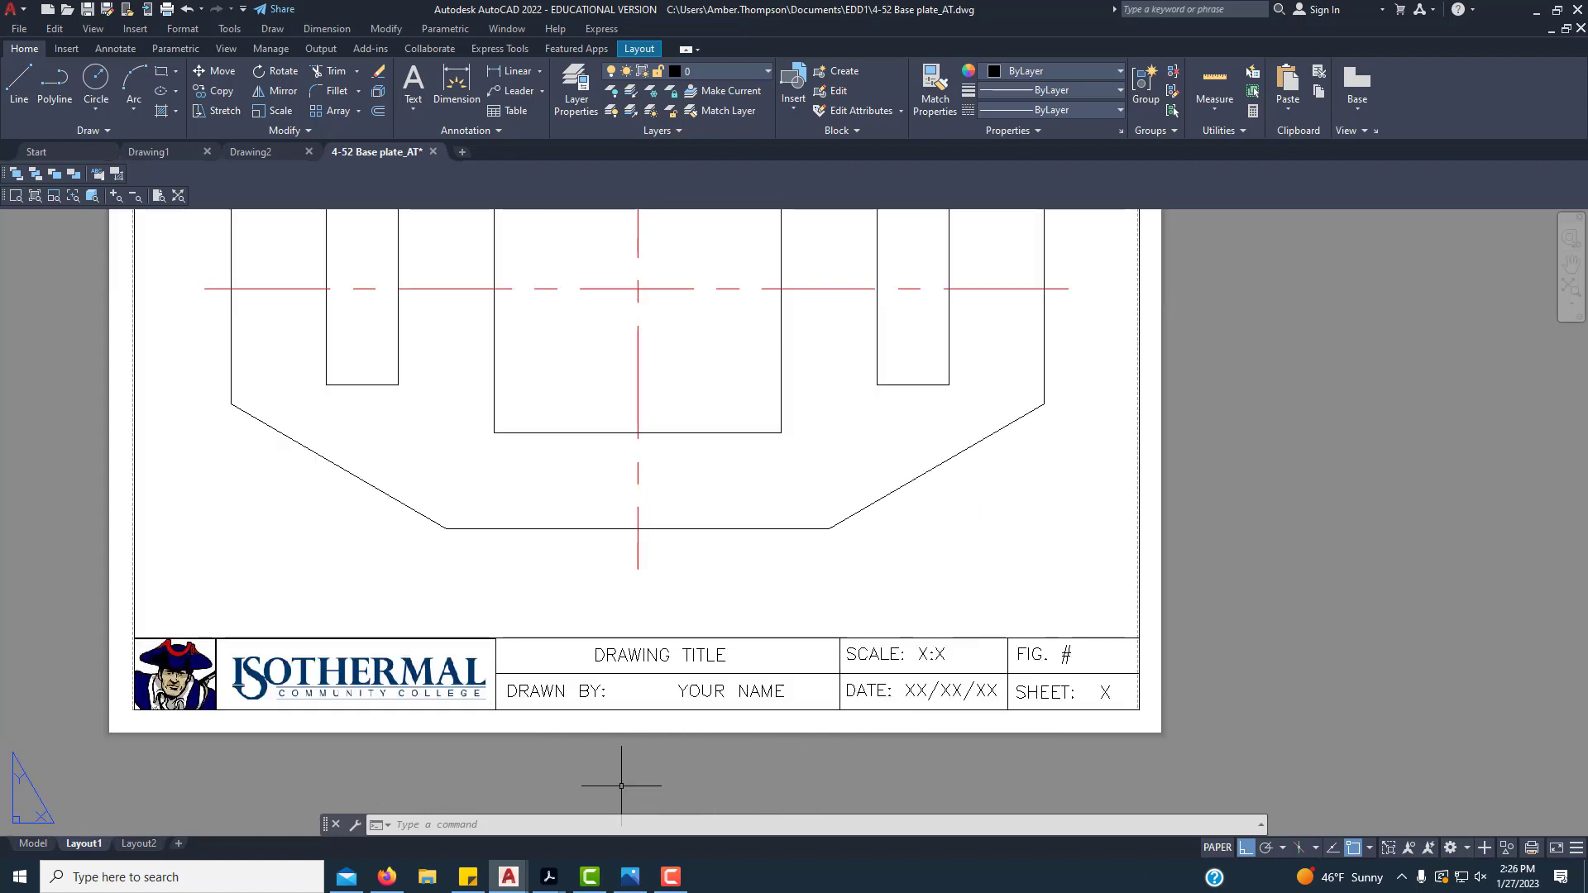
{"action": "left_click", "coordinate": [637, 655]}
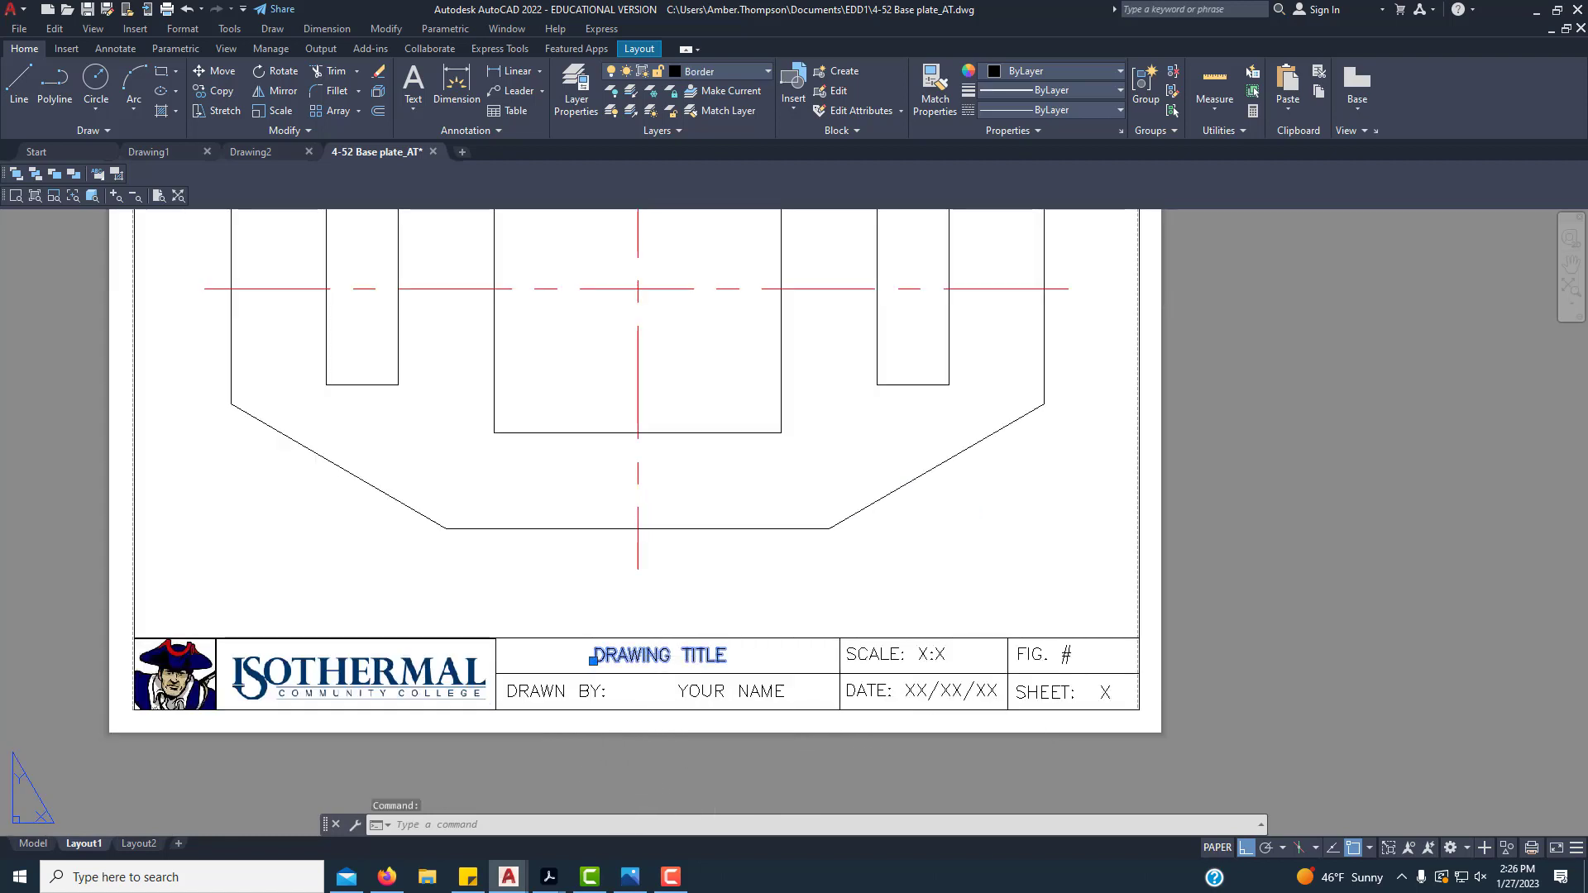
{"action": "double_click", "coordinate": [659, 660]}
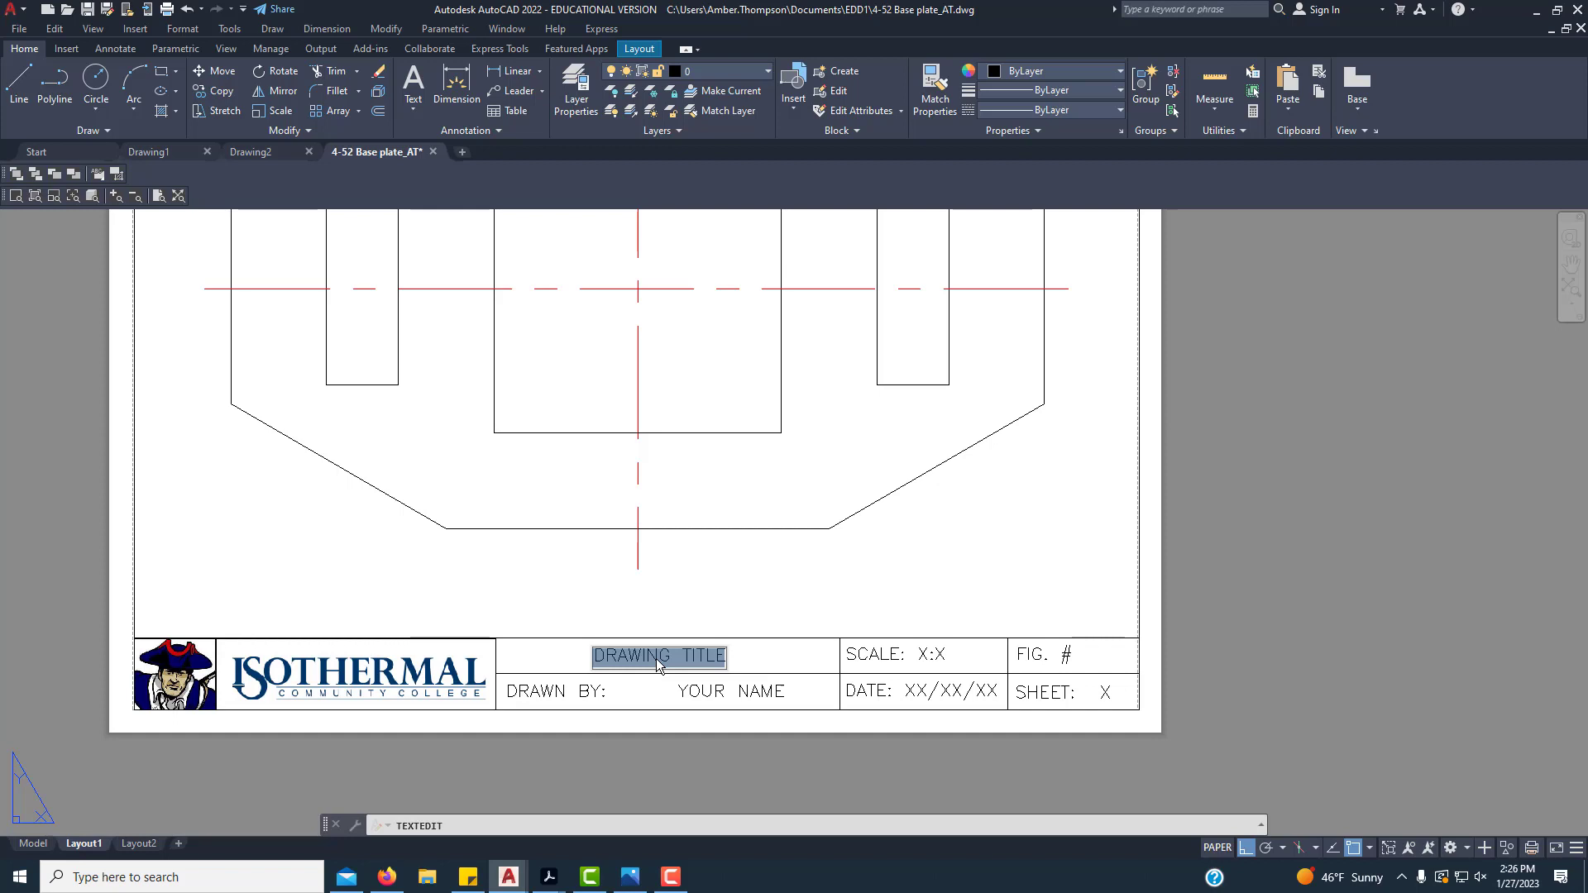
{"action": "type", "text": "BA"}
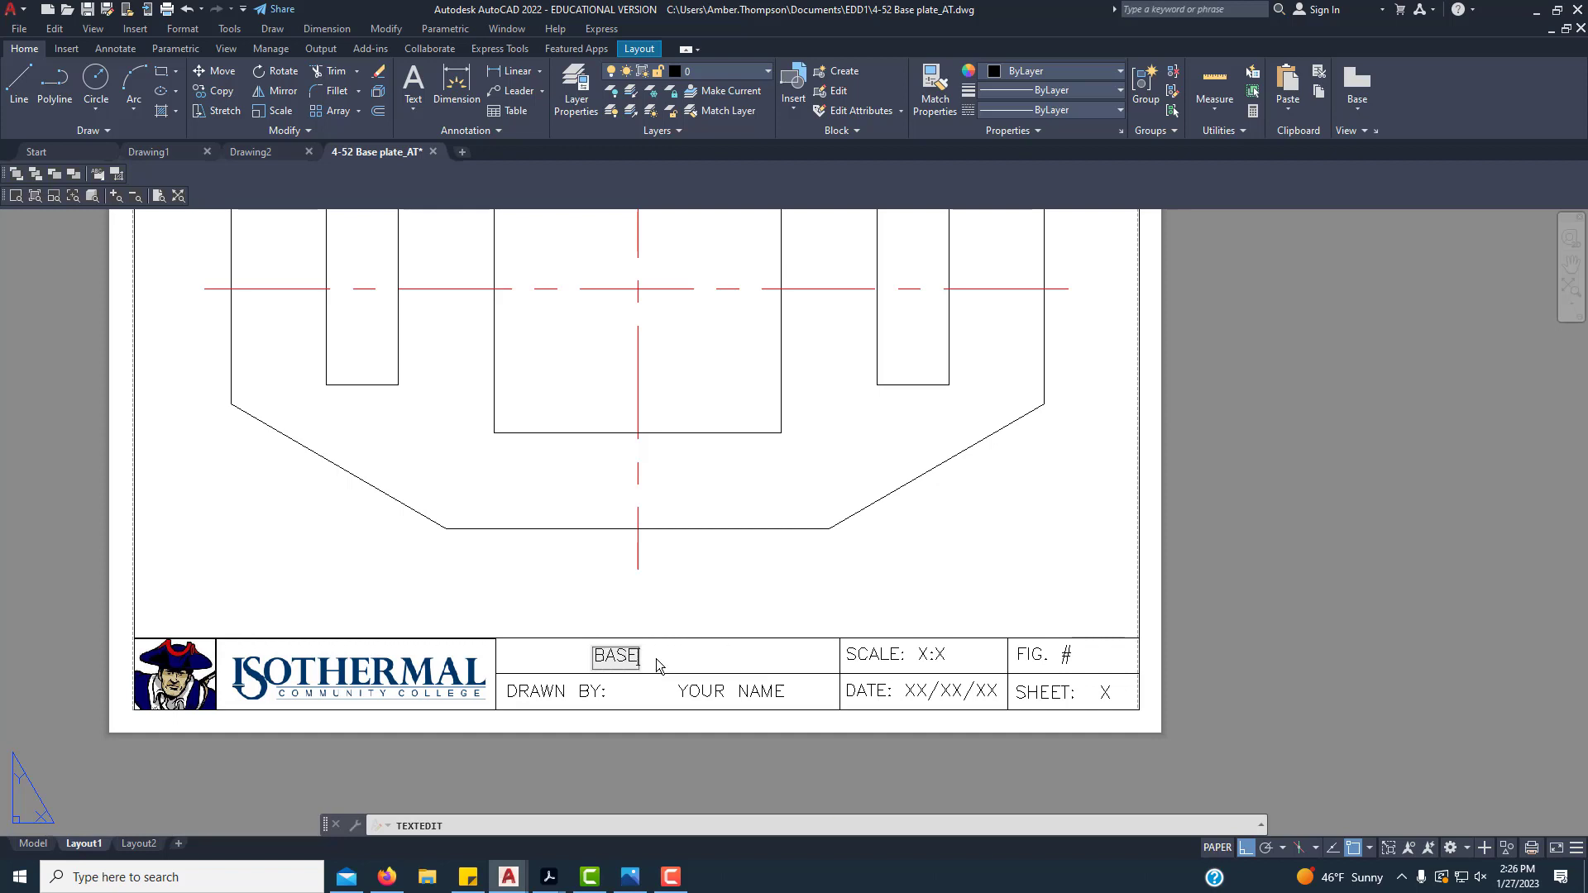
{"action": "type", "text": "SE PLATE"}
{"action": "left_click", "coordinate": [943, 659]}
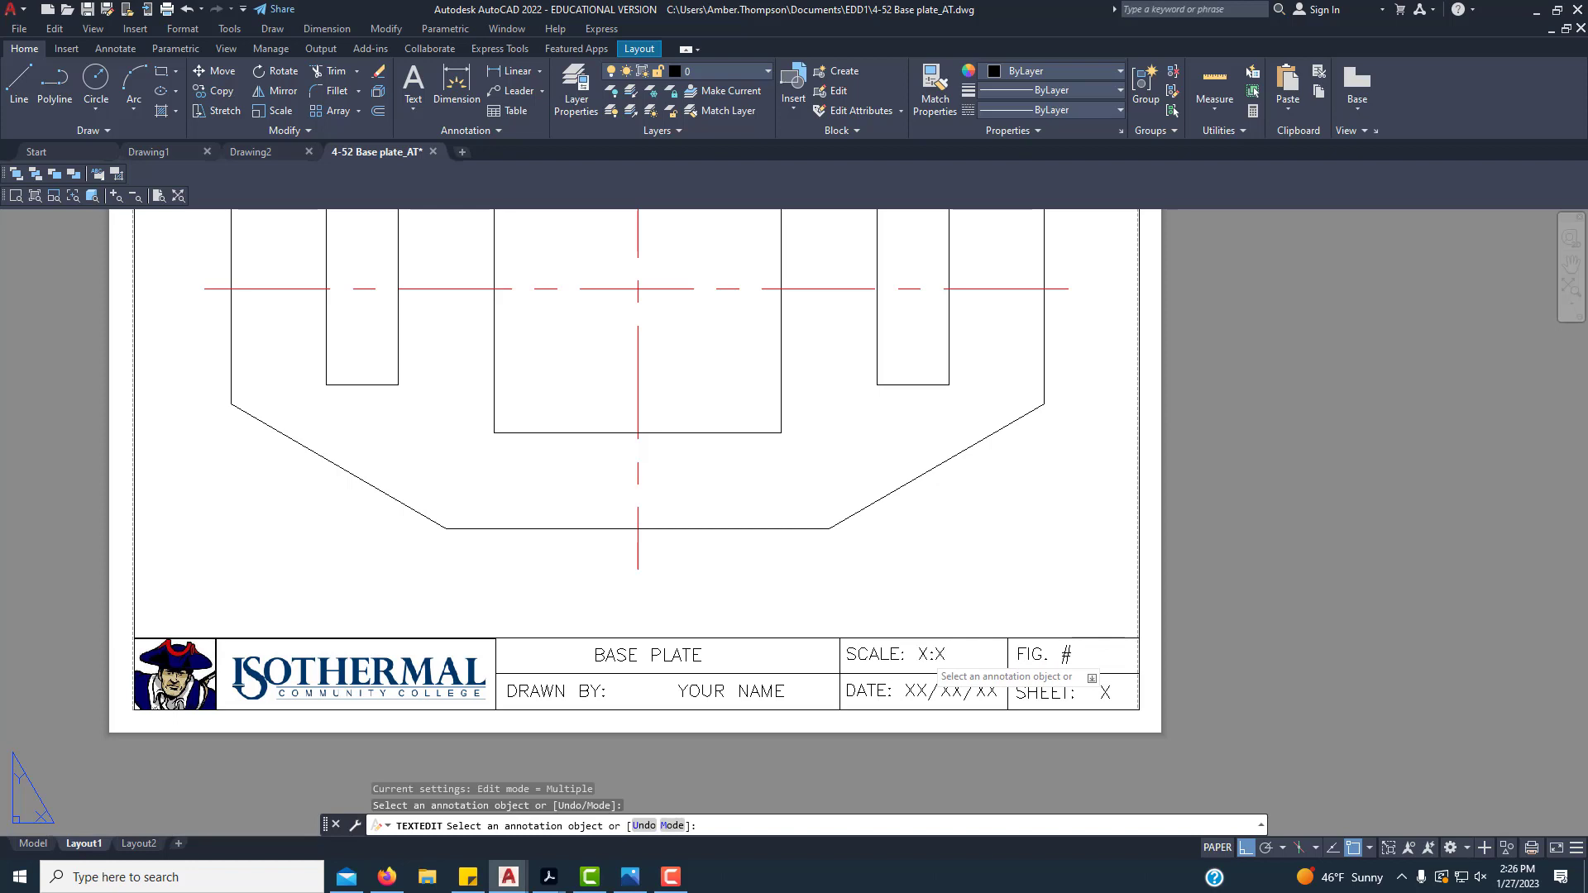
Step: Replace the X:X placeholder in the title block's SCALE entry with 1:1
{"action": "left_click", "coordinate": [932, 657]}
{"action": "left_click_drag", "start_coordinate": [916, 655], "coordinate": [943, 659]}
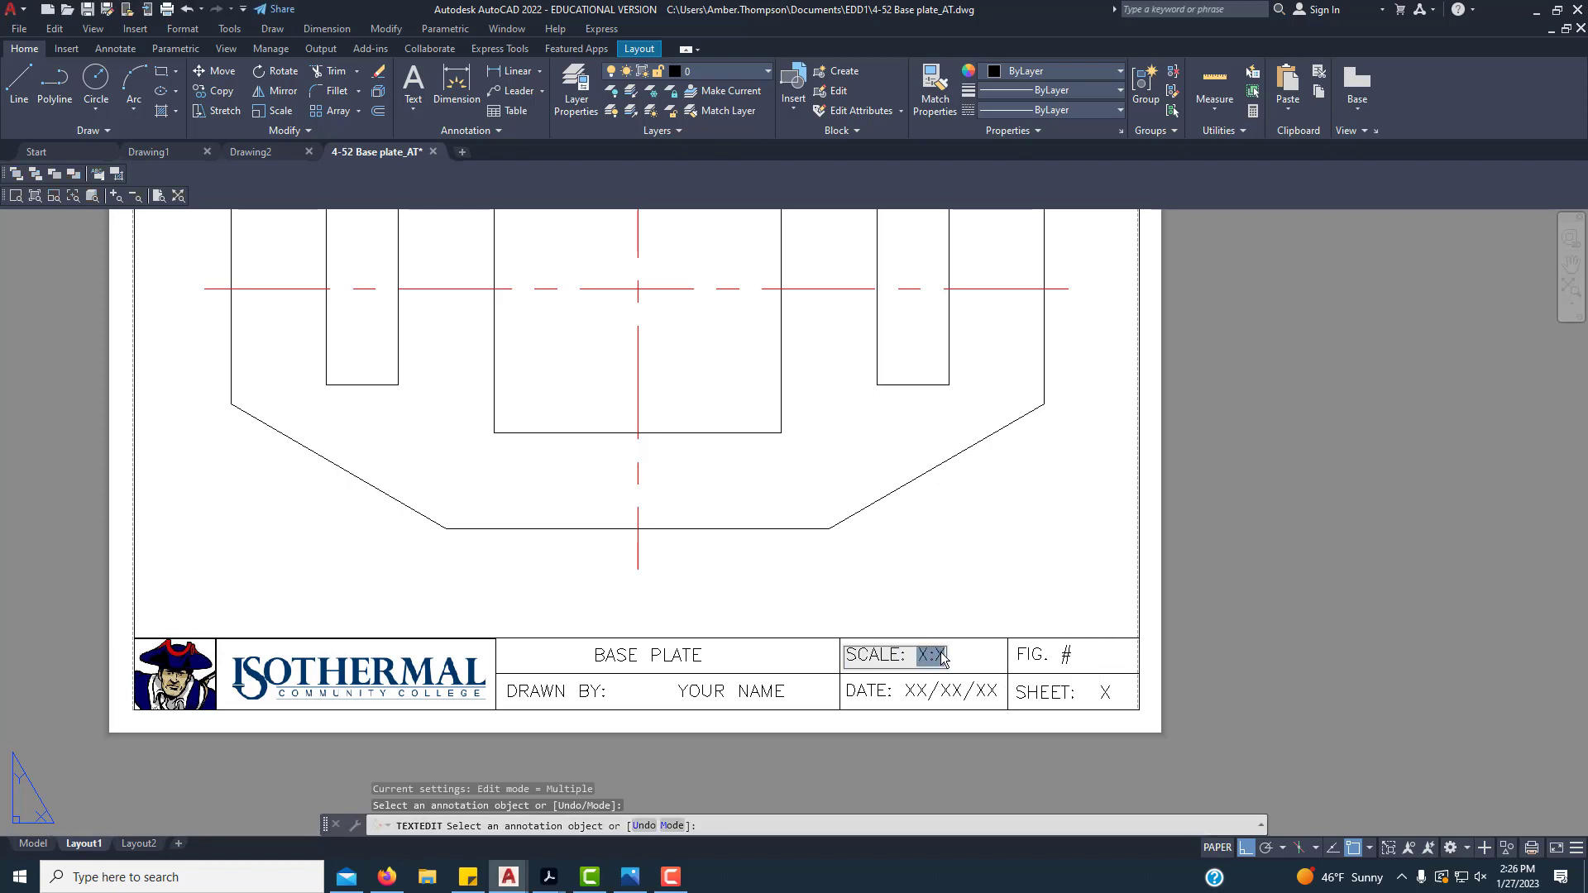
{"action": "type", "text": "1:"}
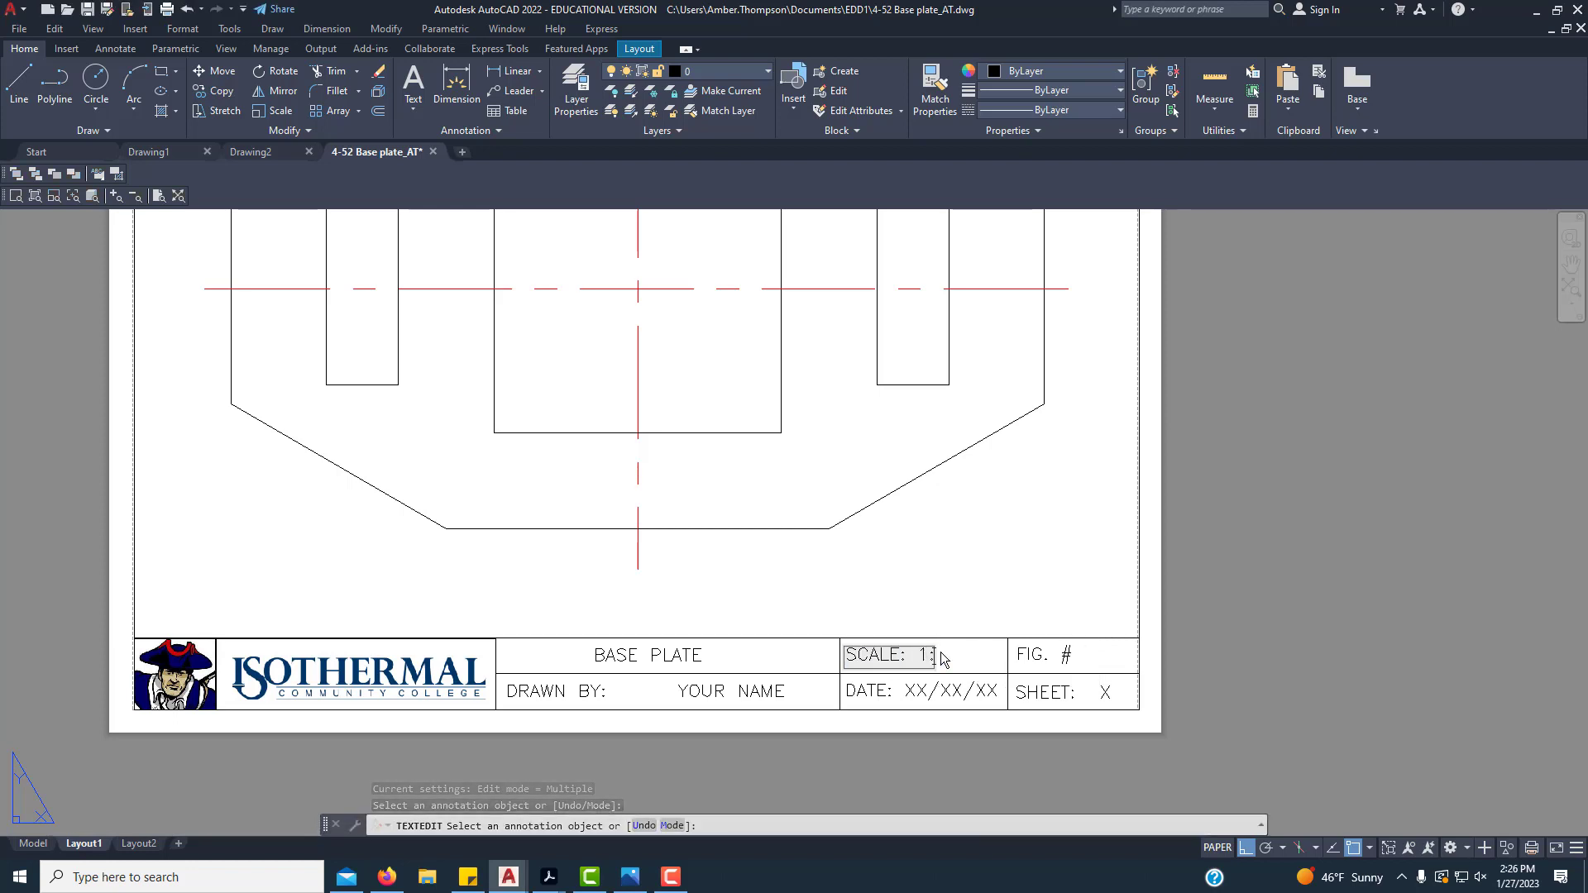
{"action": "type", "text": "1"}
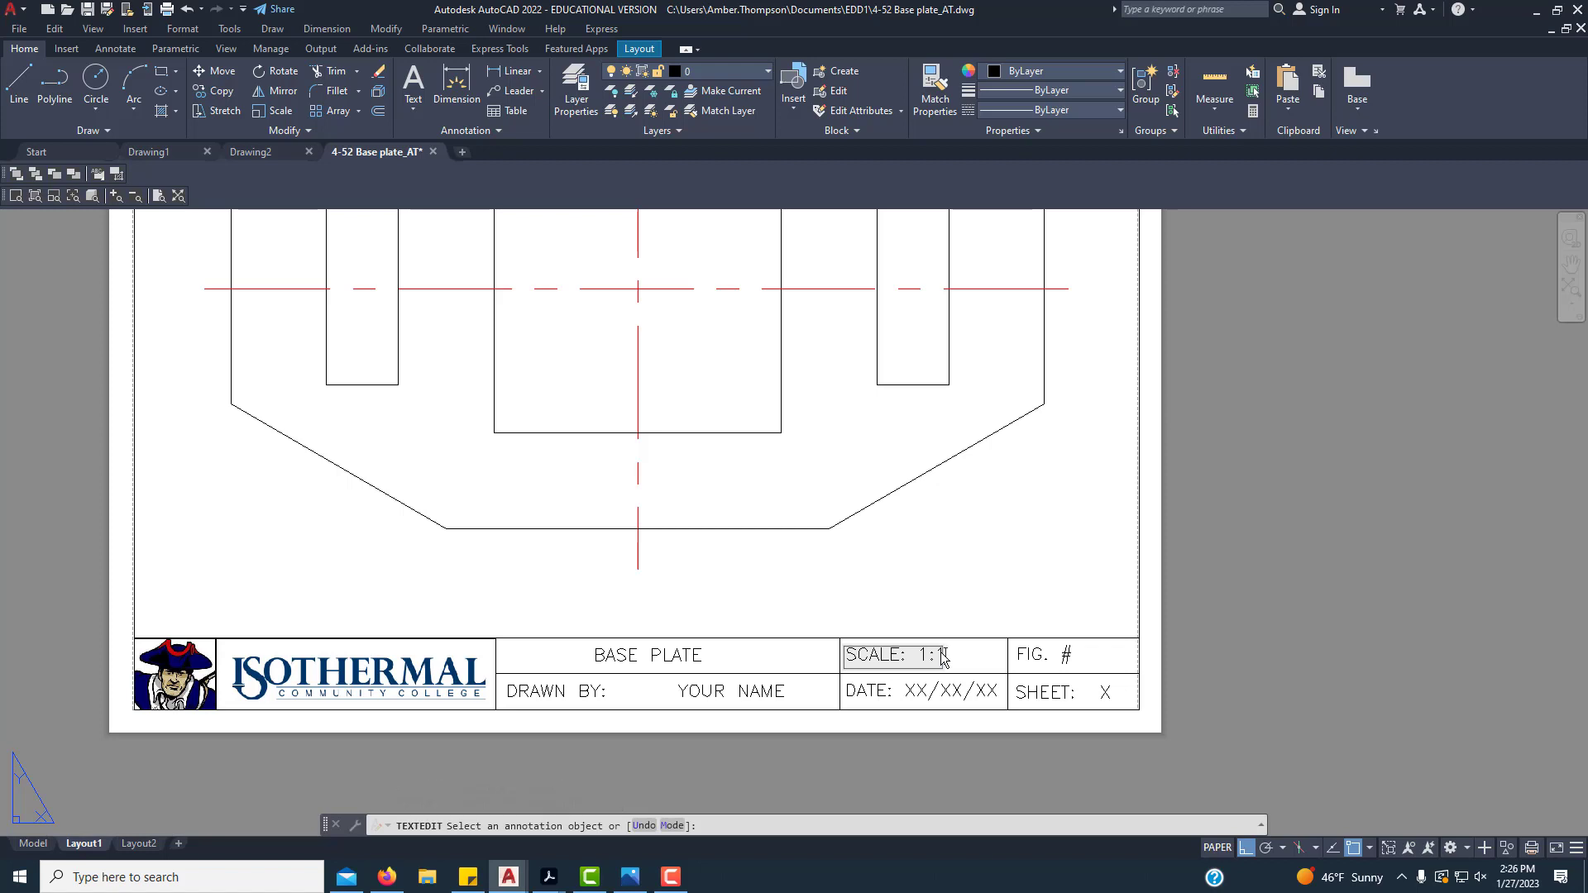
{"action": "left_click", "coordinate": [1032, 669]}
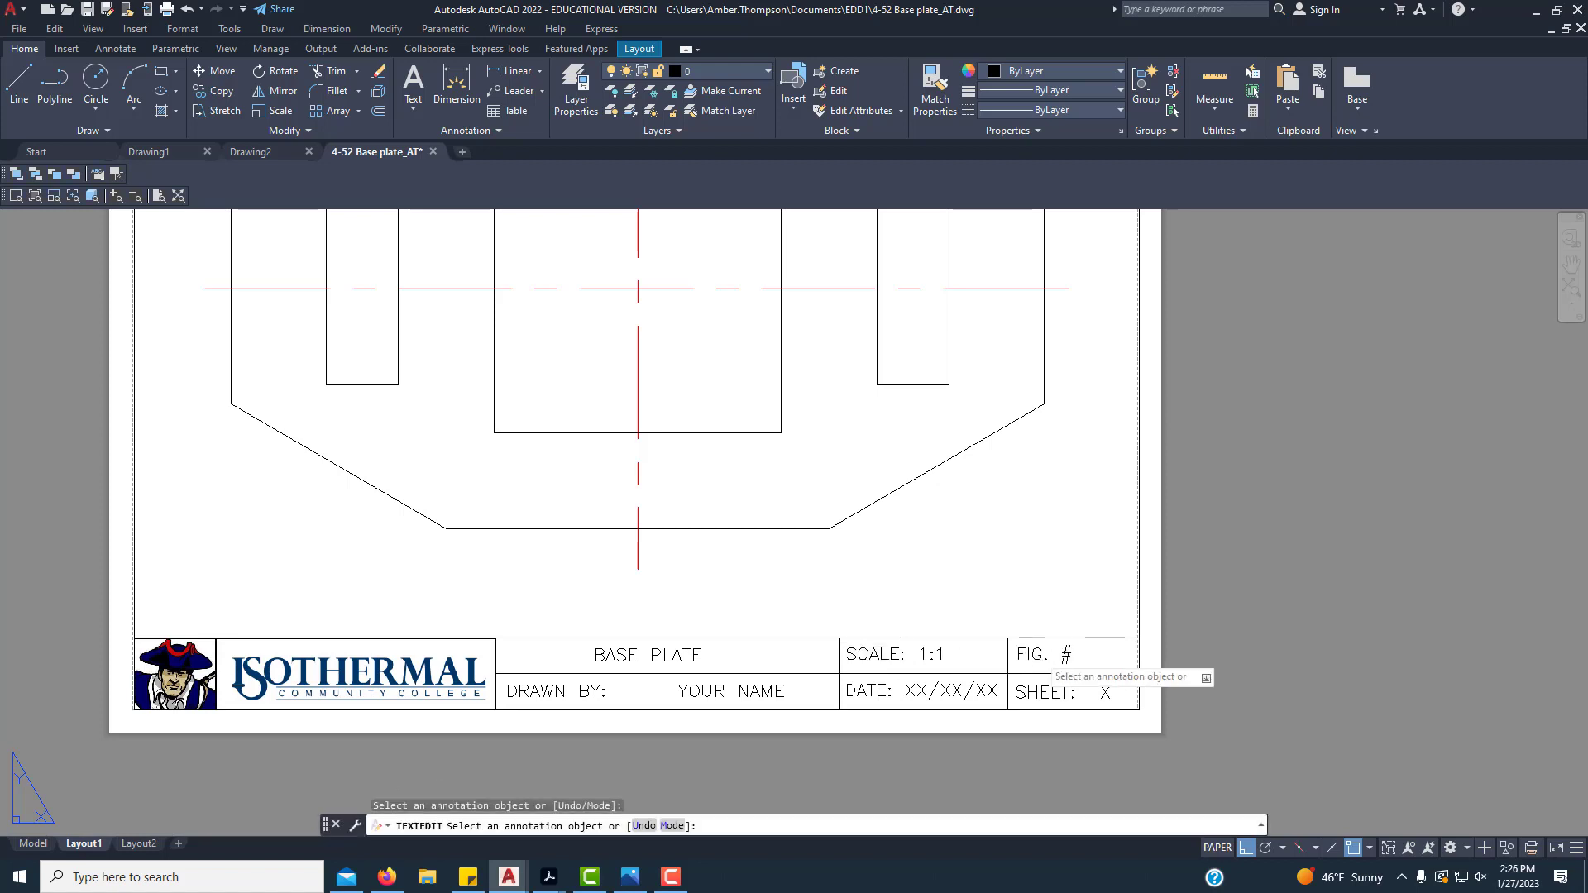
Step: Replace the # placeholder in the title block's FIG. entry with 4-52
{"action": "left_click", "coordinate": [1058, 657]}
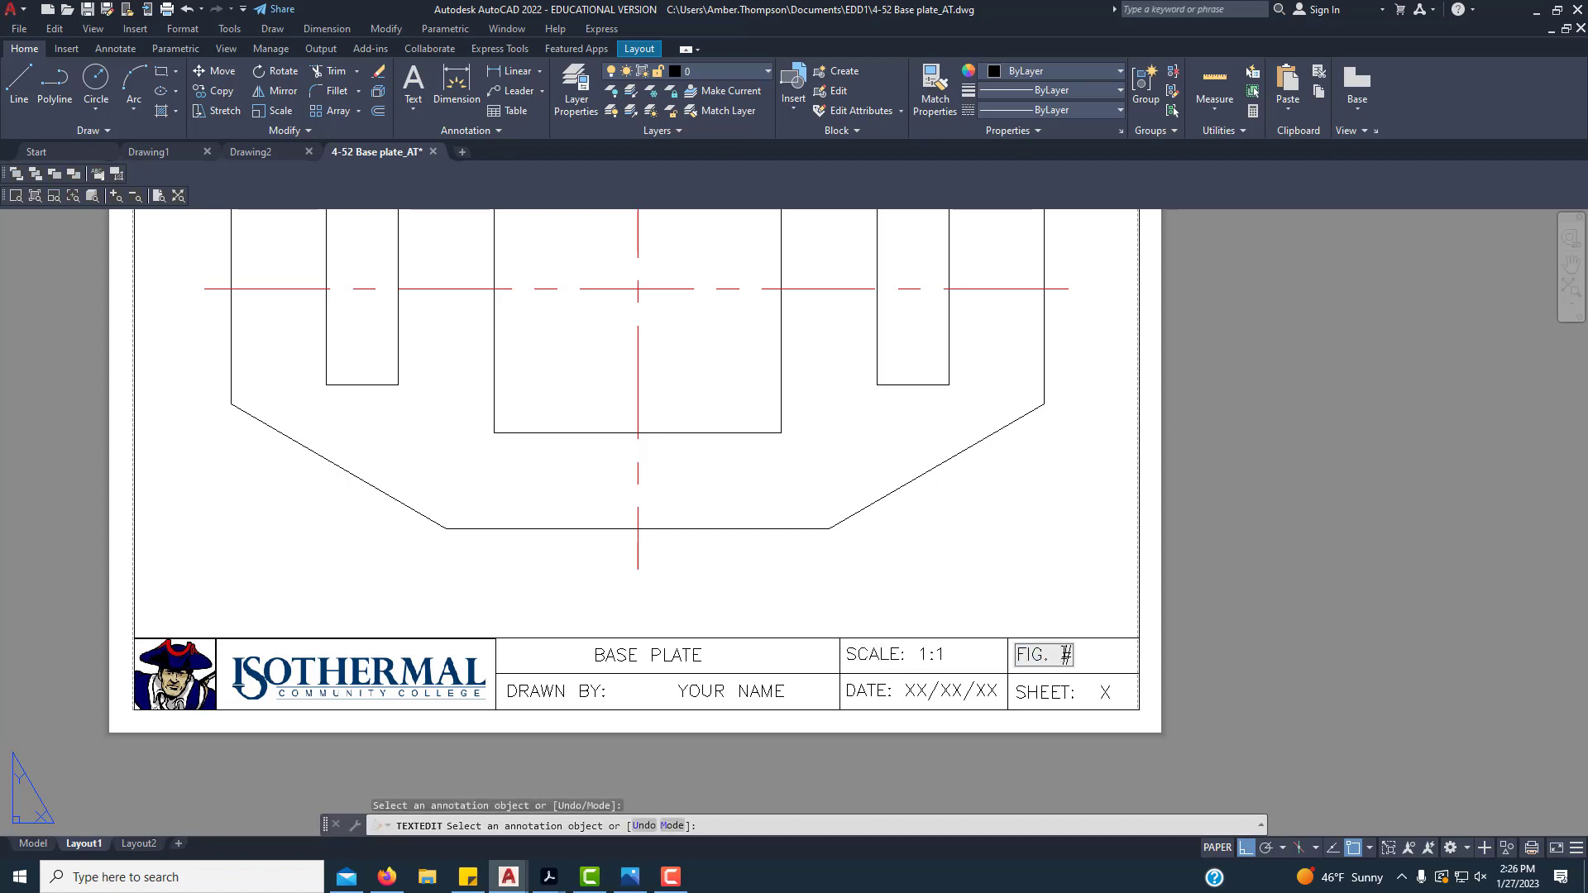
{"action": "double_click", "coordinate": [1065, 654]}
{"action": "type", "text": "4-52"}
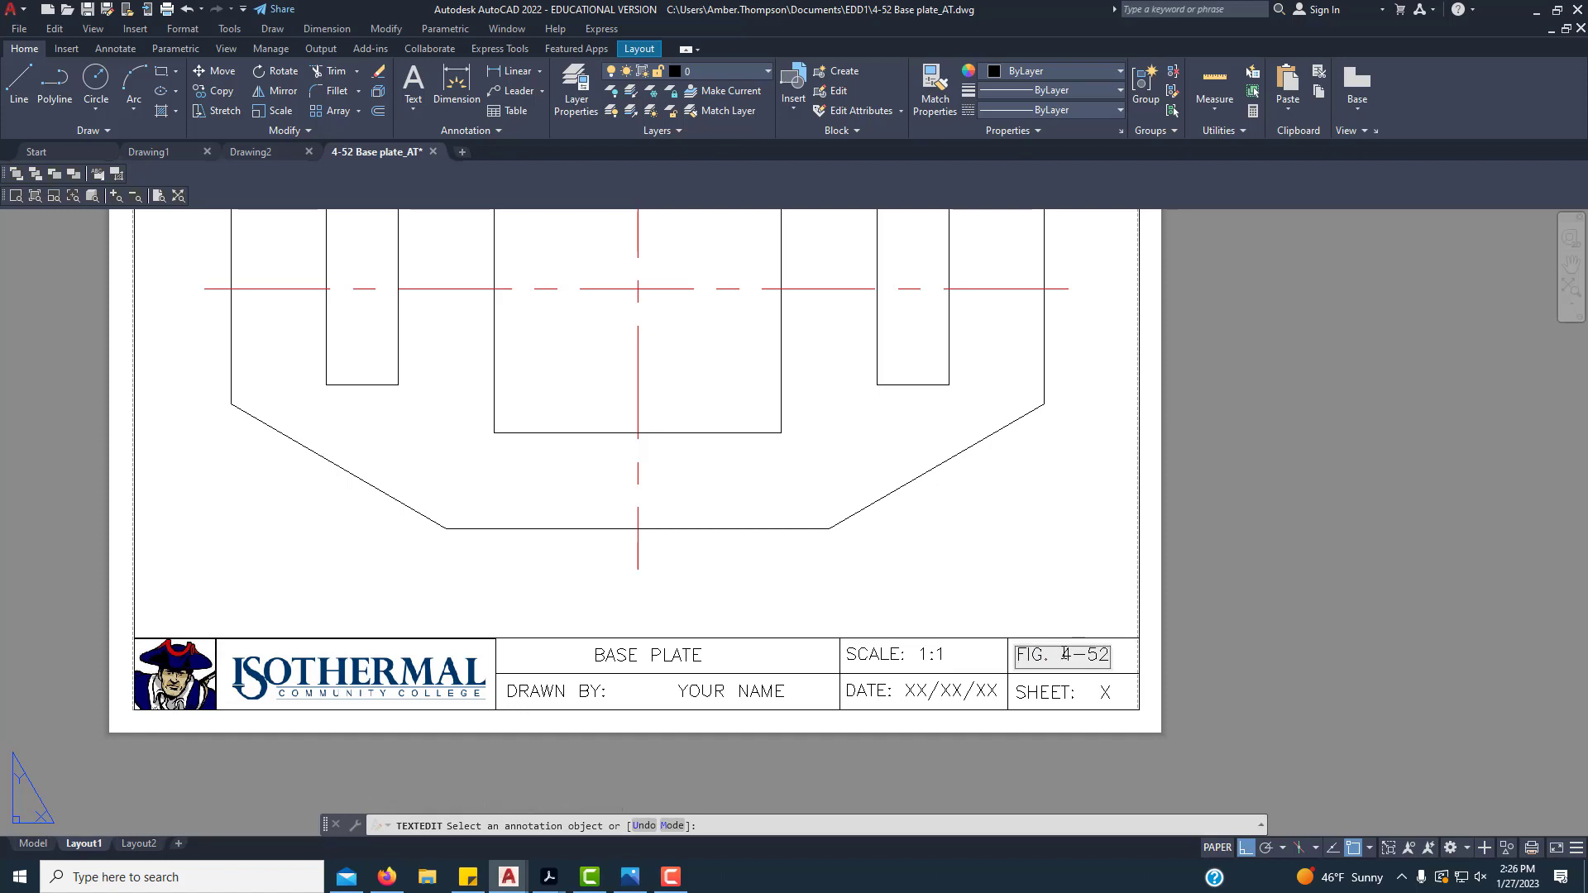
{"action": "left_click", "coordinate": [687, 691]}
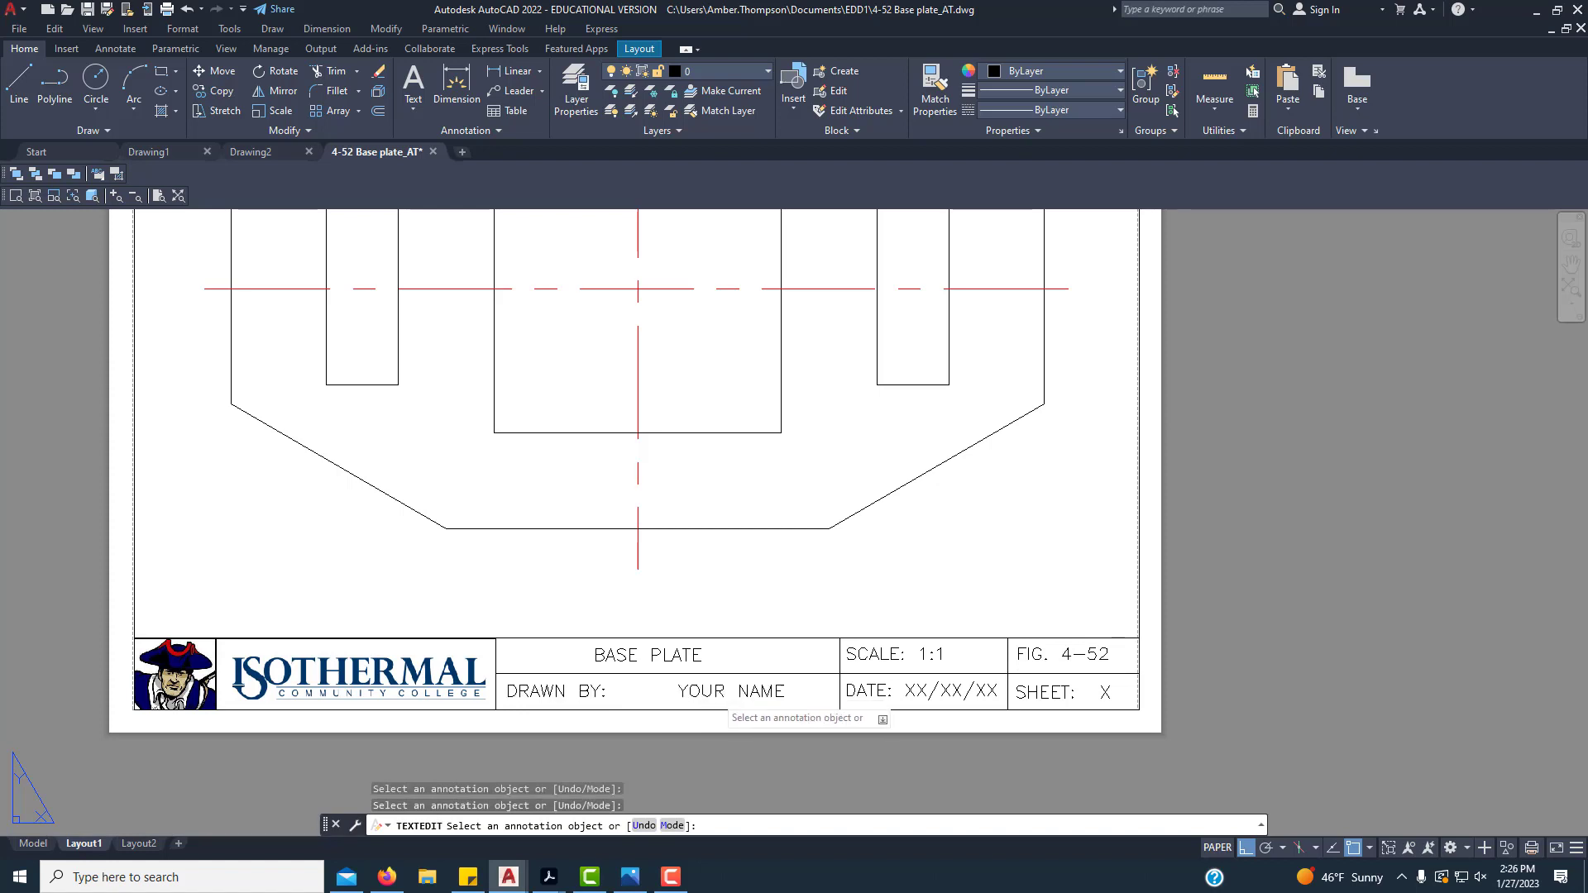
Step: Replace YOUR NAME in the DRAWN BY entry with the drafter's full name and remove leading spaces so it fits the cell
{"action": "left_click", "coordinate": [714, 703]}
{"action": "left_click_drag", "start_coordinate": [679, 691], "coordinate": [781, 692]}
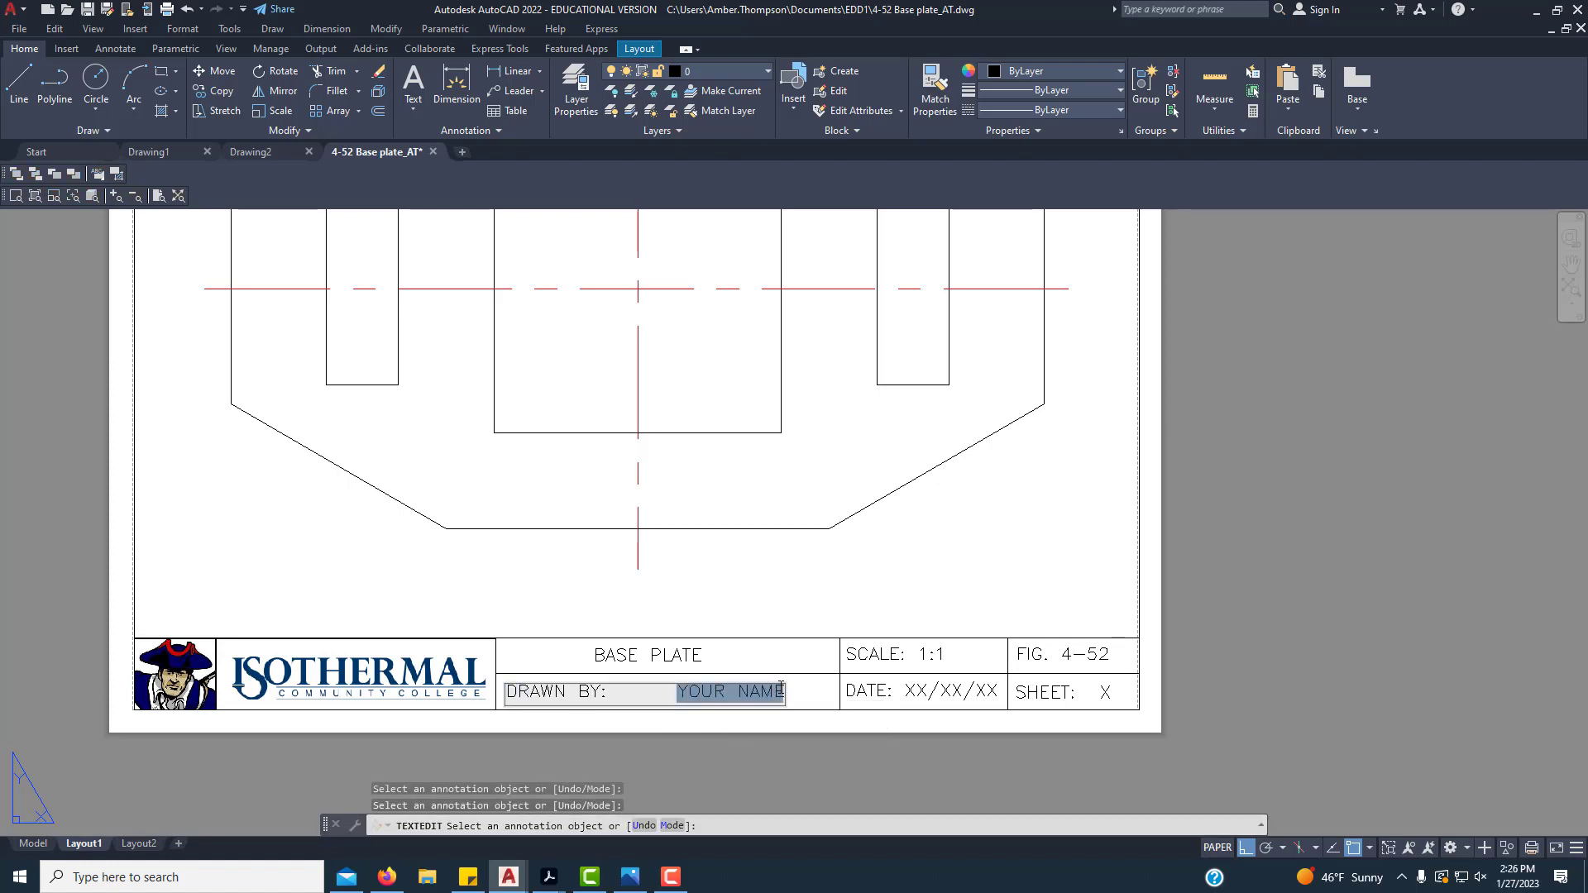
{"action": "type", "text": "AMBER"}
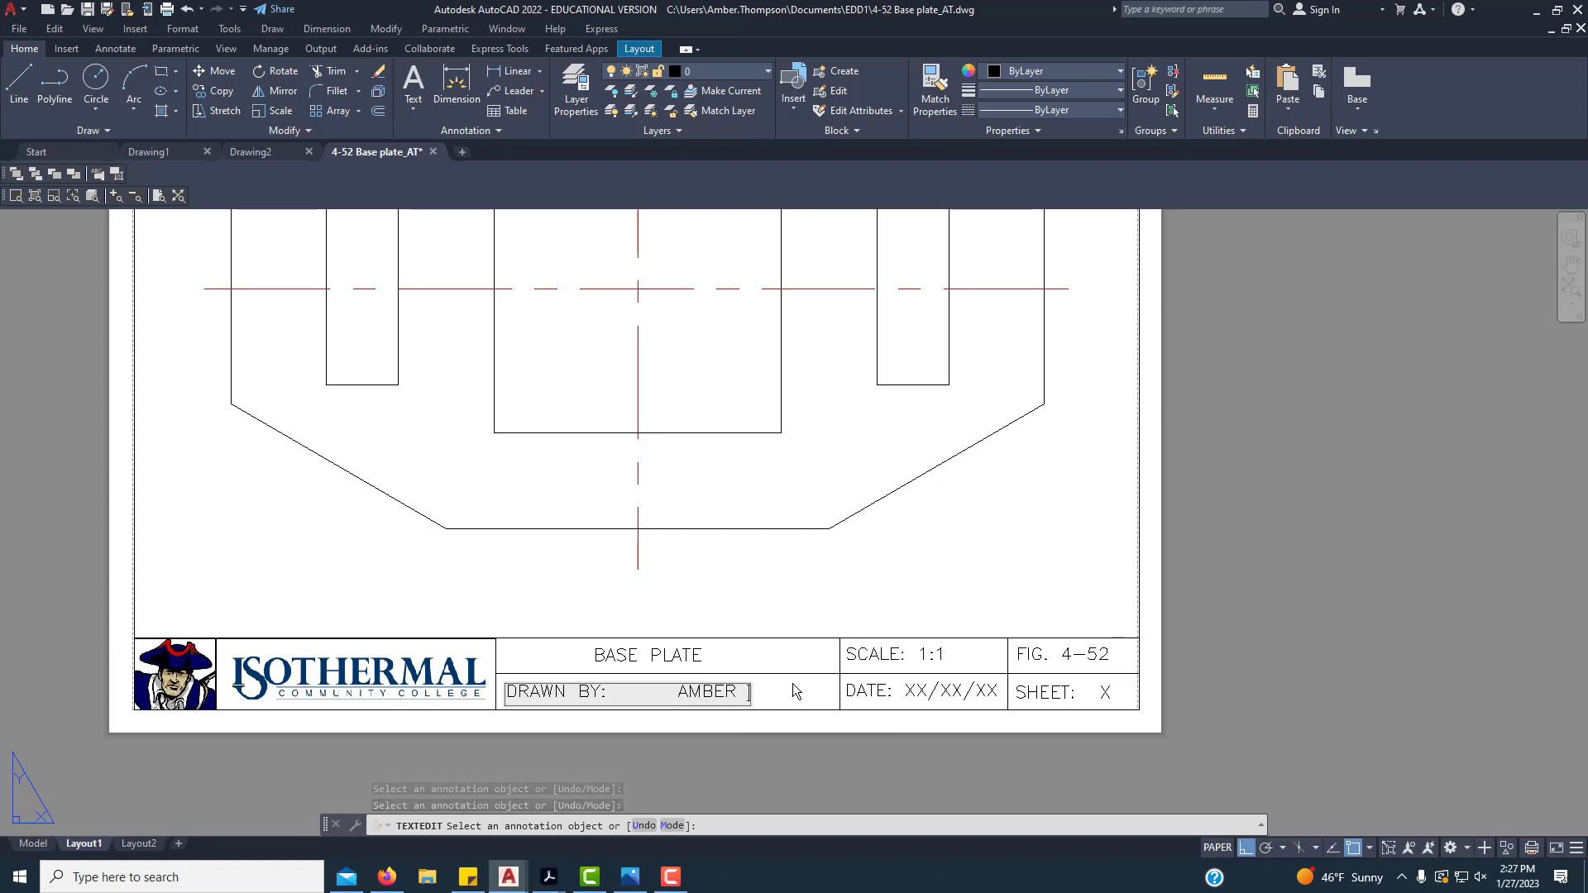
{"action": "type", "text": " THOMPSON"}
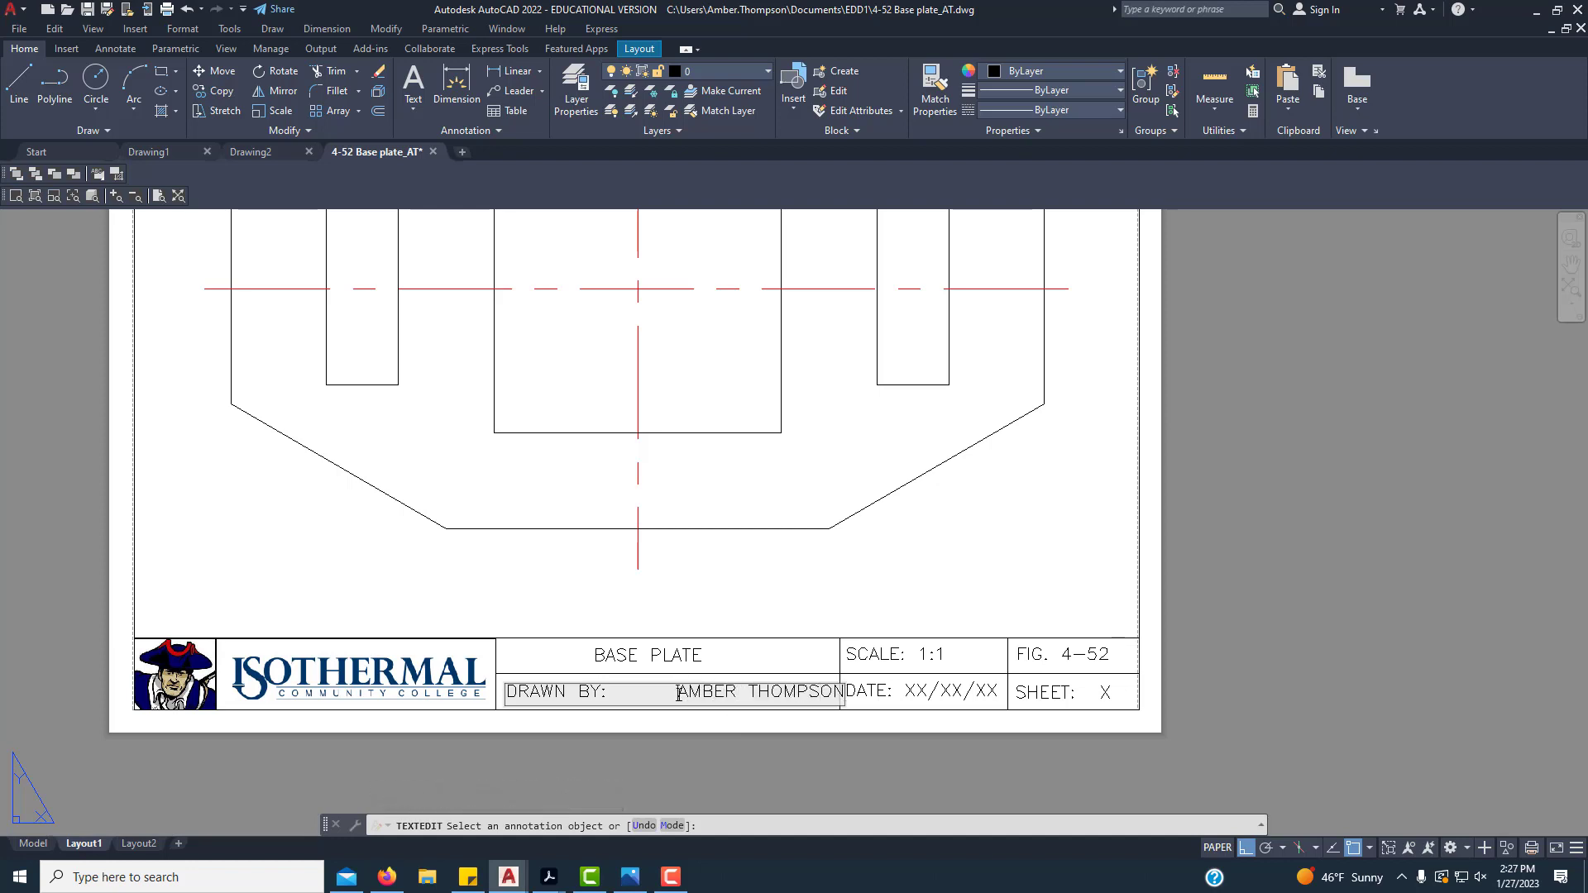
{"action": "key", "text": "BackSpace"}
{"action": "key", "text": "BackSpace"}
{"action": "key", "text": "BackSpace"}
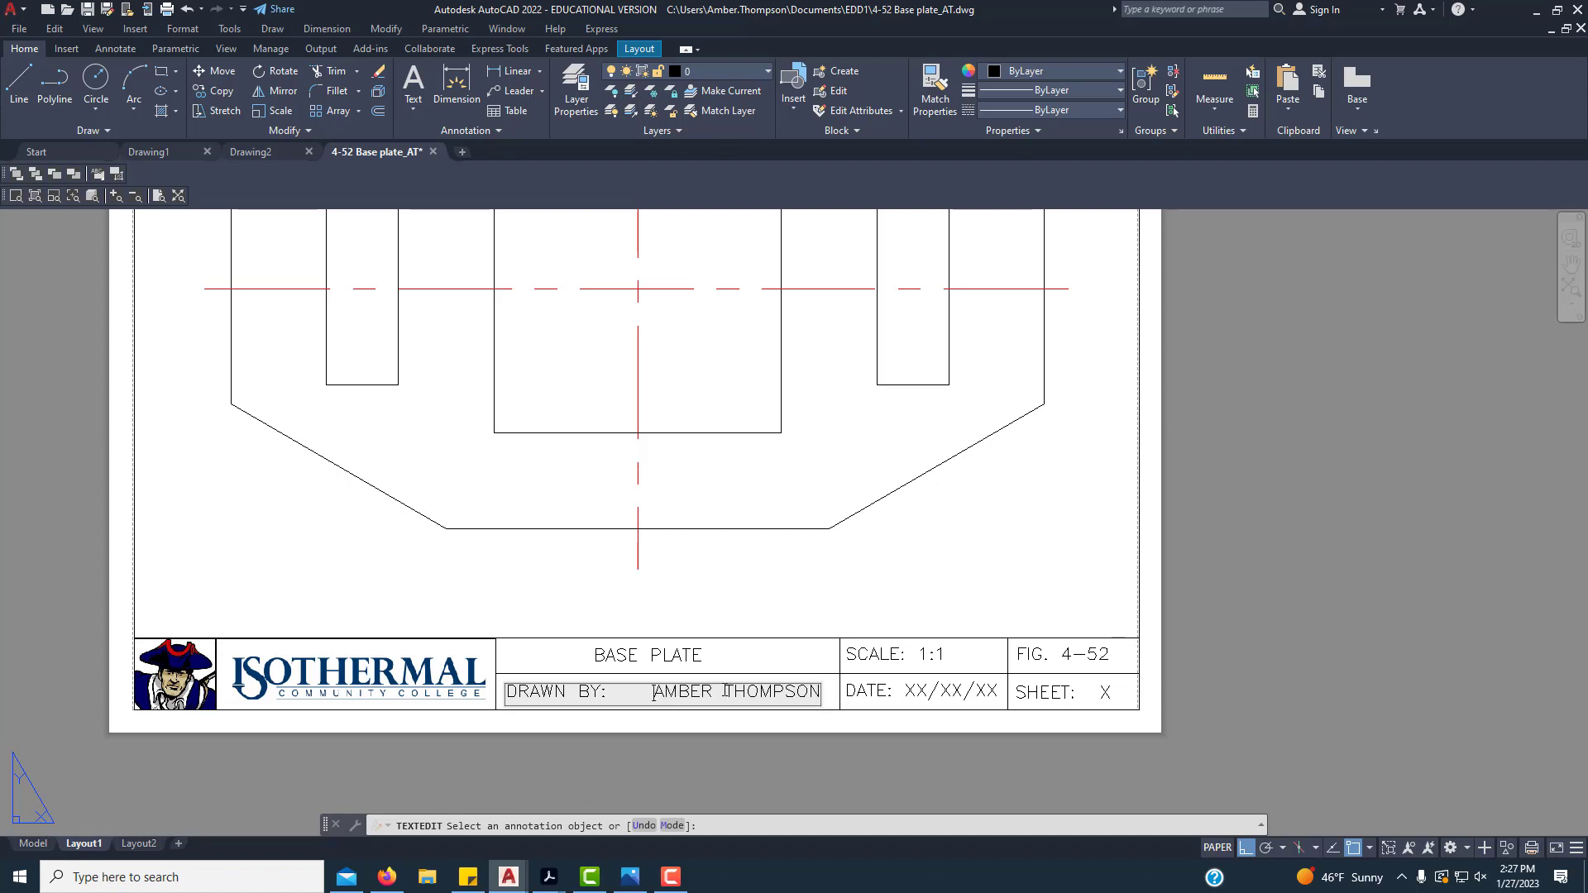
{"action": "left_click", "coordinate": [910, 692]}
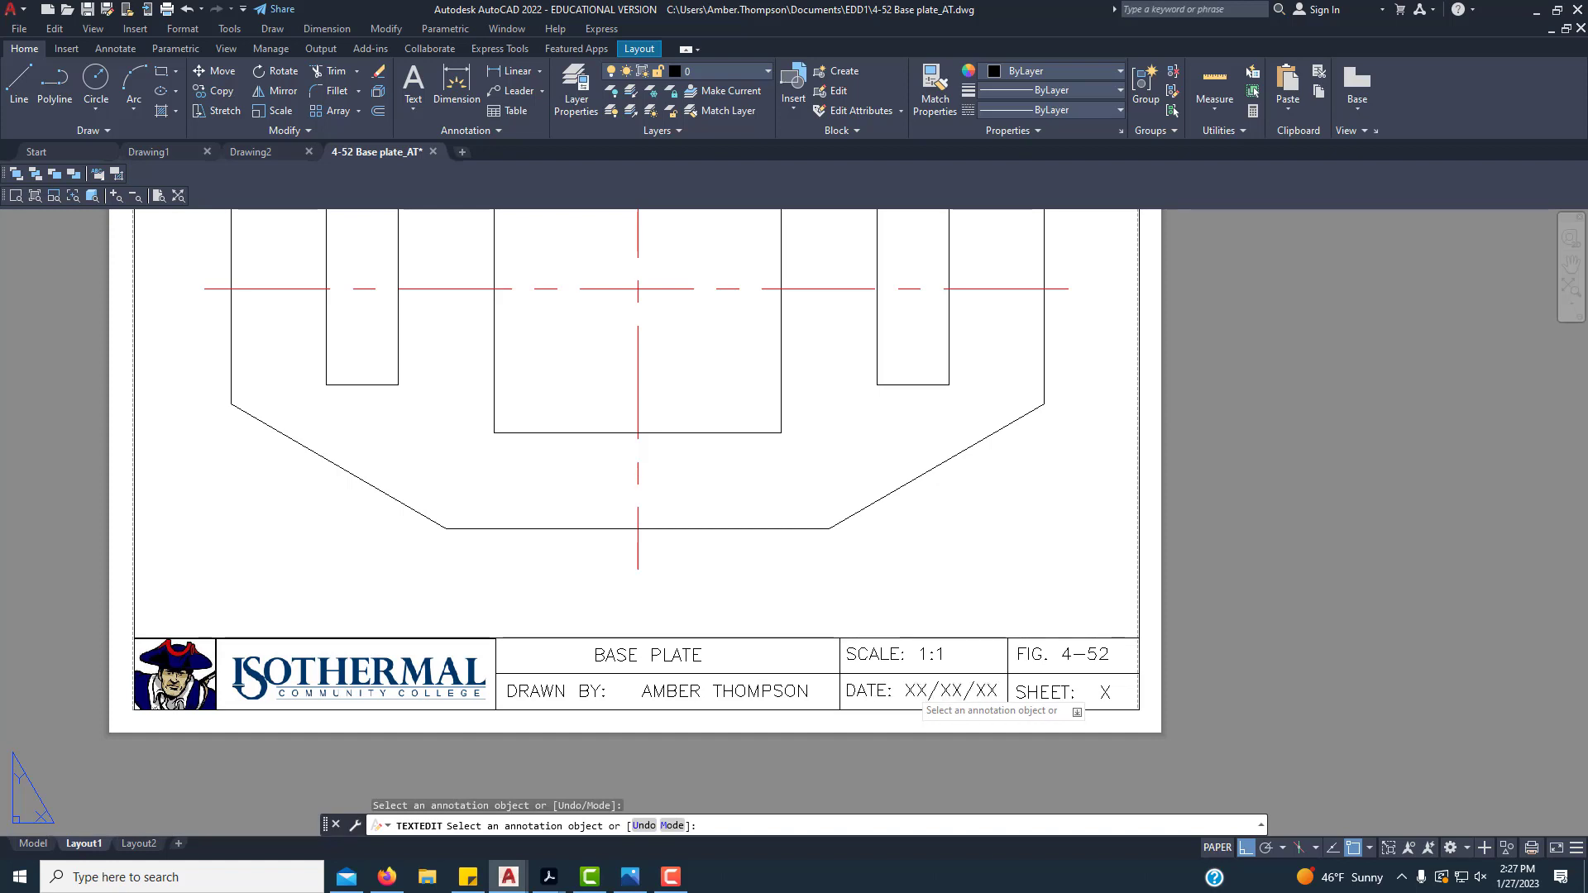
Step: Fill in the title block's DATE entry as 01/27/23
{"action": "left_click", "coordinate": [910, 690]}
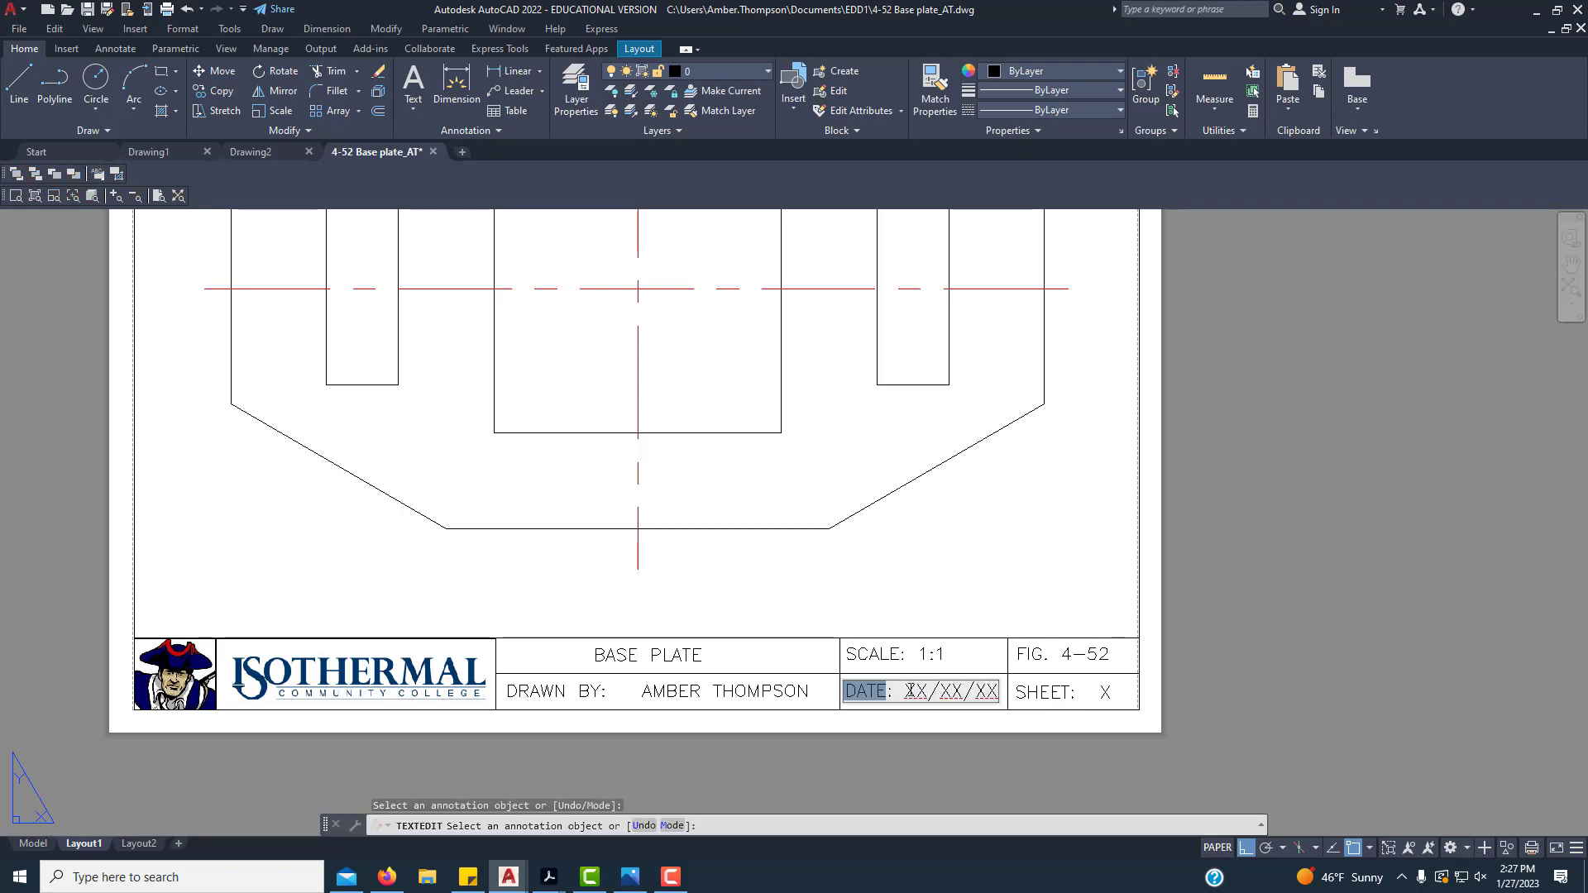
{"action": "left_click_drag", "start_coordinate": [903, 692], "coordinate": [927, 689]}
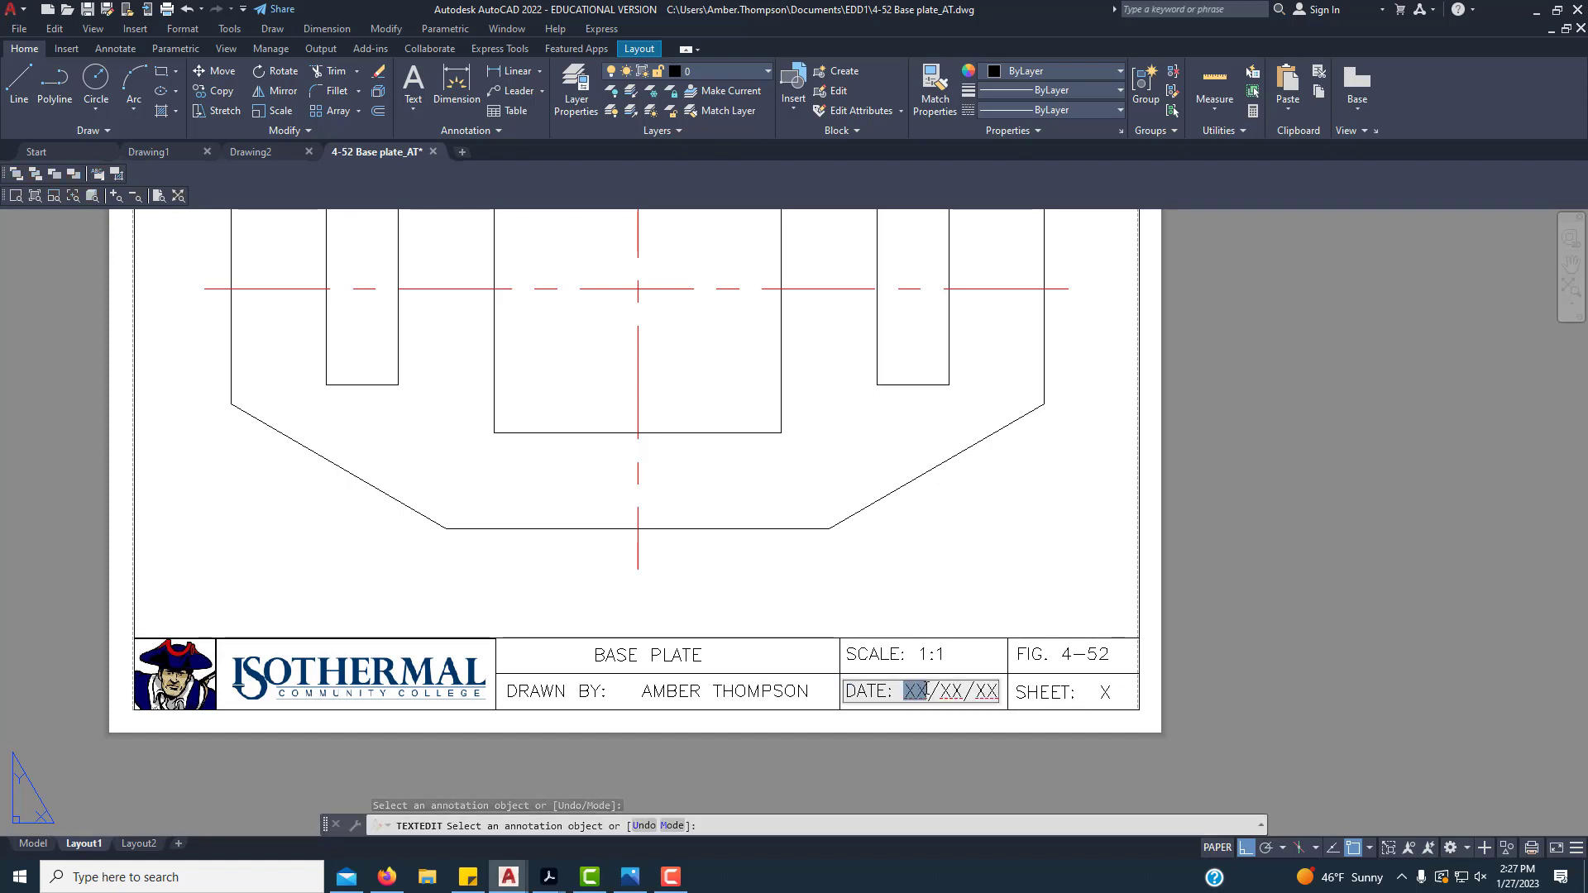
{"action": "type", "text": "01"}
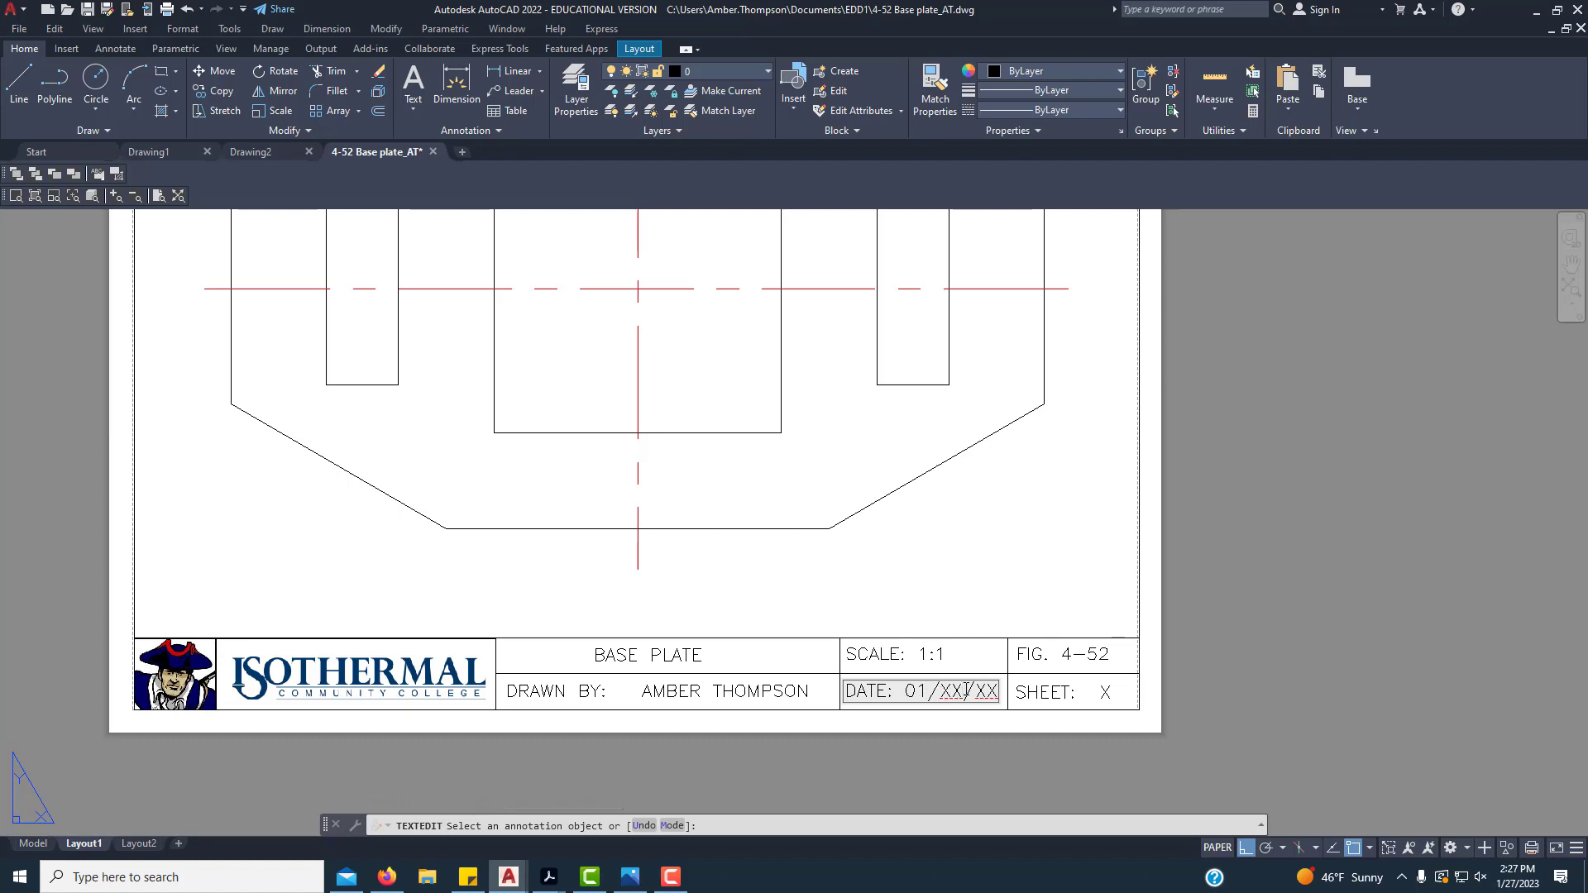
{"action": "double_click", "coordinate": [960, 691]}
{"action": "key", "text": "Delete"}
{"action": "type", "text": "27"}
{"action": "left_click_drag", "start_coordinate": [977, 691], "coordinate": [998, 699]}
{"action": "type", "text": "23"}
{"action": "left_click", "coordinate": [1107, 693]}
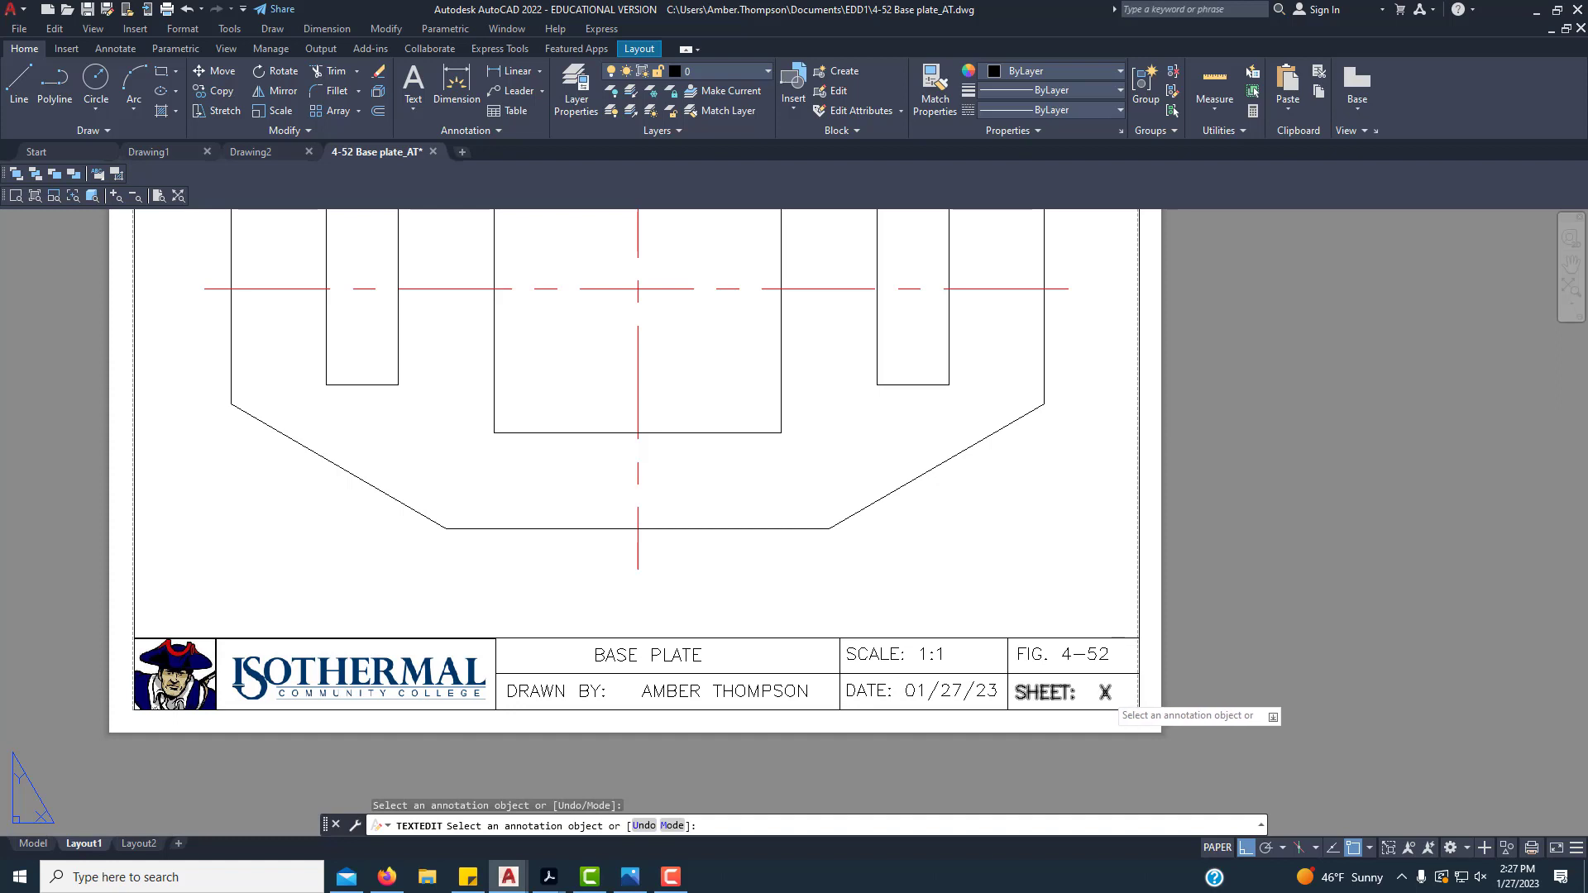
Step: Set the title block's SHEET entry to 1OF1, without spaces so it fits the cell, and end text editing
{"action": "left_click", "coordinate": [1105, 693]}
{"action": "left_click_drag", "start_coordinate": [1100, 693], "coordinate": [1113, 693]}
{"action": "type", "text": "1"}
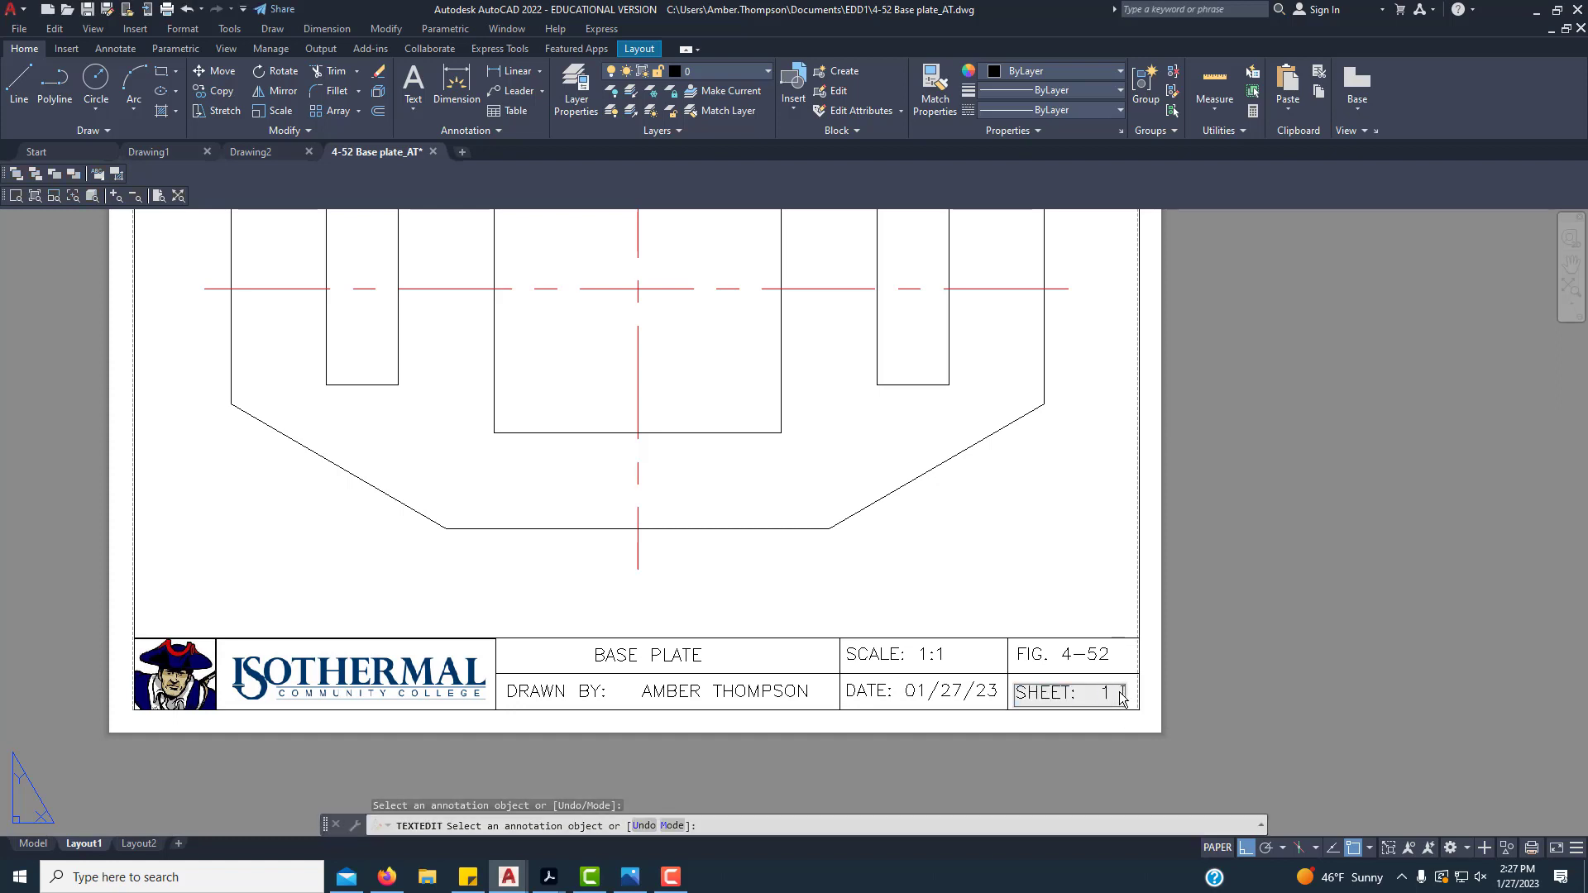
{"action": "type", "text": " OF 1"}
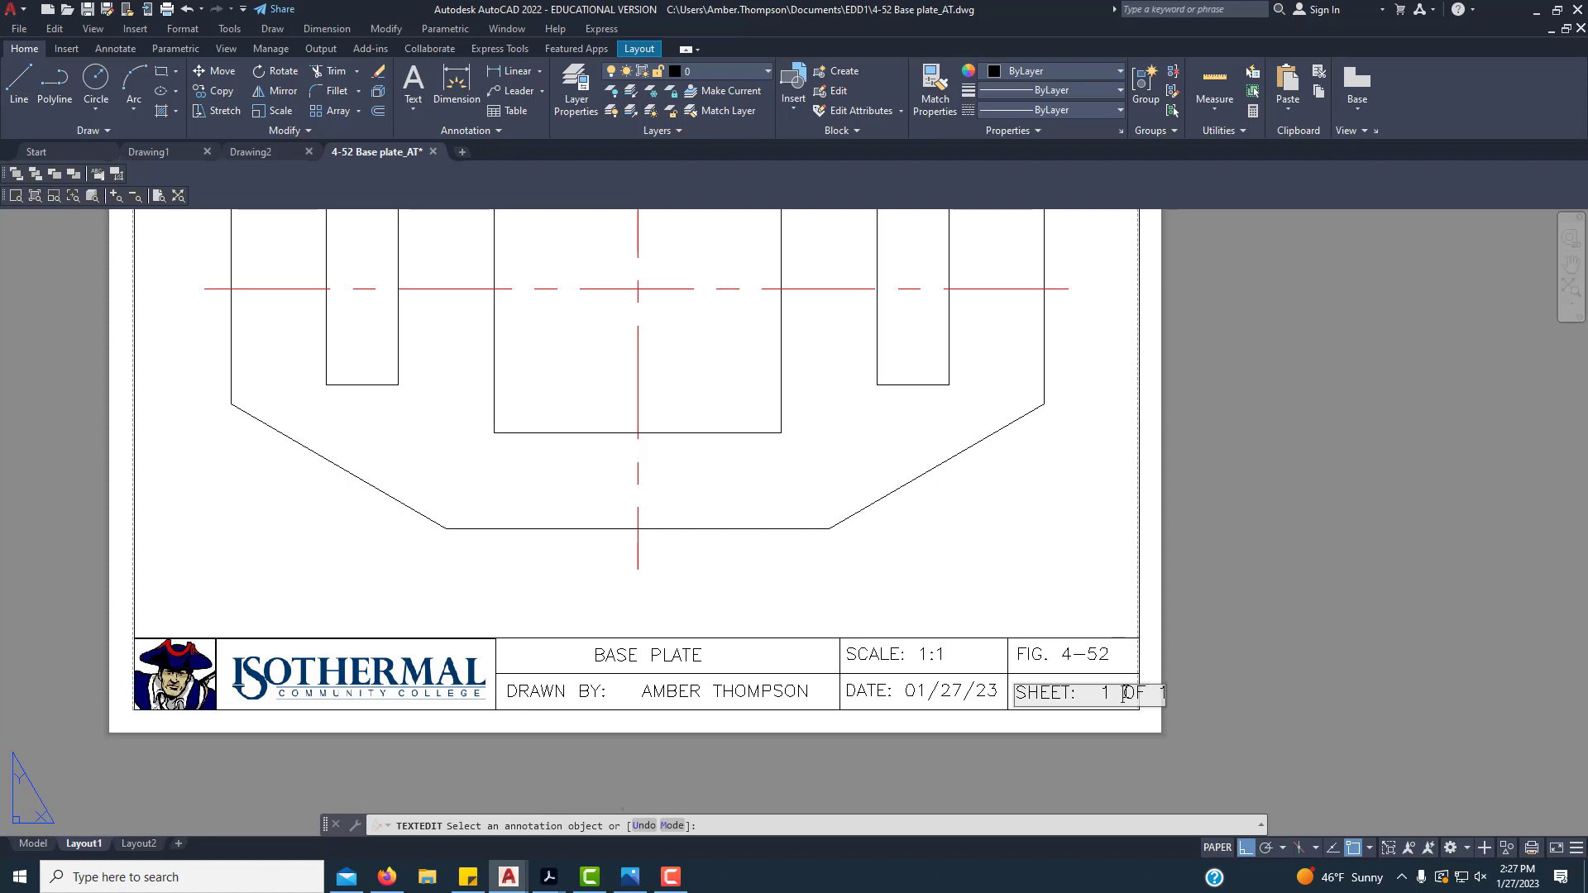
{"action": "left_click", "coordinate": [1123, 693]}
{"action": "key", "text": "BackSpace"}
{"action": "key", "text": "BackSpace"}
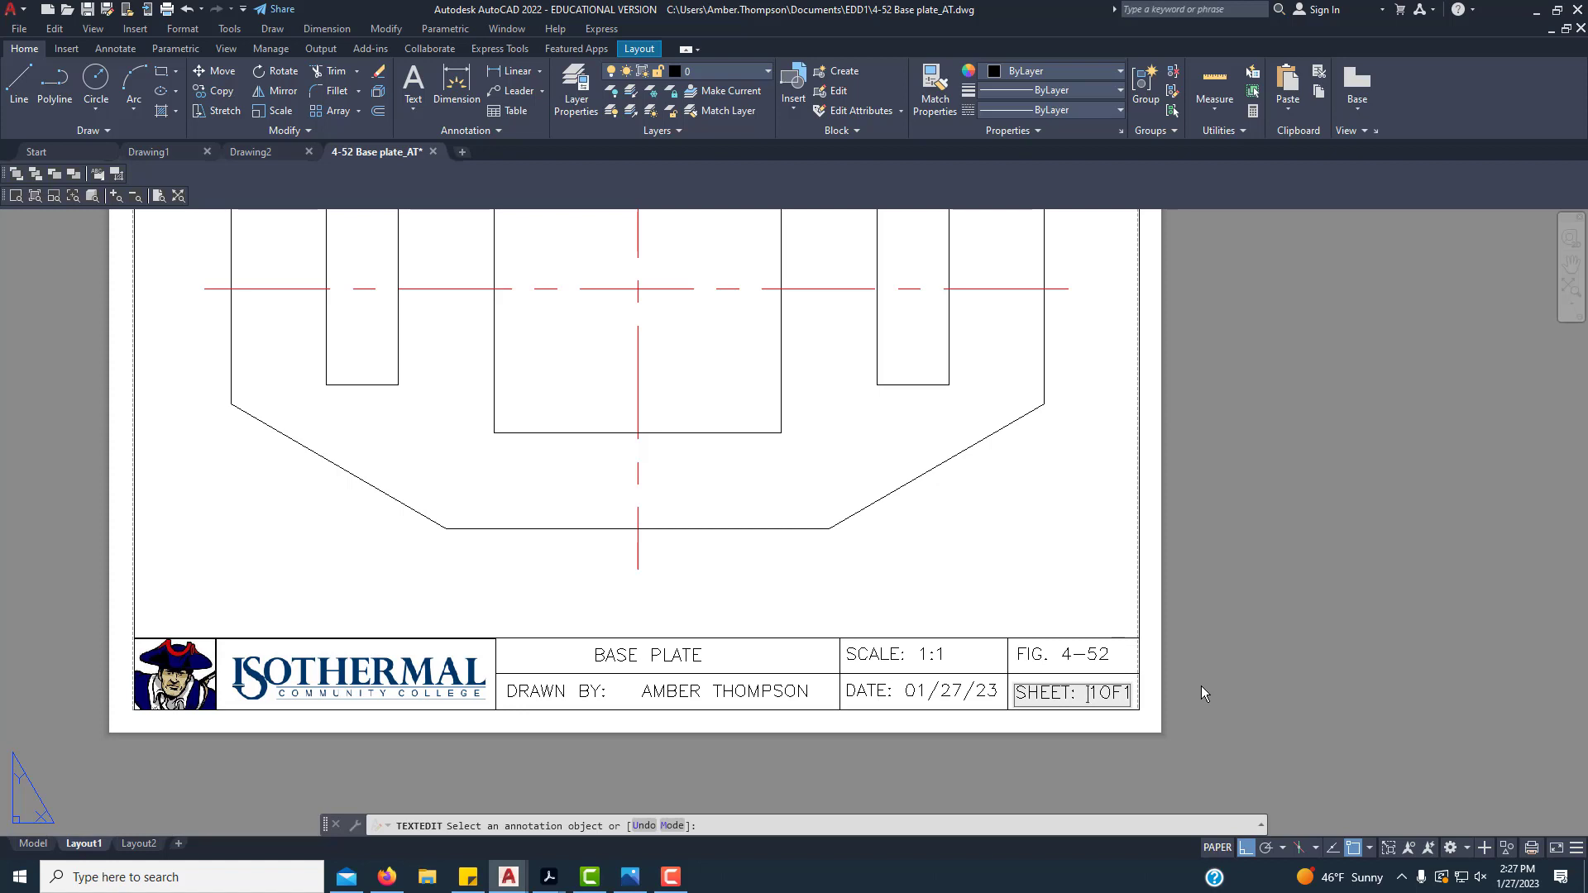
{"action": "left_click", "coordinate": [1201, 691]}
{"action": "right_click", "coordinate": [1200, 680]}
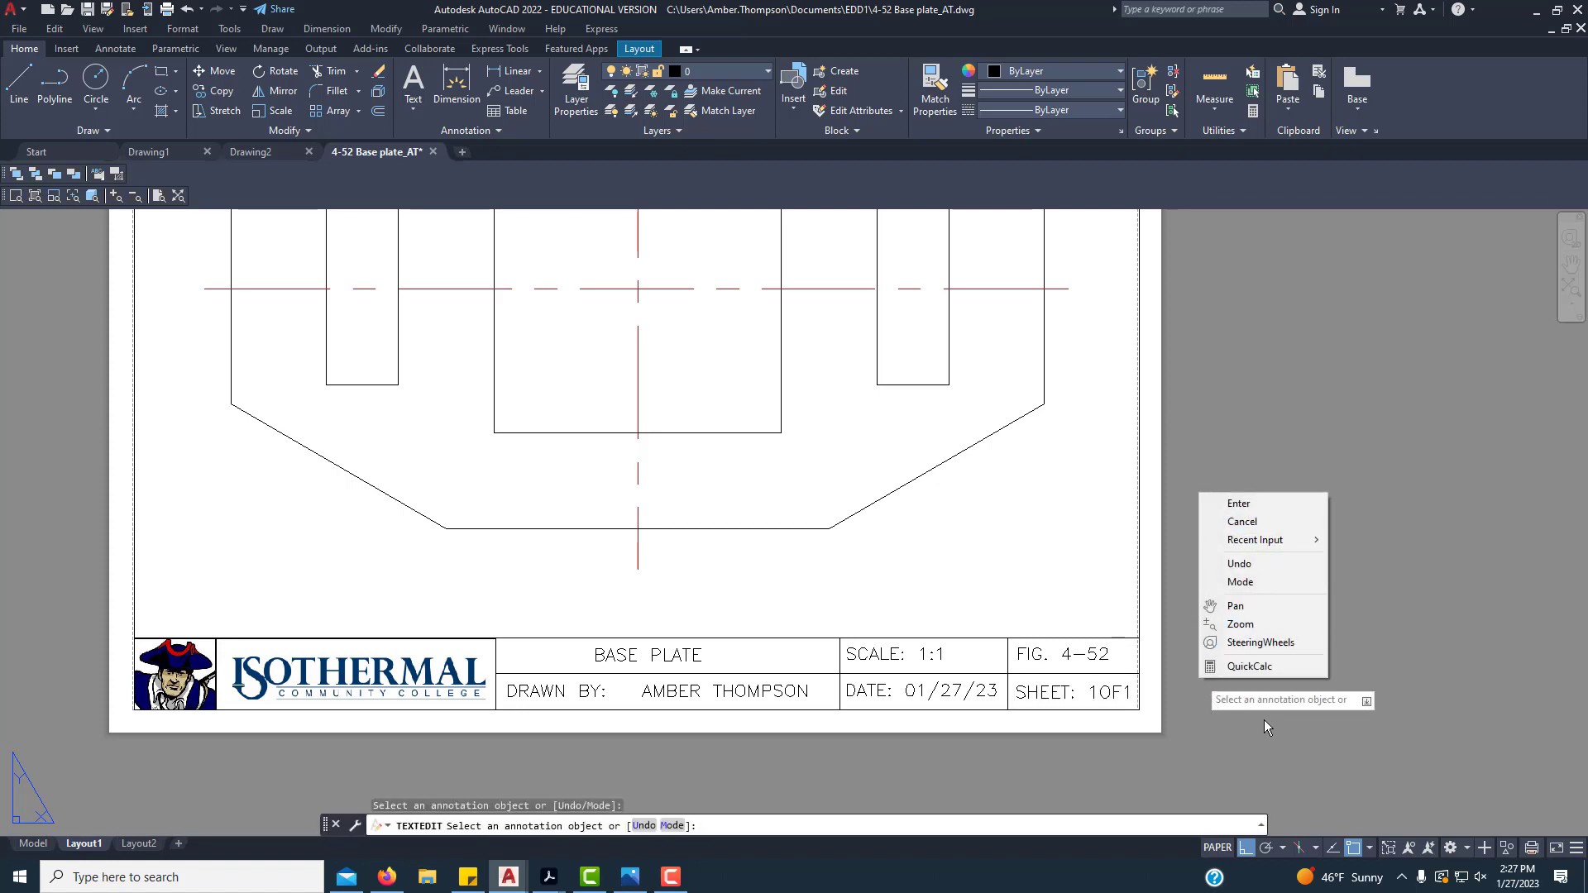
{"action": "left_click", "coordinate": [1187, 696]}
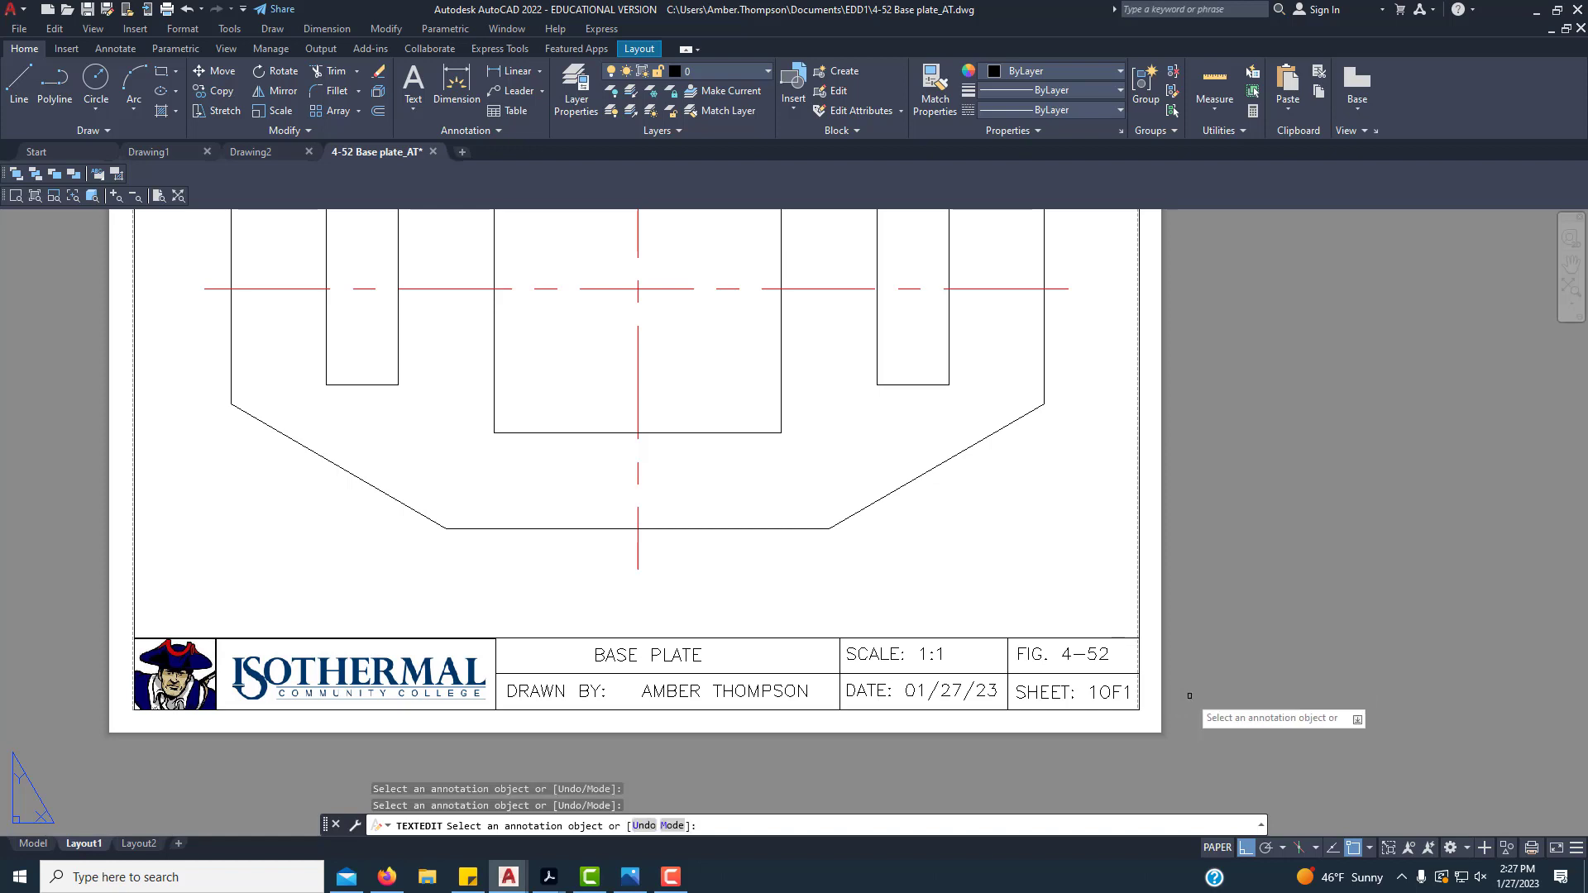
{"action": "right_click", "coordinate": [1191, 711]}
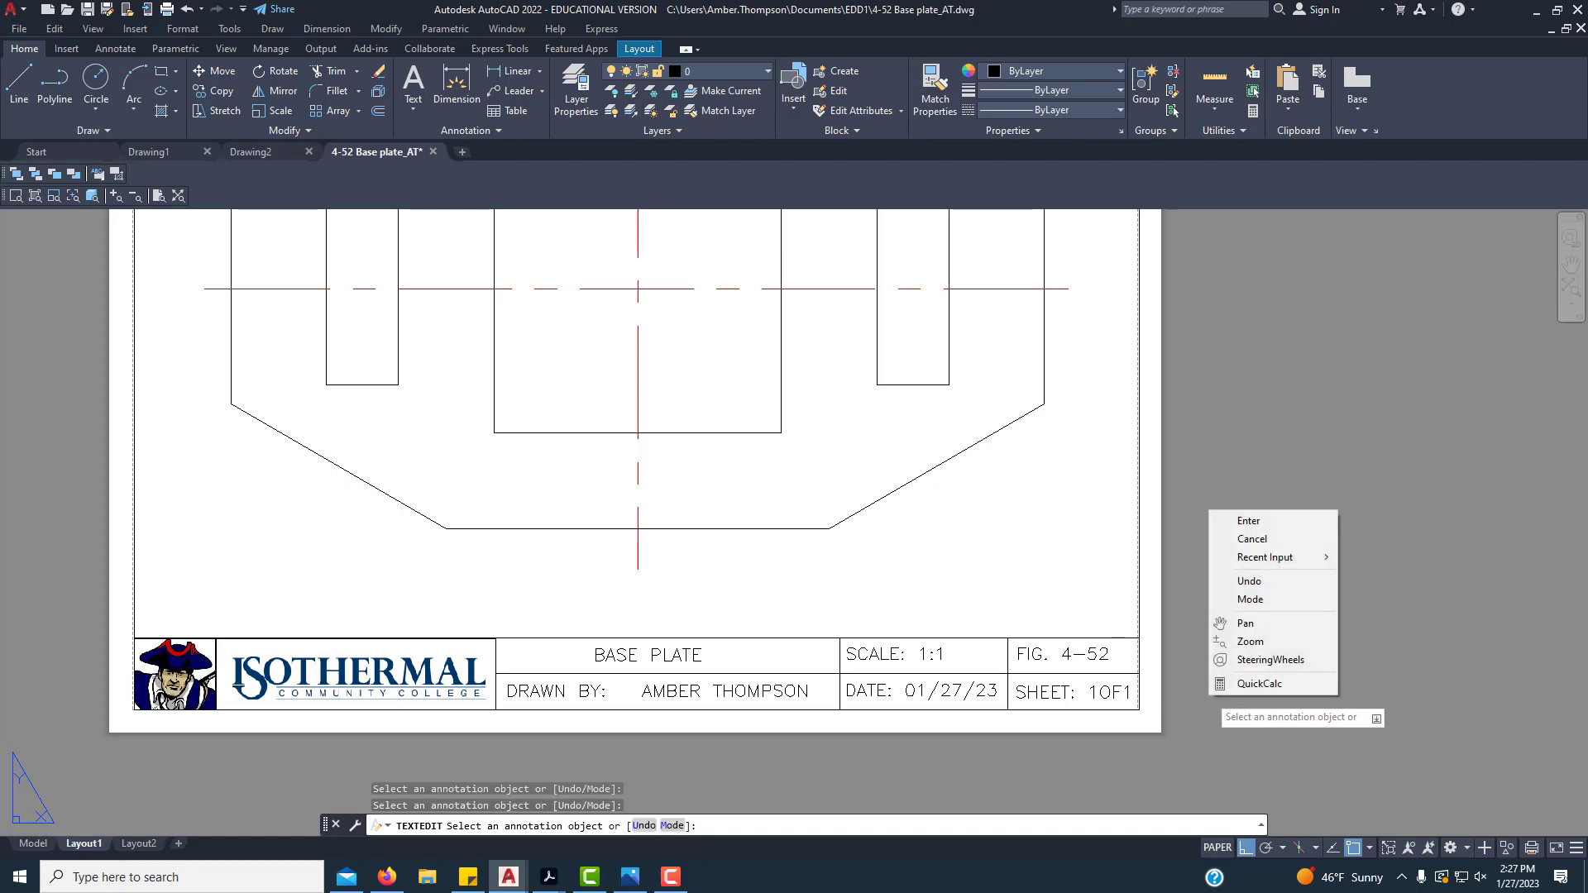
{"action": "left_click", "coordinate": [1287, 529]}
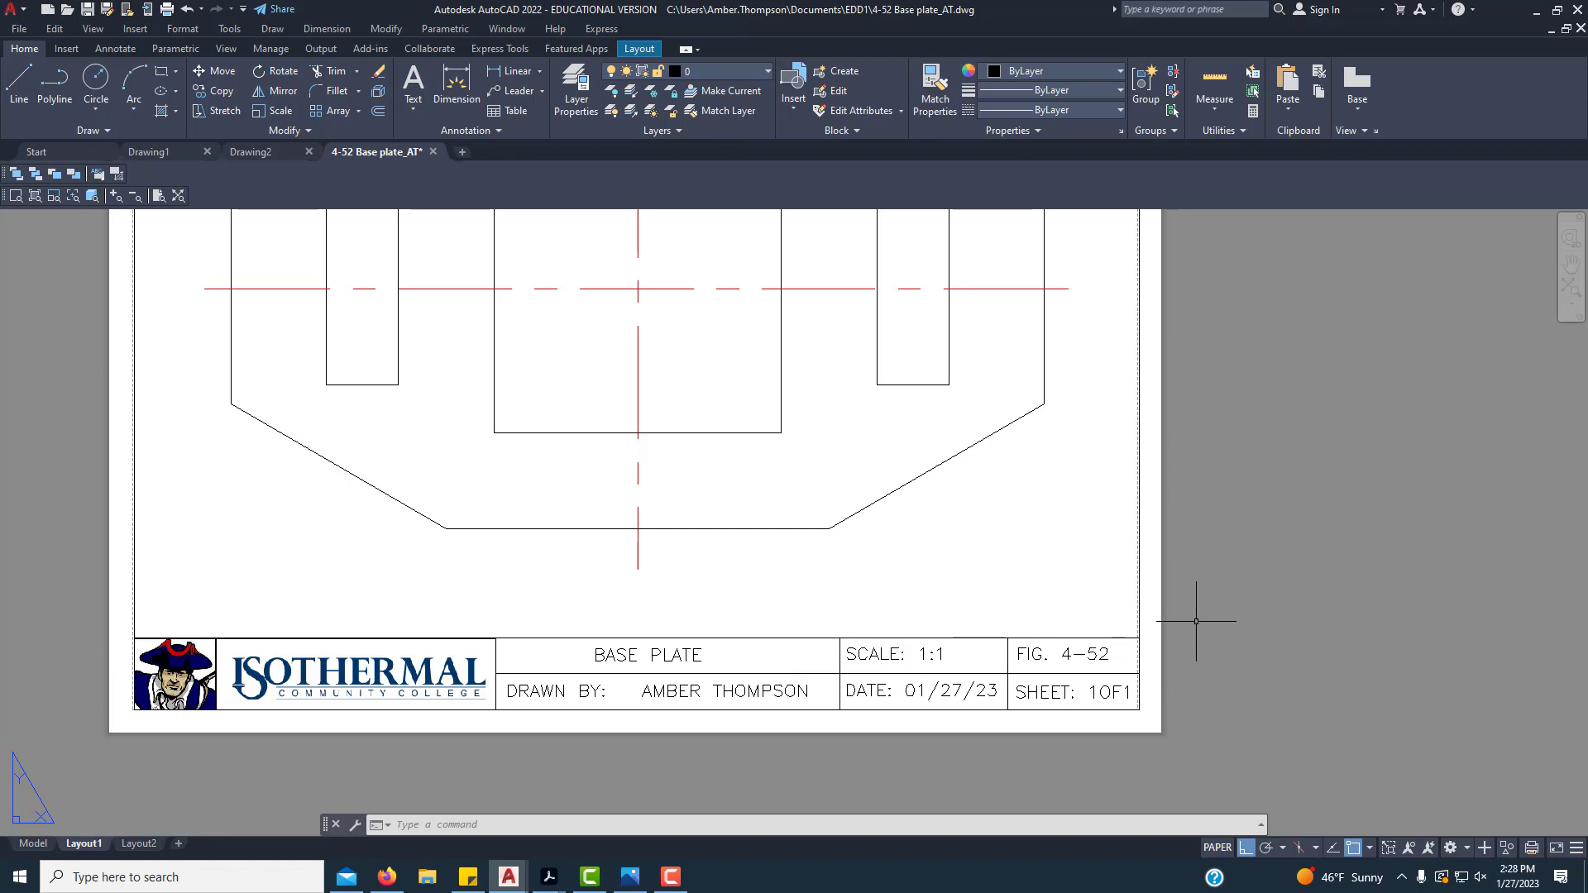
Step: Zoom the layout to the full sheet and save the base plate drawing under its existing name
{"action": "scroll", "coordinate": [1162, 649], "scroll_direction": "down", "scroll_amount": 2}
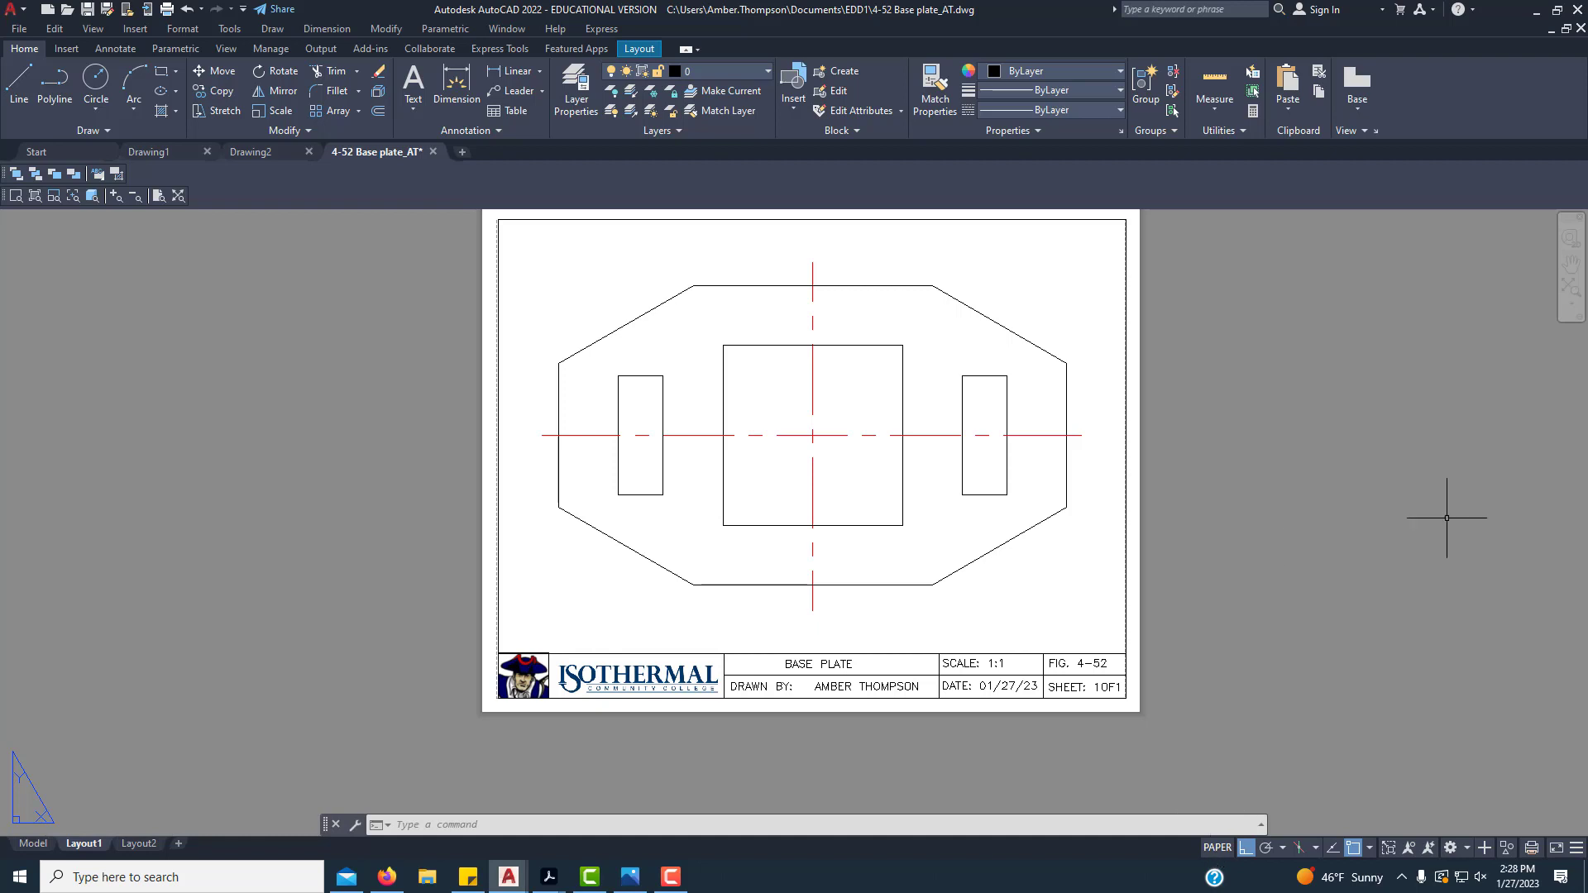
{"action": "left_click", "coordinate": [1571, 288]}
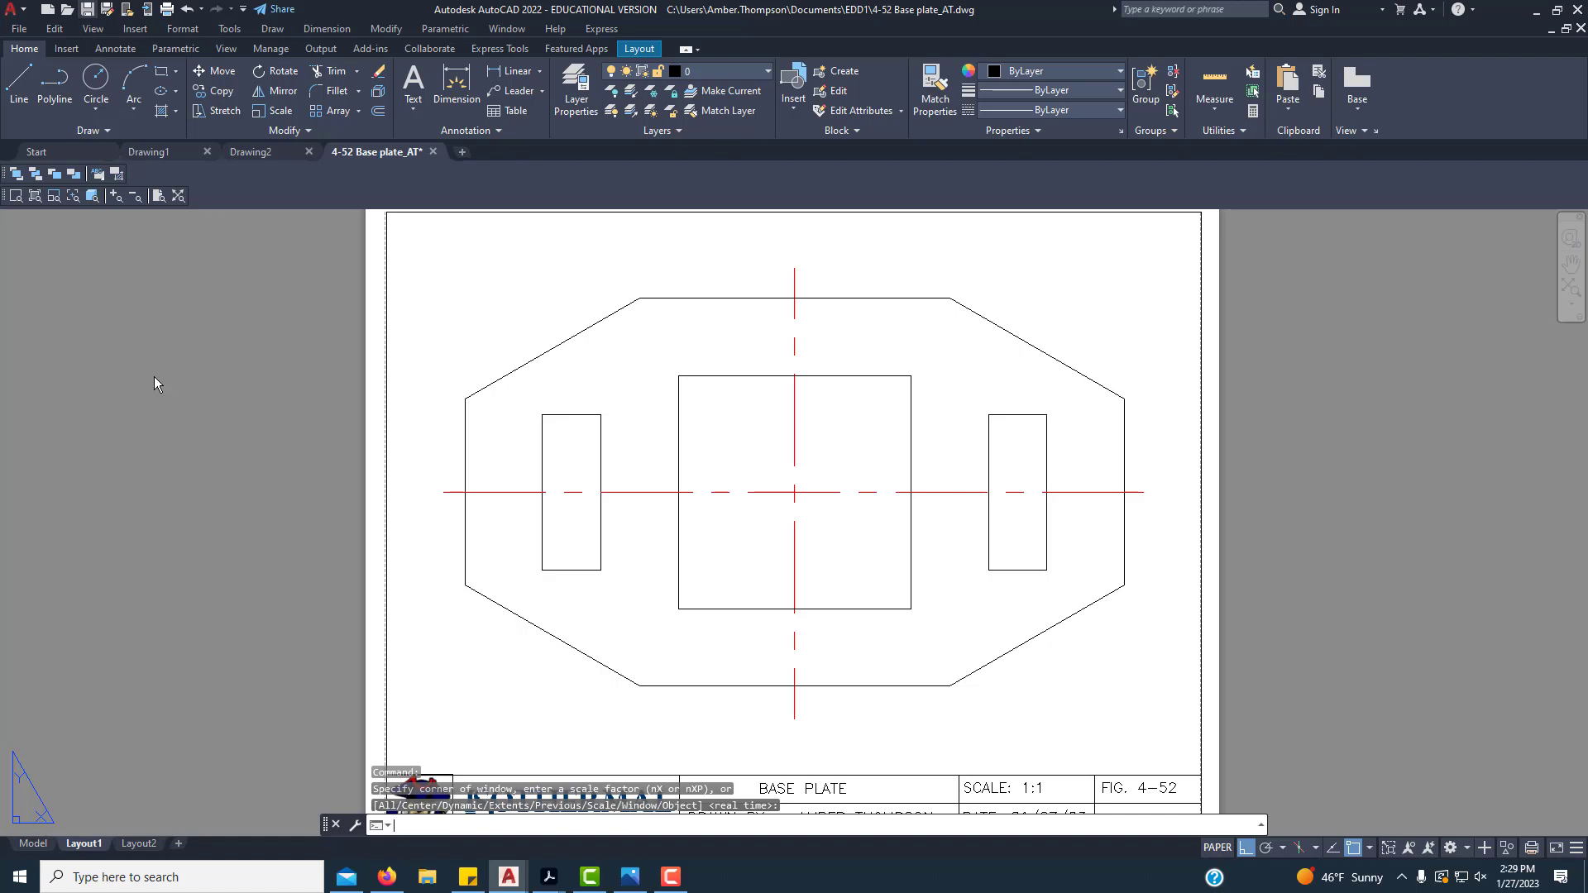
{"action": "key", "text": "ctrl+s"}
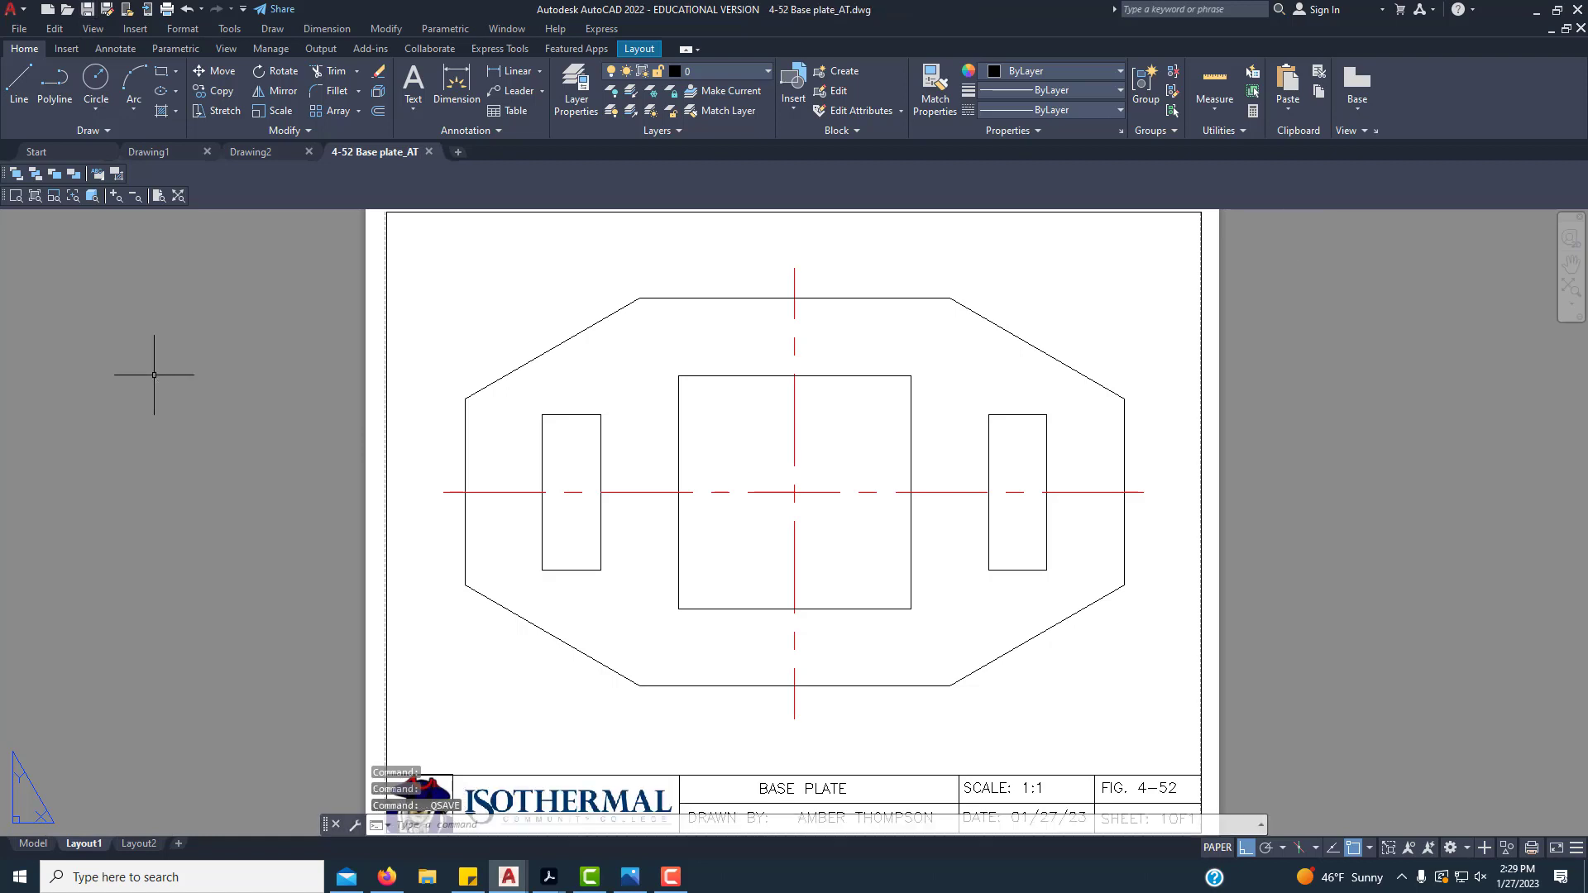